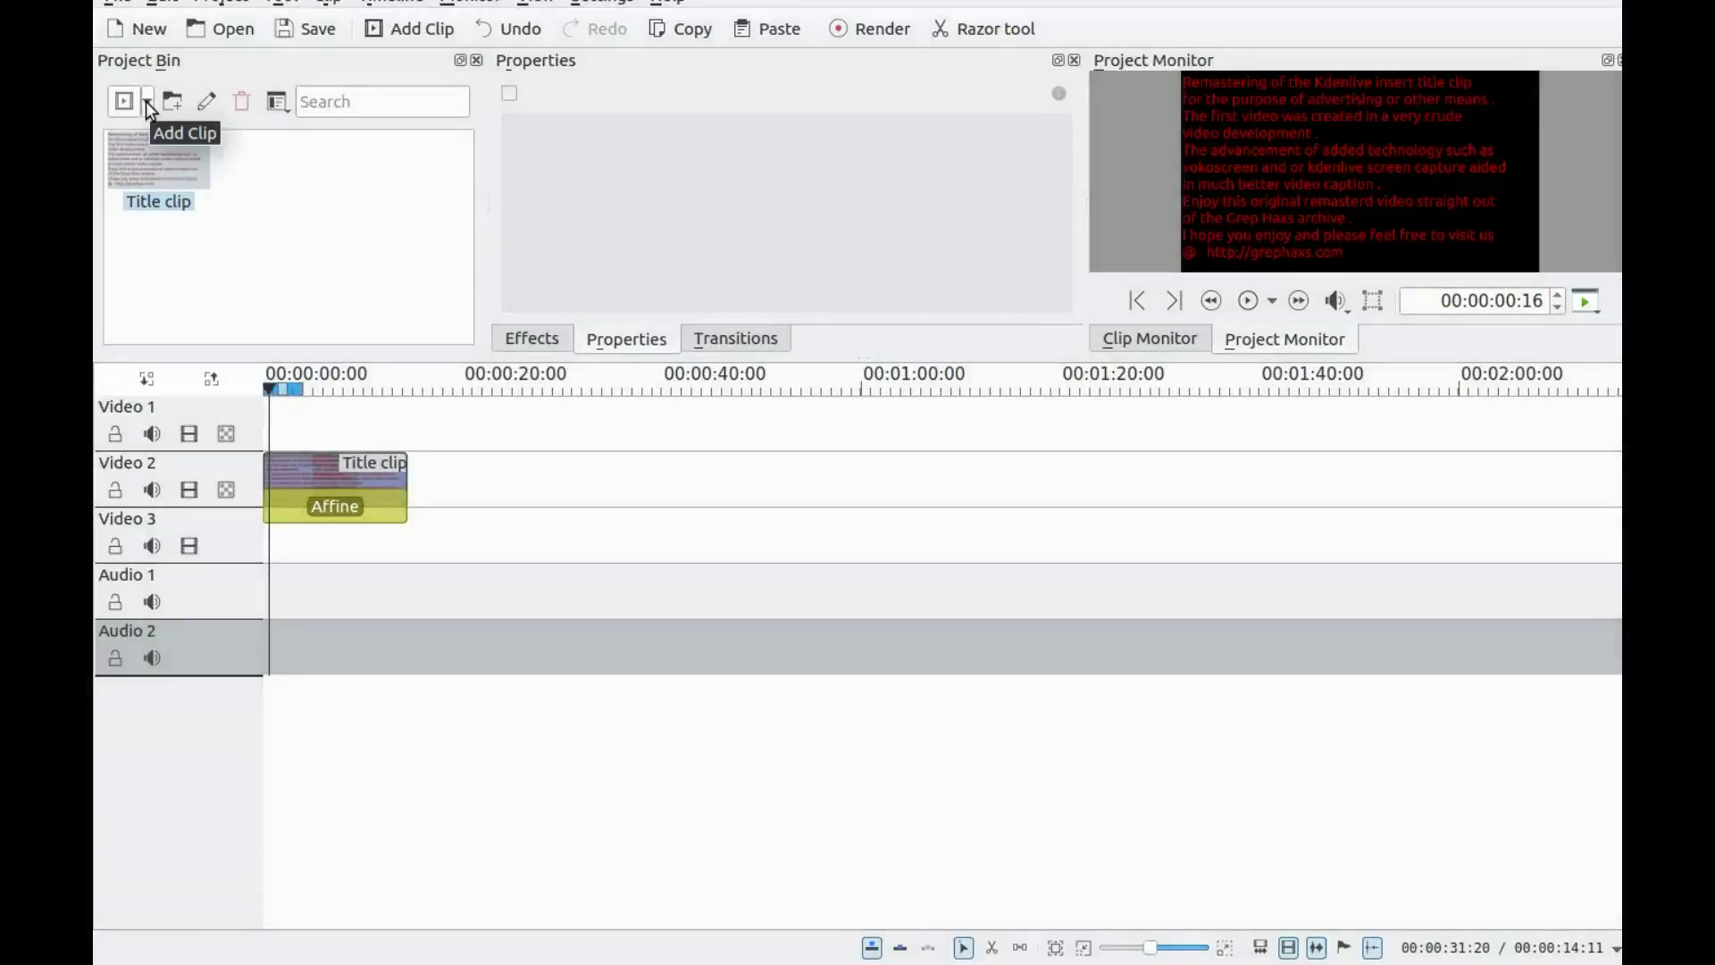
# - Start a new title clip and pick IMG_1419.JPG from the test 3 folder as its image
pyautogui.click(146, 100)
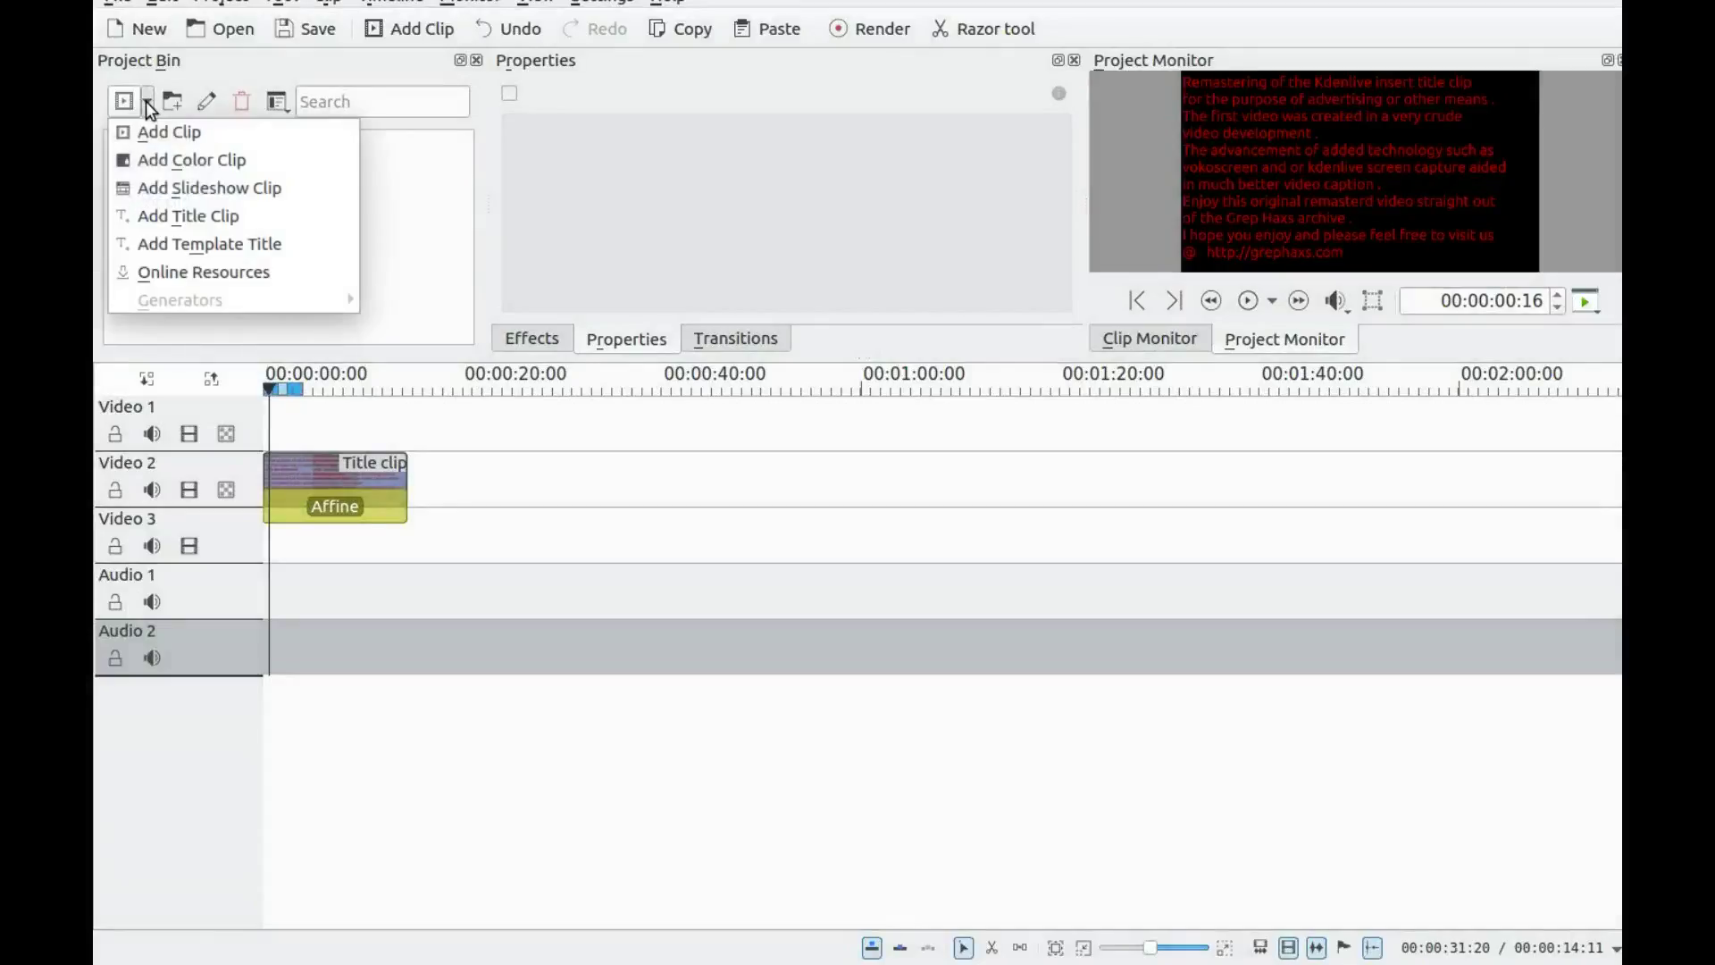
pyautogui.click(153, 214)
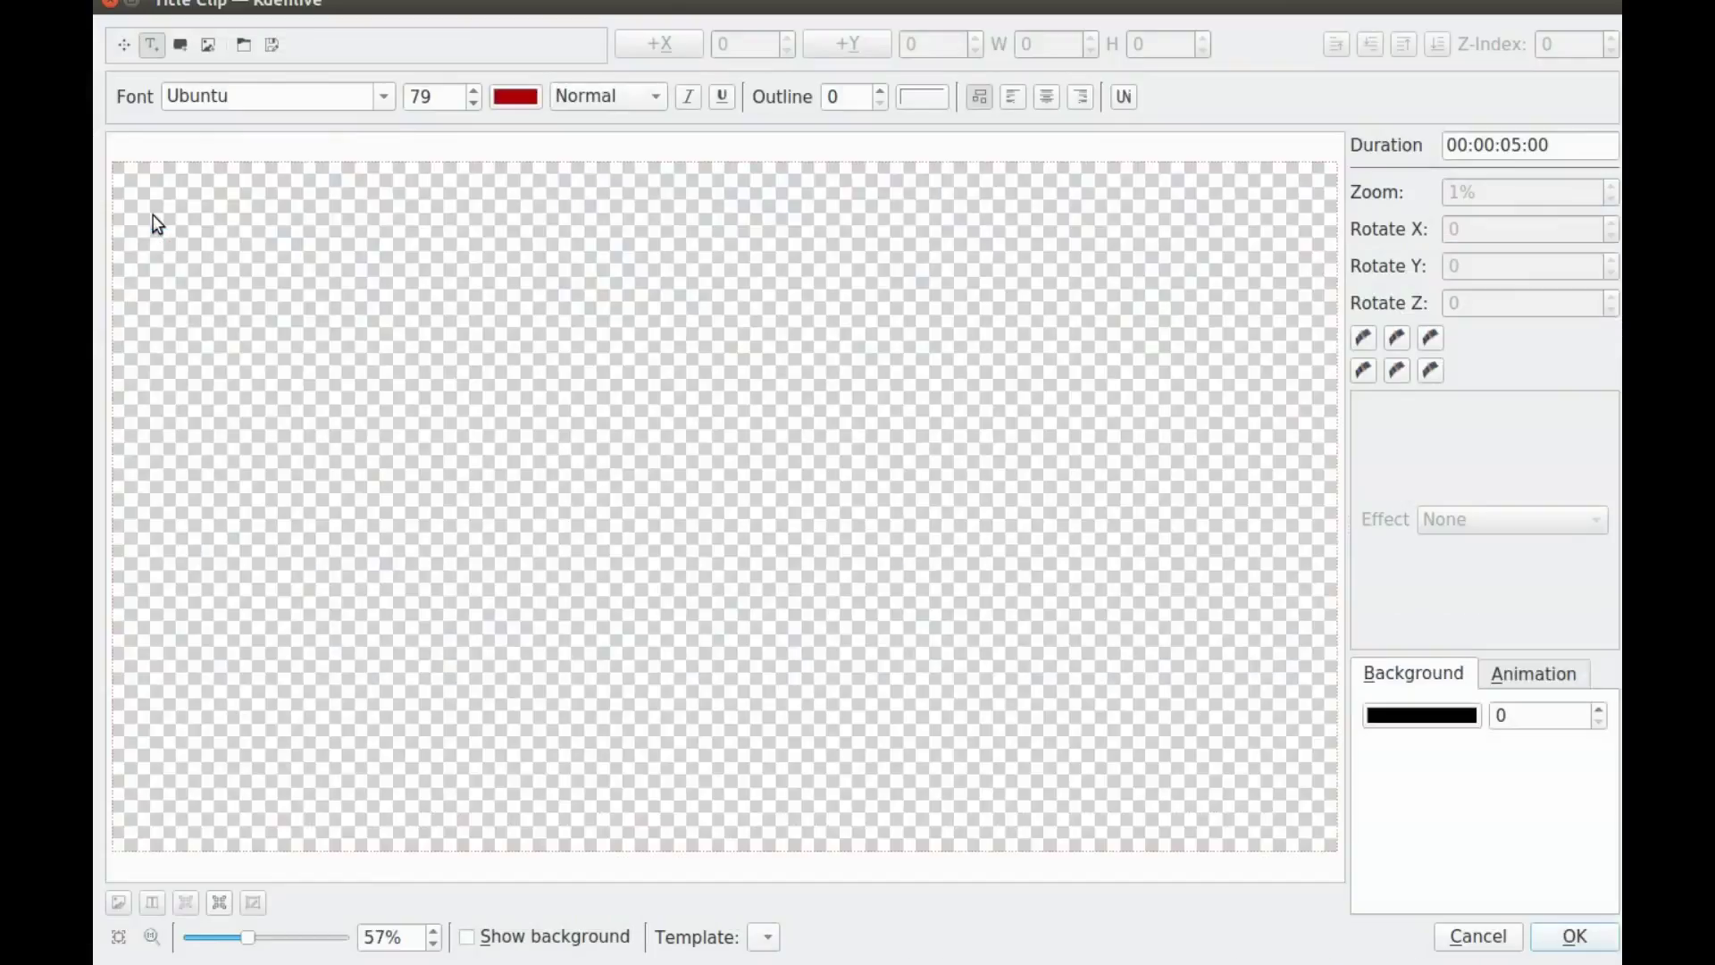
pyautogui.click(210, 46)
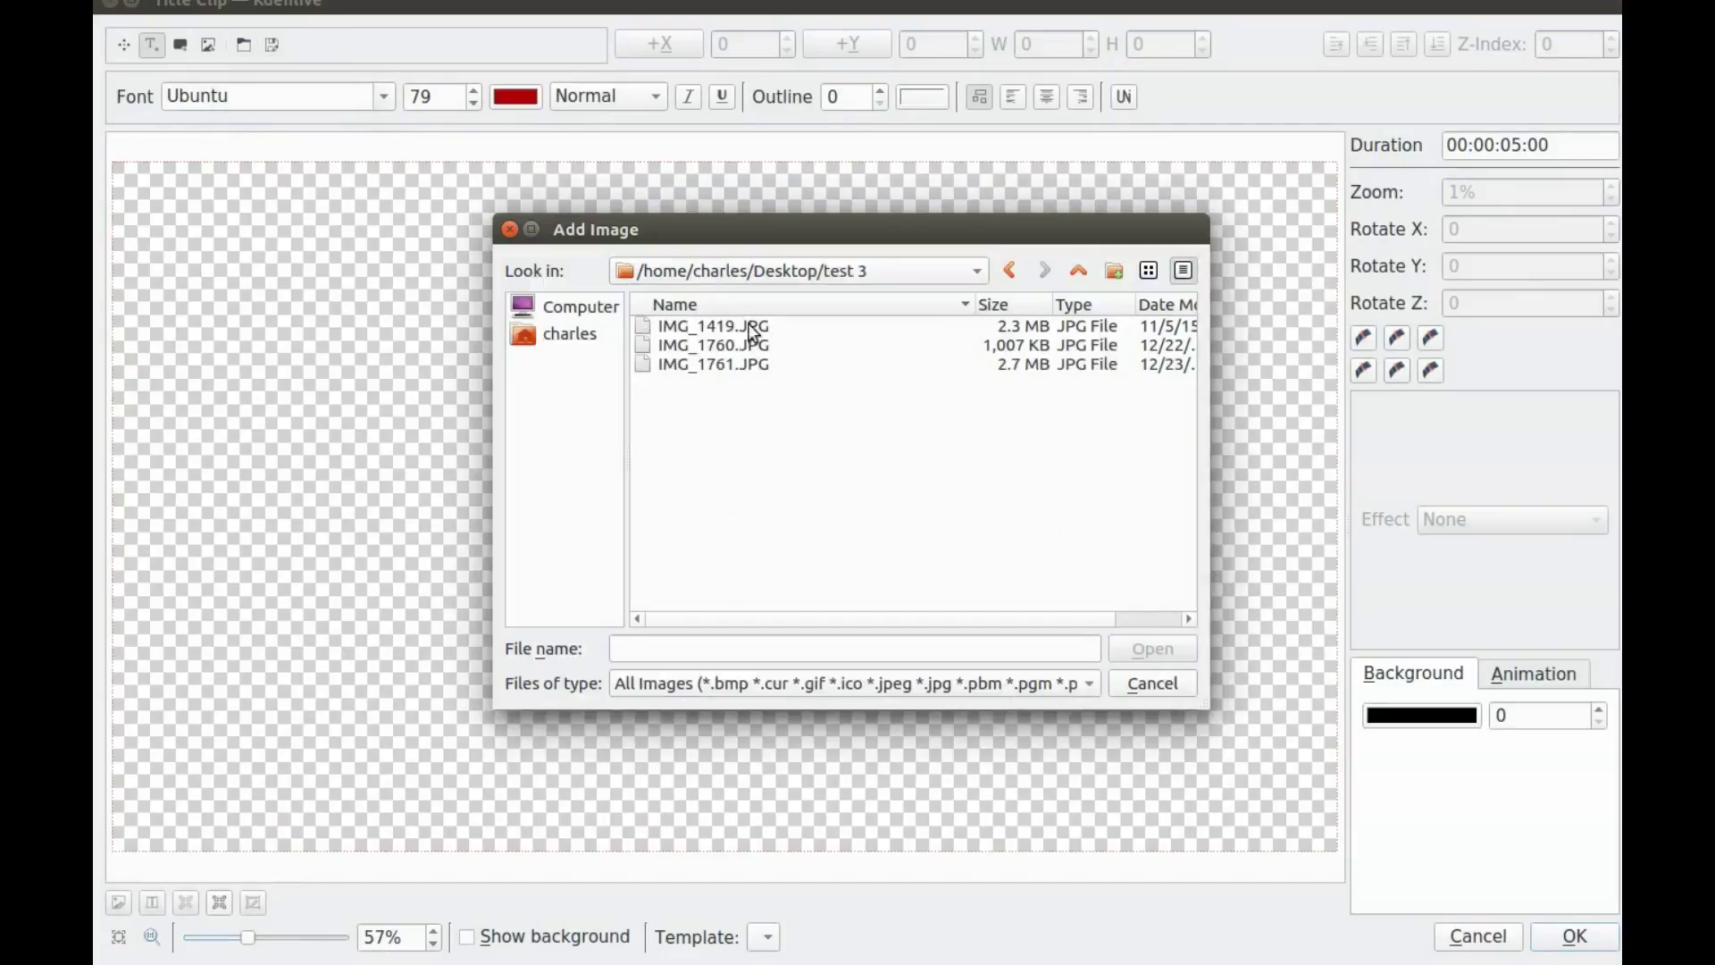
pyautogui.click(750, 328)
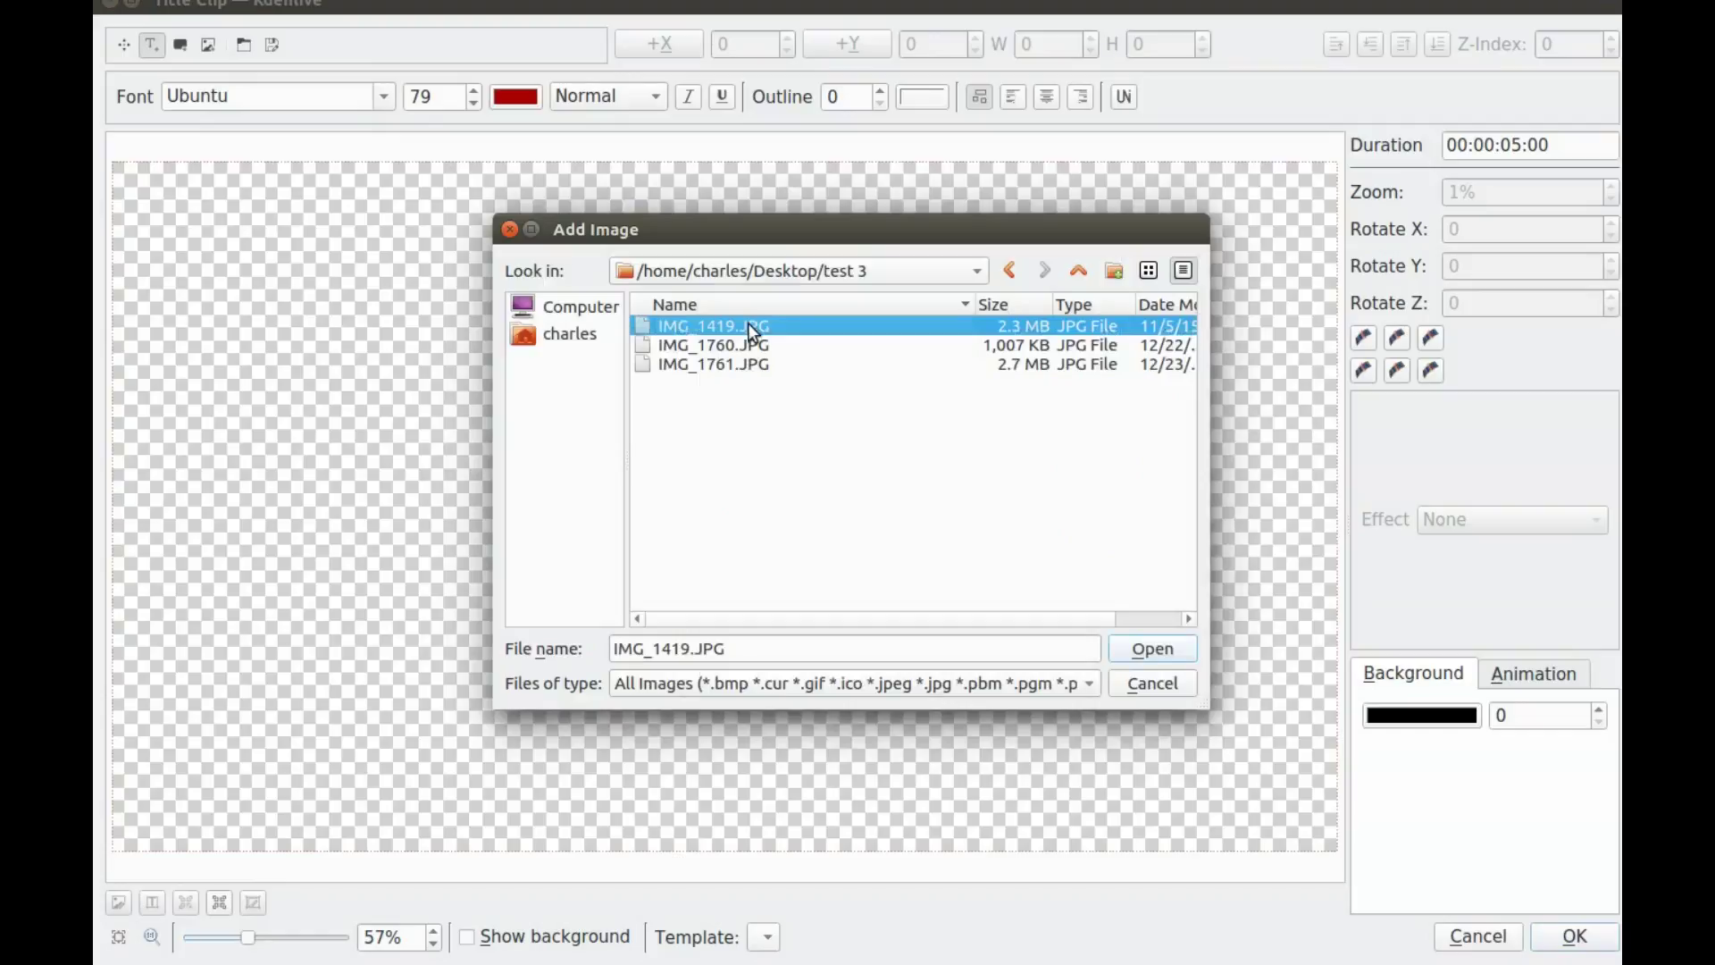
# - Insert the photo, set its width to 1895 (1895×1421) and nudge it to X 10, Y -84
pyautogui.click(1134, 647)
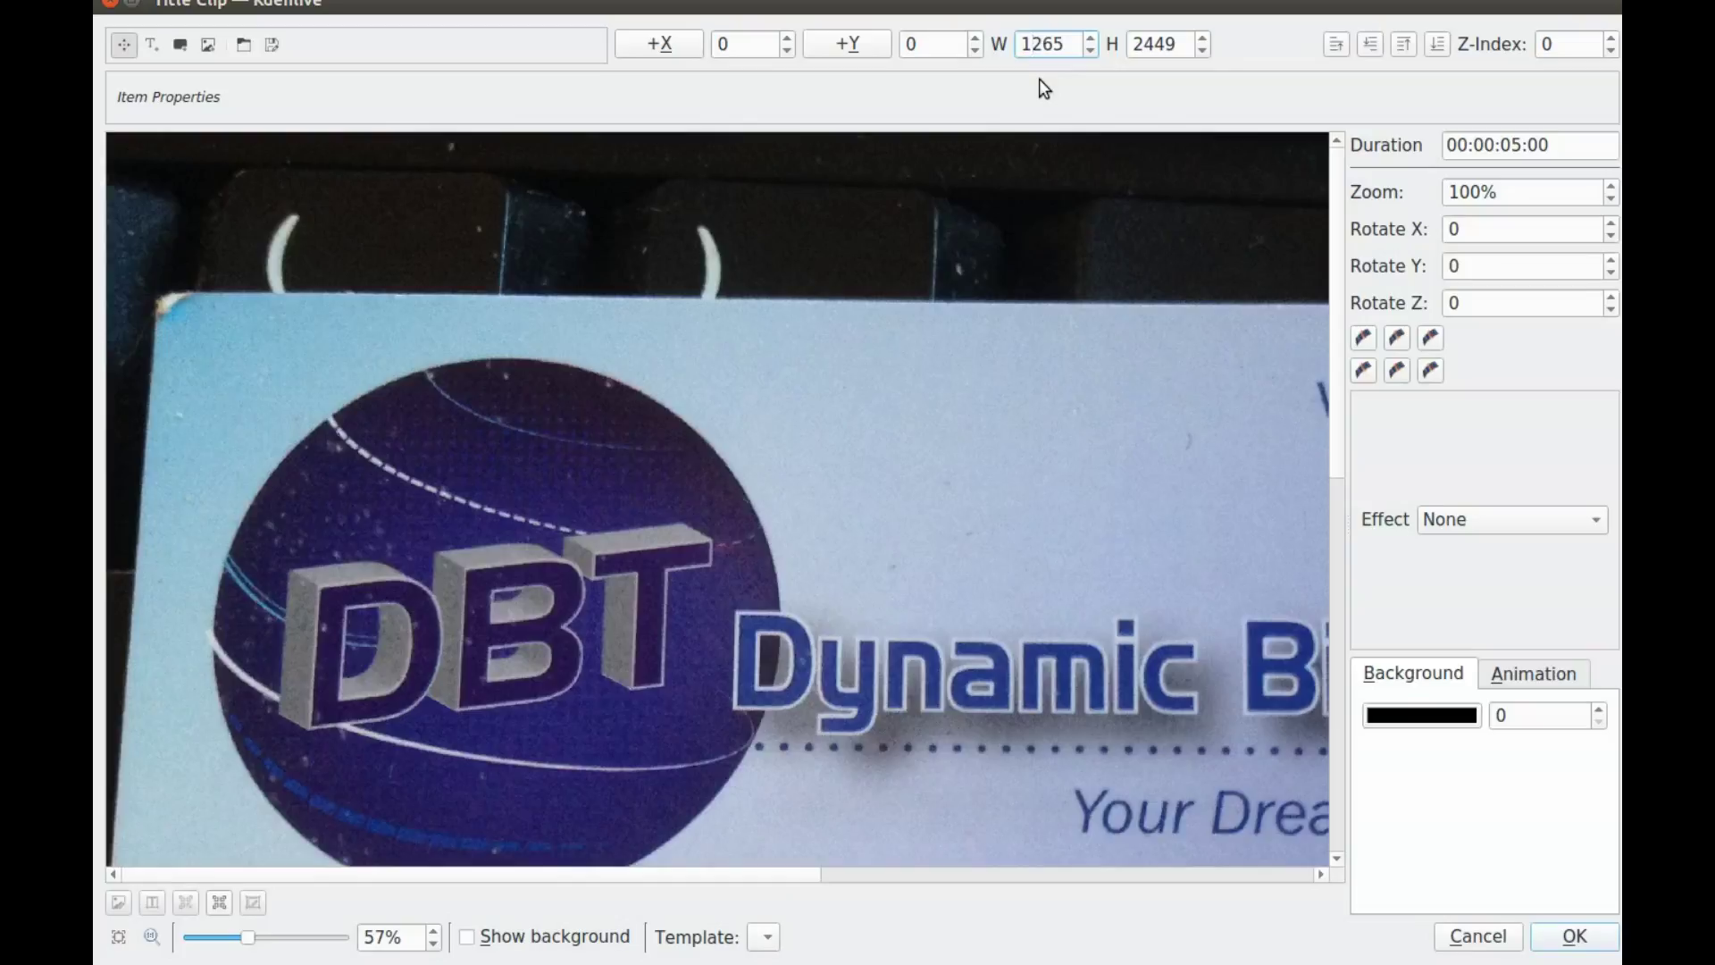
pyautogui.click(988, 300)
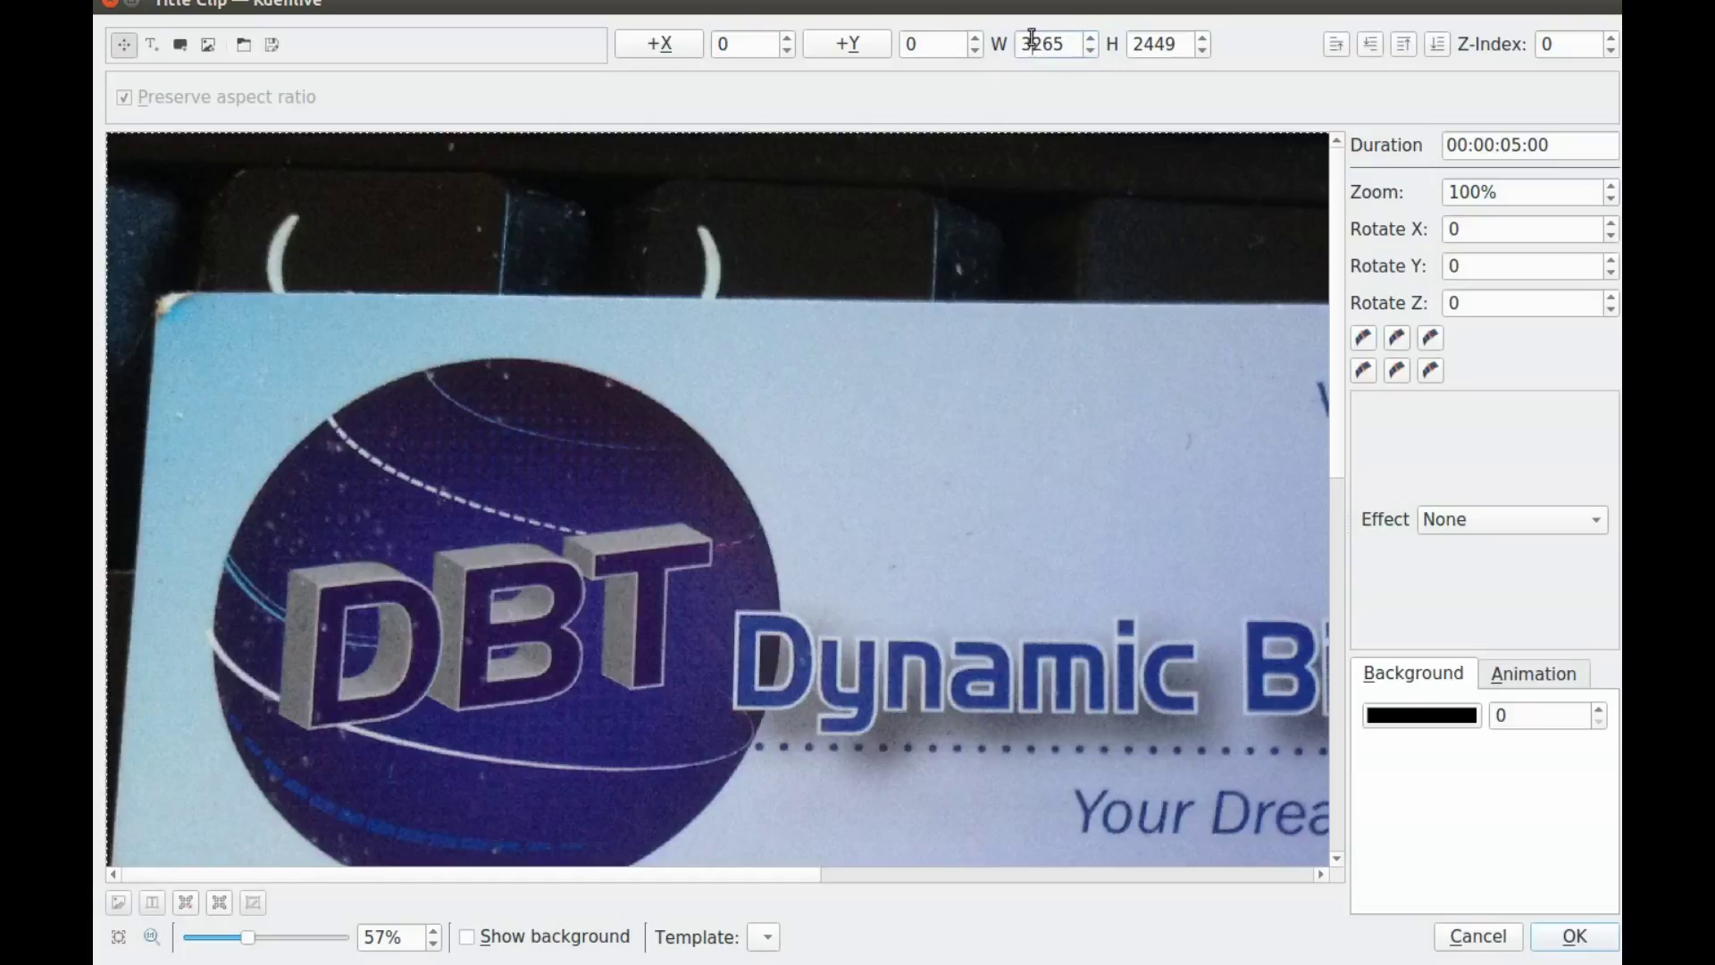
pyautogui.moveTo(1032, 39); pyautogui.dragTo(1019, 41)
pyautogui.write('1')
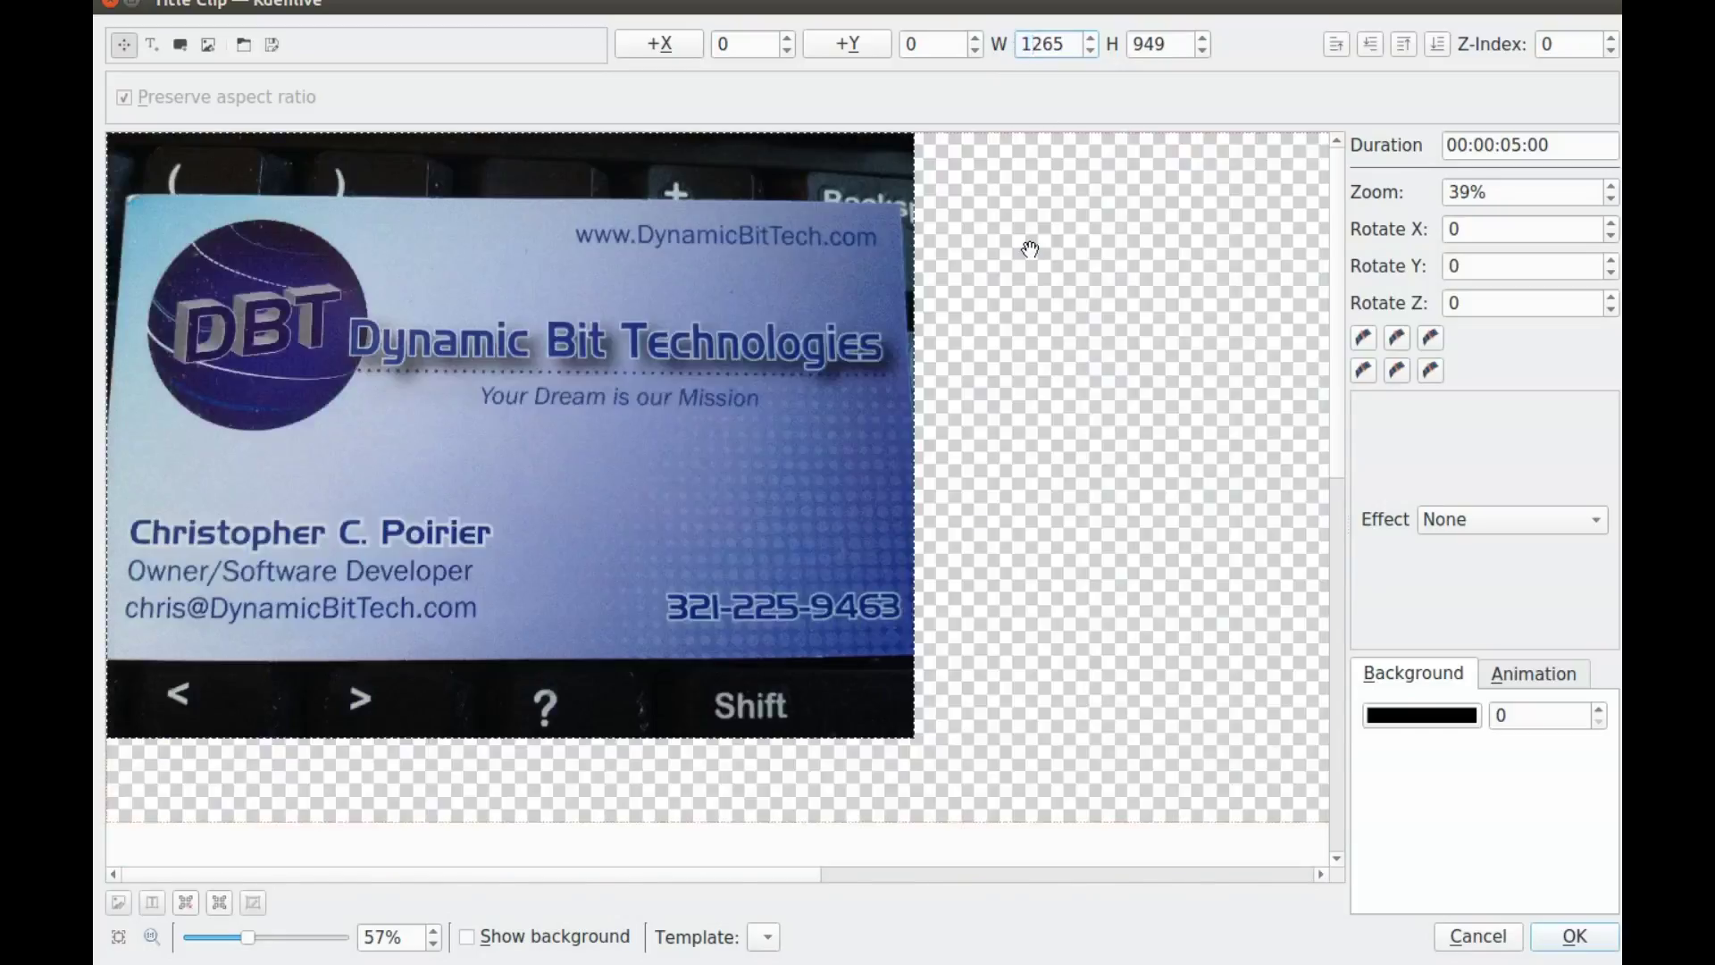
pyautogui.press('Delete')
pyautogui.press('Delete')
pyautogui.write('89')
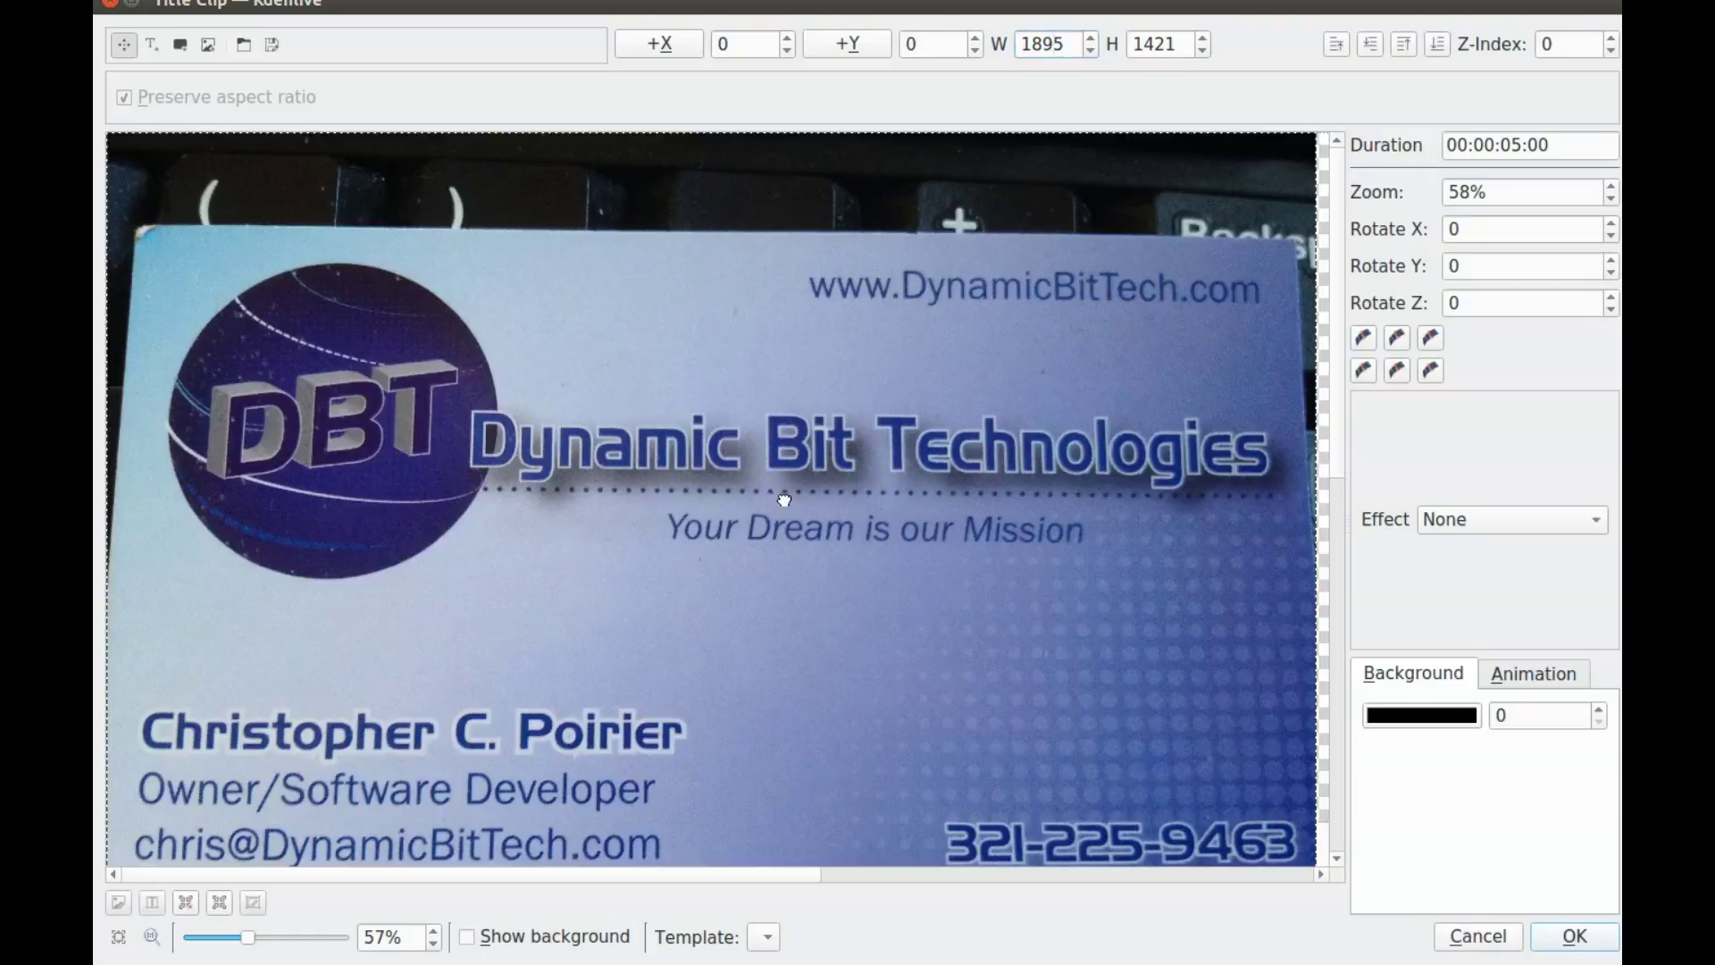
pyautogui.moveTo(784, 499); pyautogui.dragTo(790, 447)
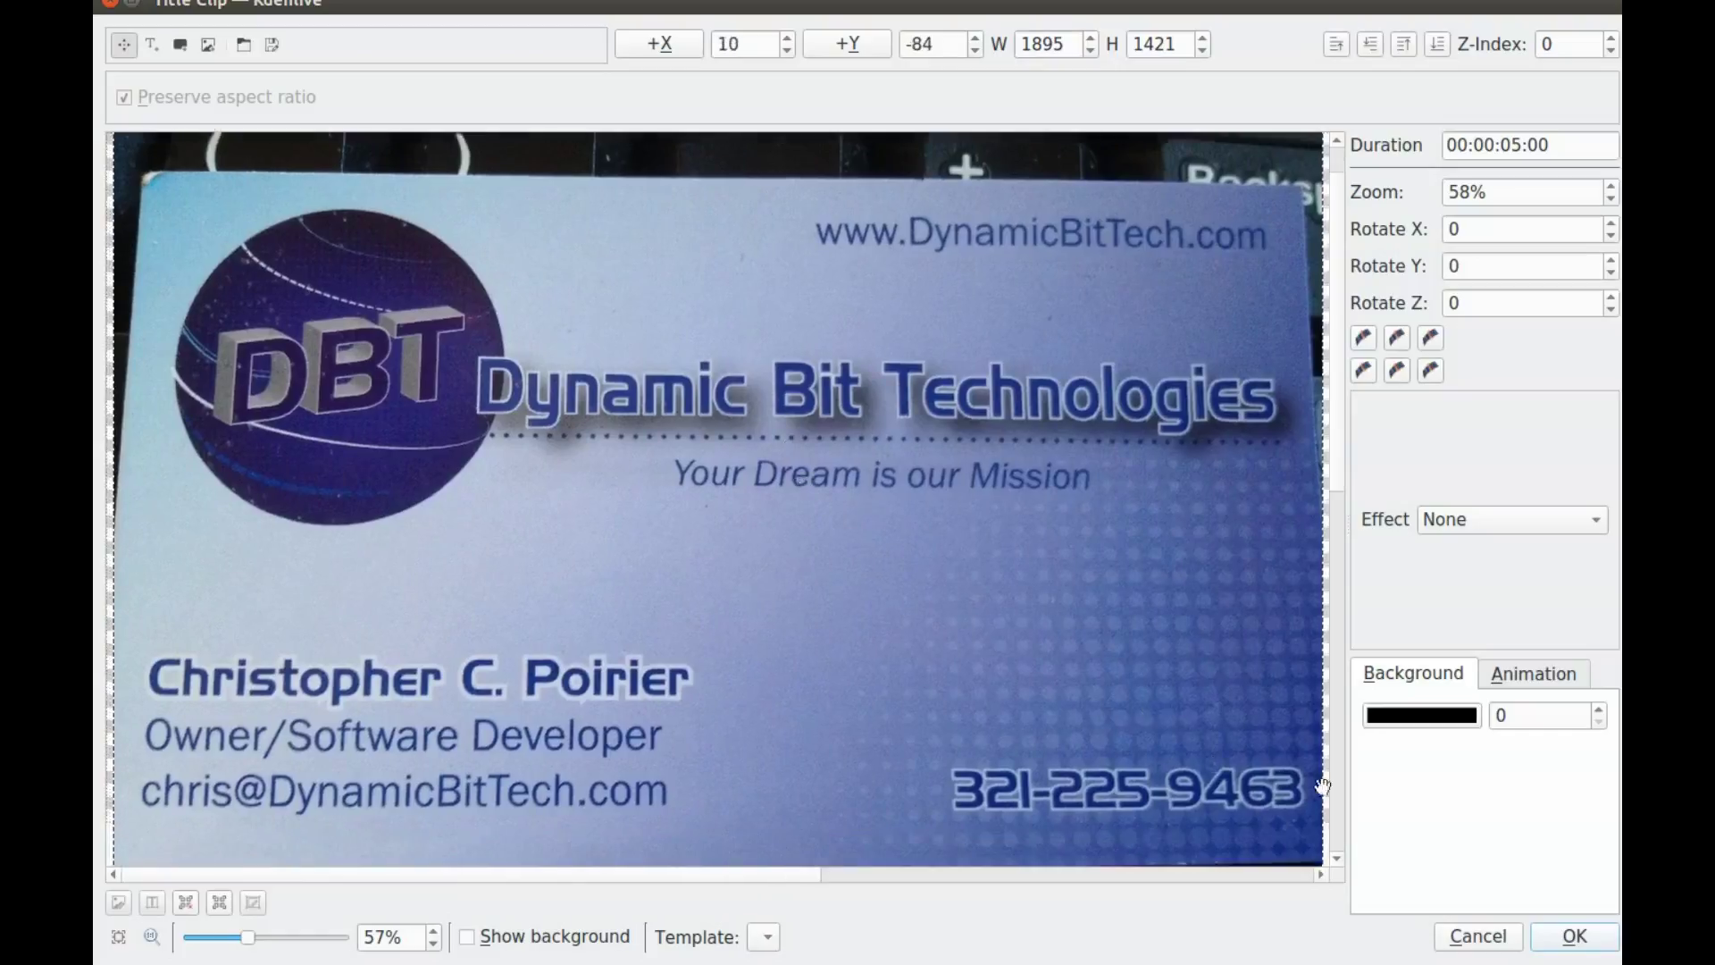
# - Add the finished title clip to the project and start another new title clip
pyautogui.click(1574, 937)
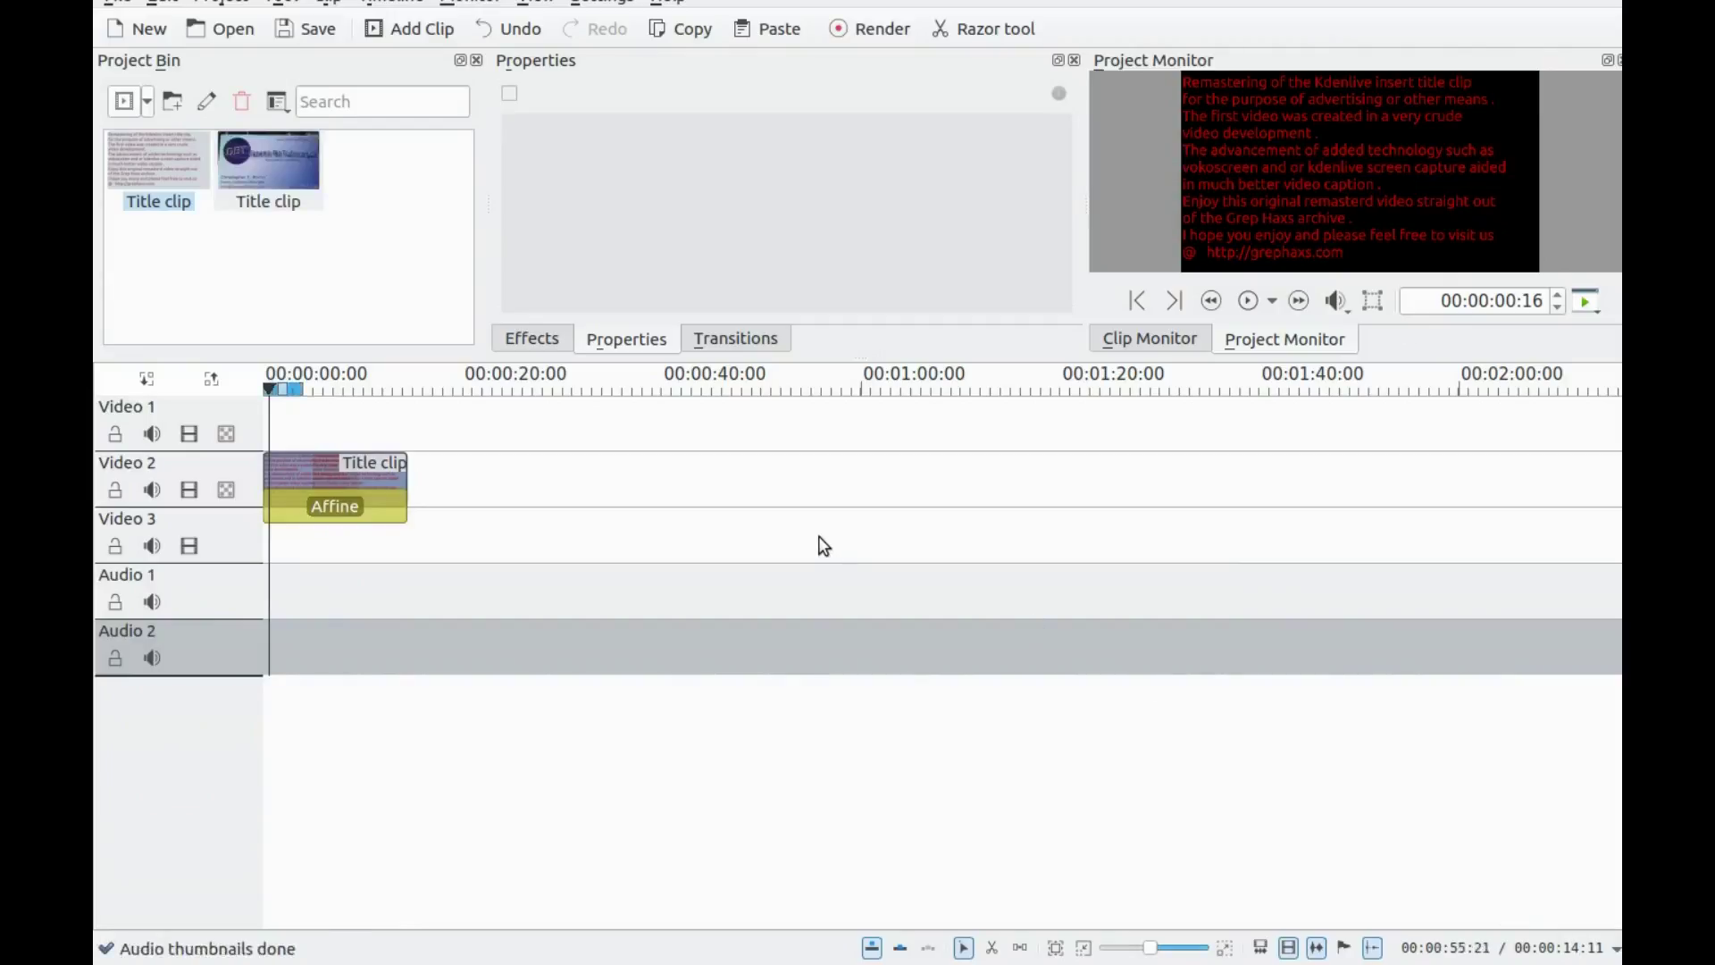
pyautogui.click(148, 101)
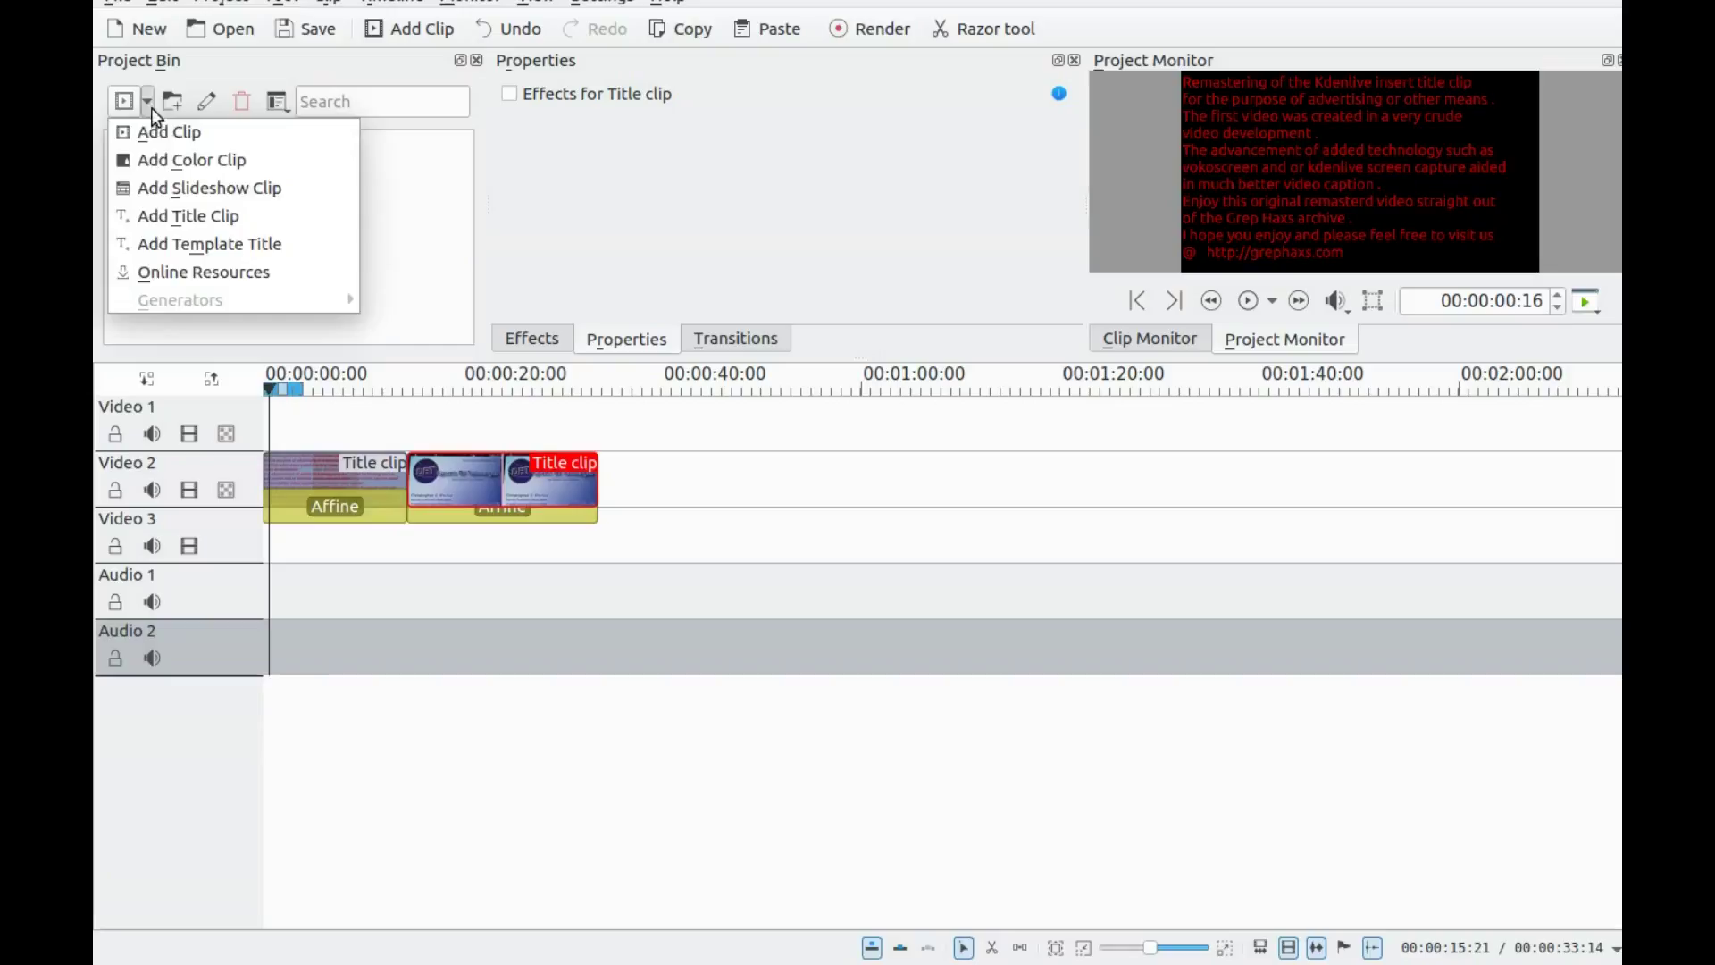
pyautogui.click(155, 220)
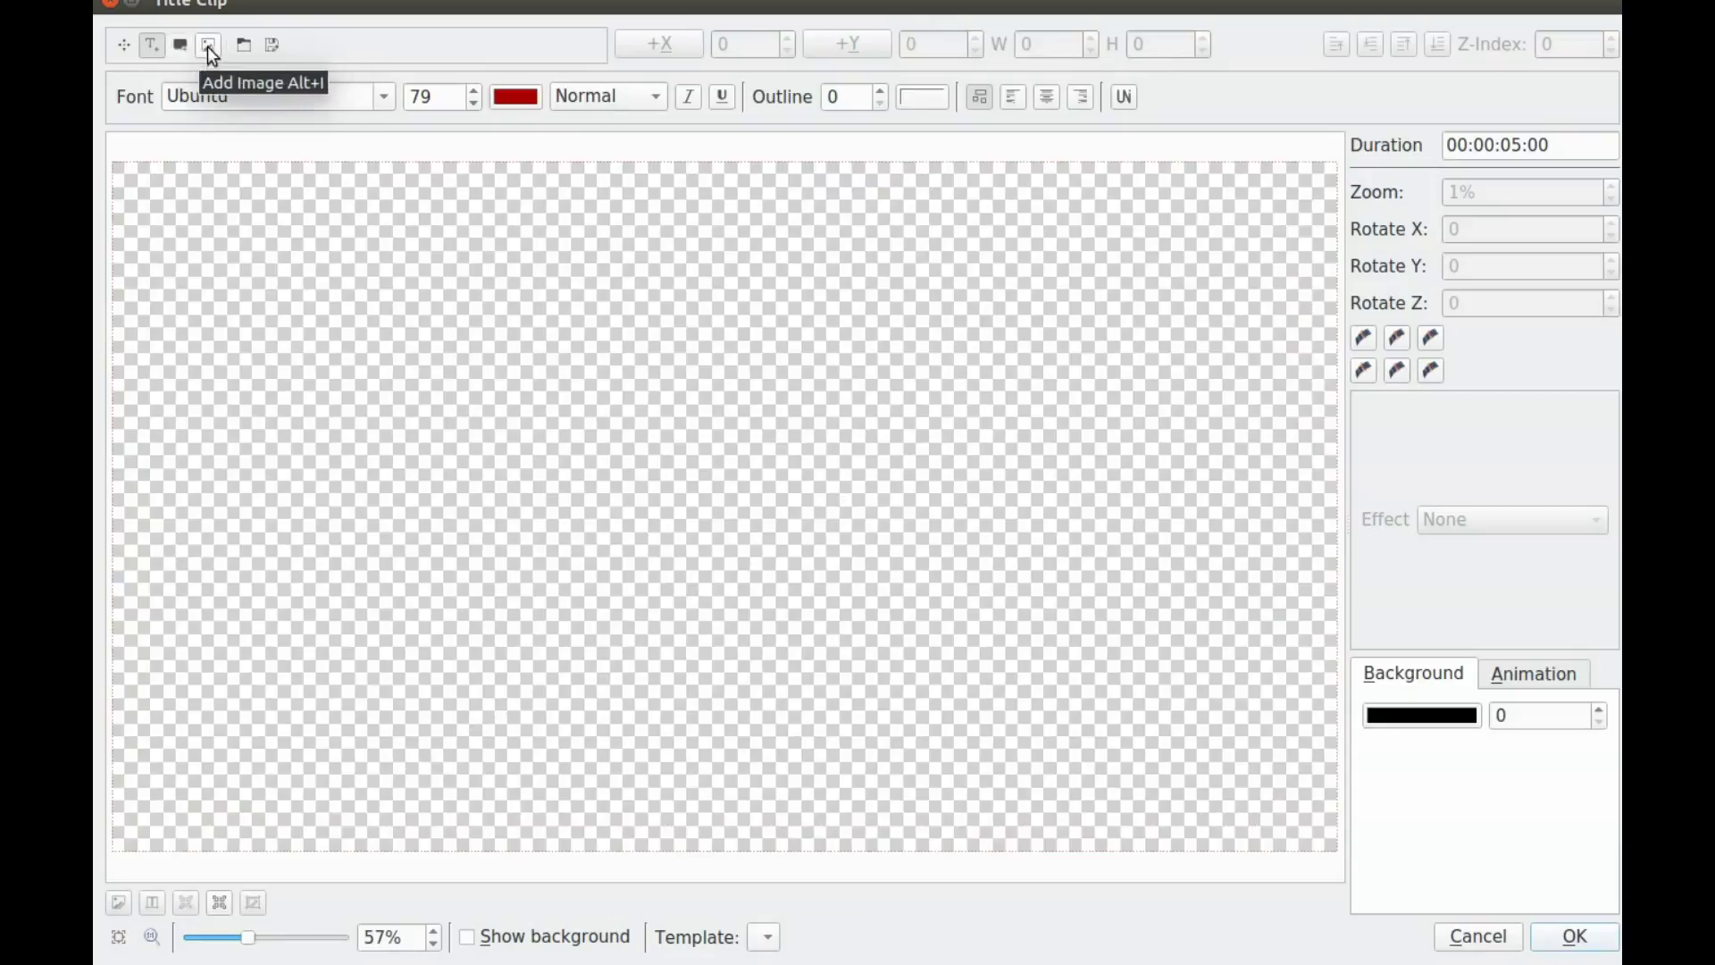
# - Insert IMG_1419.JPG into the new title at its full 3265×2449 size
pyautogui.click(208, 46)
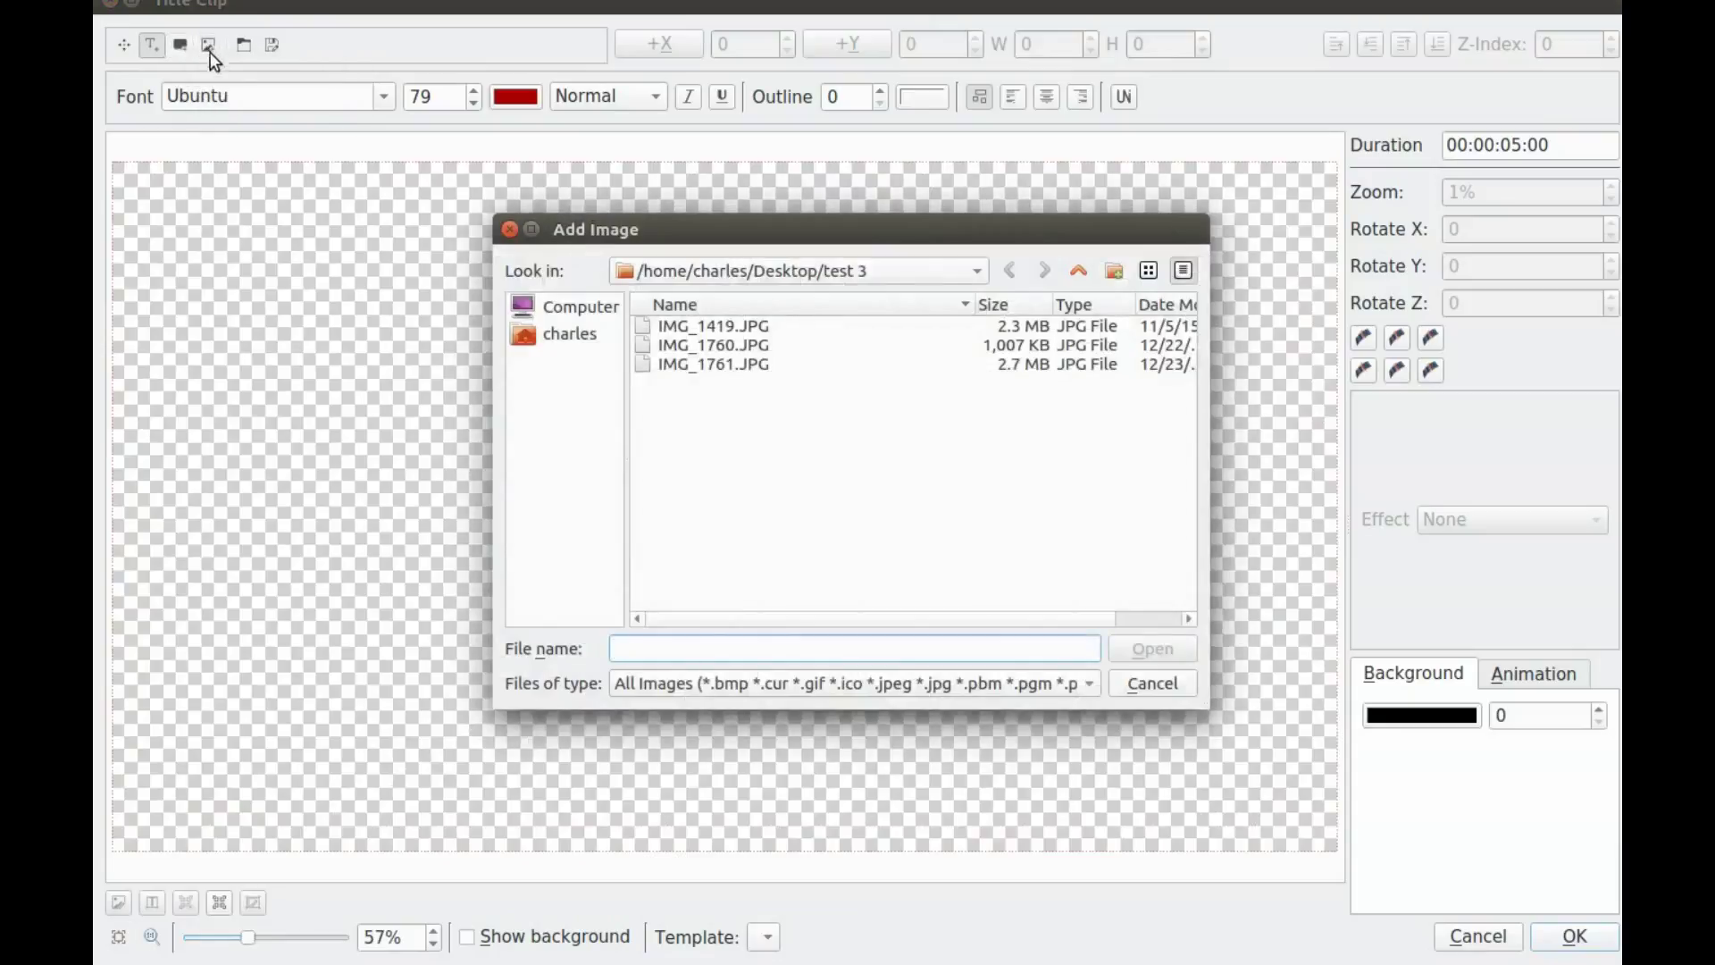
pyautogui.click(731, 328)
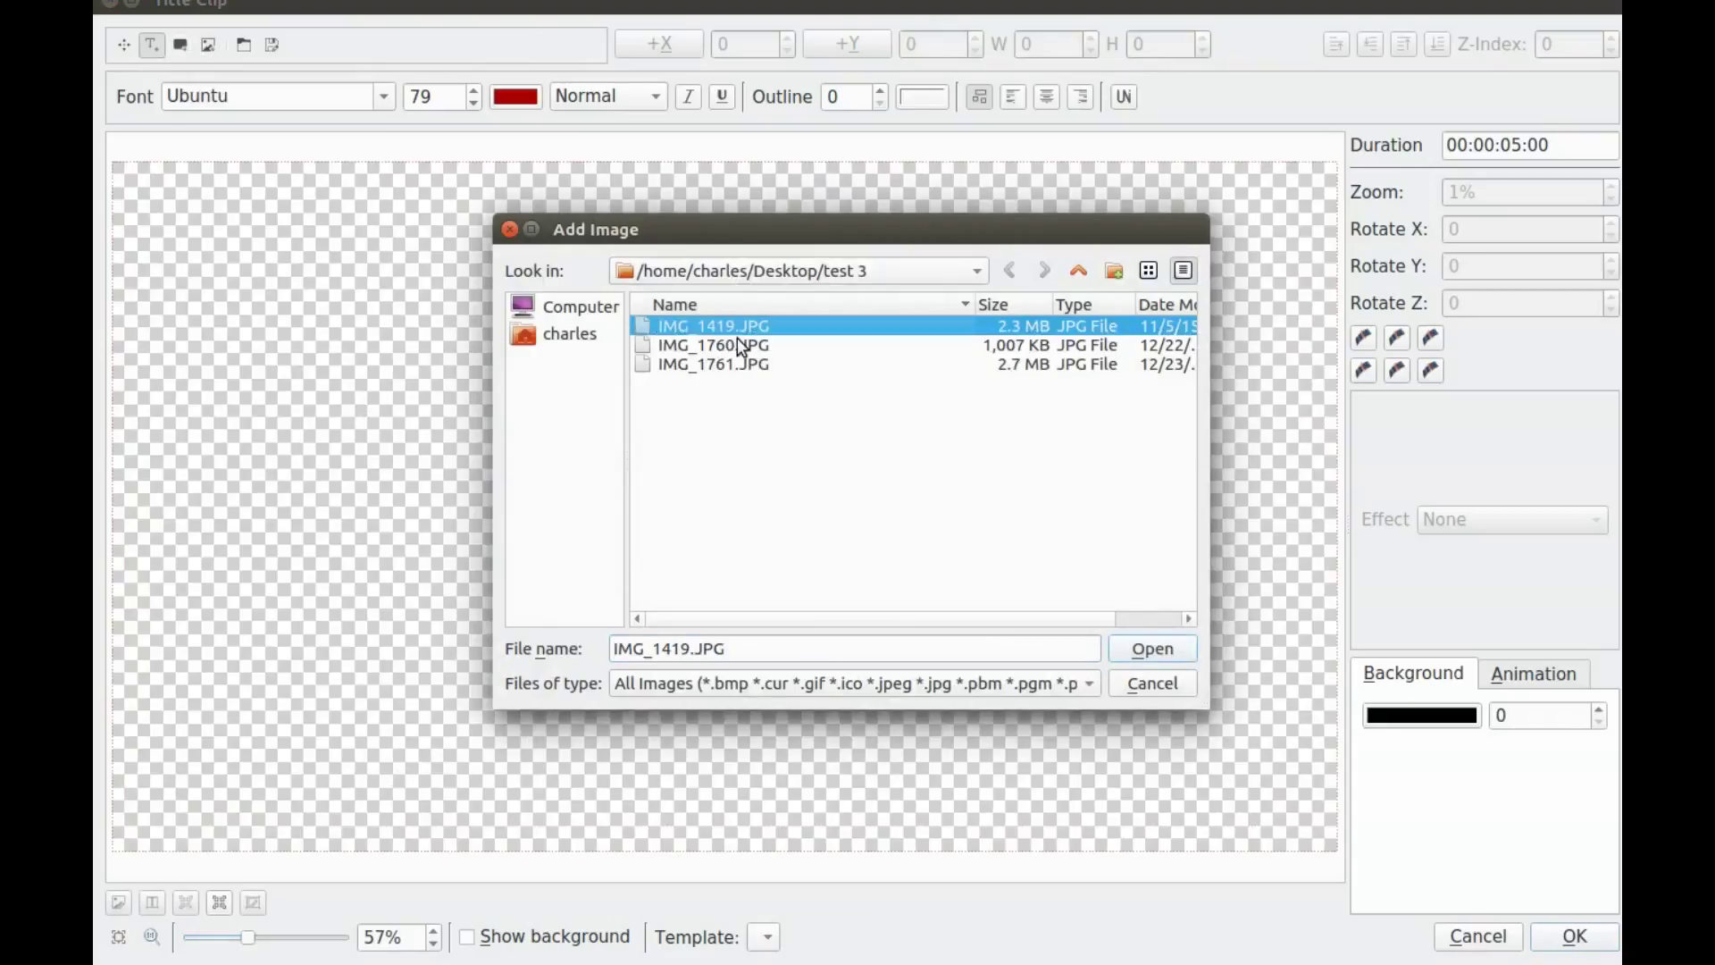
pyautogui.click(1150, 648)
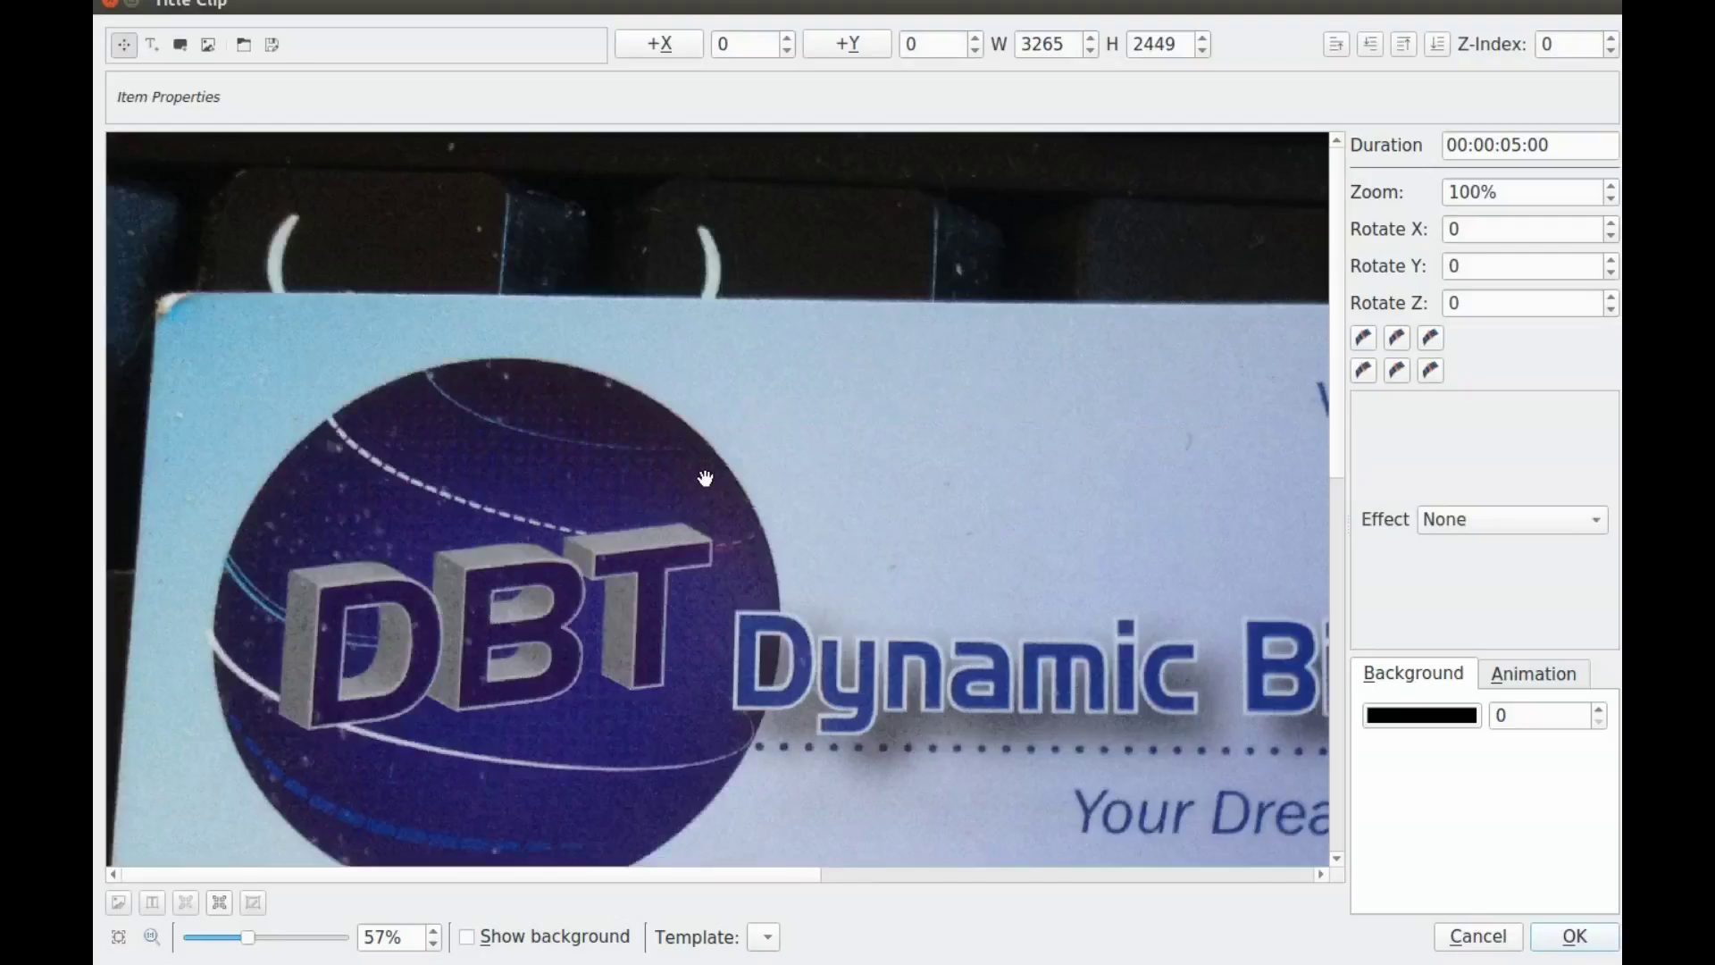
pyautogui.click(1034, 44)
# - Resize the business-card photo to 1165×874, positioned at X 349, Y 207
pyautogui.press('BackSpace')
pyautogui.write('3')
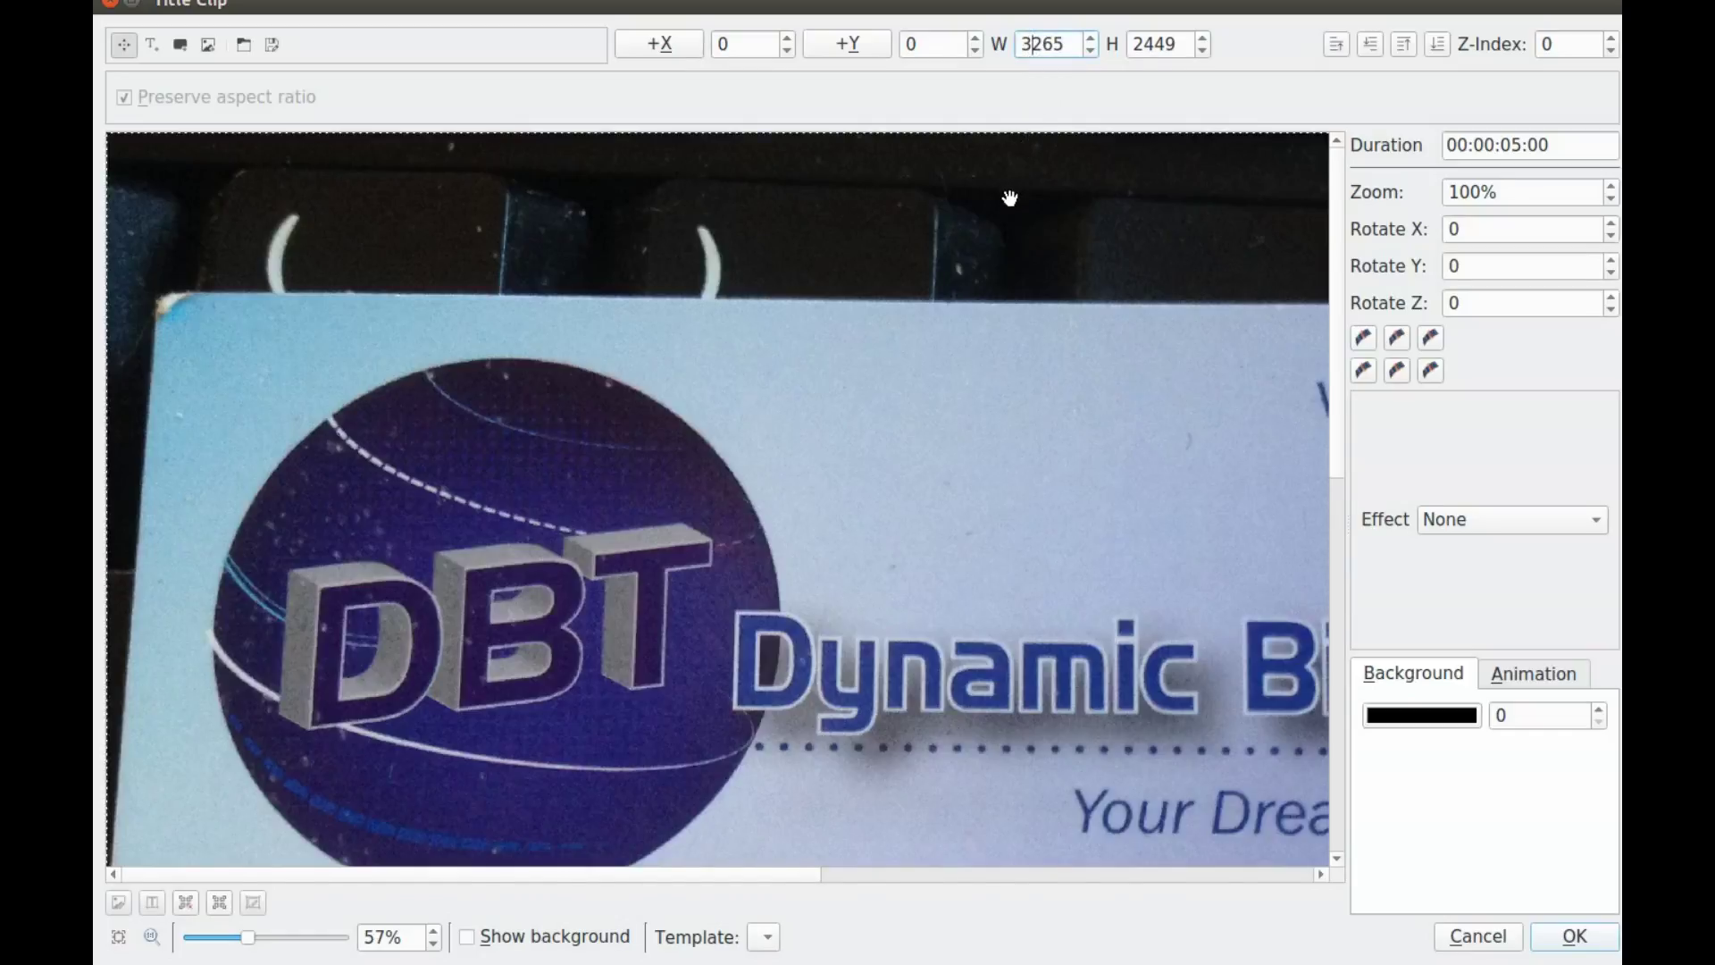
pyautogui.press('BackSpace')
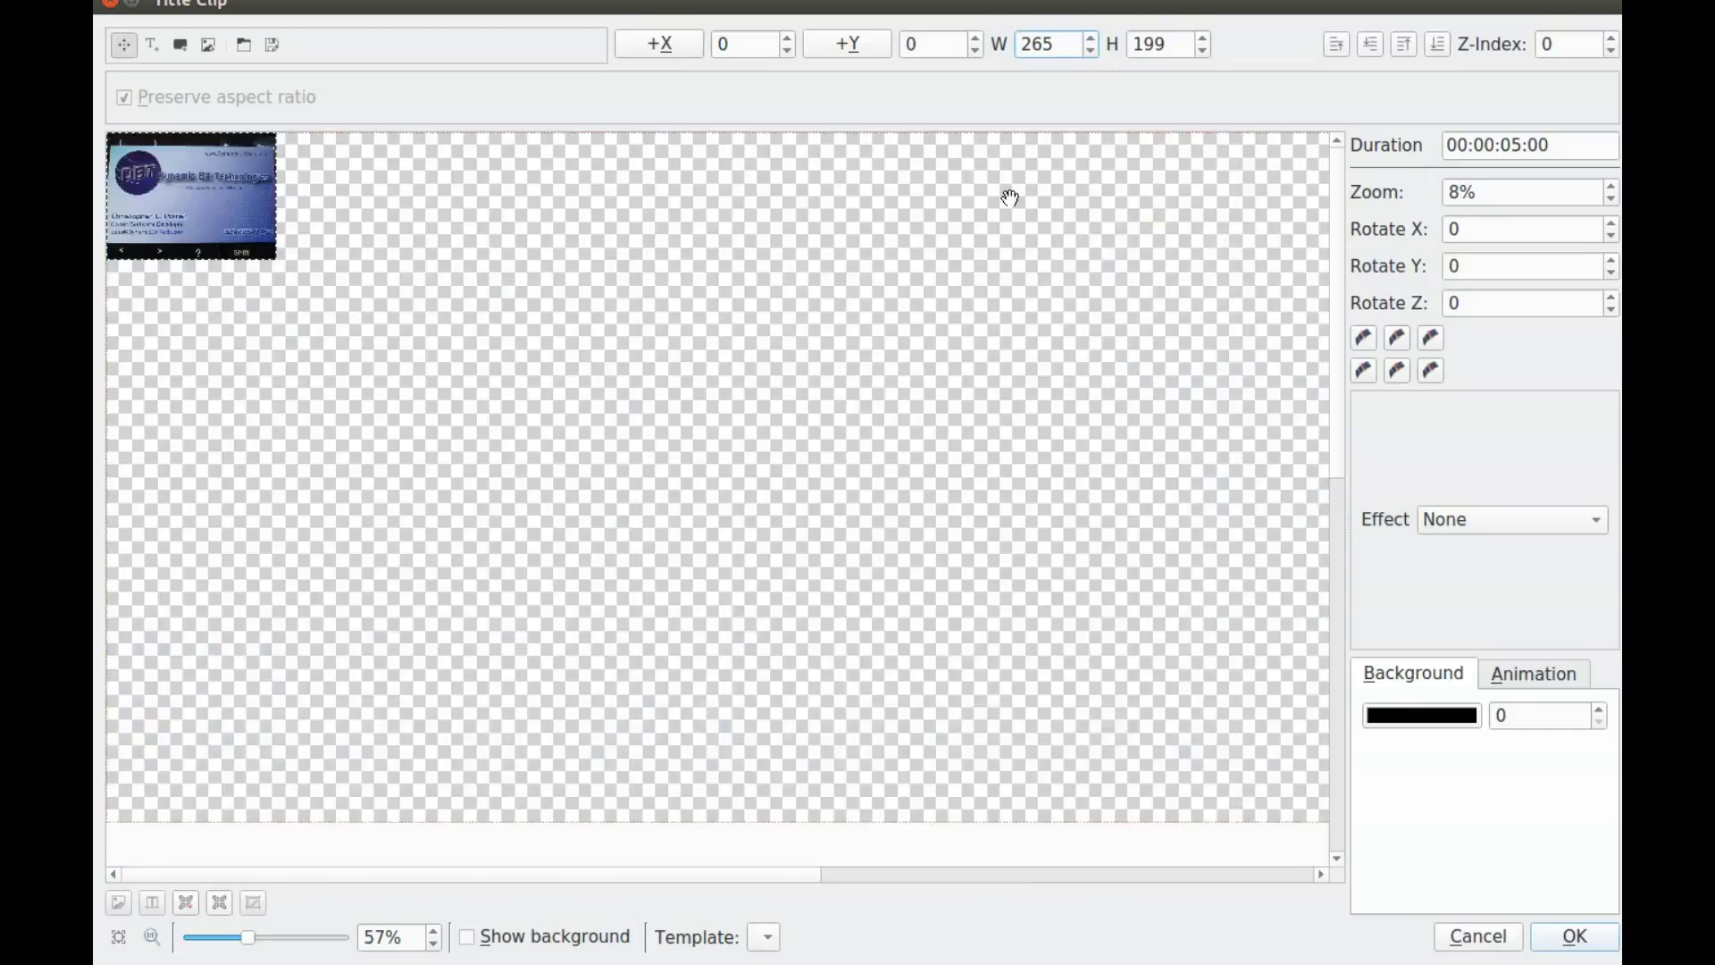
pyautogui.write('2')
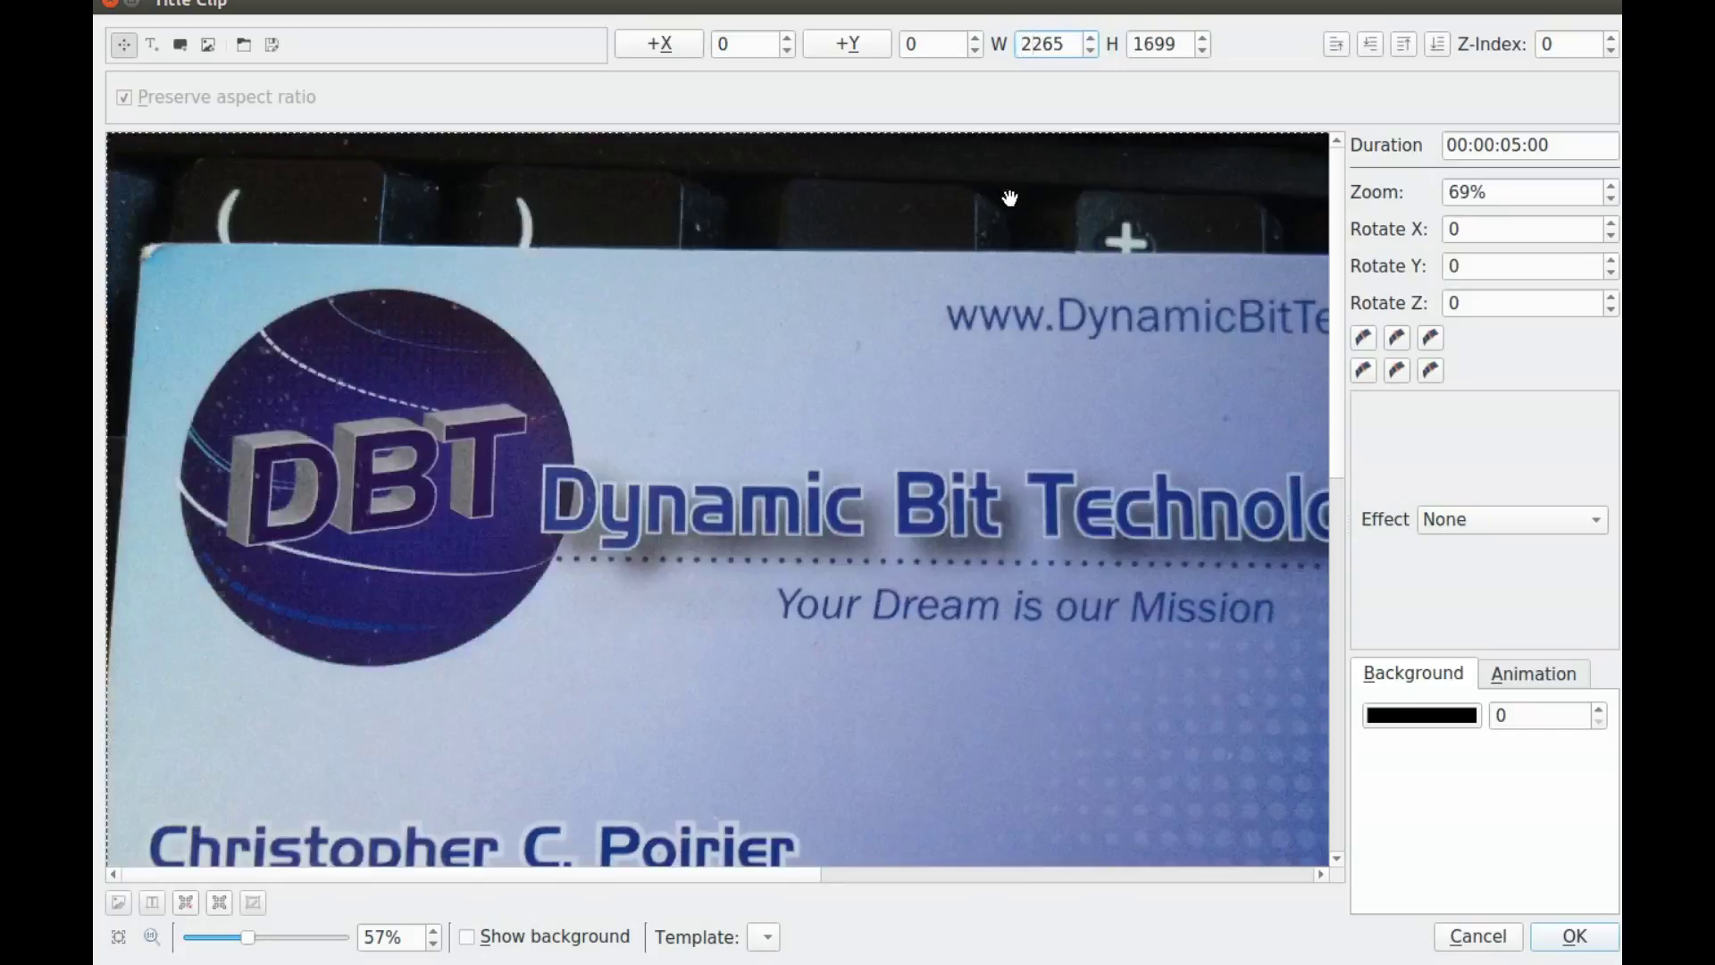
pyautogui.press('BackSpace')
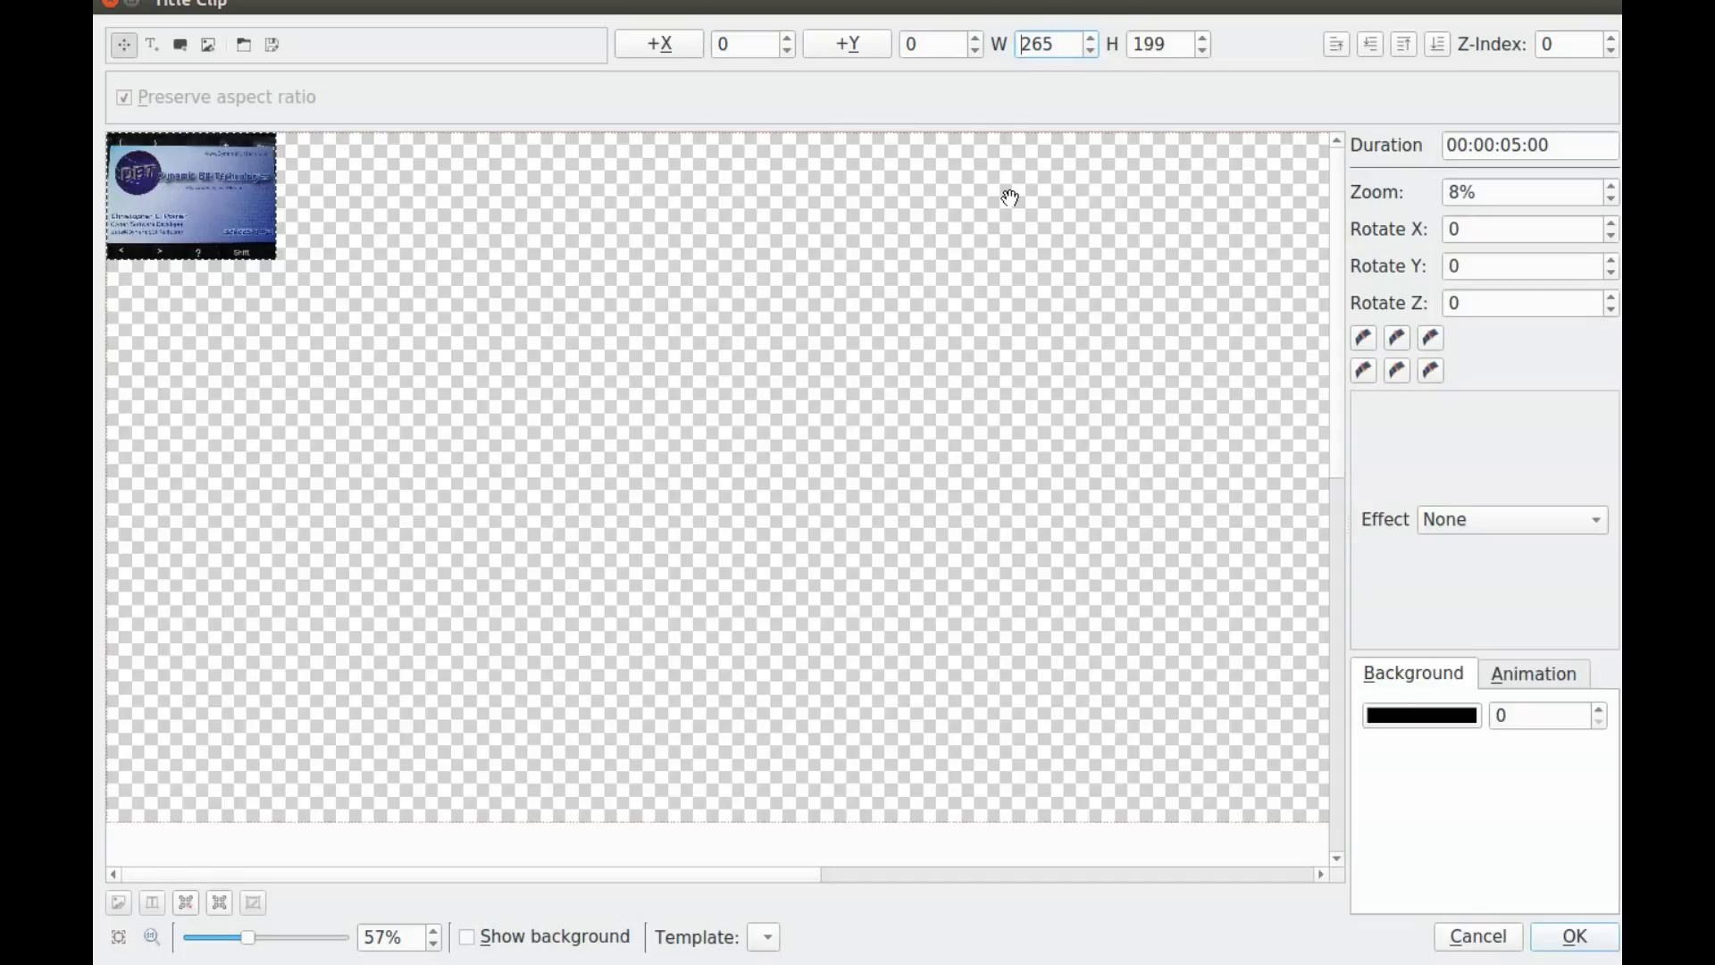
pyautogui.hotkey('ctrl', 'z')
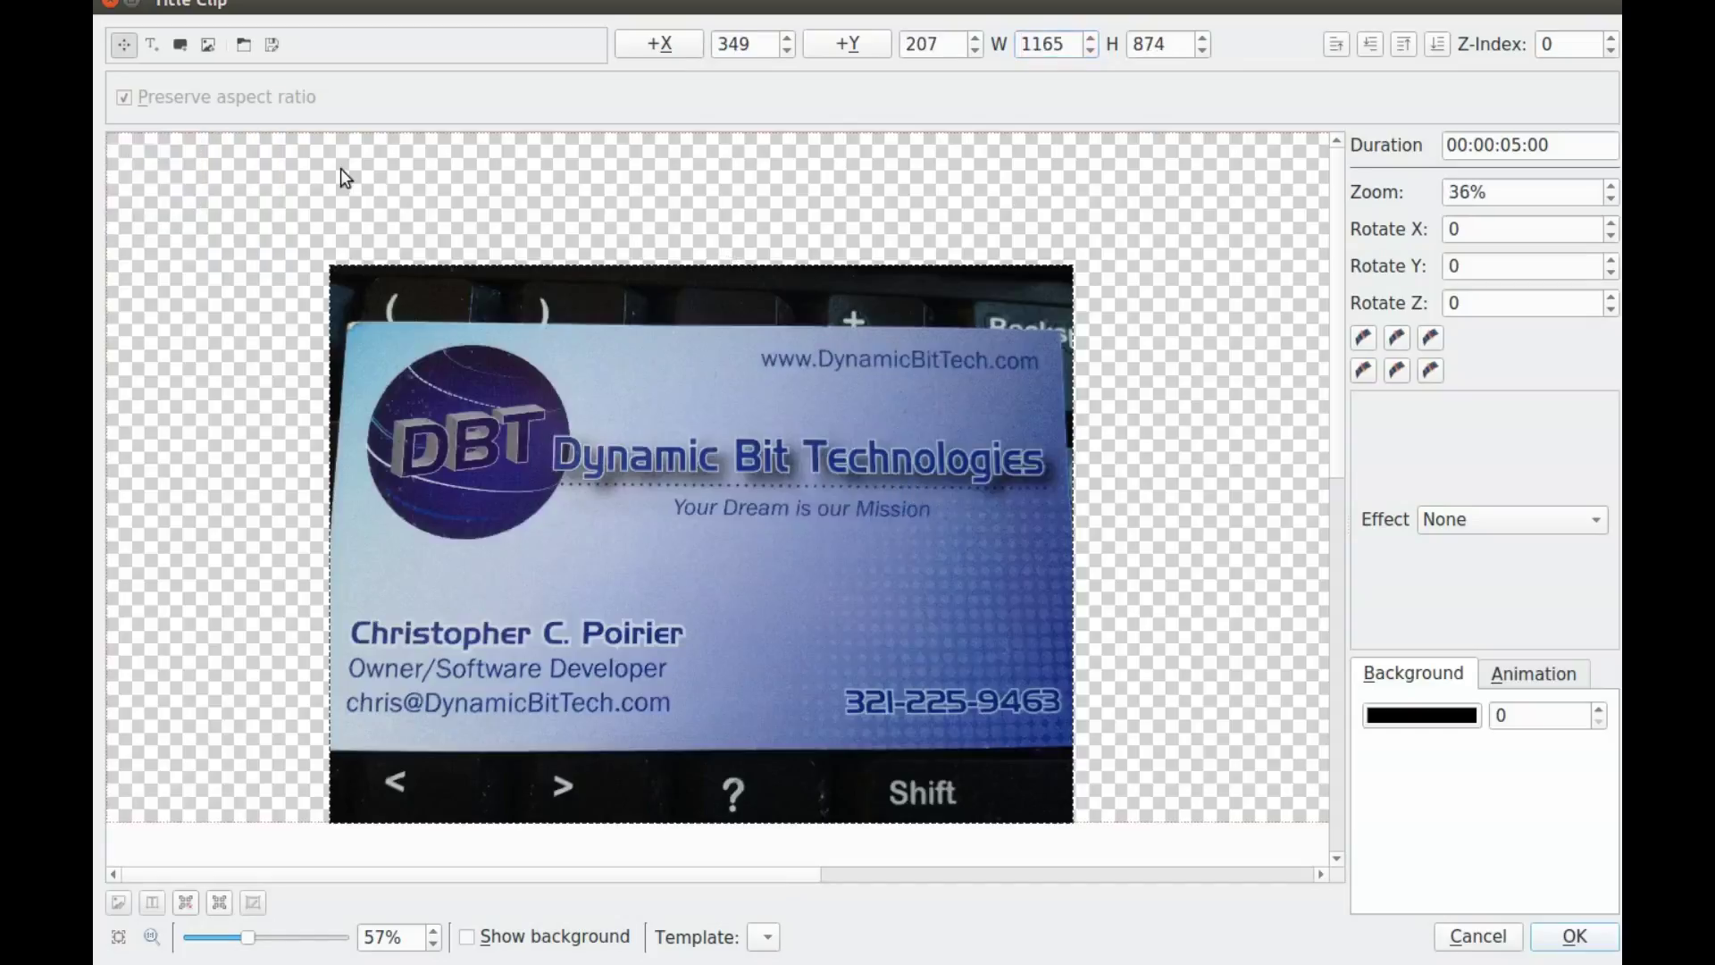
# - Add the blue caption 'The best keep your idears running' above the photo at X 196, Y 18
pyautogui.click(155, 57)
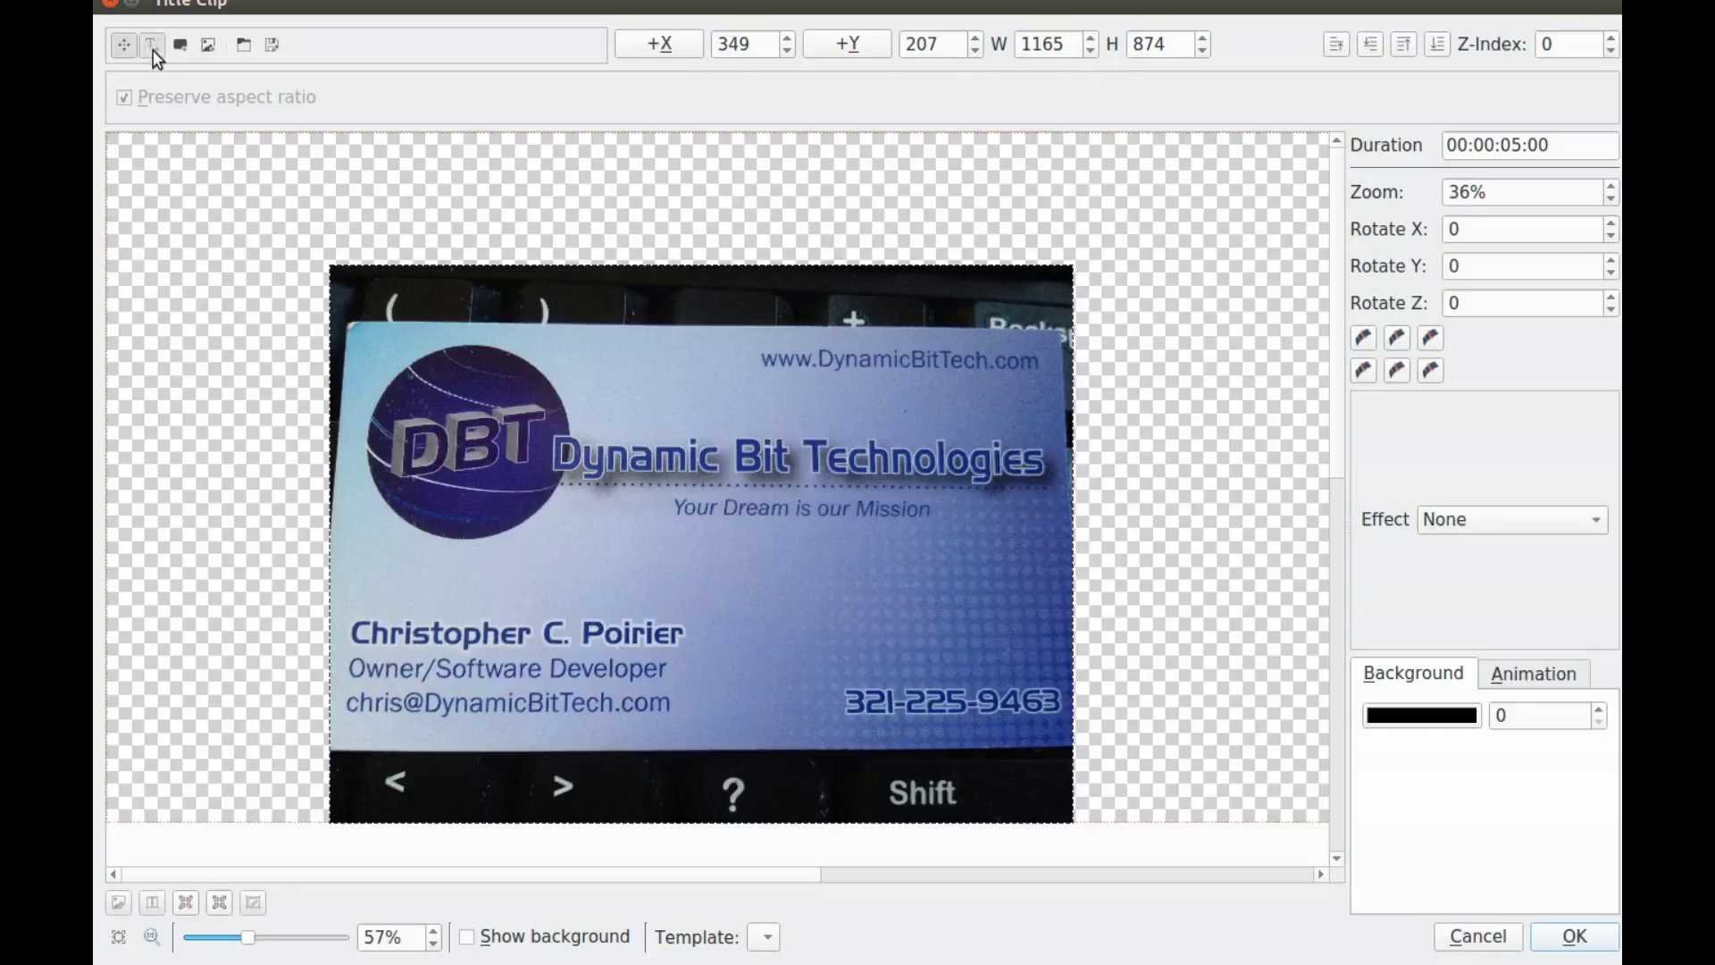
pyautogui.click(233, 169)
pyautogui.write('The best ke')
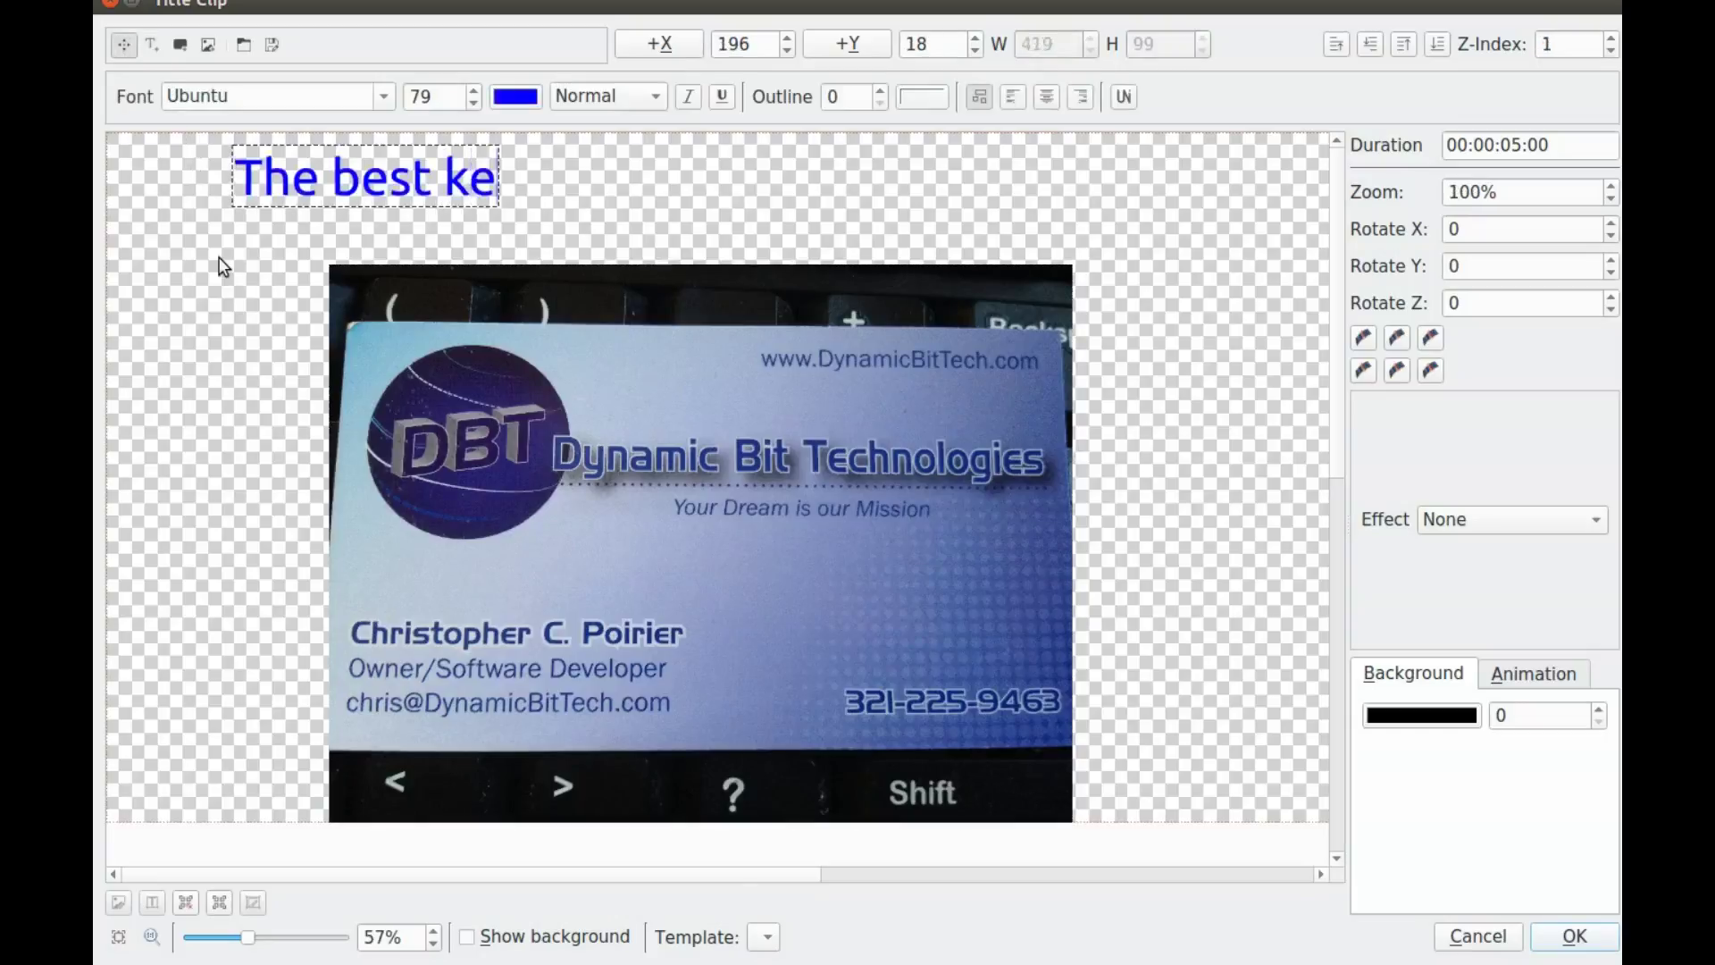
pyautogui.write('ep')
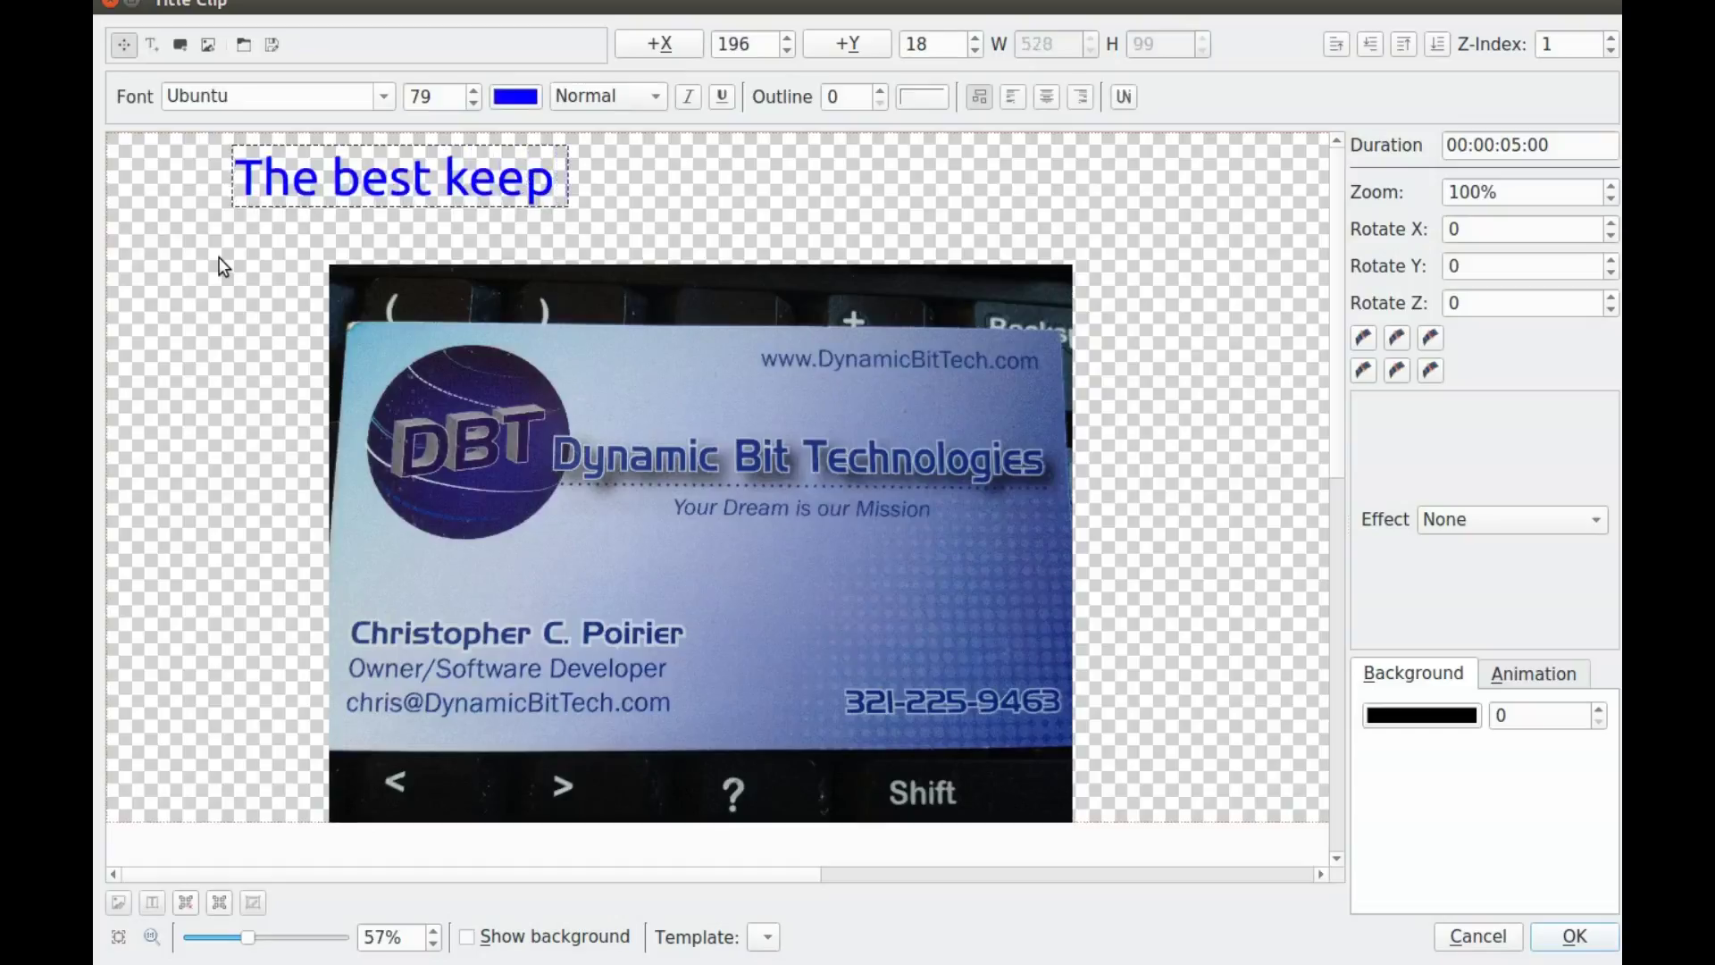
pyautogui.write(' you')
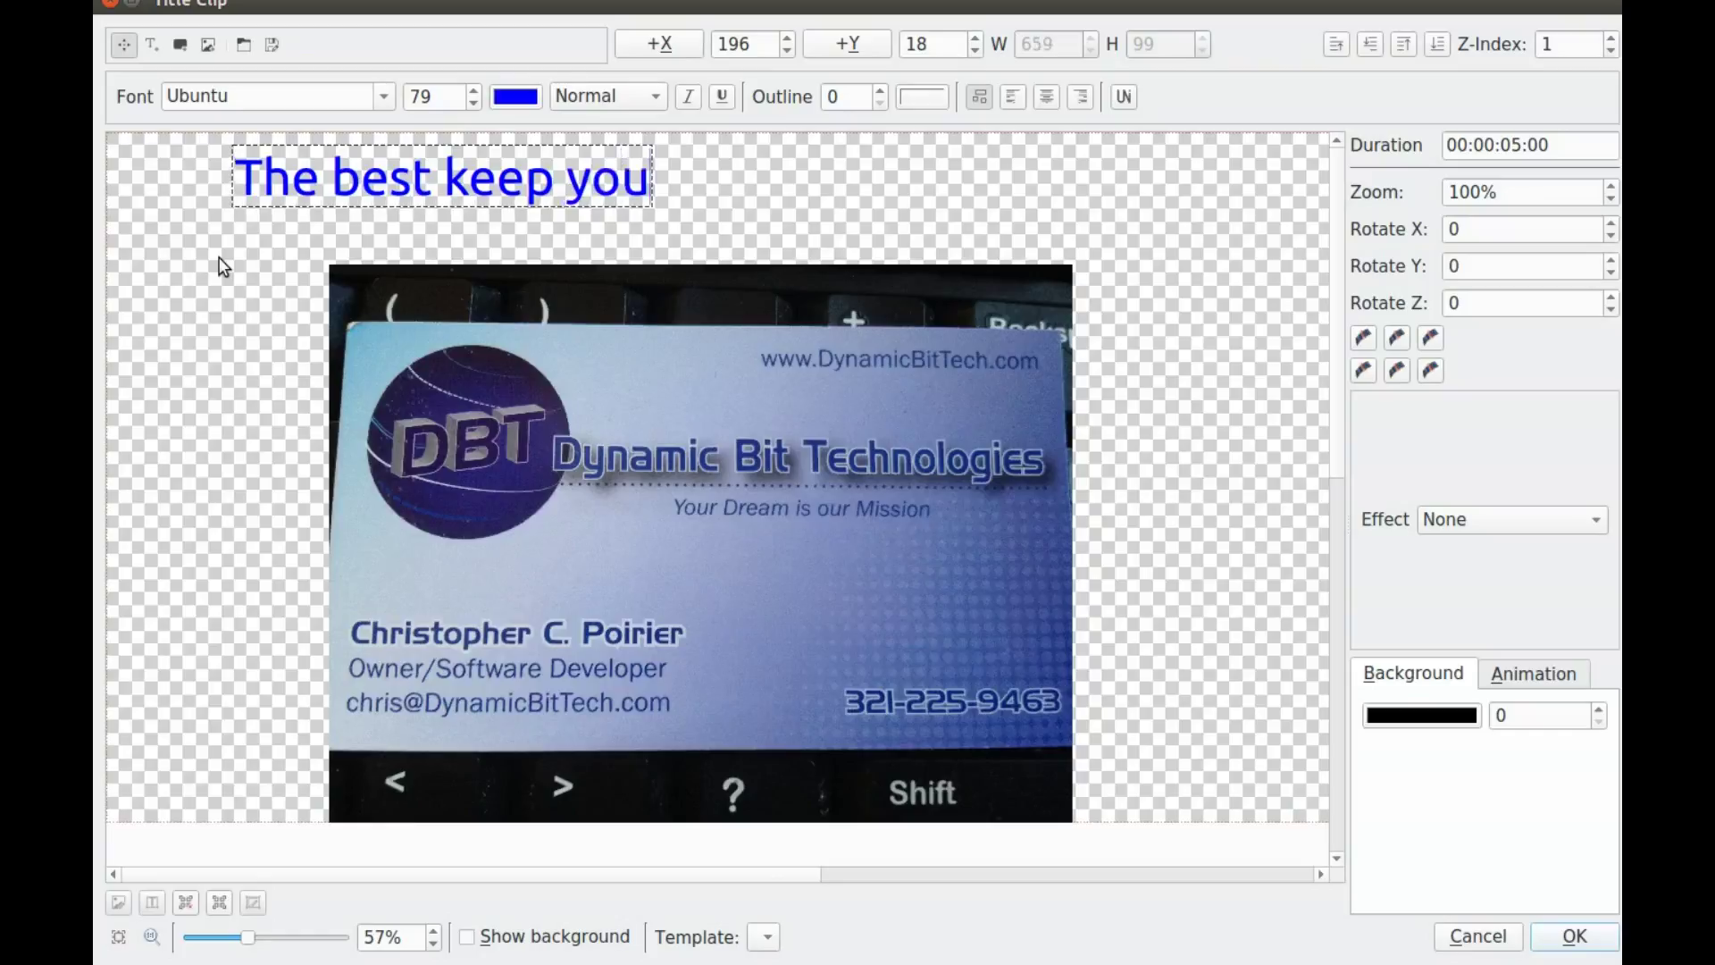
pyautogui.write('r ide')
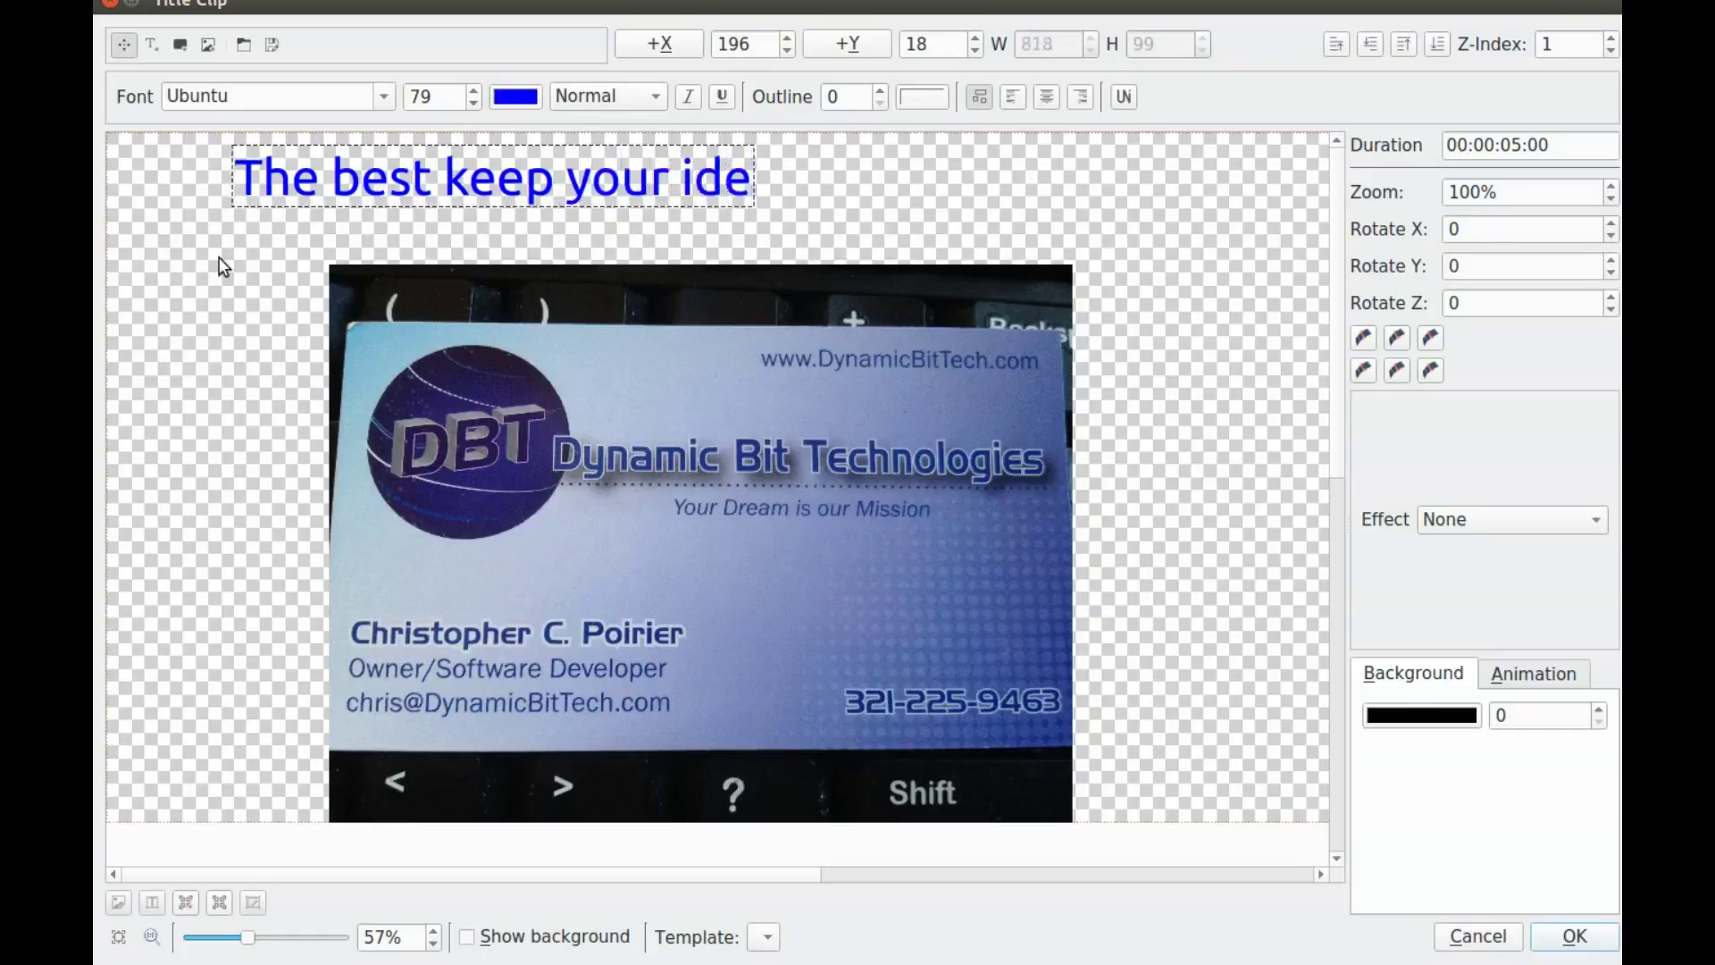
pyautogui.write('ars')
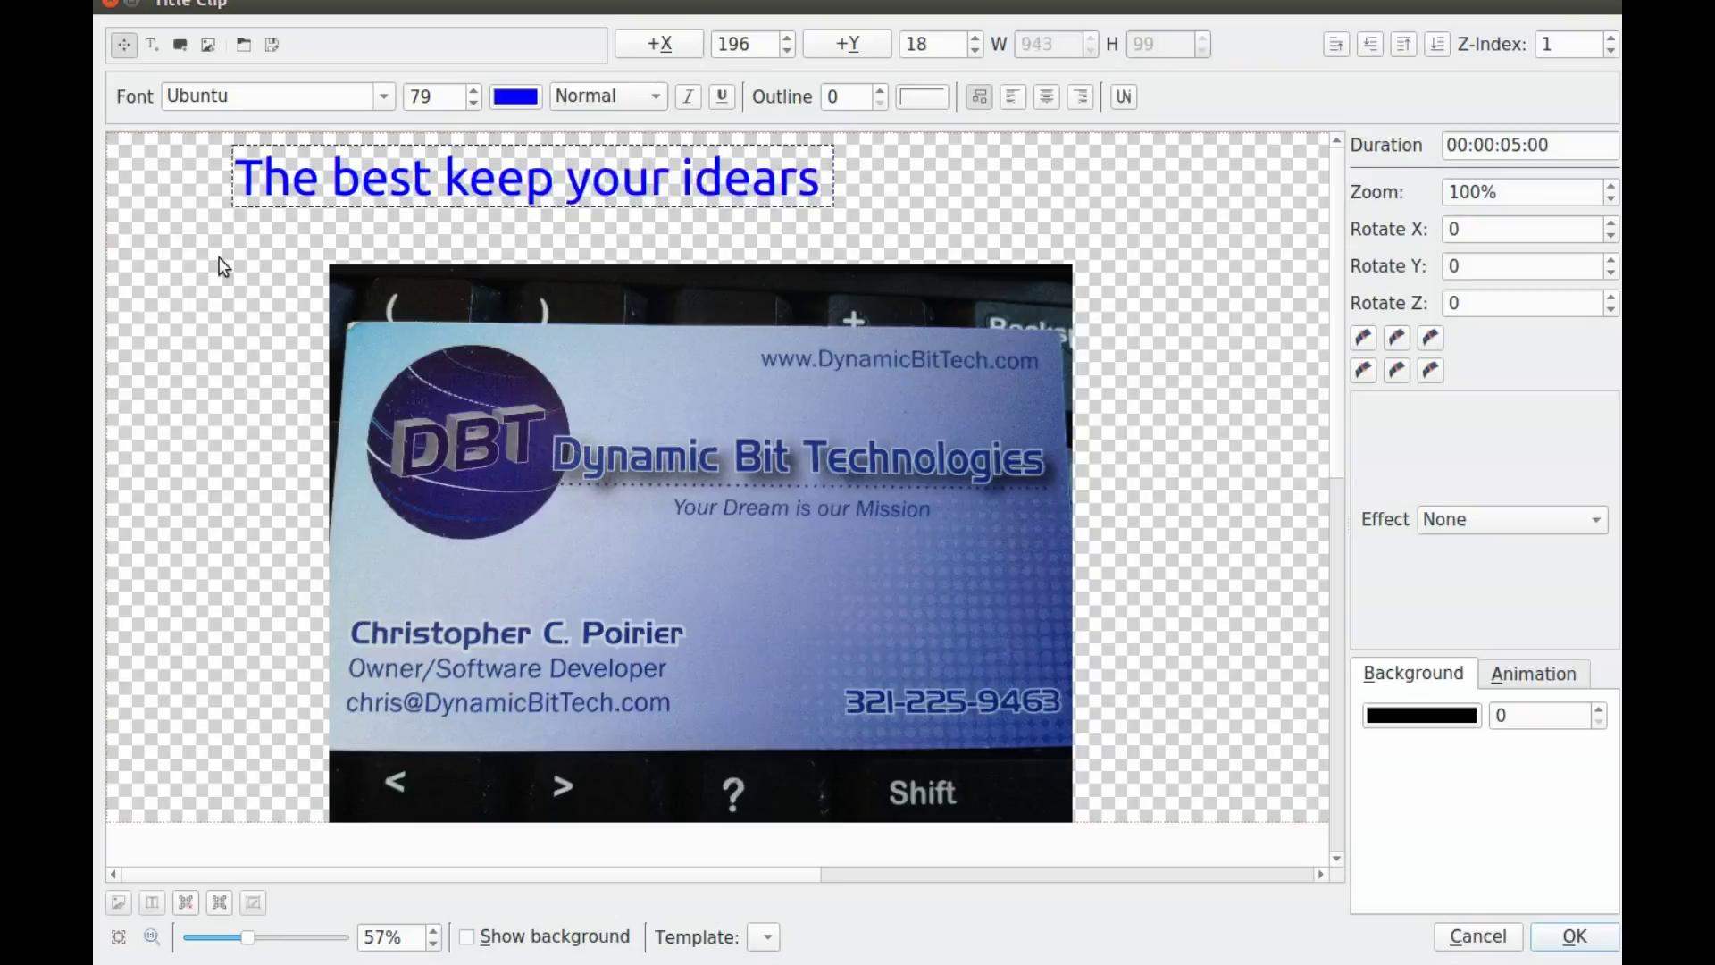
pyautogui.write(' runn')
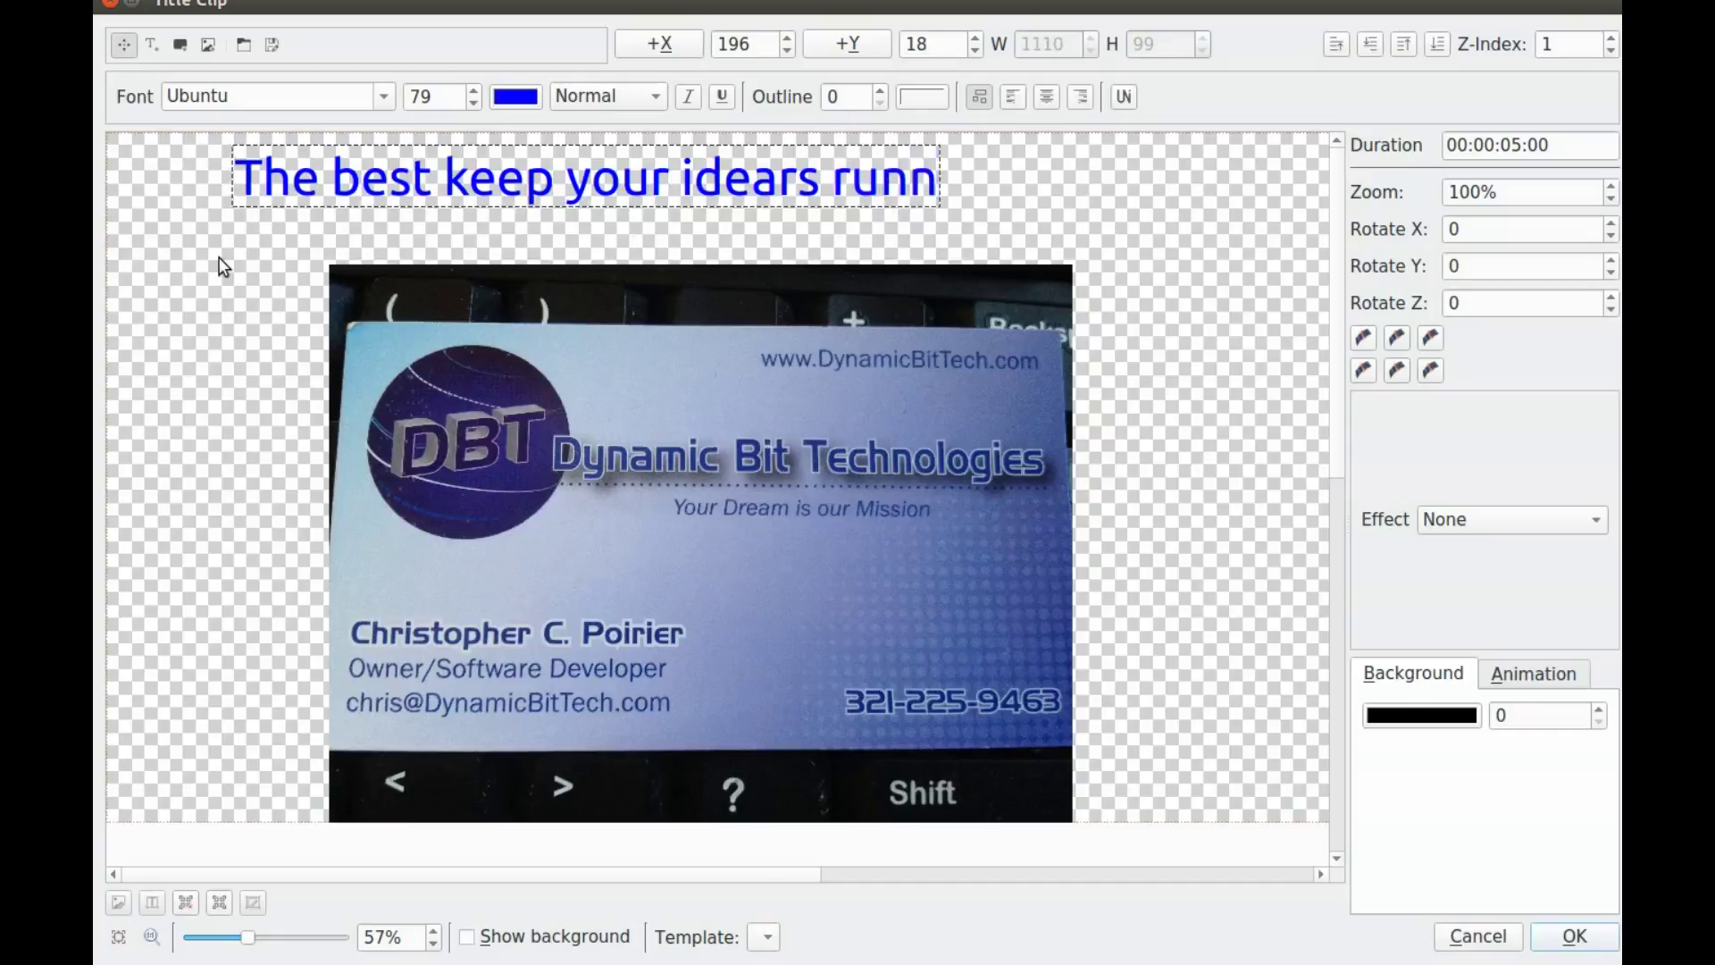
pyautogui.write('ing')
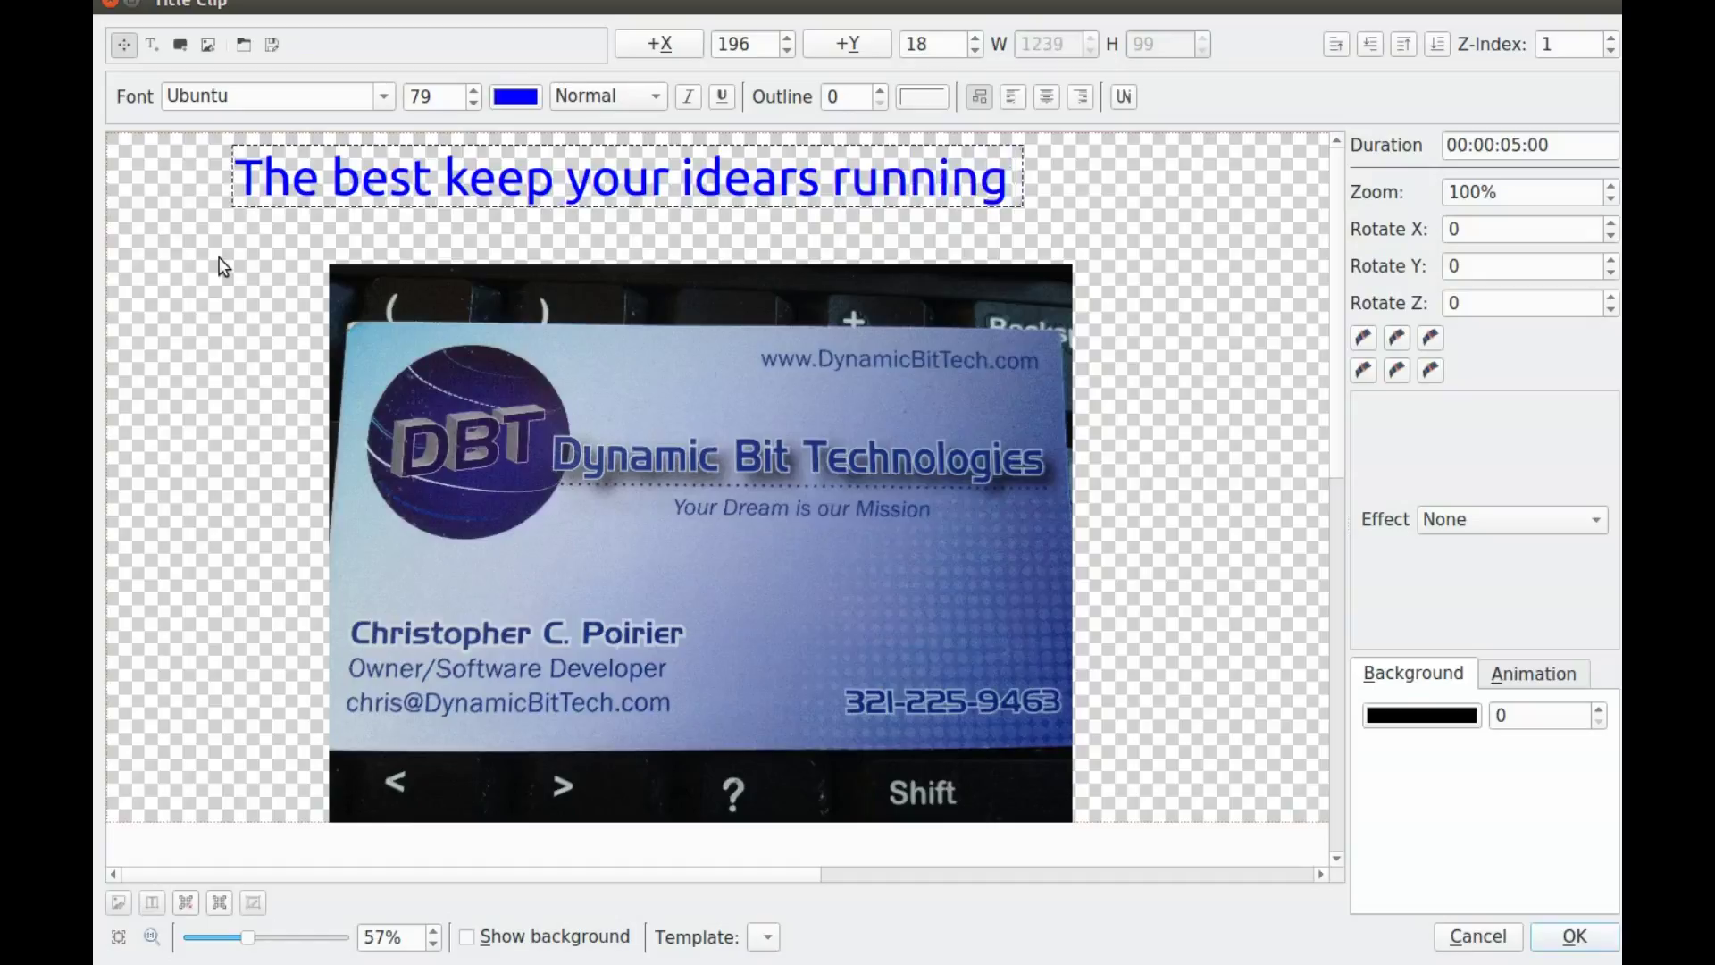
pyautogui.click(1053, 184)
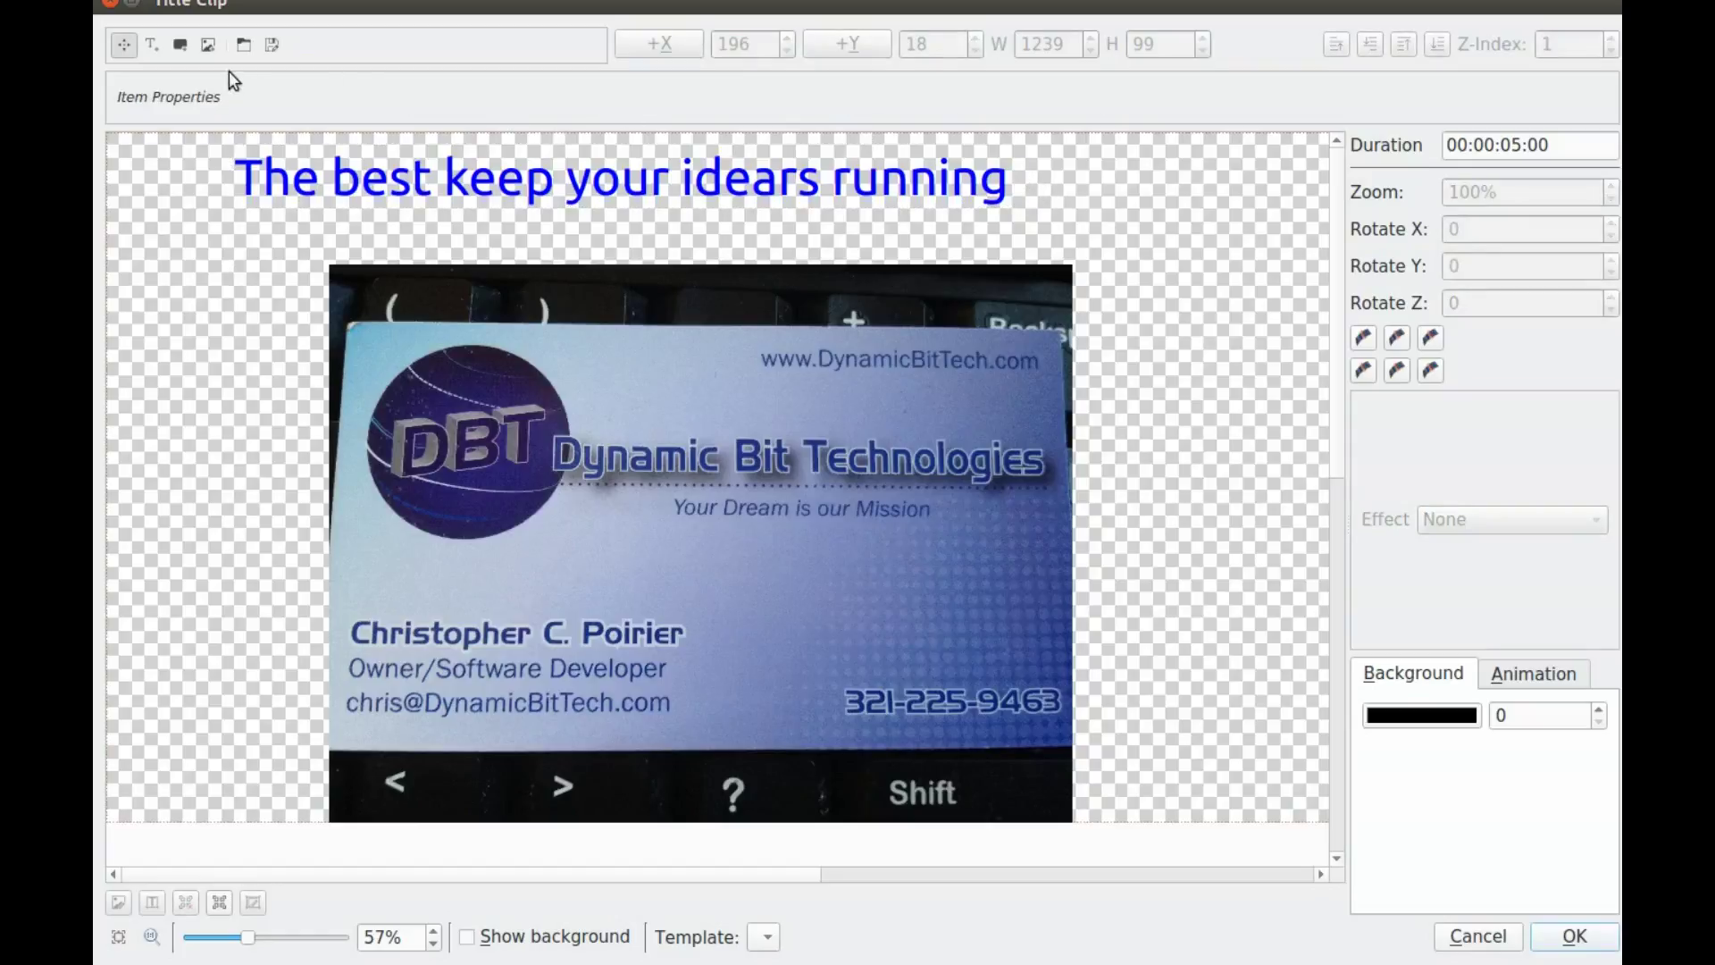
# - Add a dark red (#aa0000) 'Hot and Strong' caption and shift the photo to X 233, Y 210
pyautogui.click(152, 45)
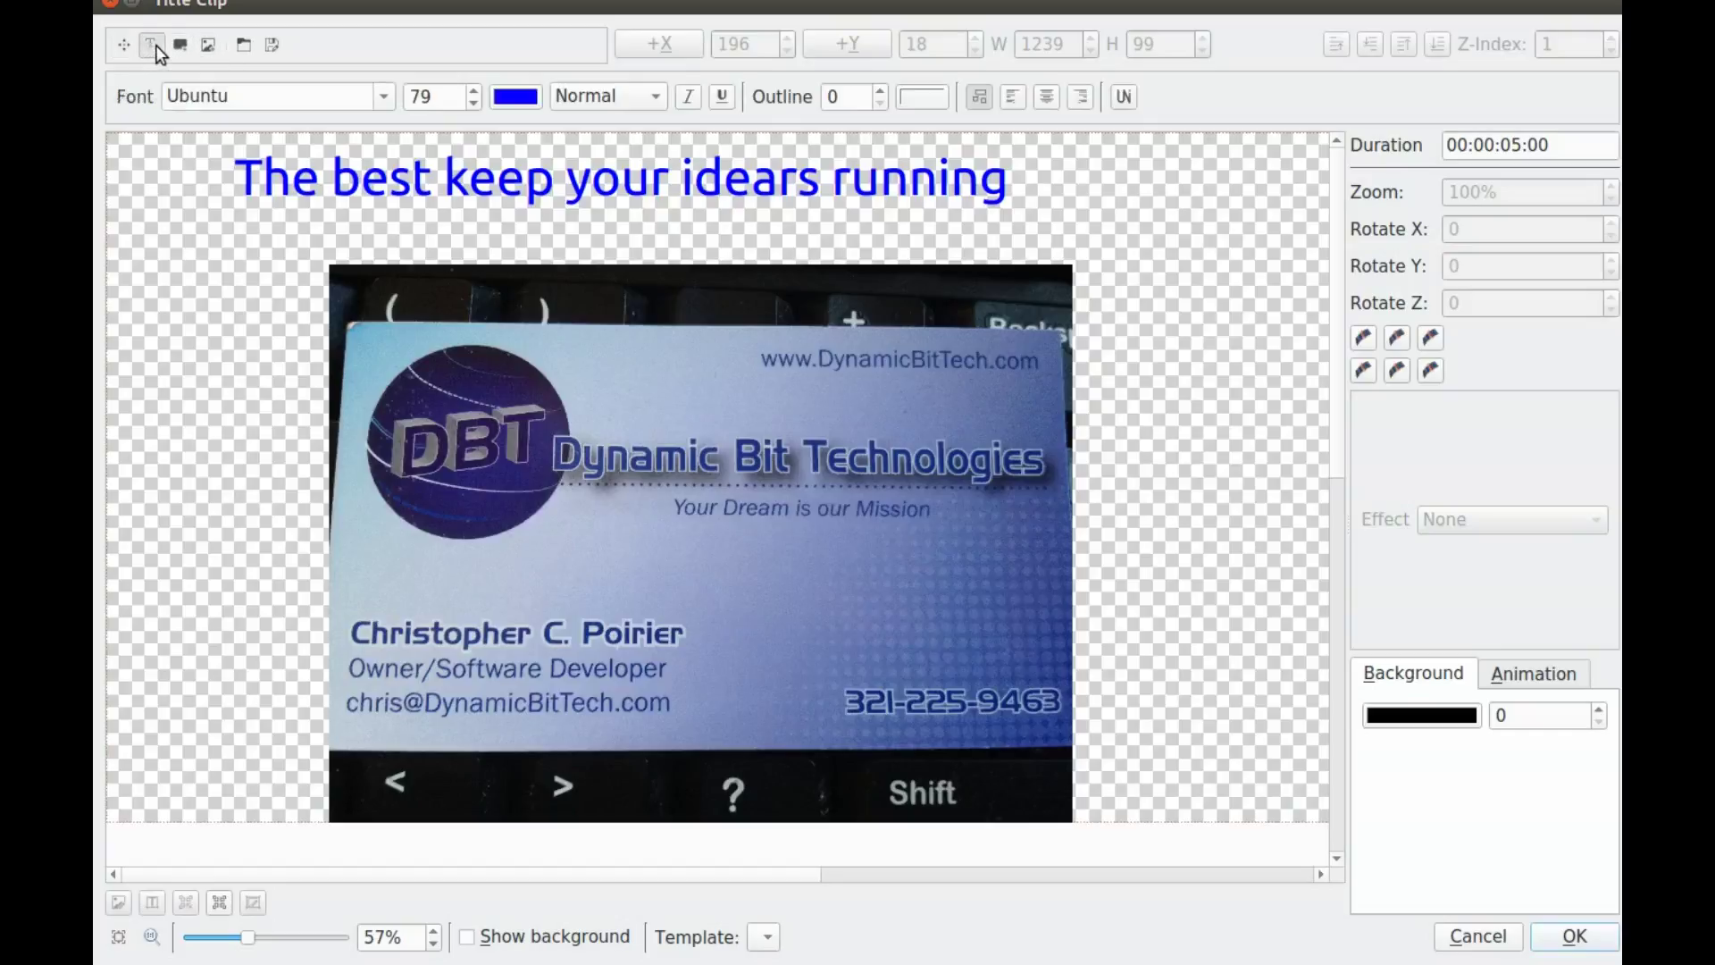
pyautogui.click(1025, 185)
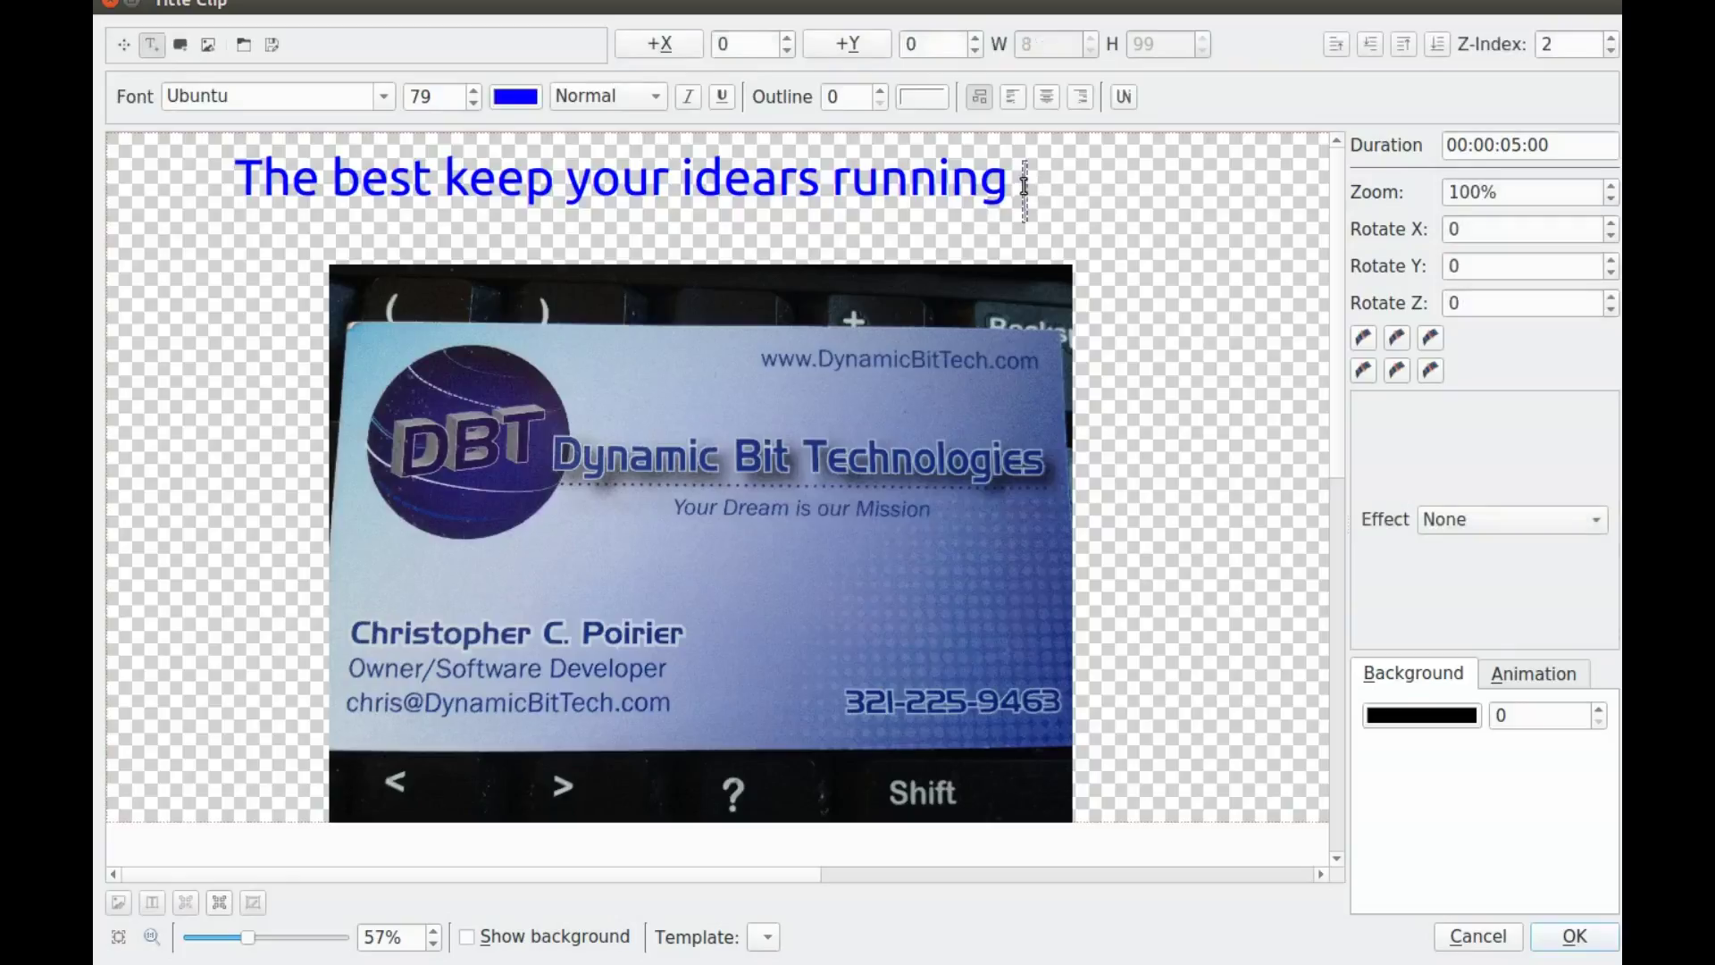
pyautogui.click(517, 94)
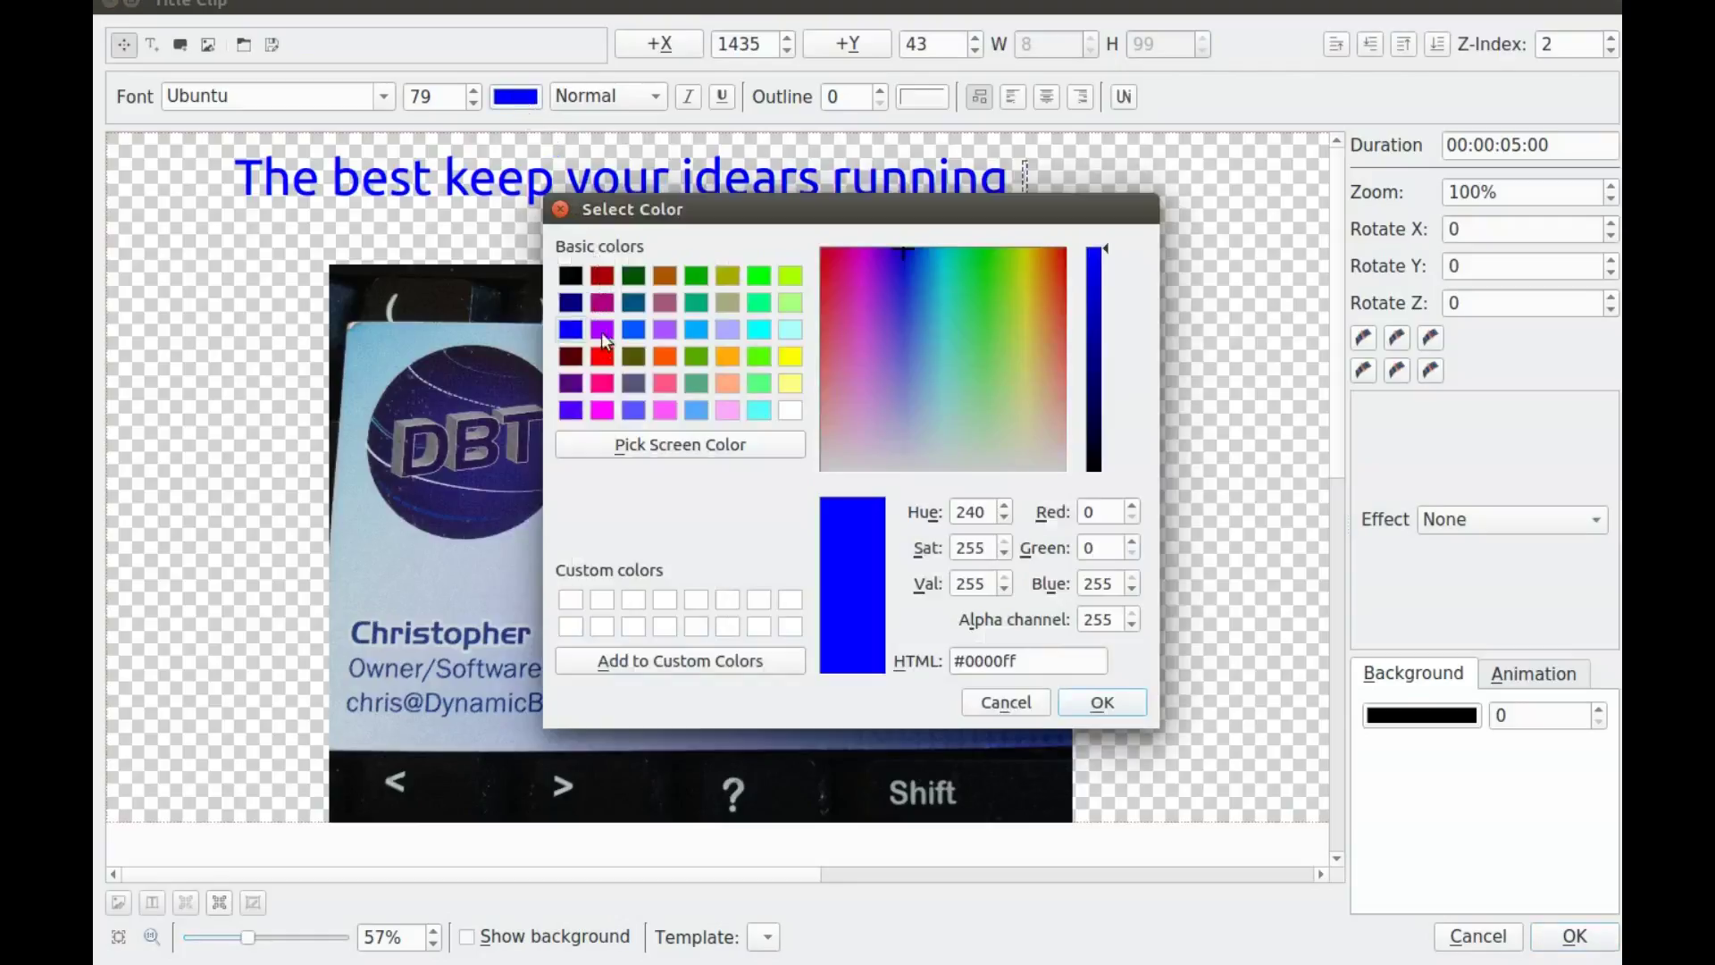
pyautogui.click(601, 277)
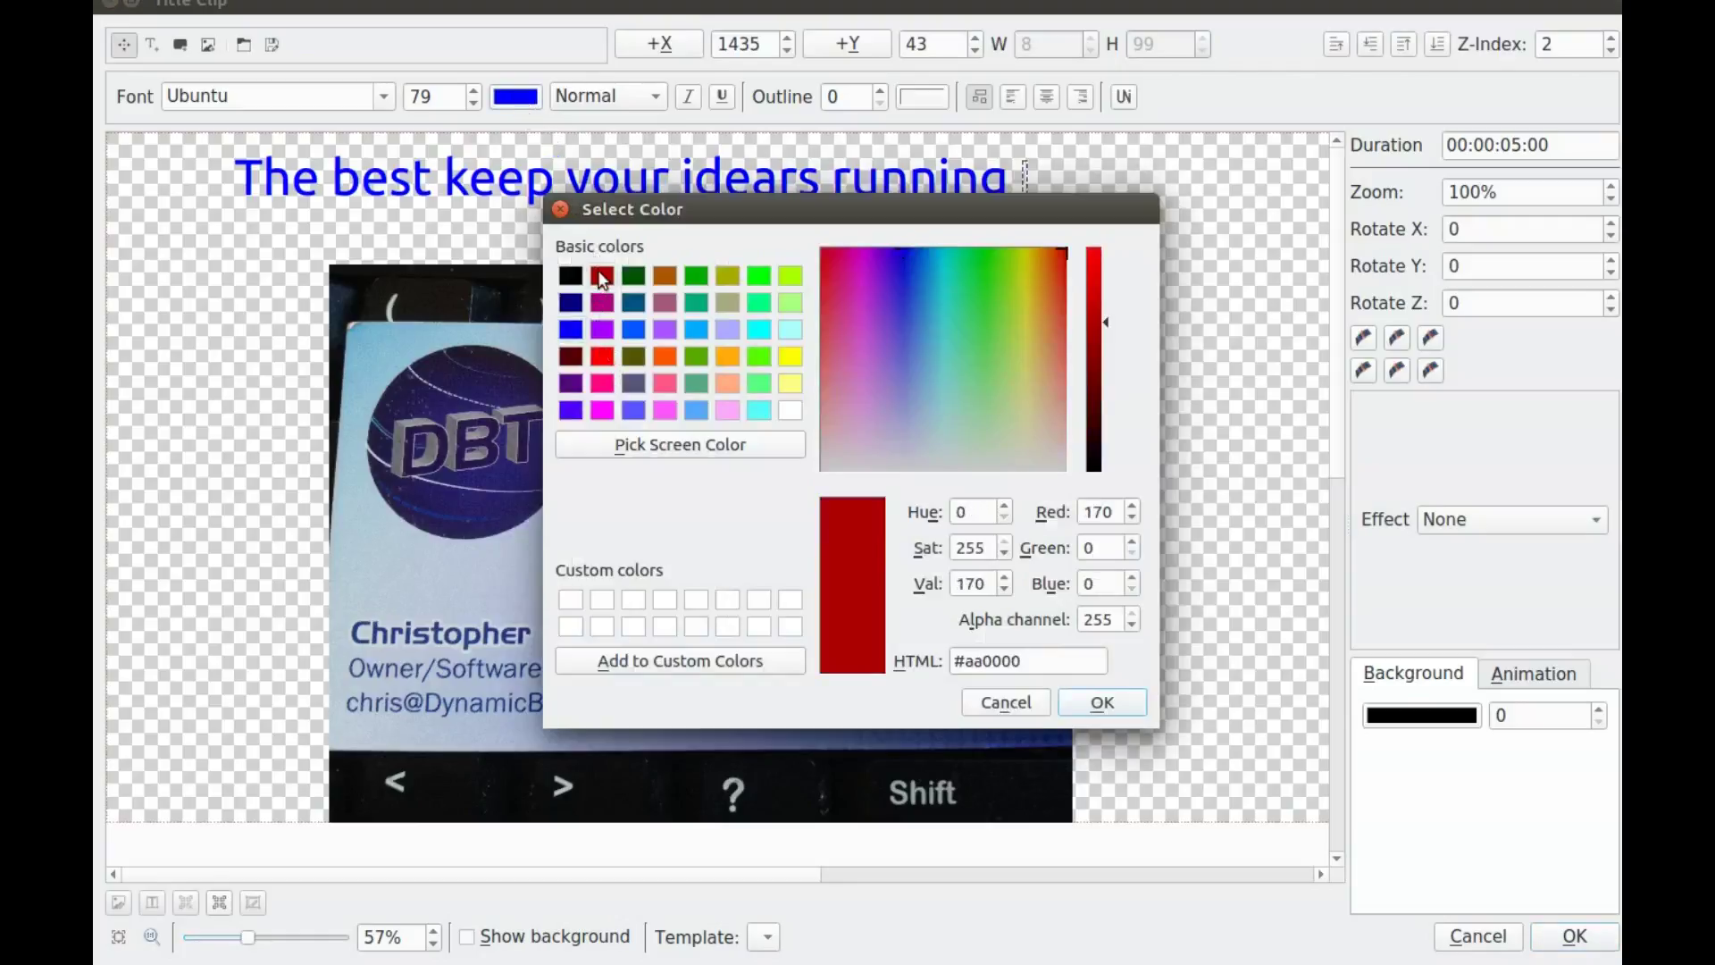
pyautogui.click(1102, 704)
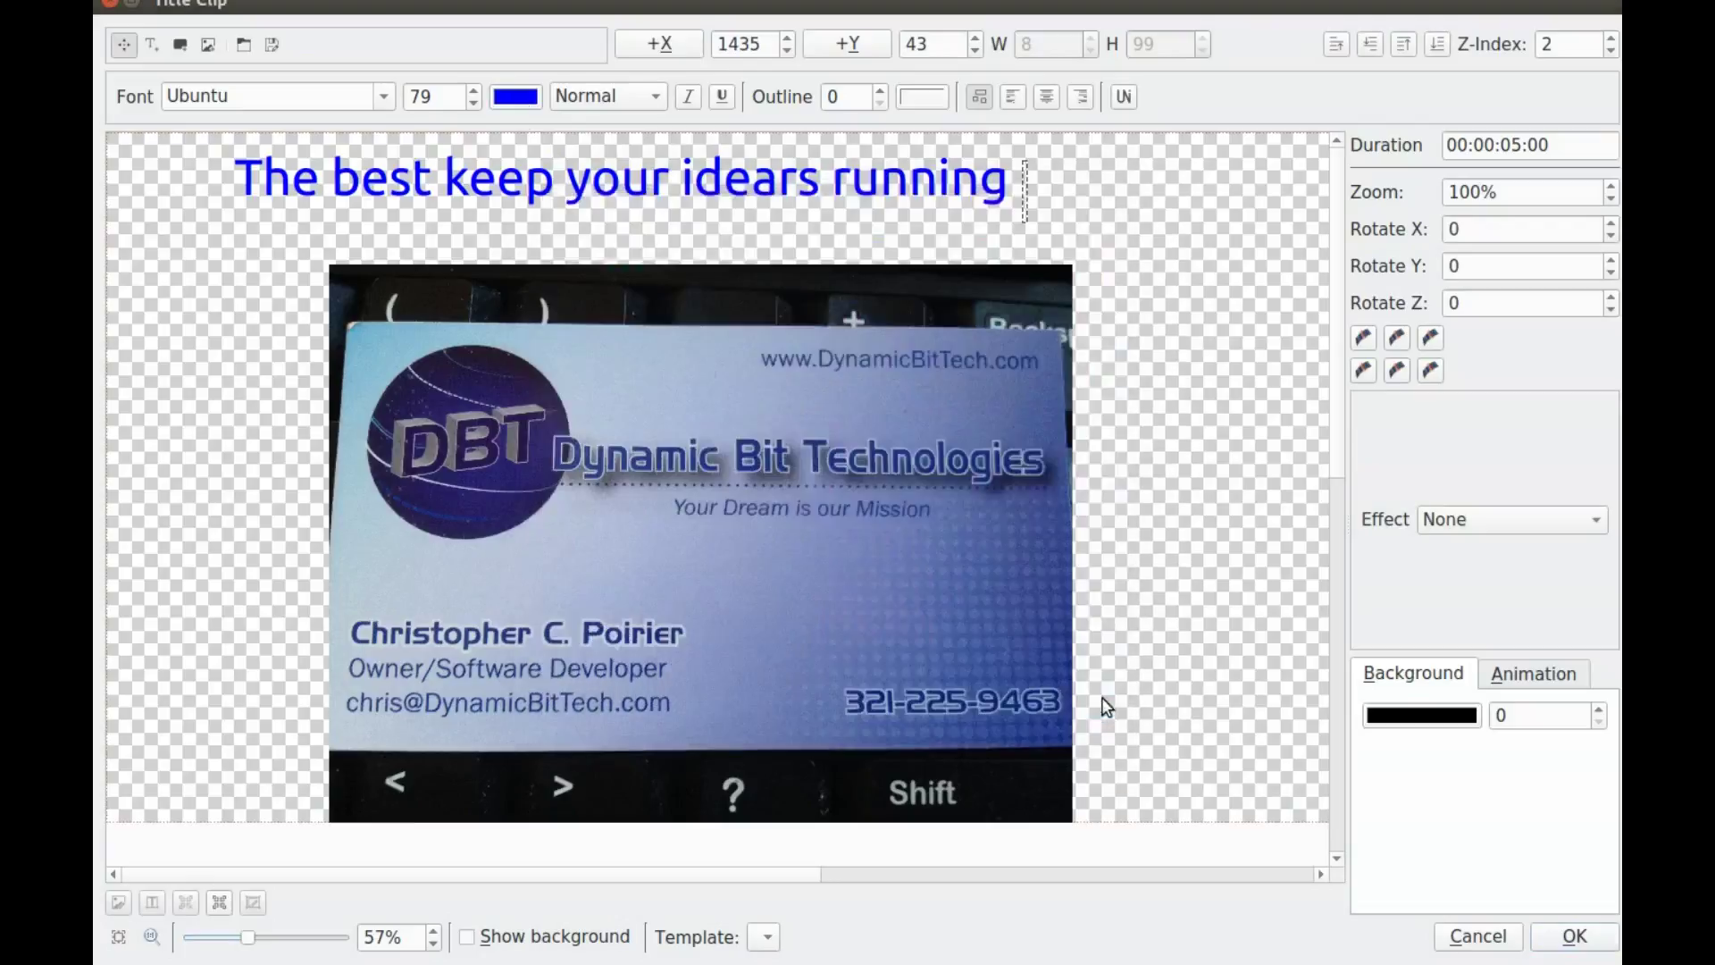
pyautogui.click(383, 228)
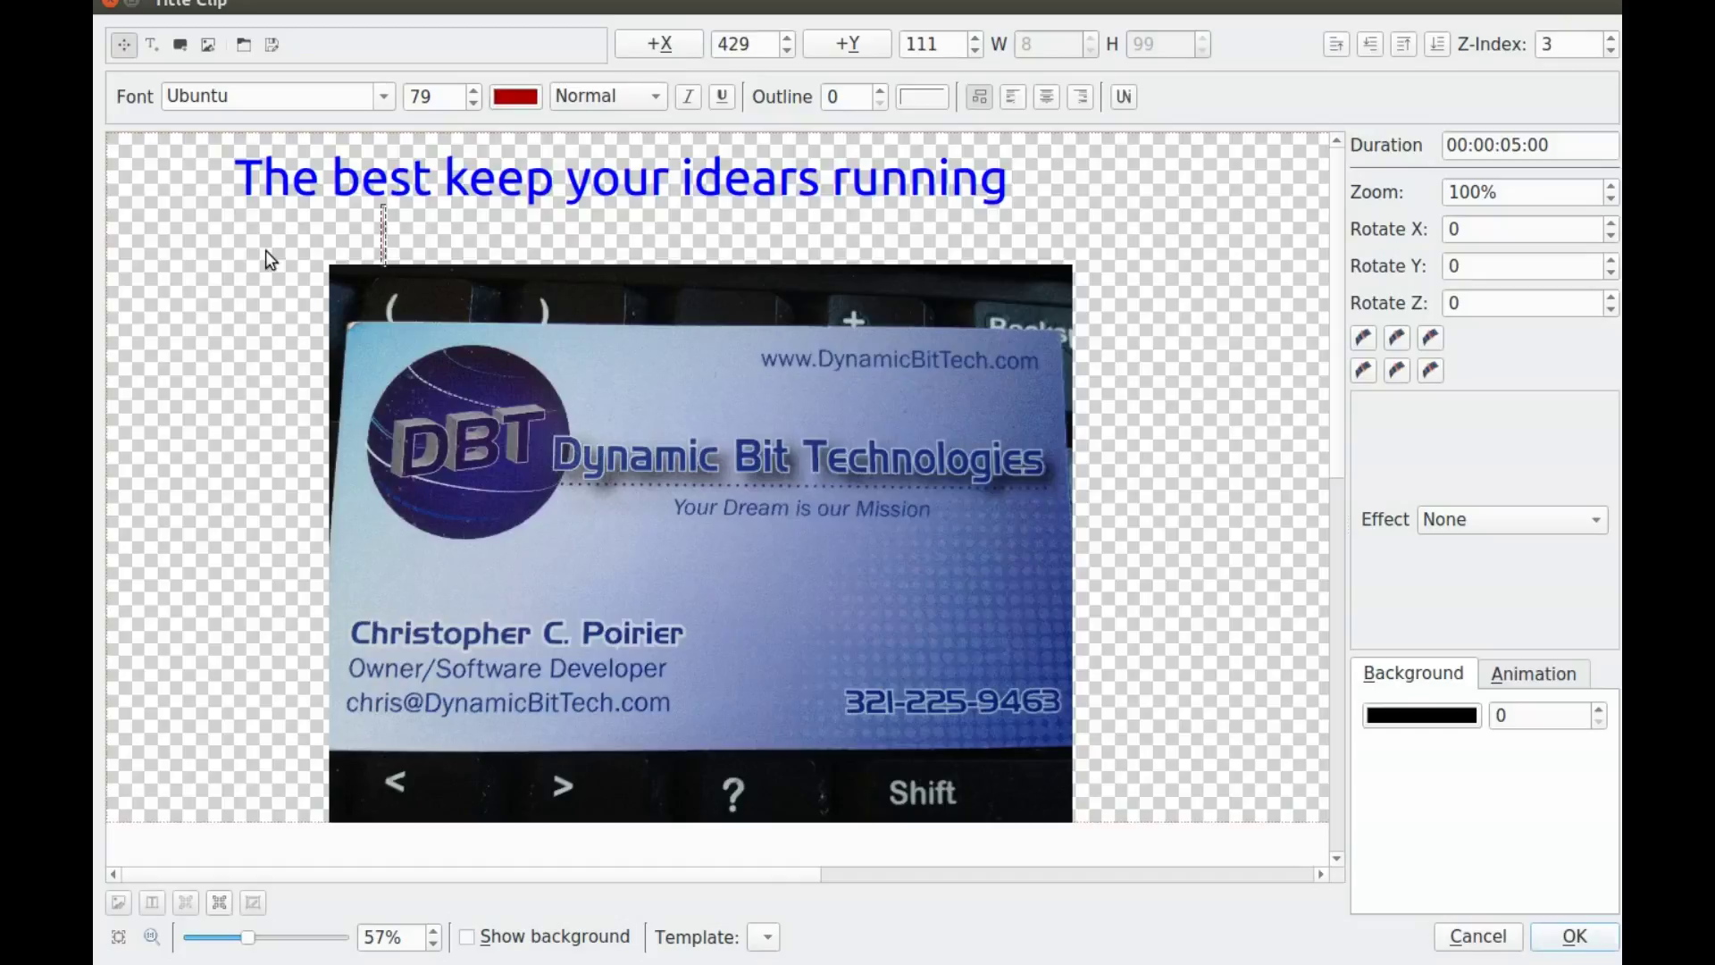
pyautogui.write('Hot')
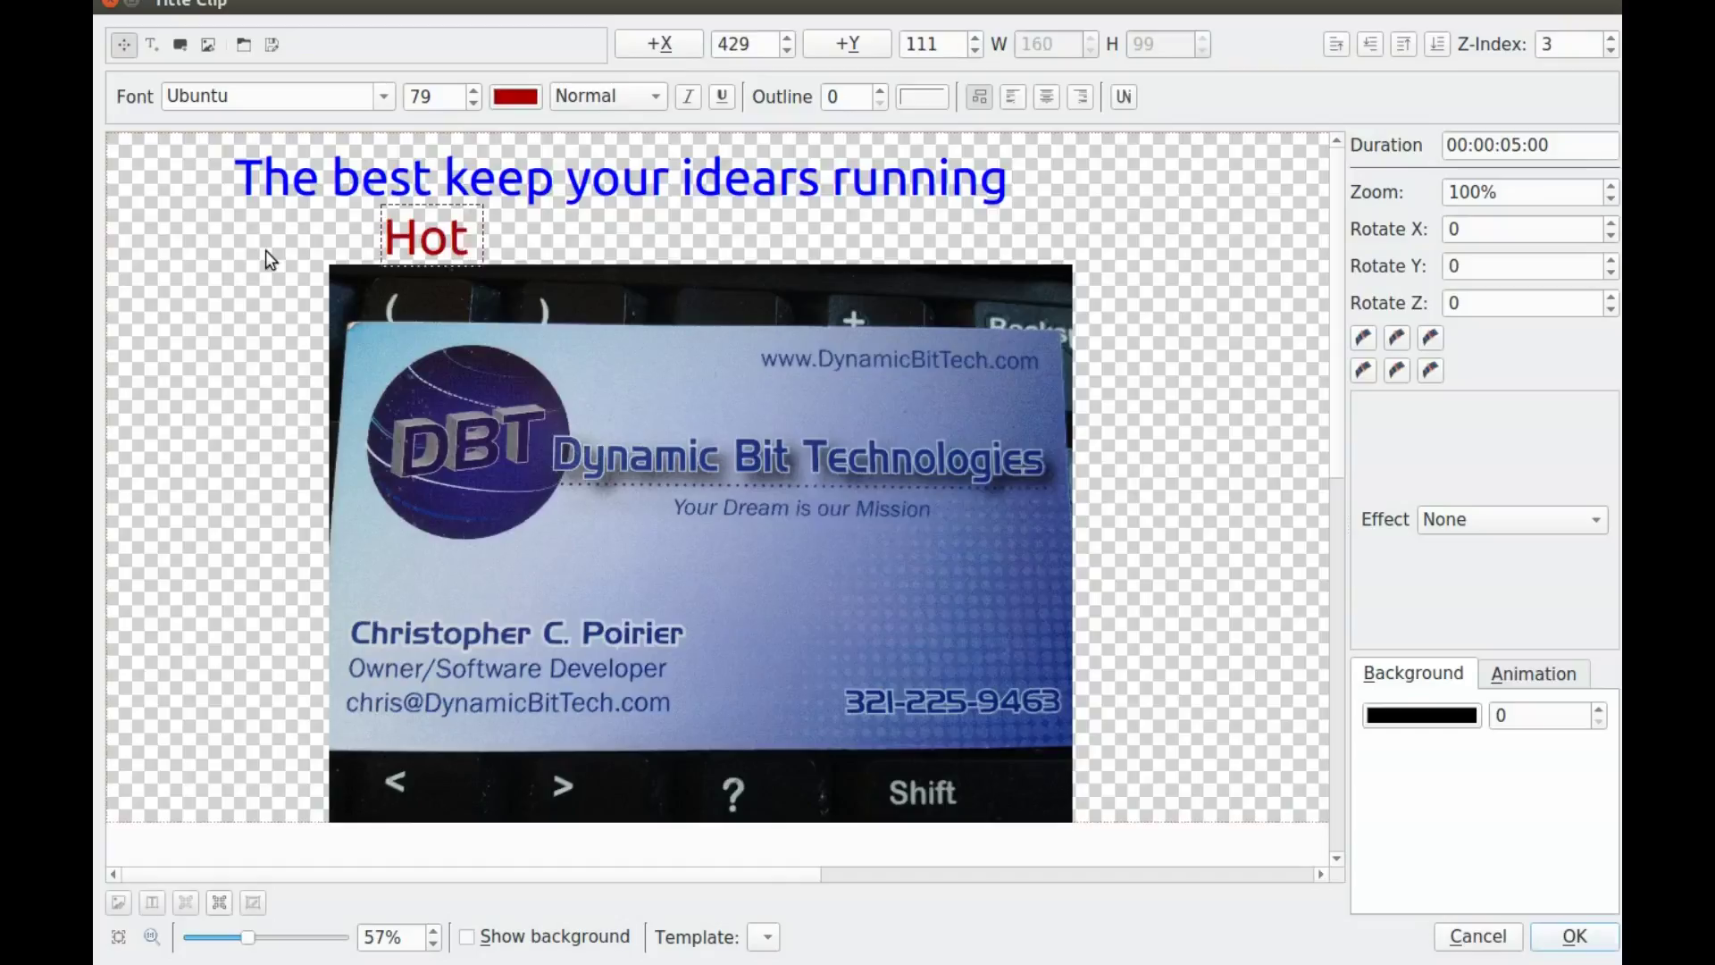
pyautogui.write(' and ')
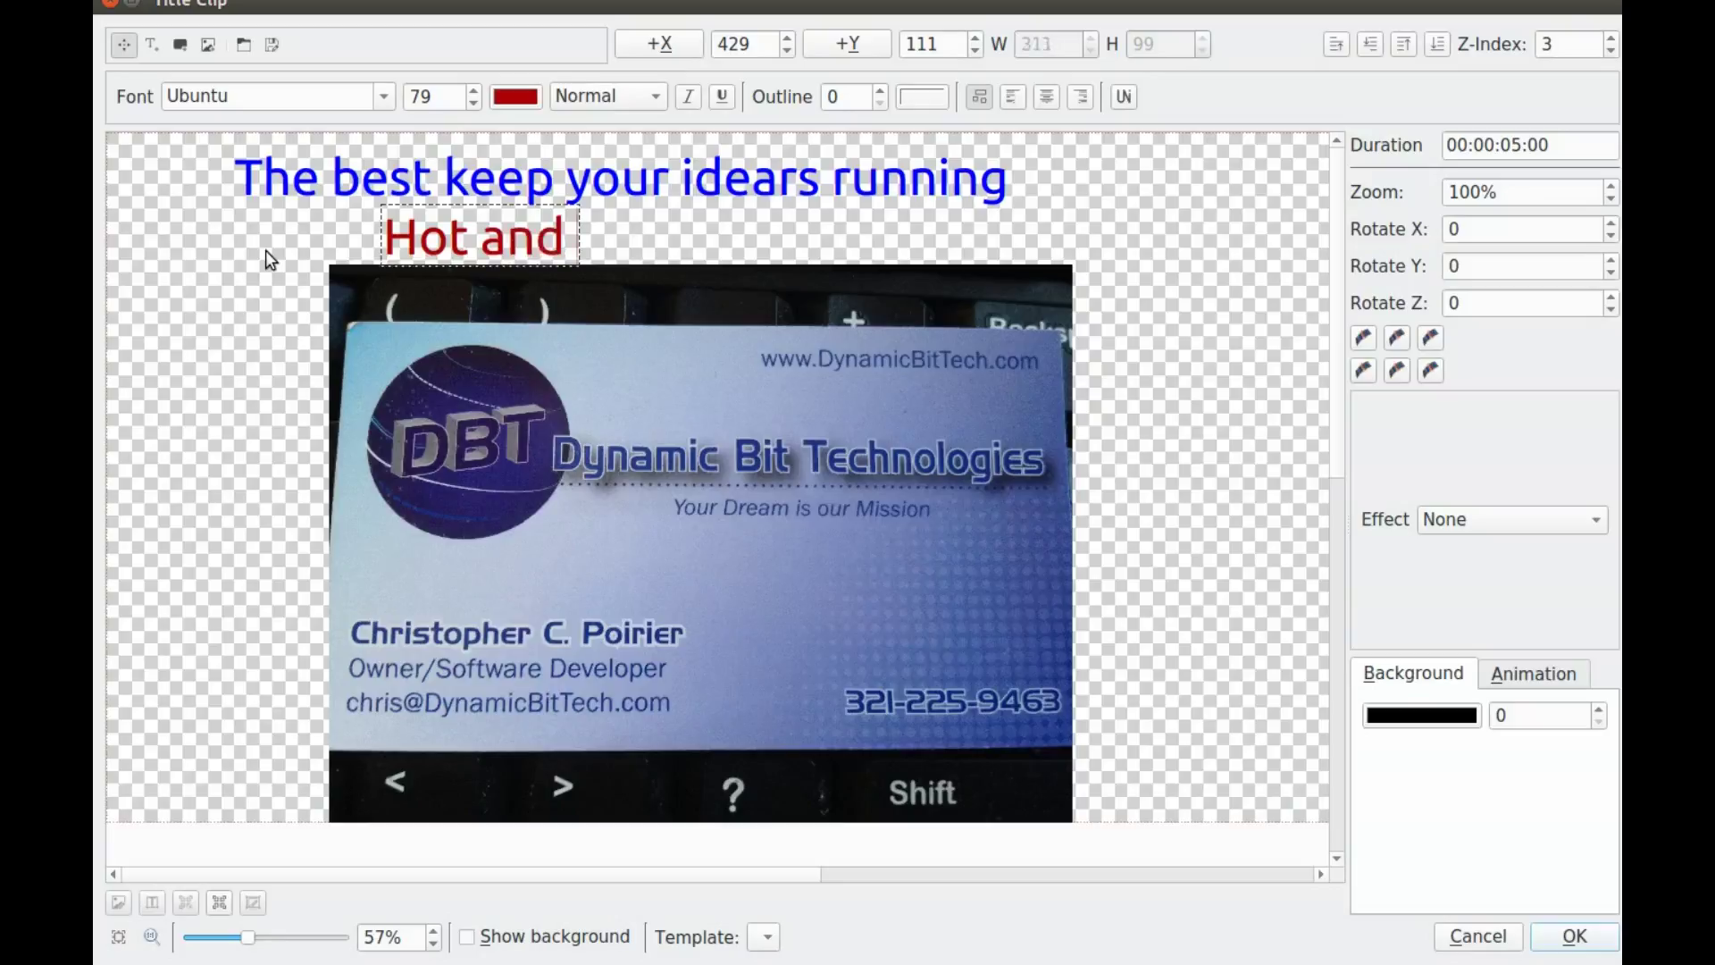
pyautogui.write('St')
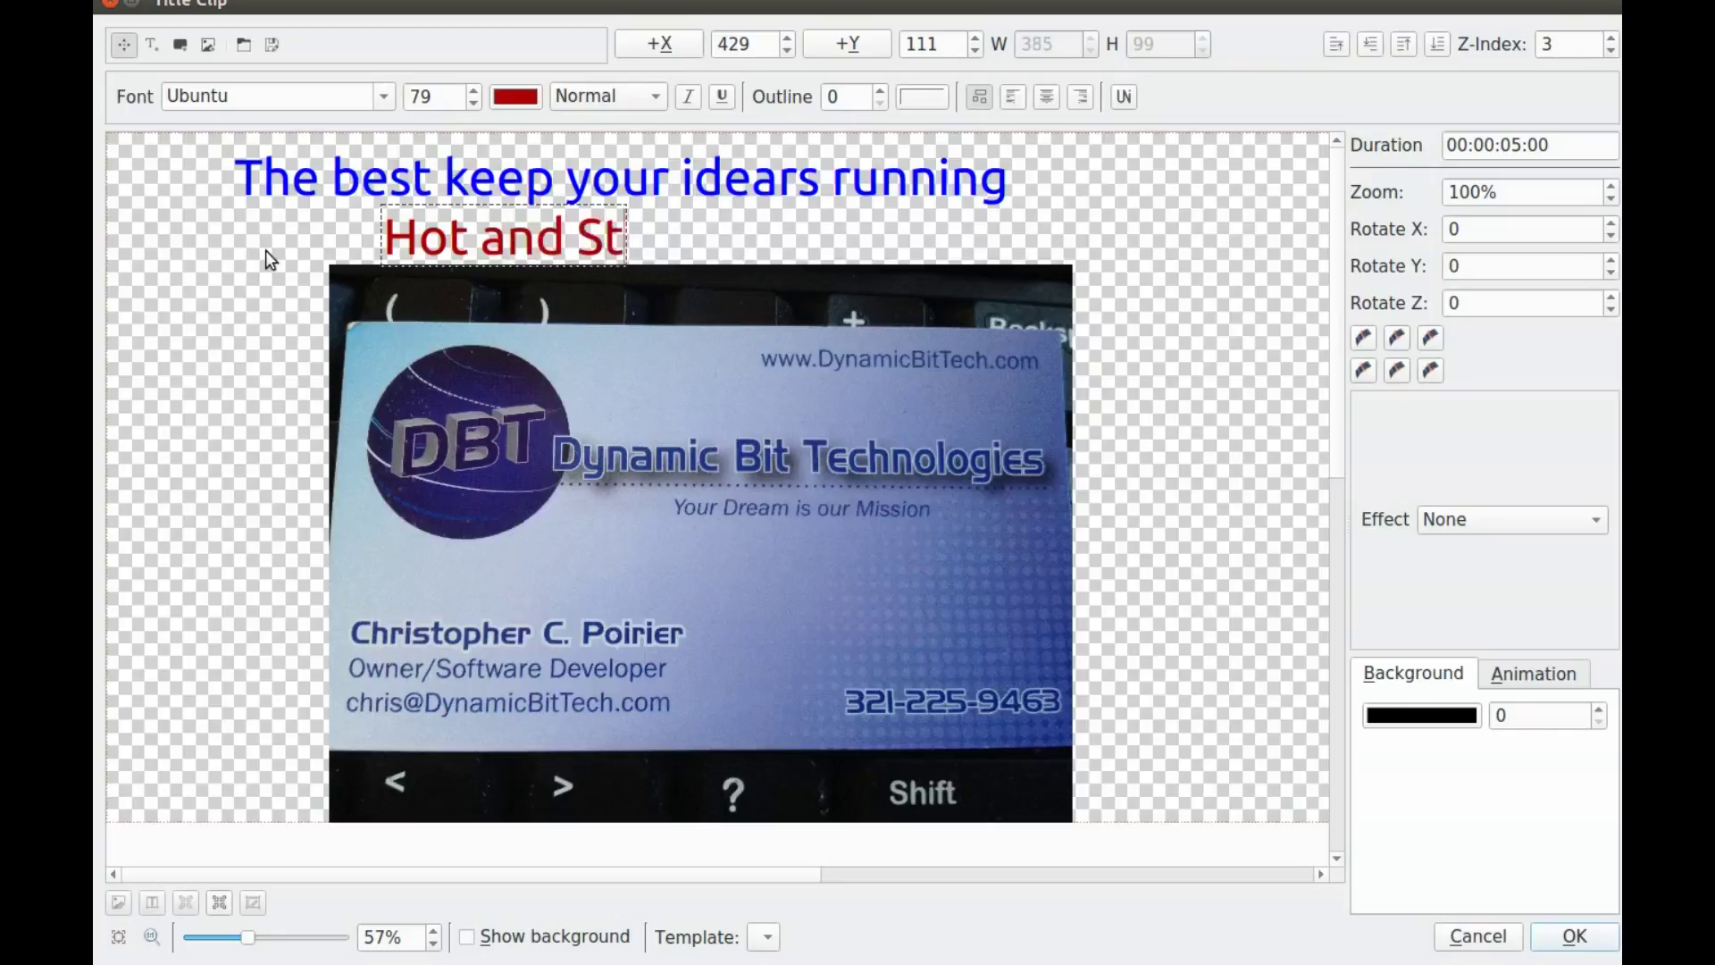
pyautogui.write('rong')
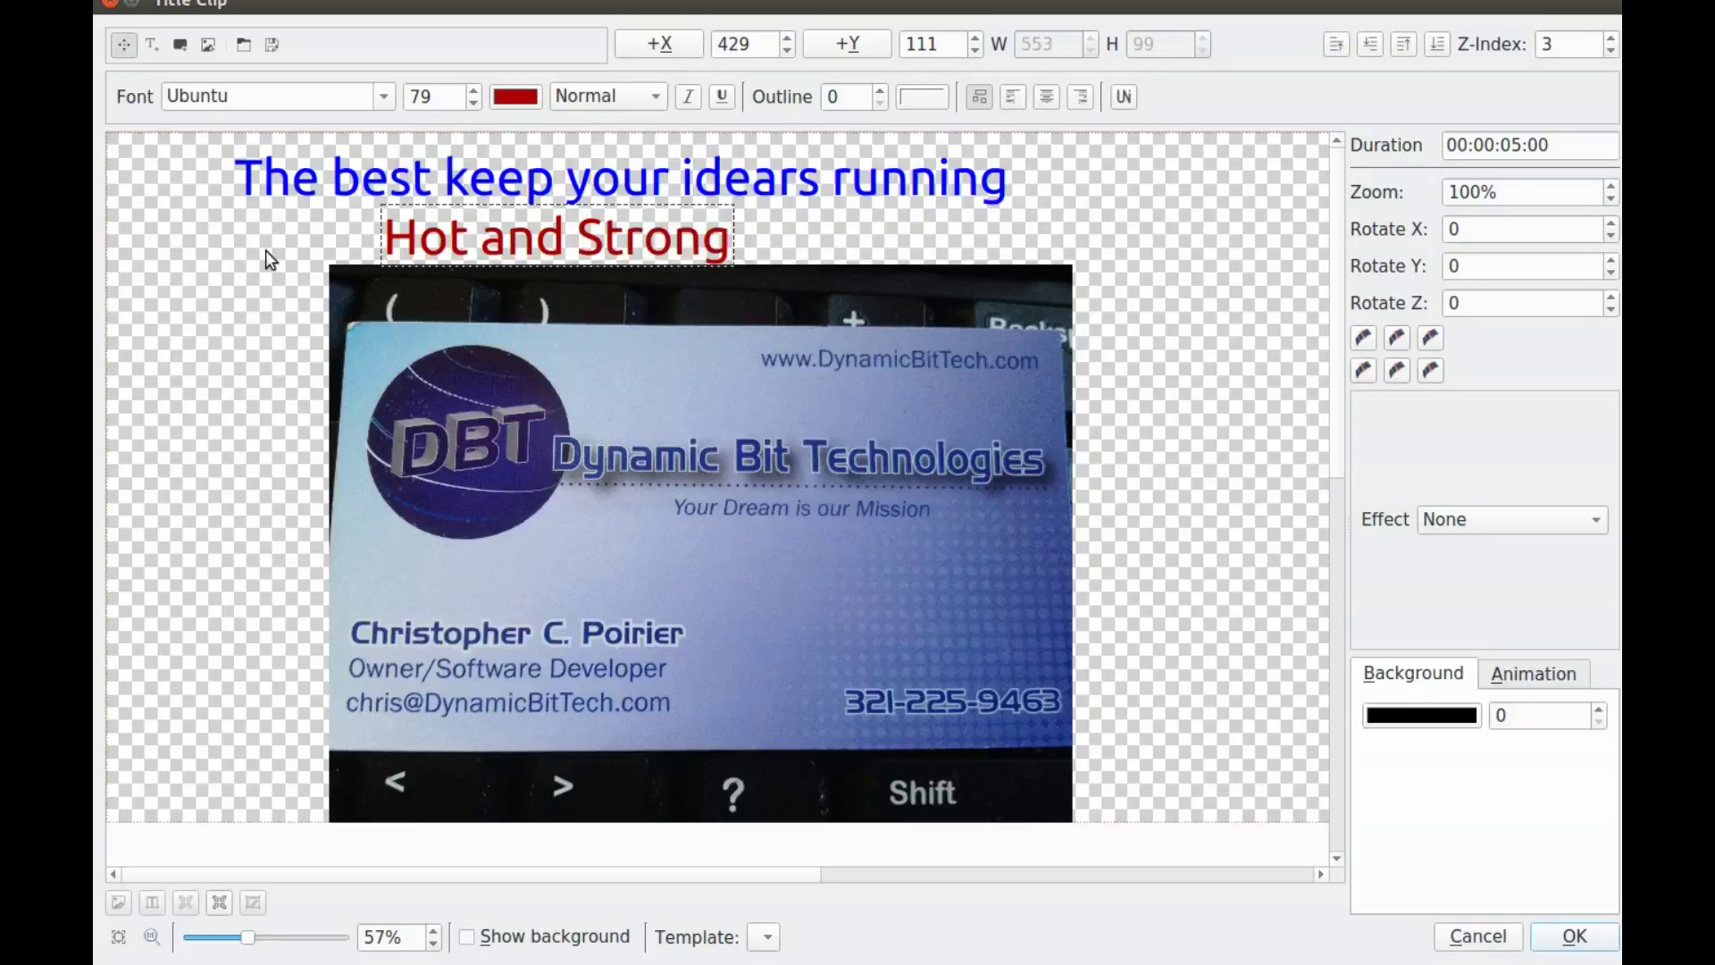
pyautogui.moveTo(627, 312); pyautogui.dragTo(553, 317)
# - Set the animation's start framing by moving the start viewport up and left
pyautogui.click(1524, 672)
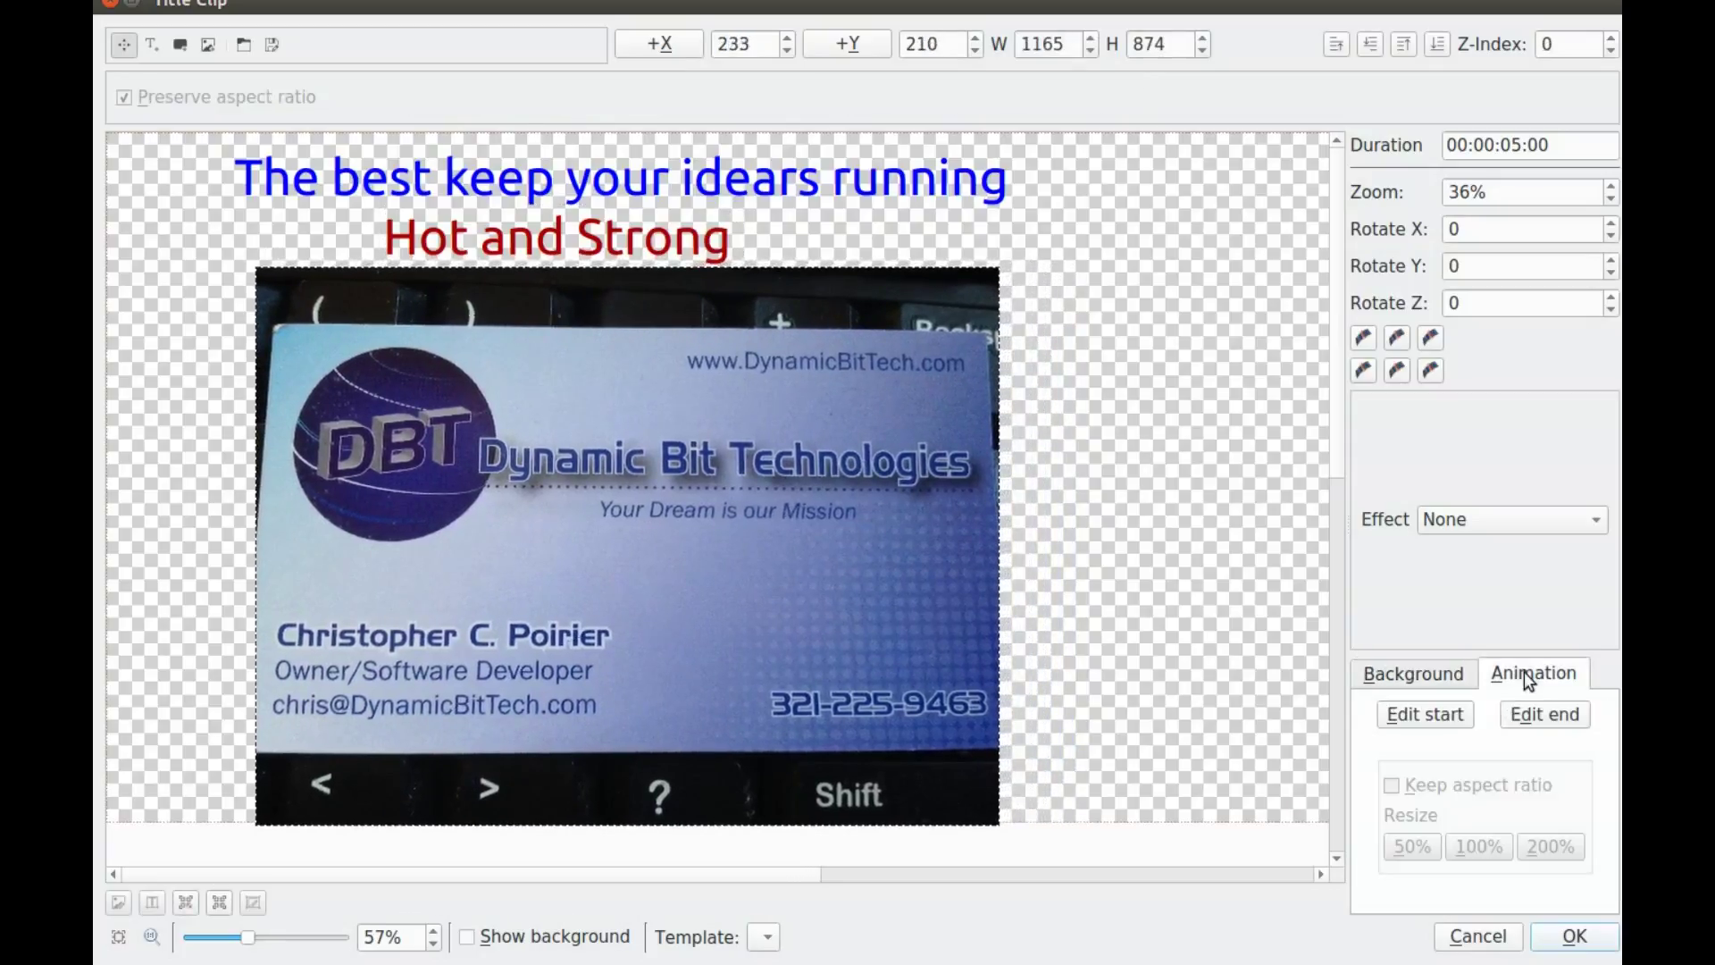
pyautogui.click(1428, 714)
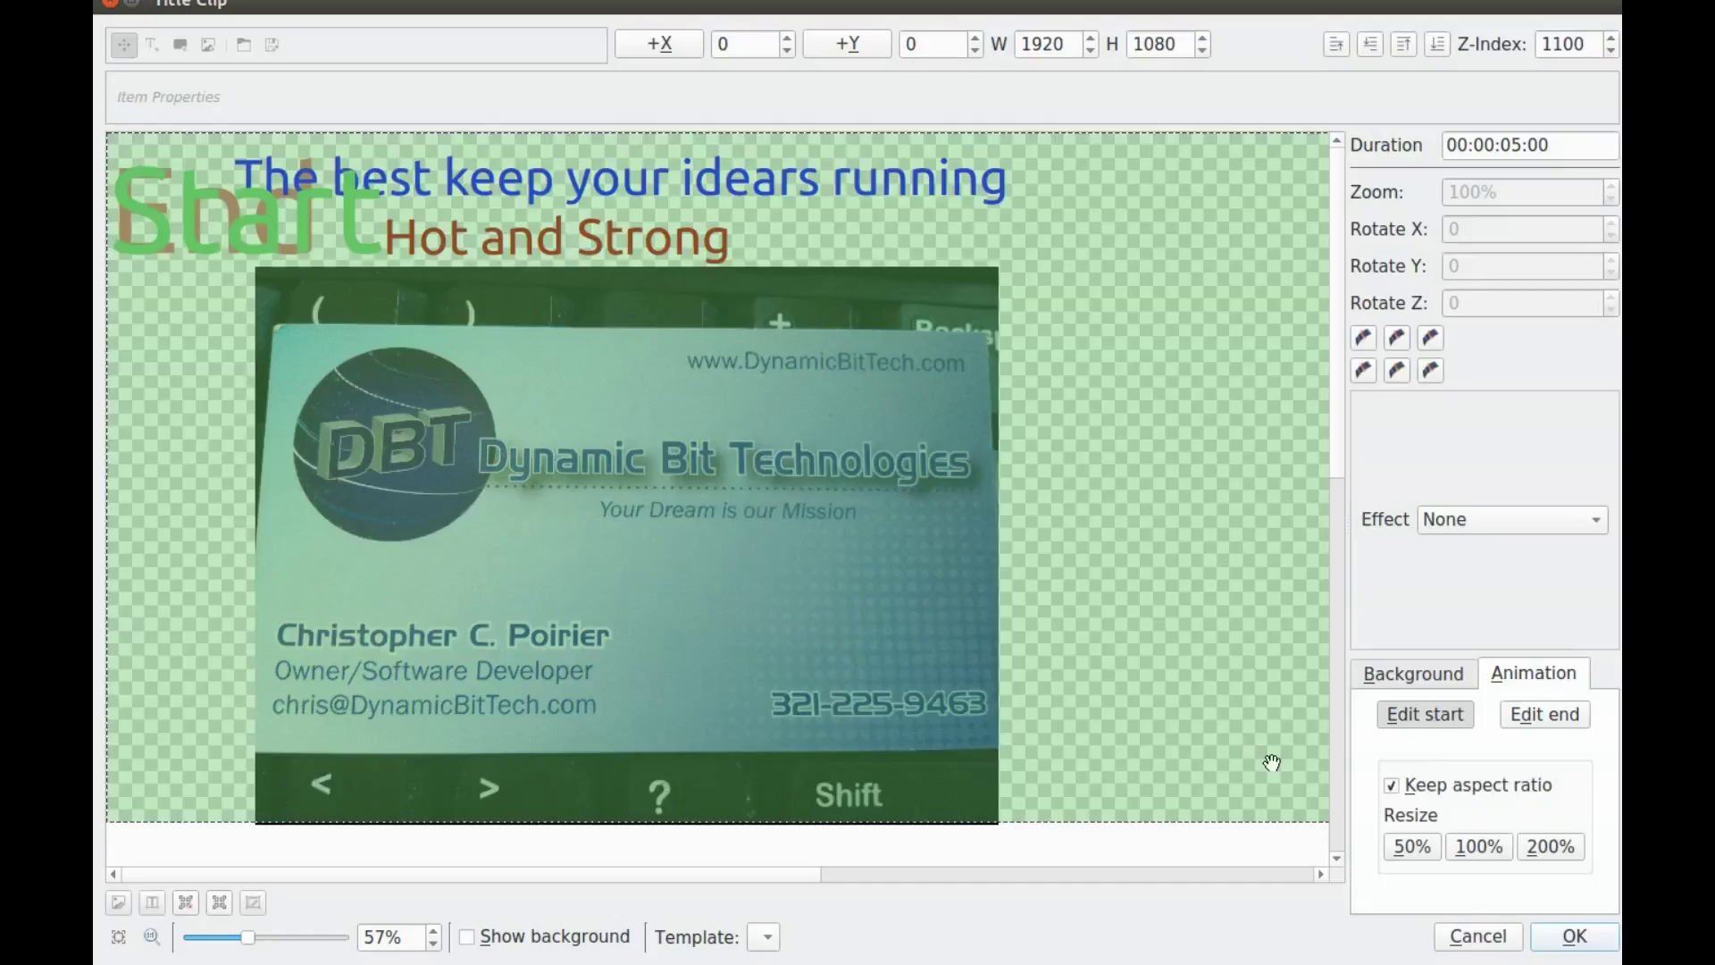
pyautogui.moveTo(1211, 740); pyautogui.dragTo(519, 763)
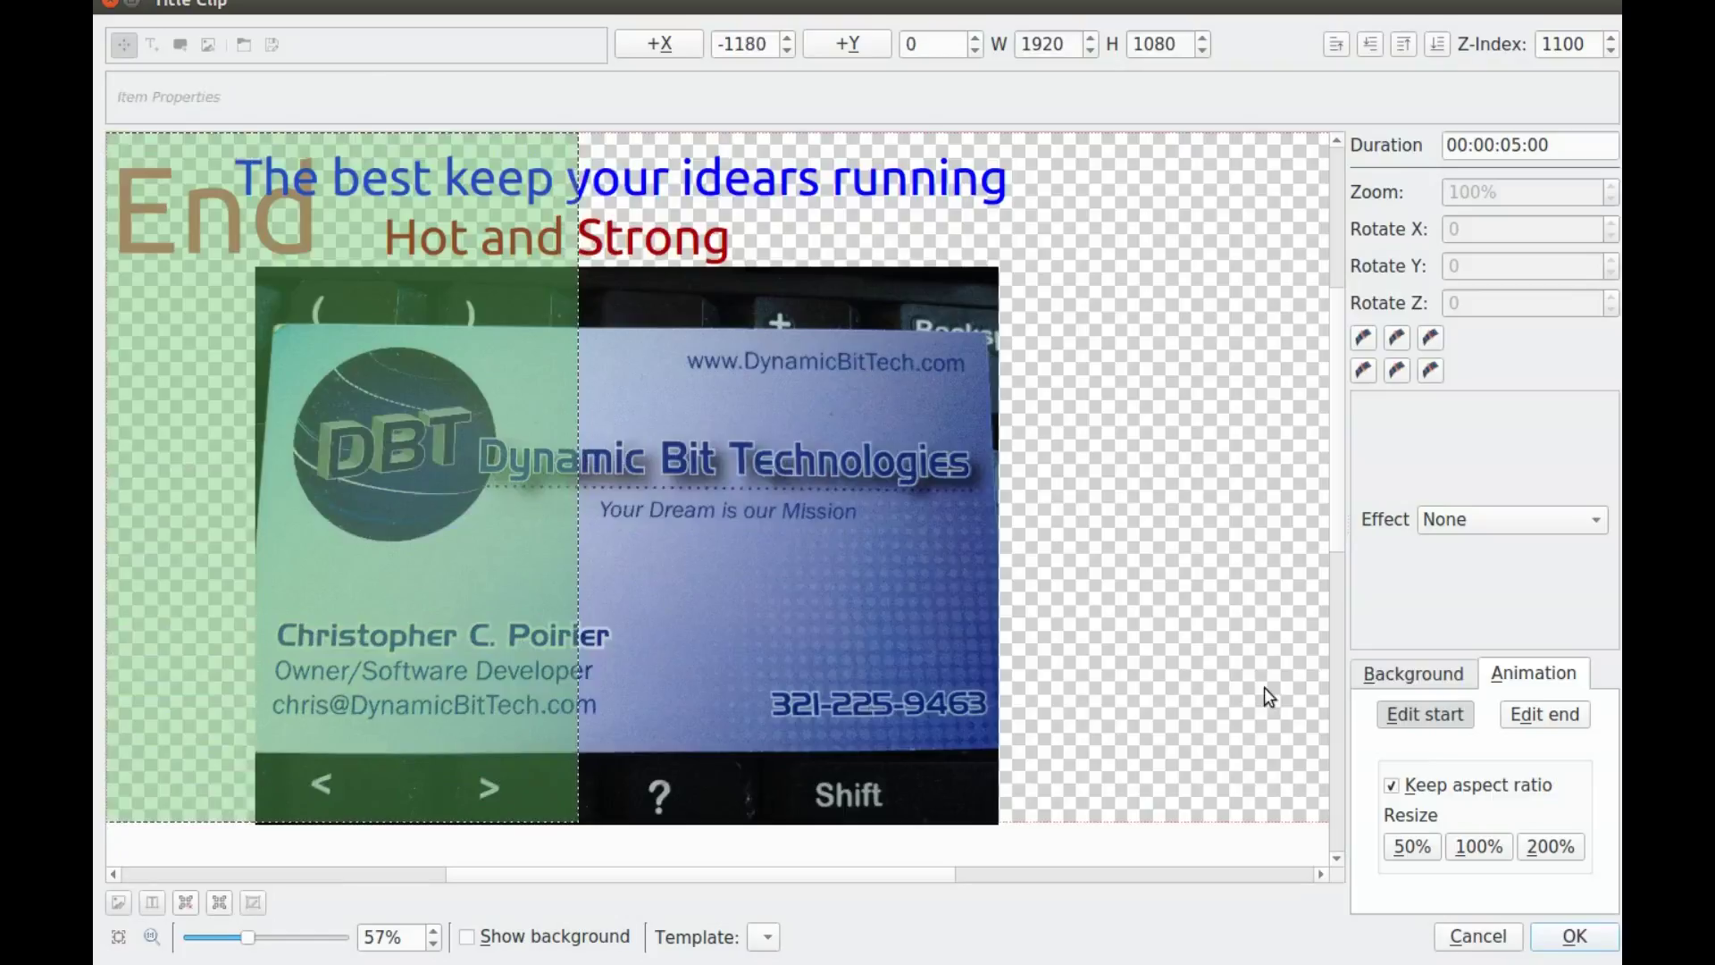
# - Move the end framing off to the right, ending at X 1885, Y 10
pyautogui.click(1530, 715)
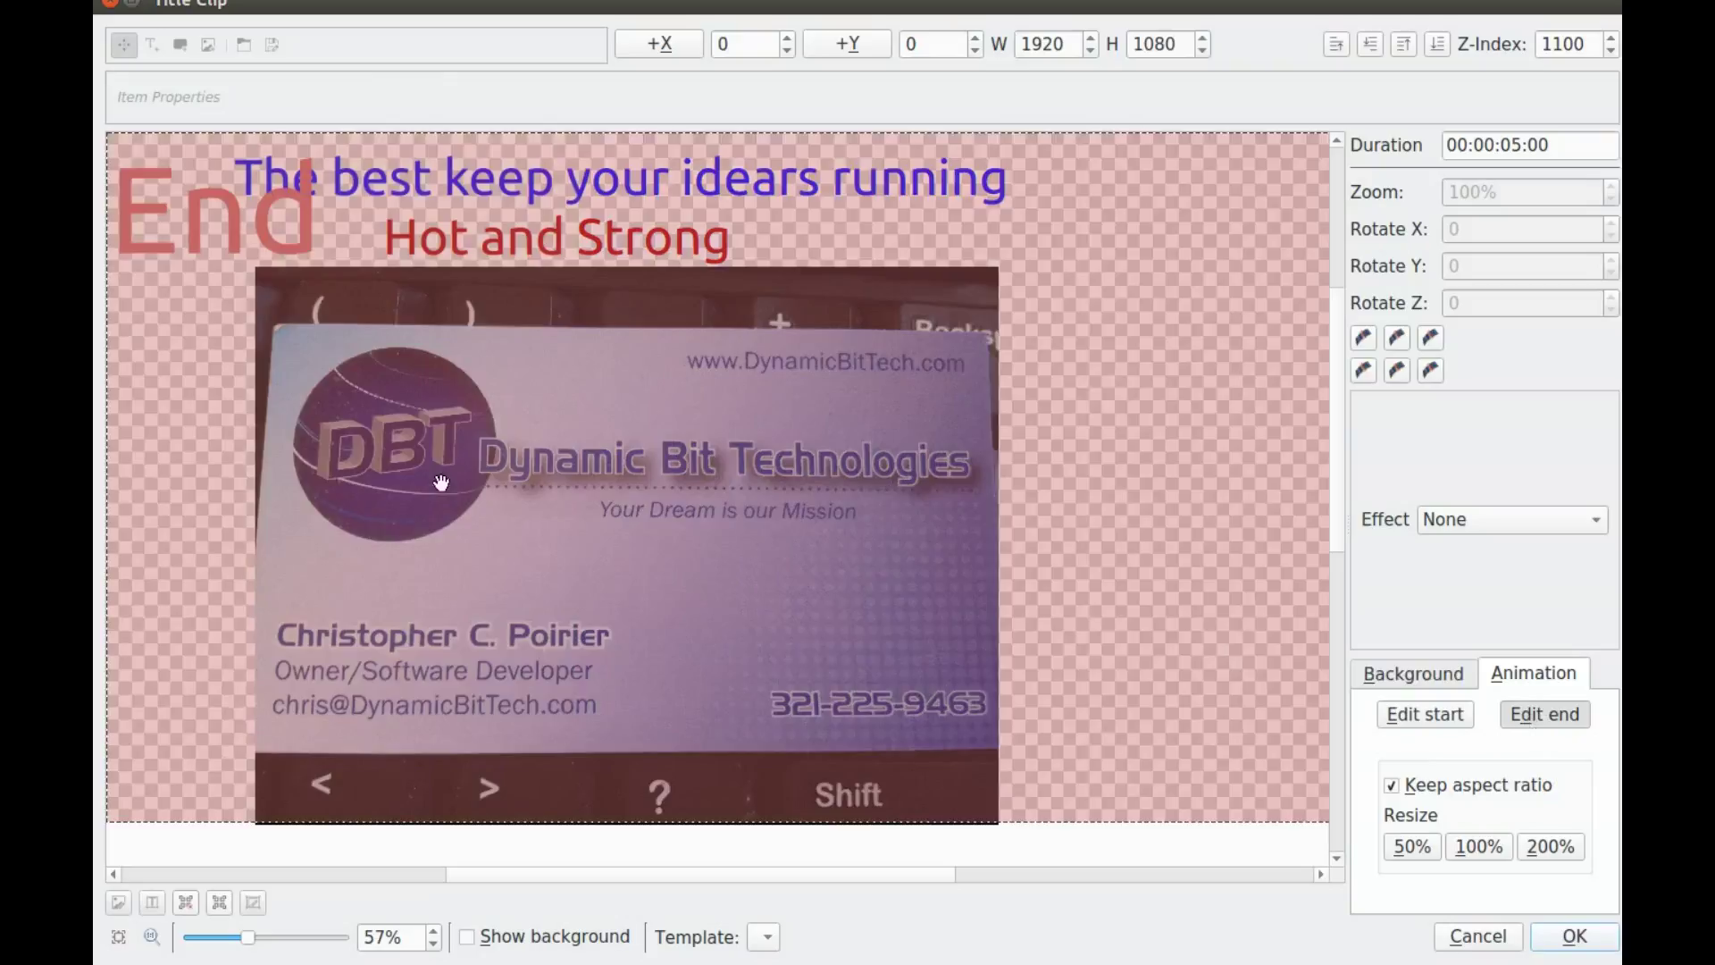
pyautogui.moveTo(442, 483); pyautogui.dragTo(1311, 487)
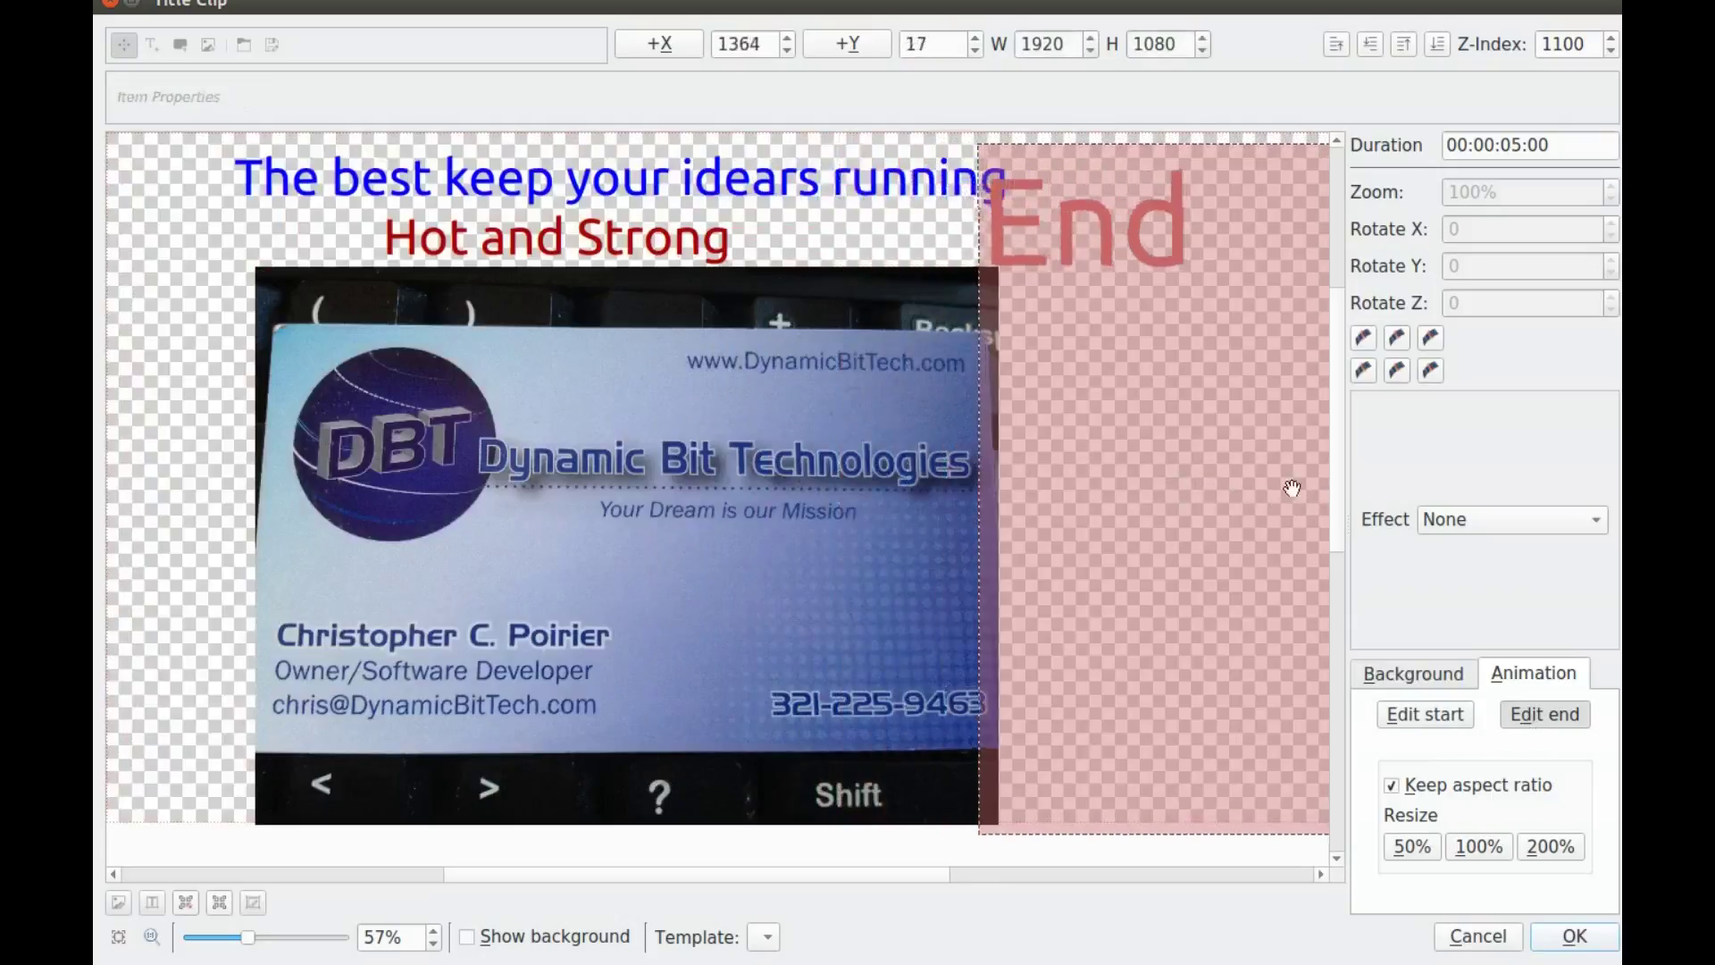
pyautogui.moveTo(1091, 536); pyautogui.dragTo(1319, 522)
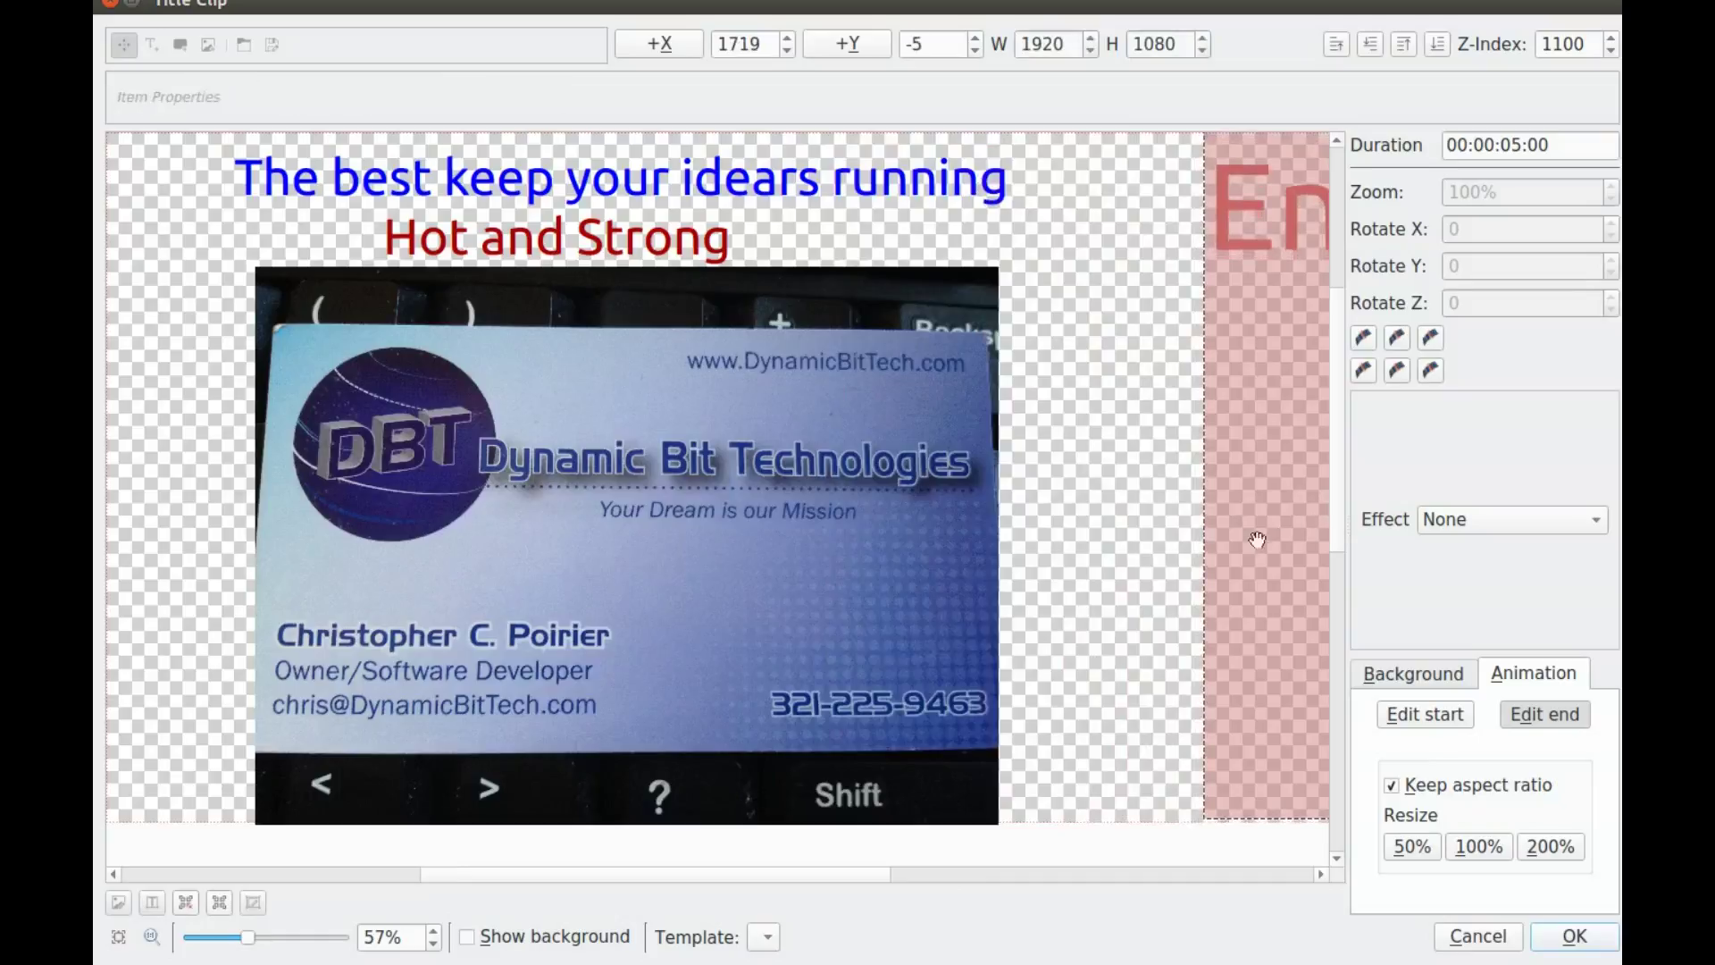
pyautogui.moveTo(1217, 539); pyautogui.dragTo(1329, 559)
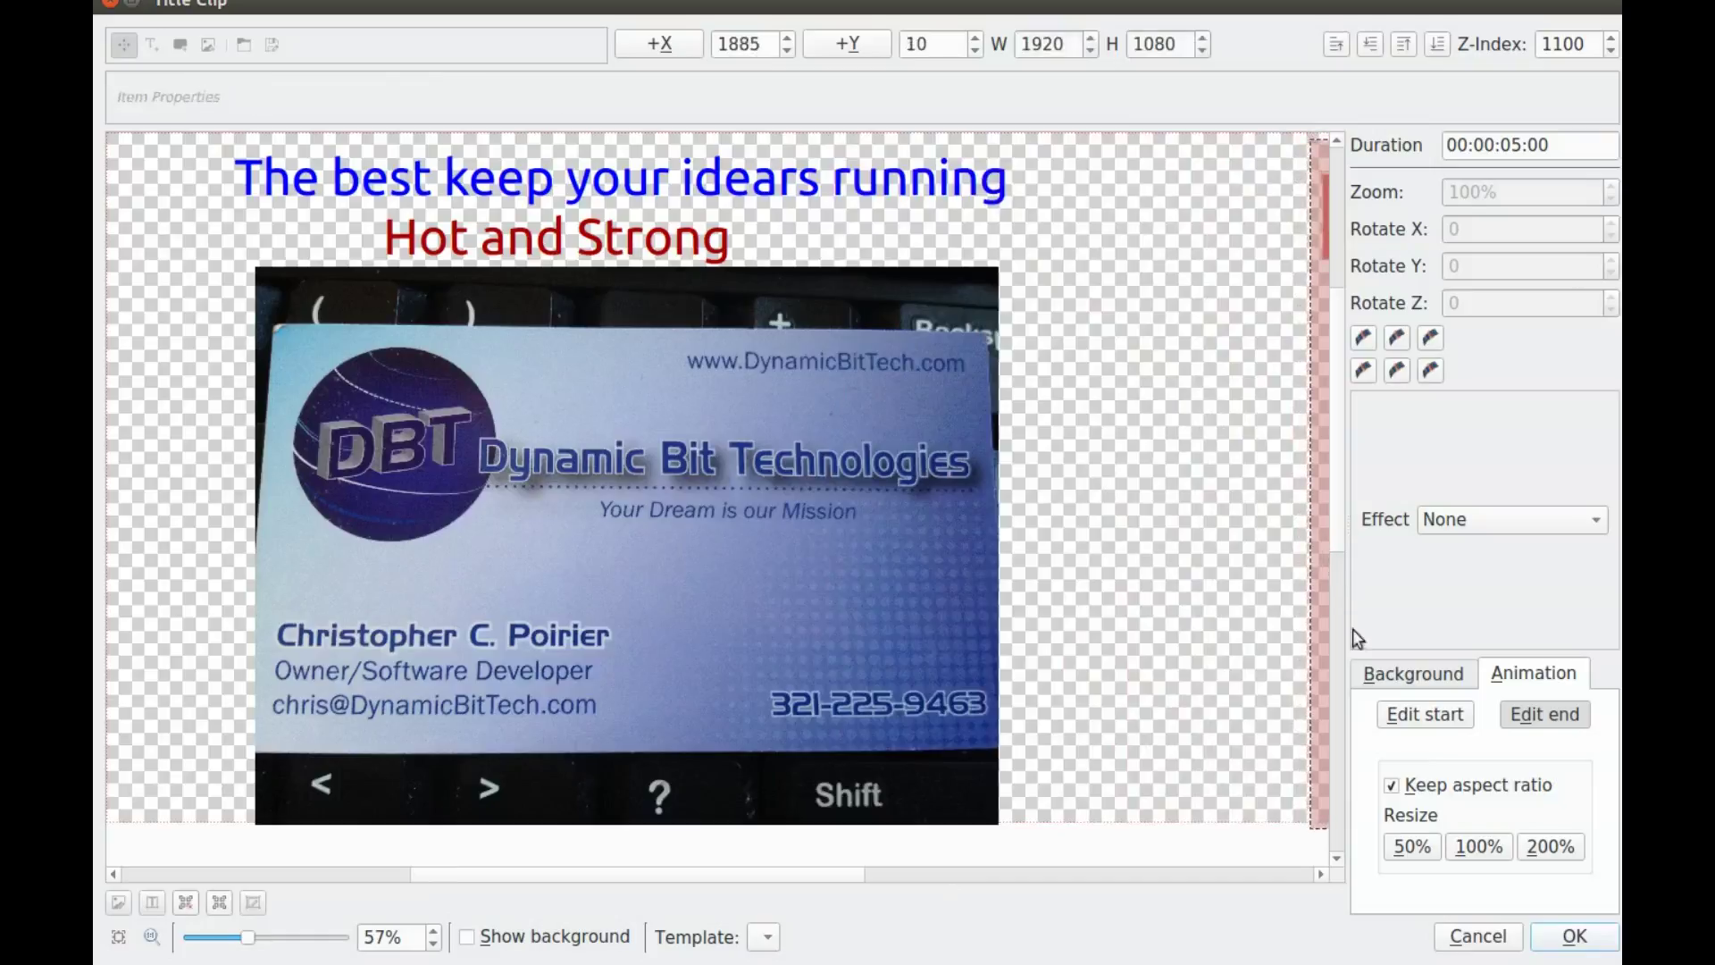
# - Finish the animated title clip and create another new title clip
pyautogui.click(1572, 936)
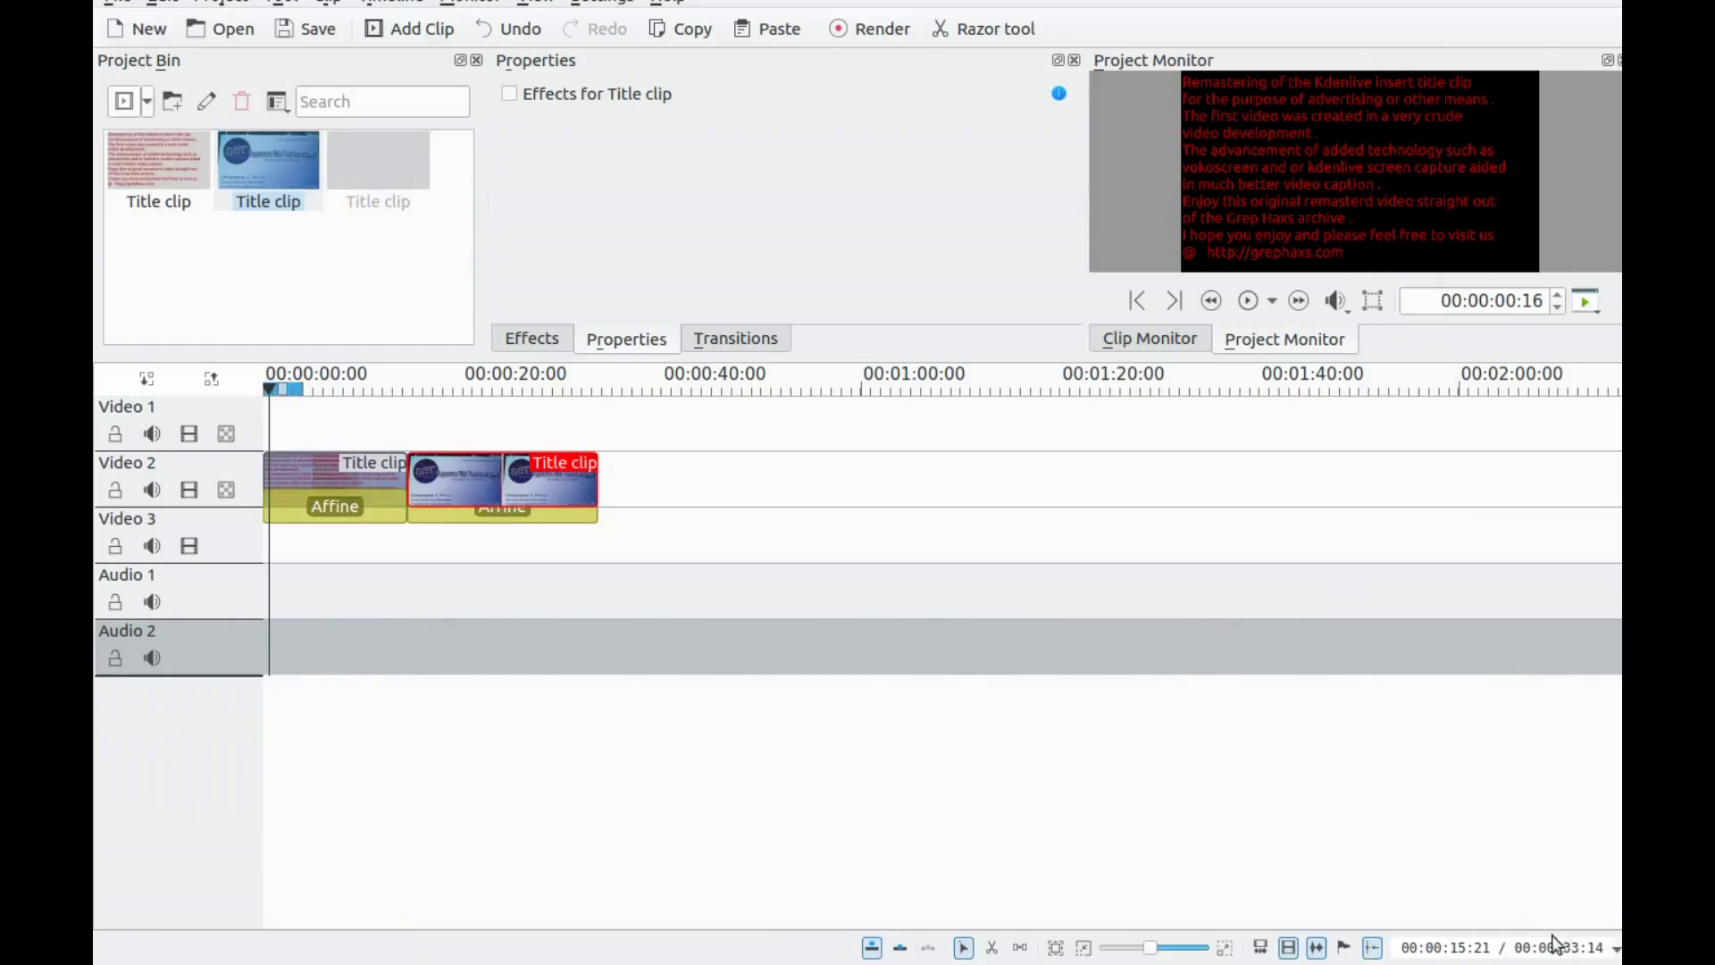
pyautogui.click(148, 101)
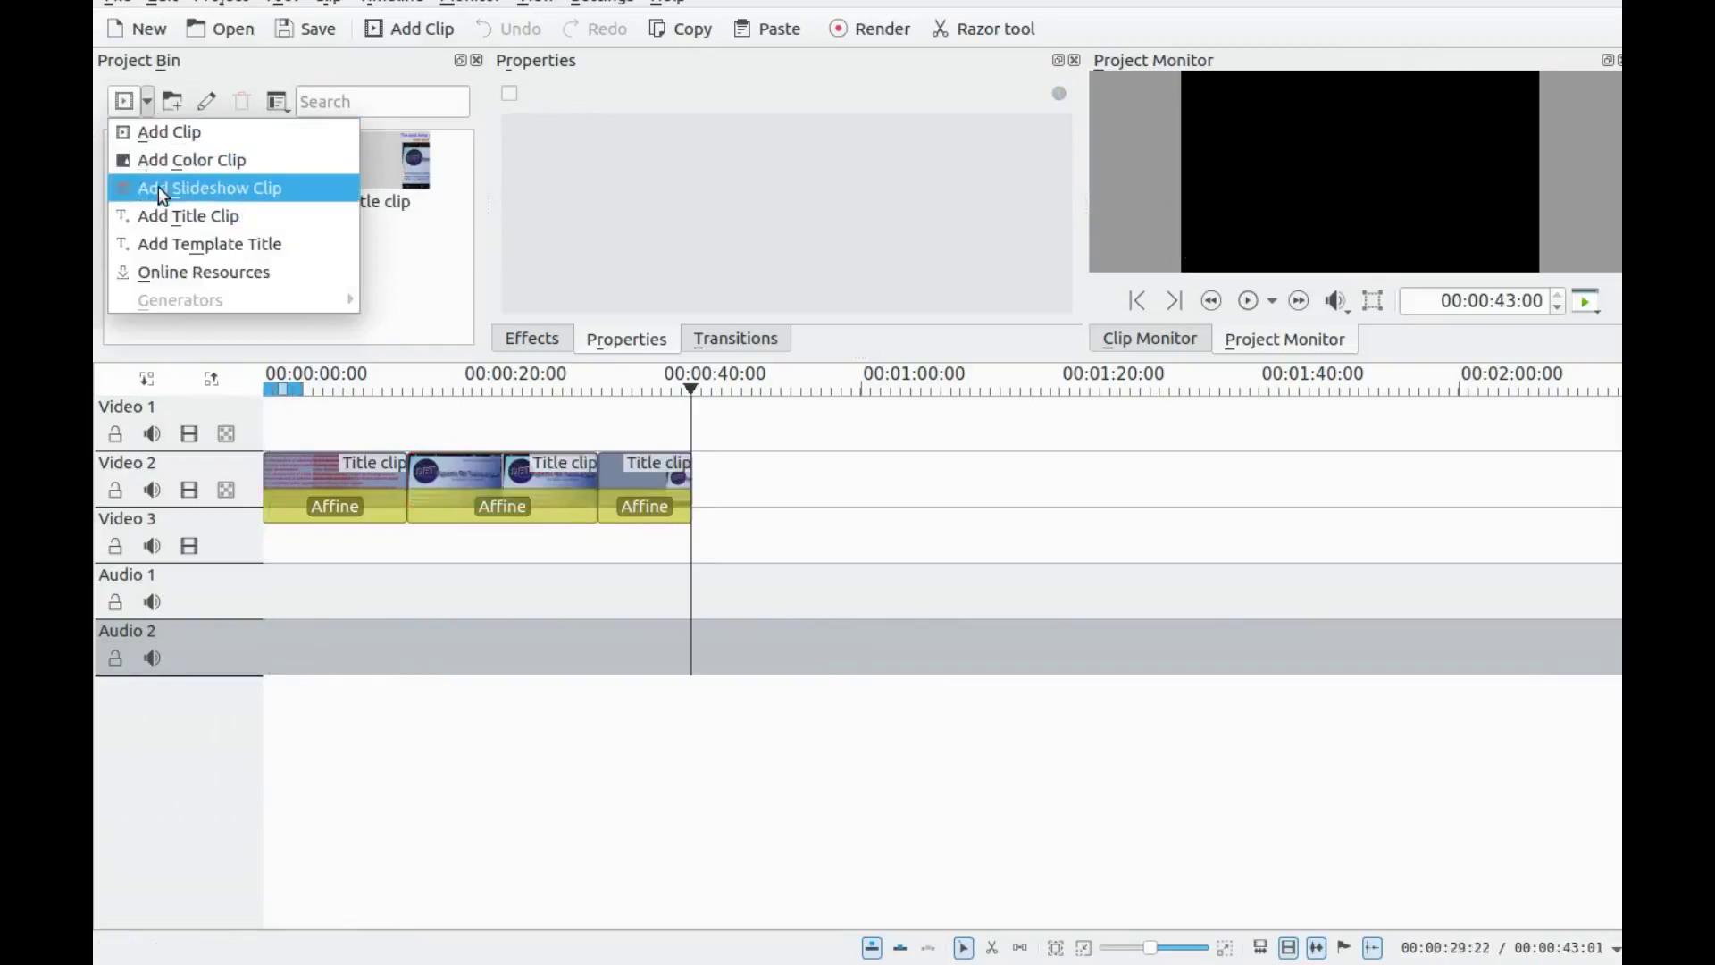
pyautogui.click(158, 214)
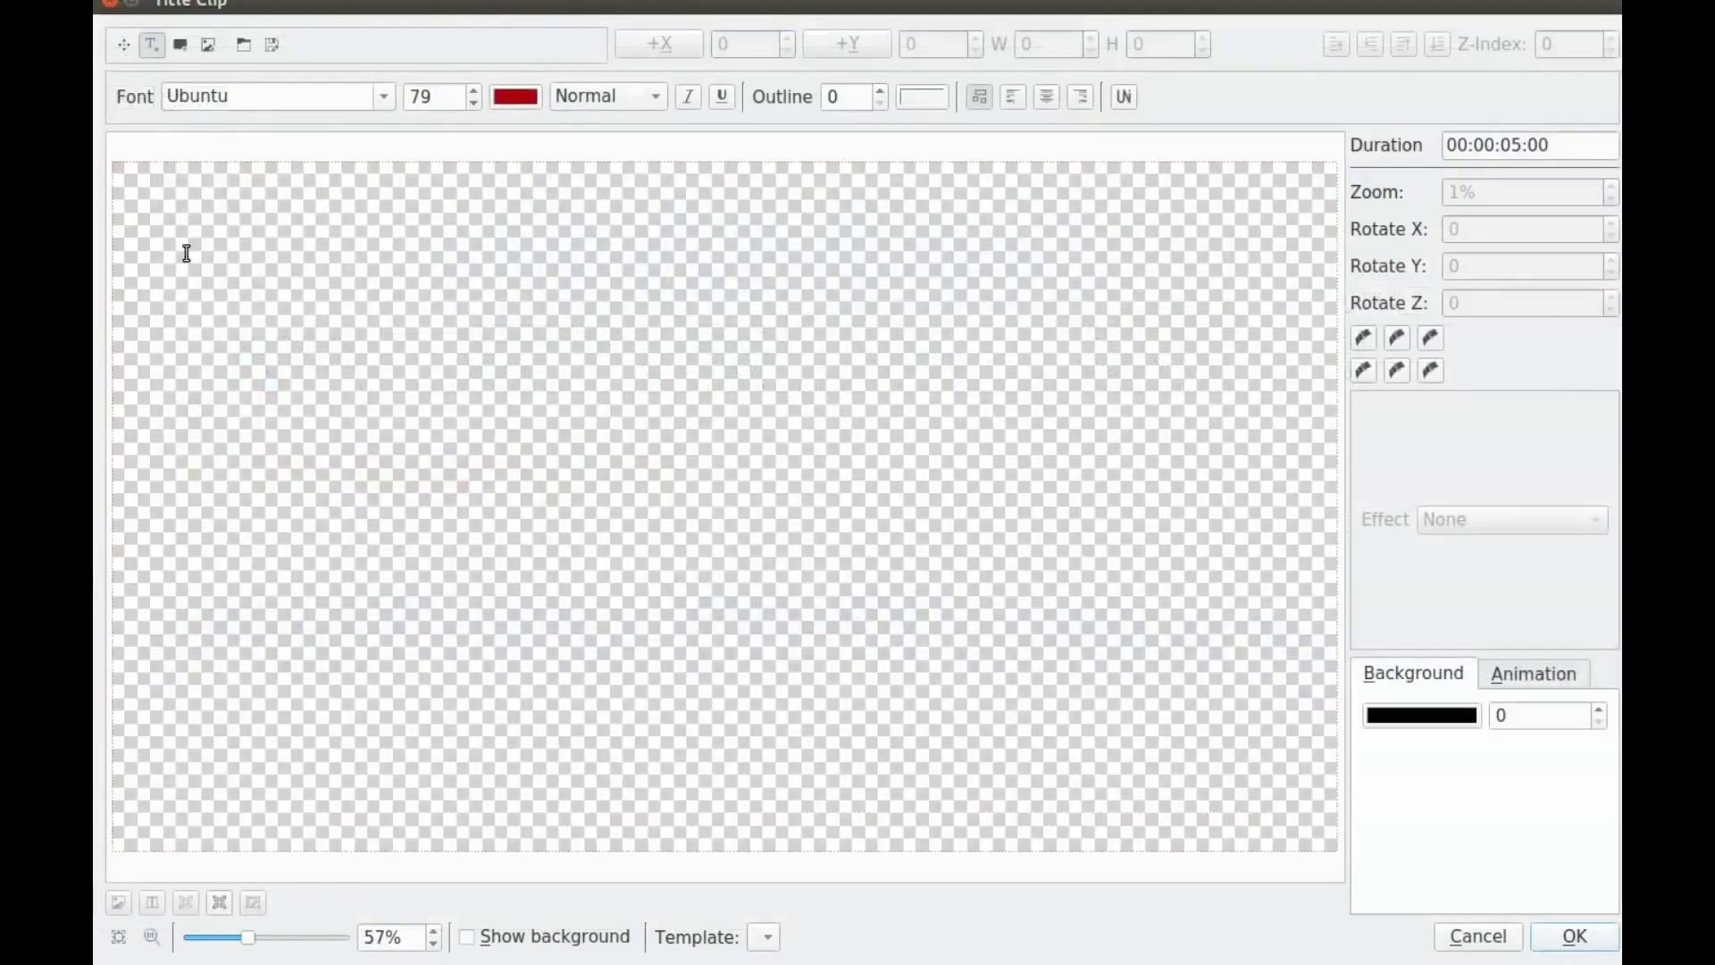
# - Insert IMG_1419.JPG and shrink it to a 265×199 thumbnail at X 15, Y 124
pyautogui.click(208, 41)
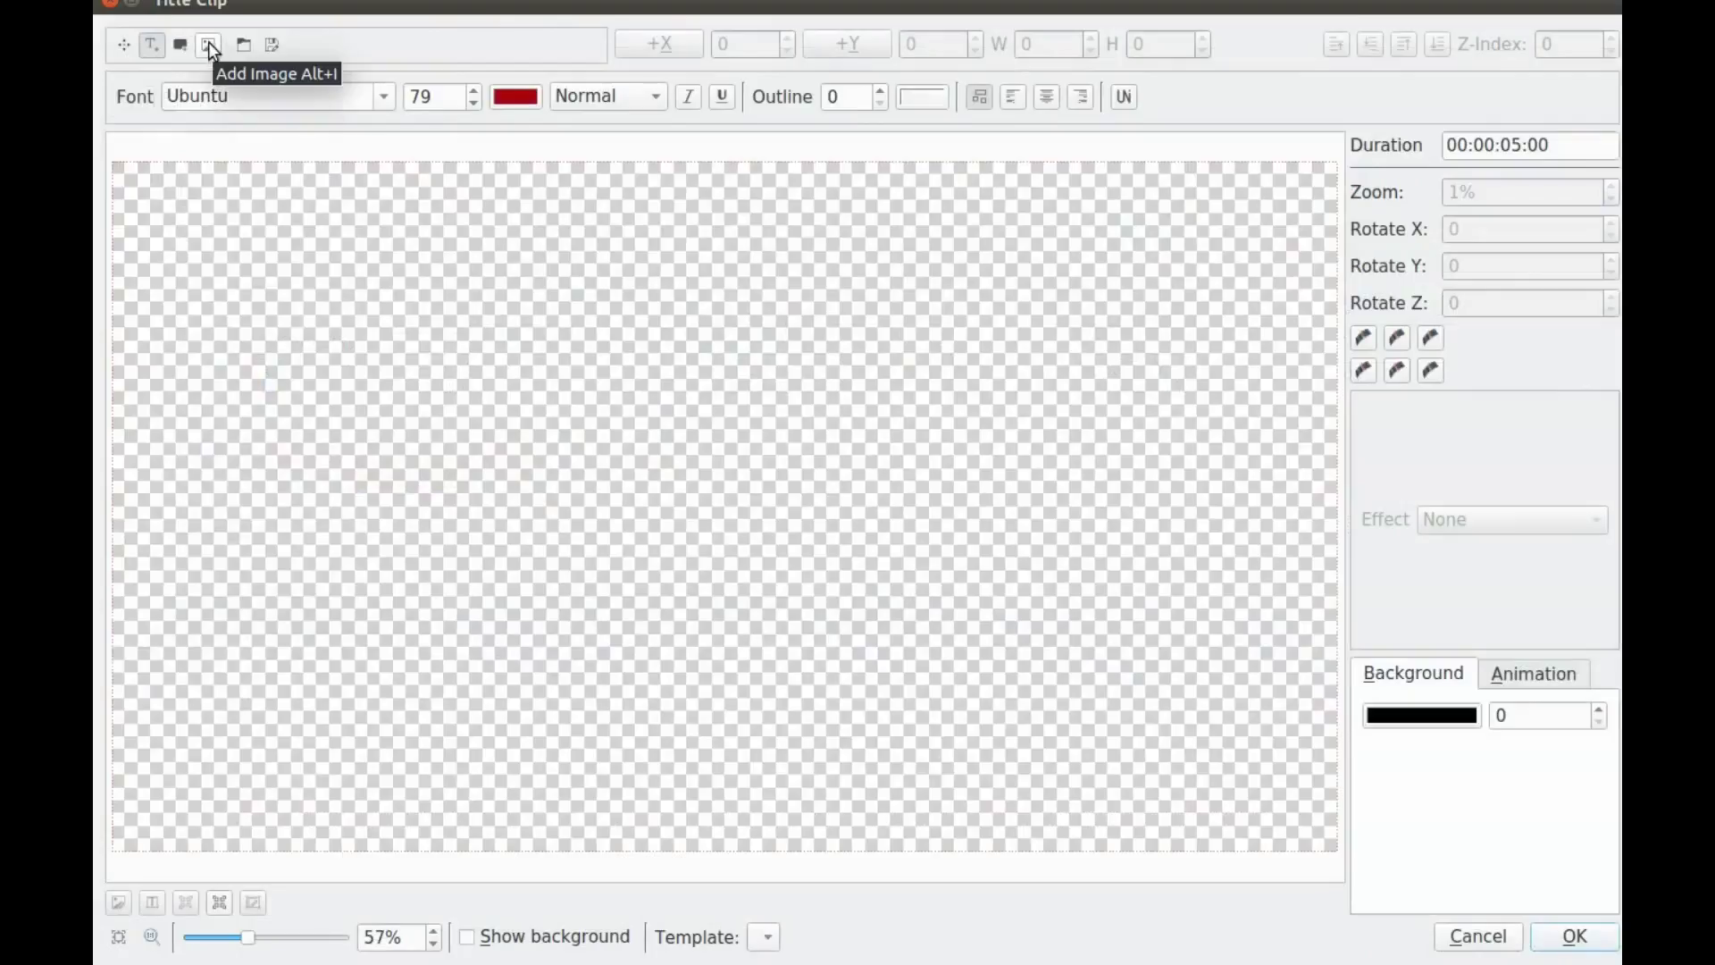
pyautogui.click(208, 42)
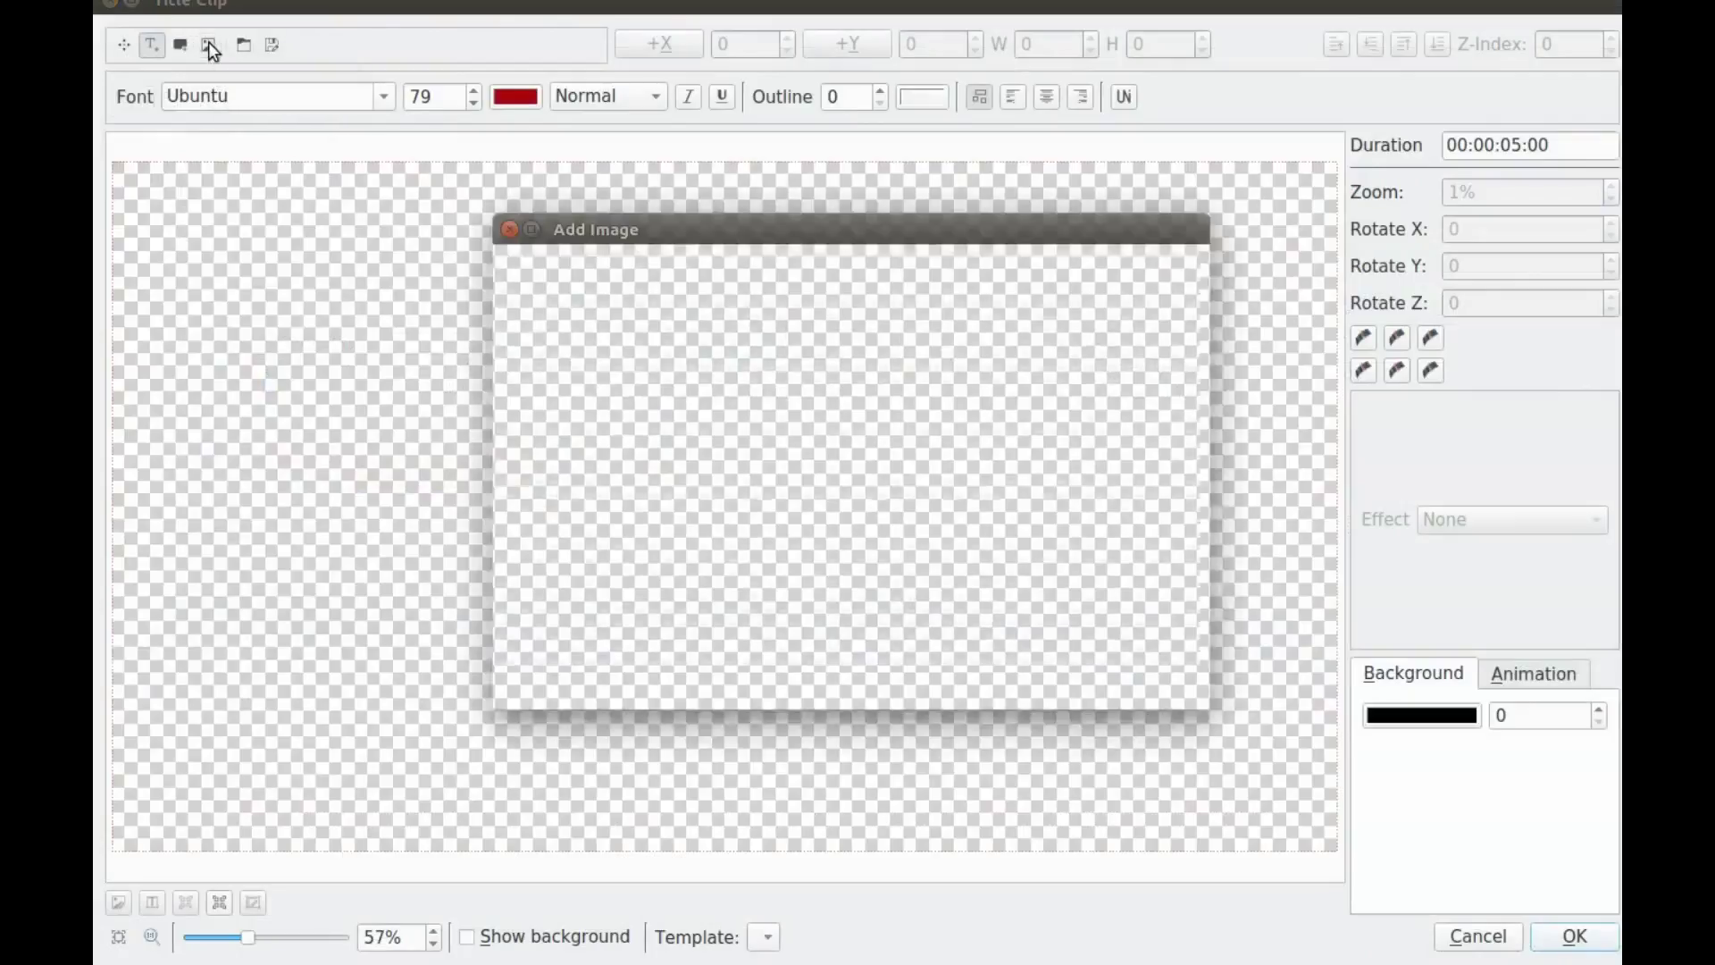
pyautogui.click(715, 326)
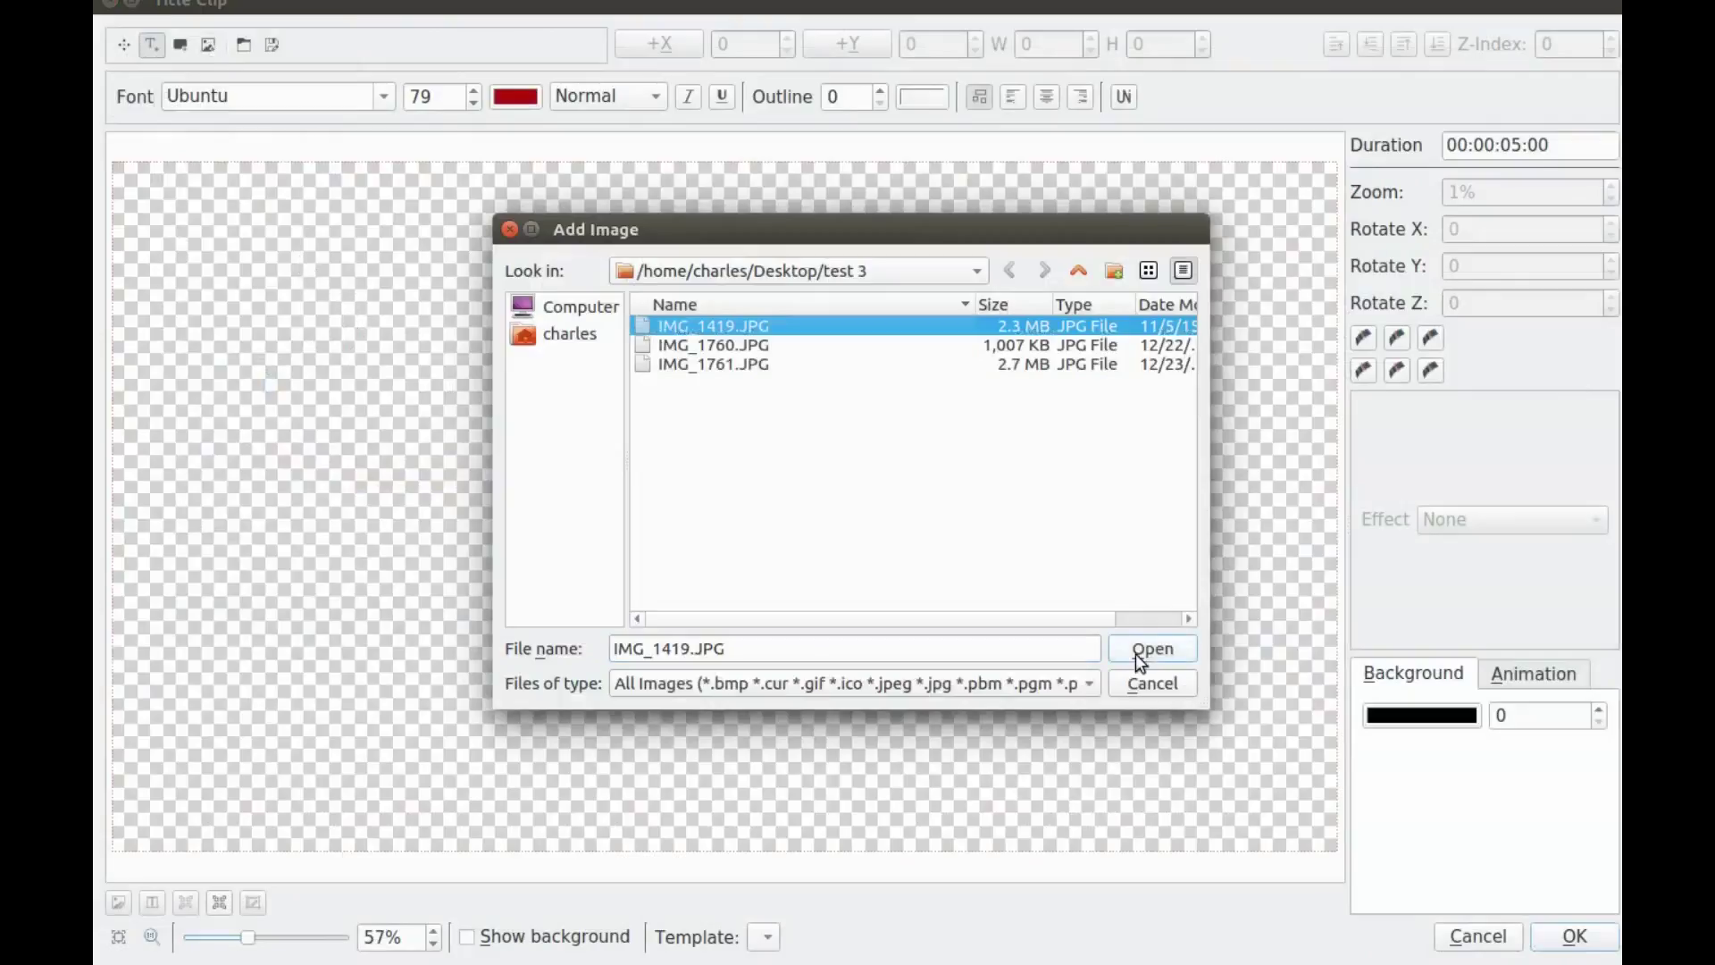
pyautogui.click(1134, 652)
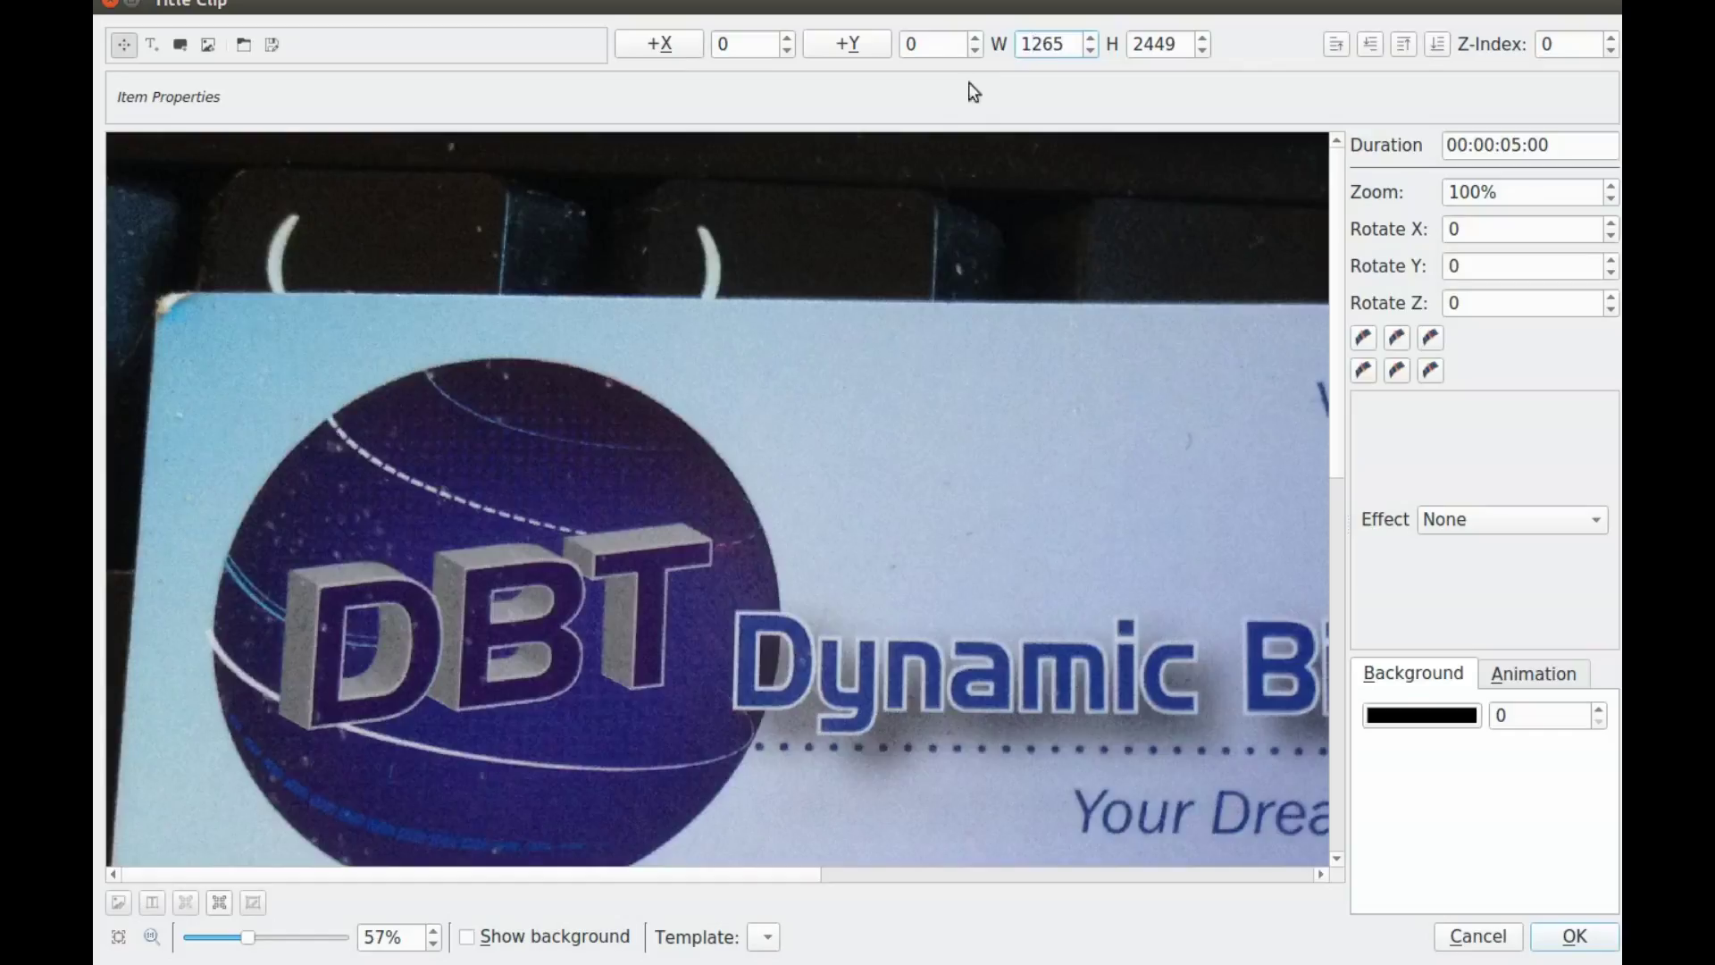
pyautogui.click(962, 164)
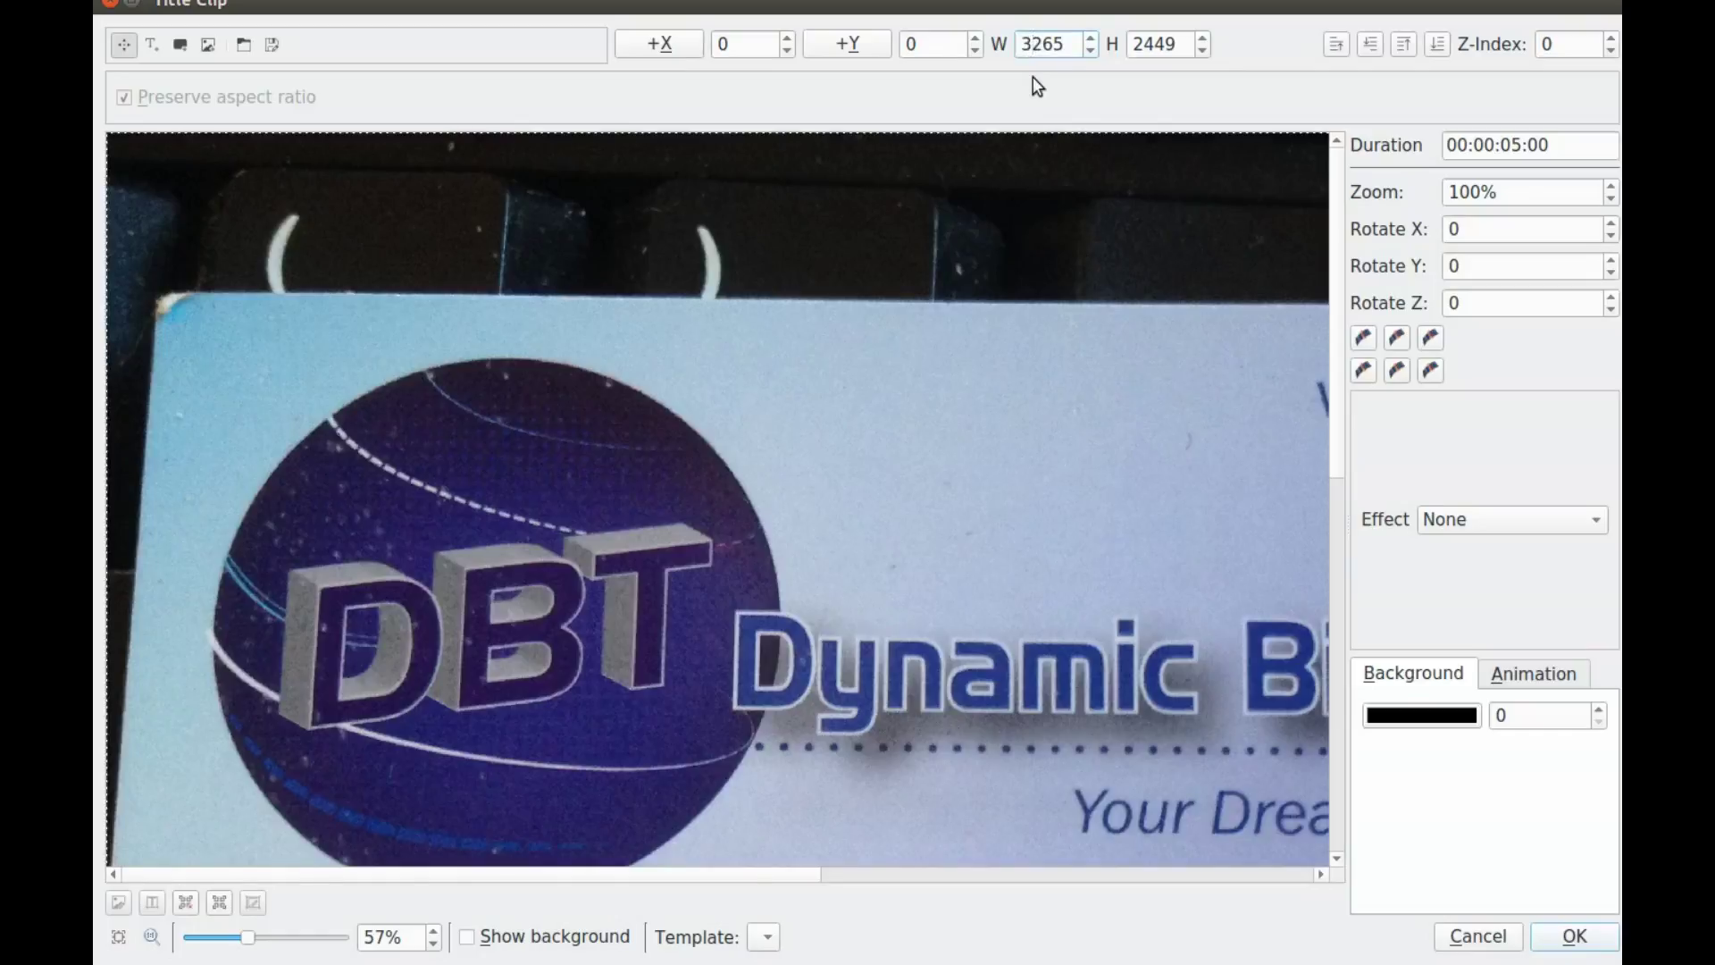
pyautogui.press('BackSpace')
# - Add IMG_1761.JPG as a 265×199 thumbnail centred at X 780, Y 329
pyautogui.click(181, 54)
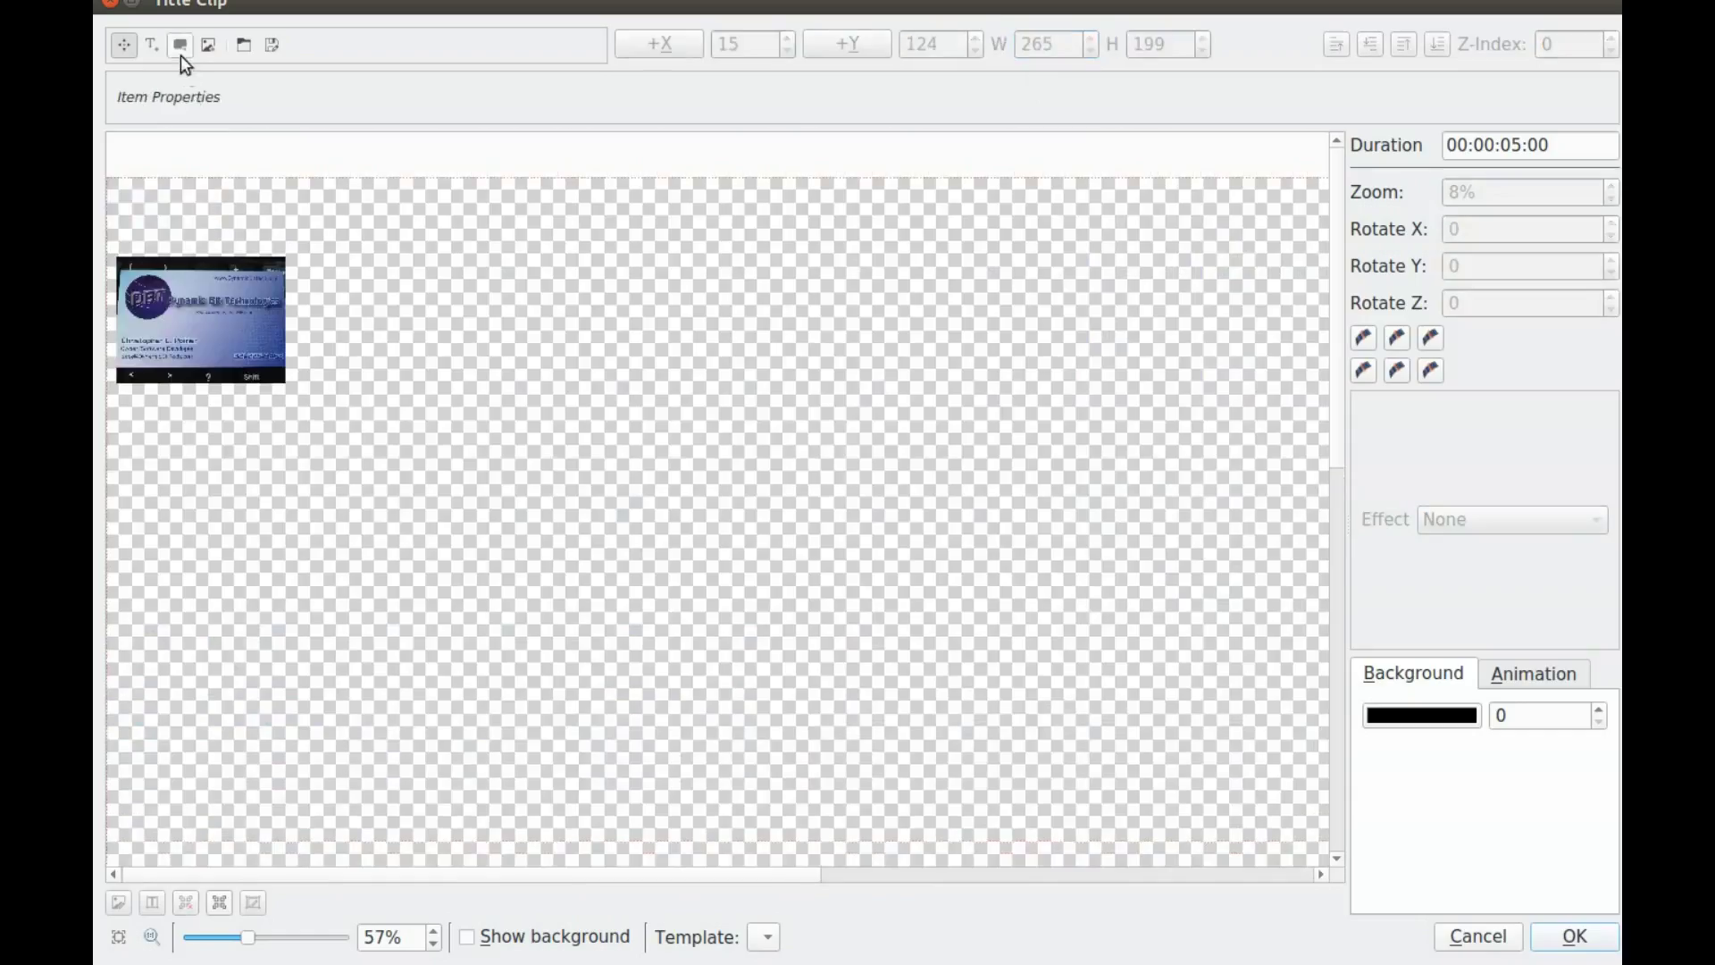
pyautogui.click(179, 52)
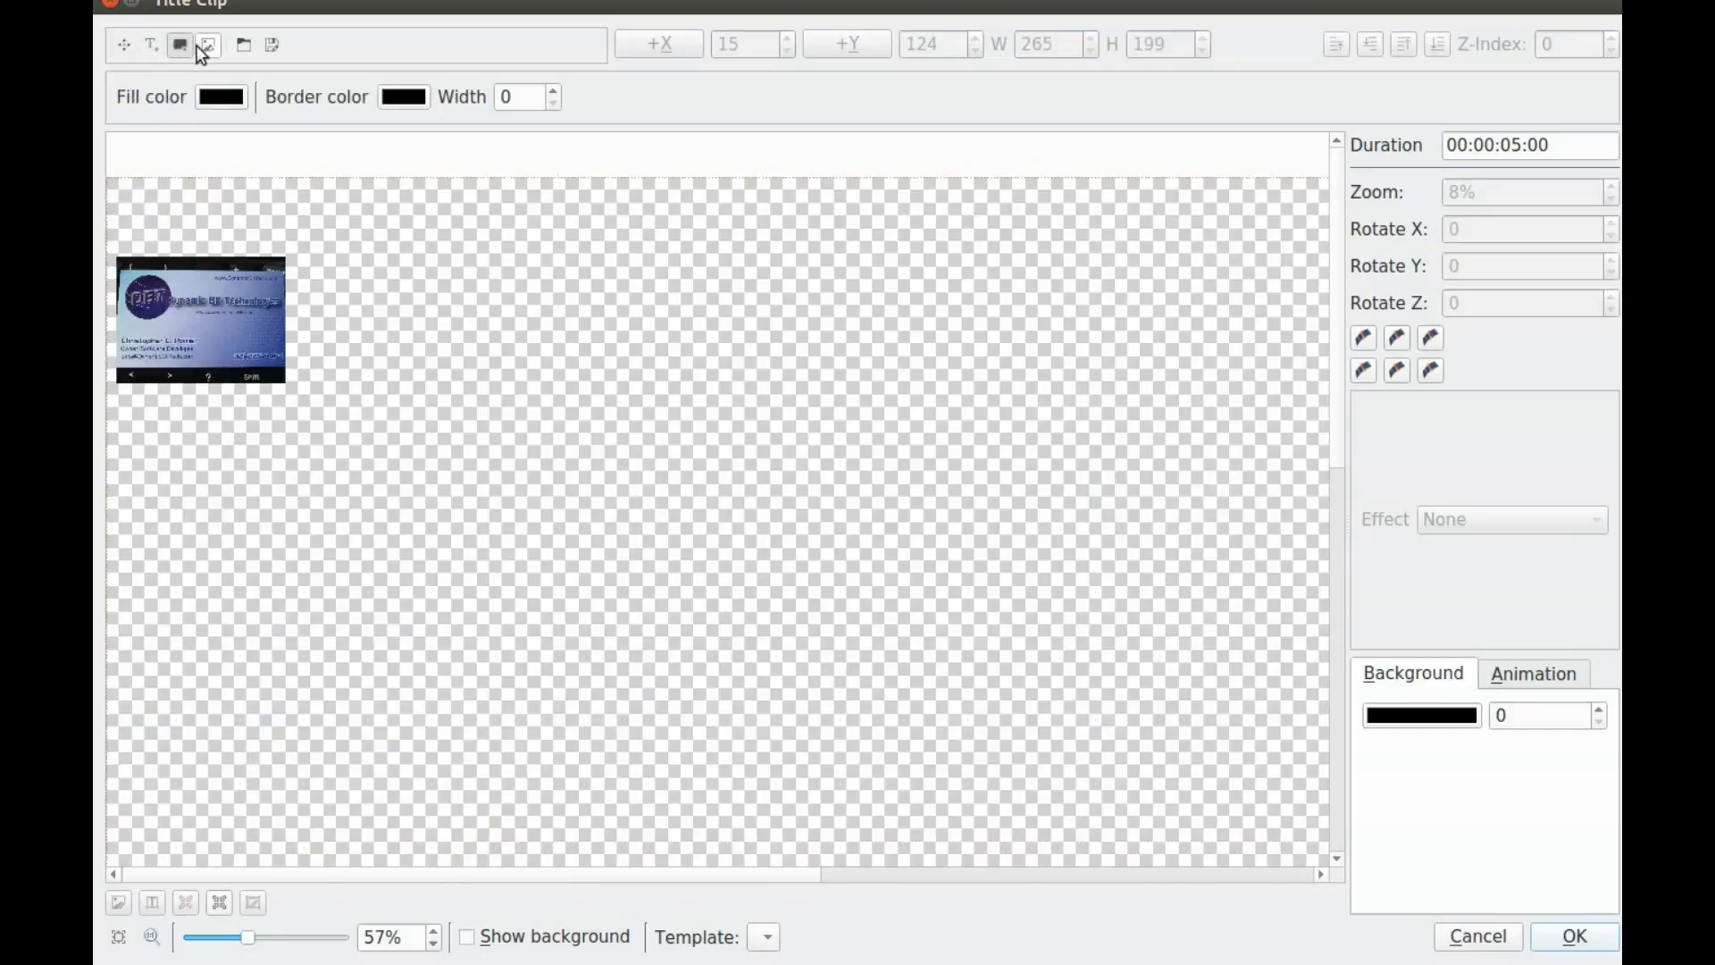
pyautogui.click(207, 46)
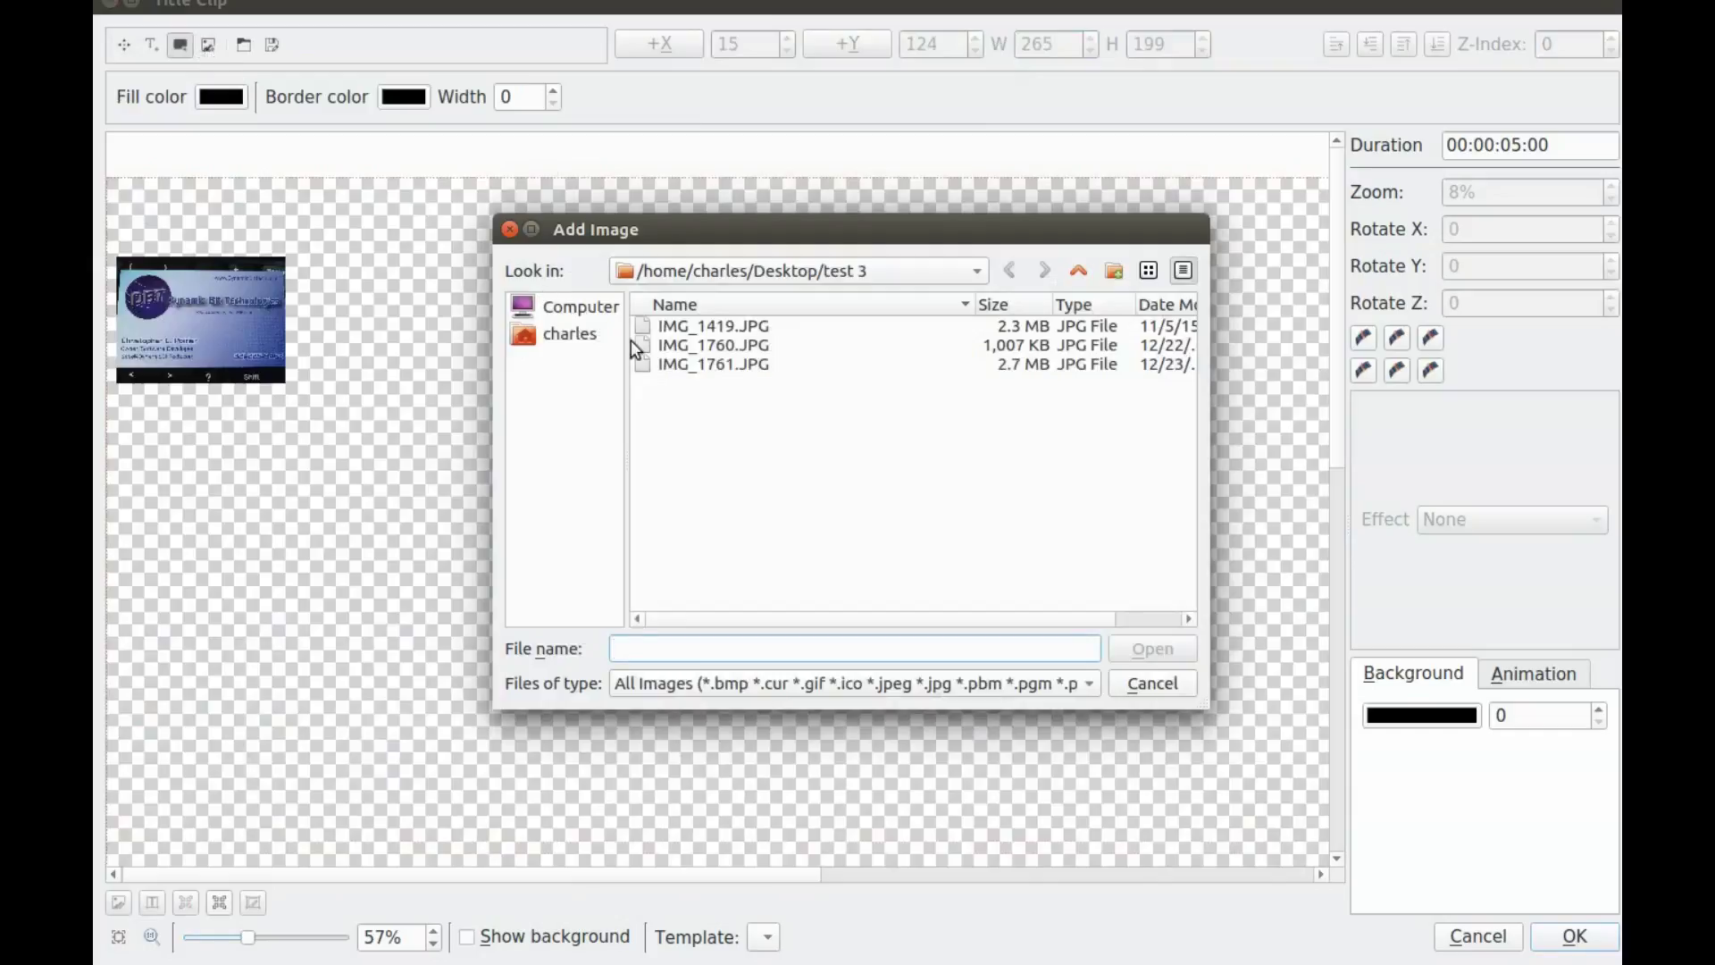
pyautogui.click(690, 370)
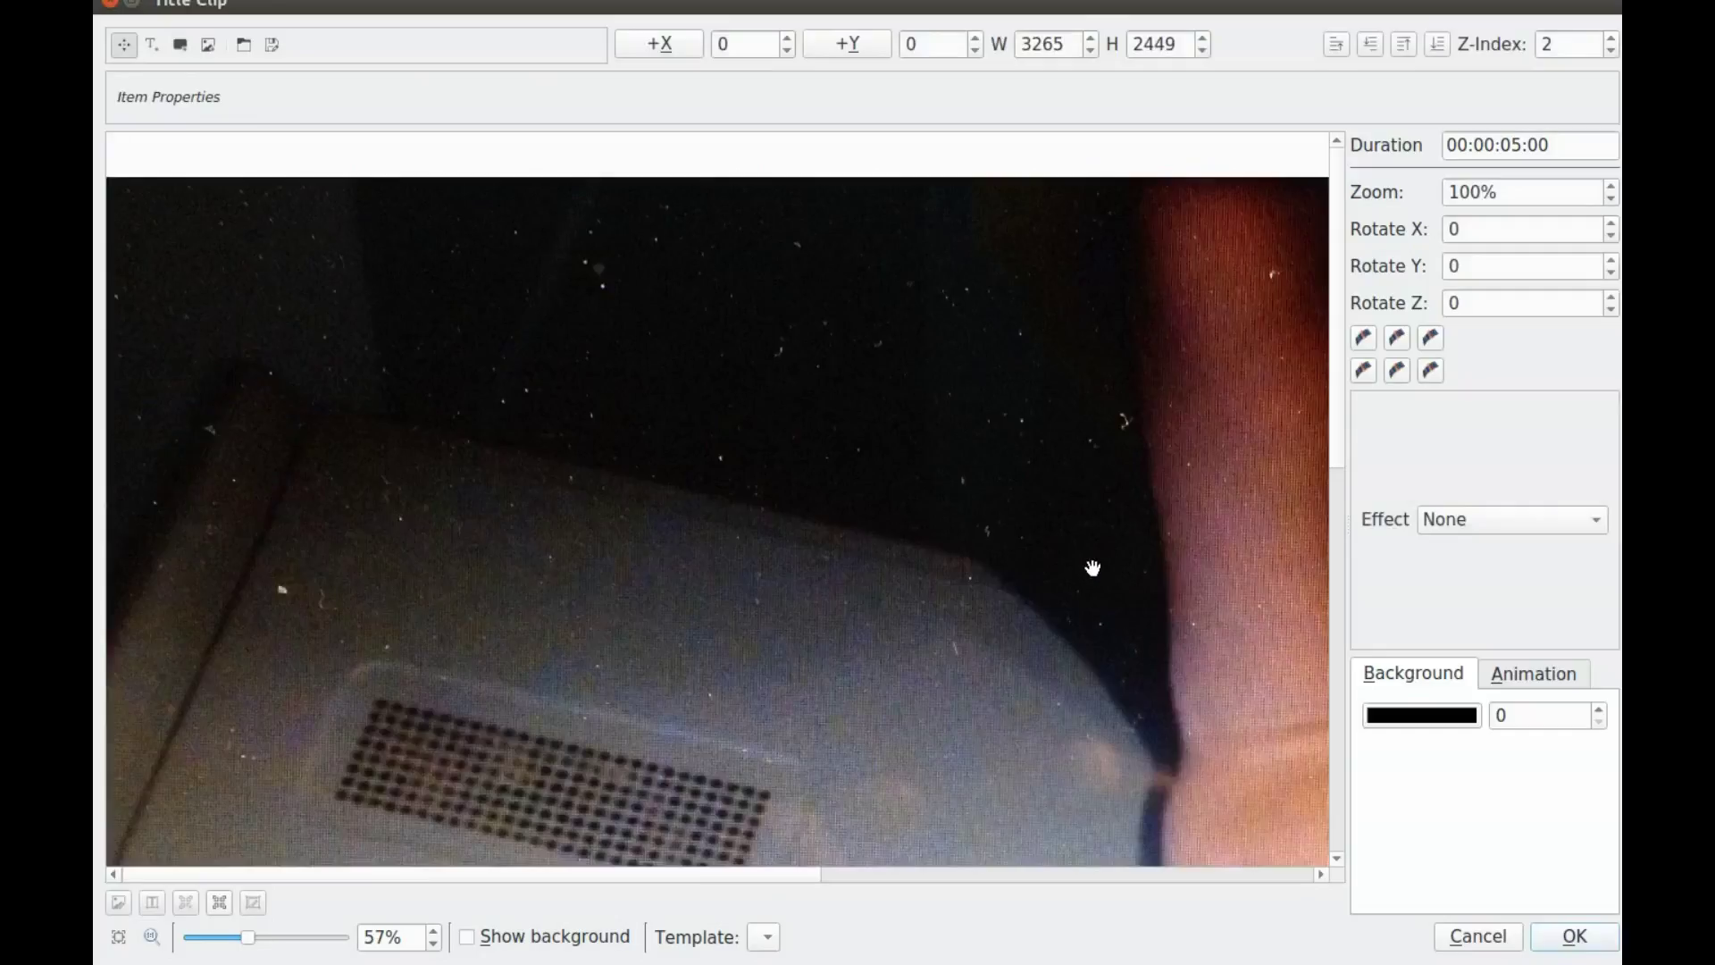
pyautogui.moveTo(536, 514); pyautogui.dragTo(649, 483)
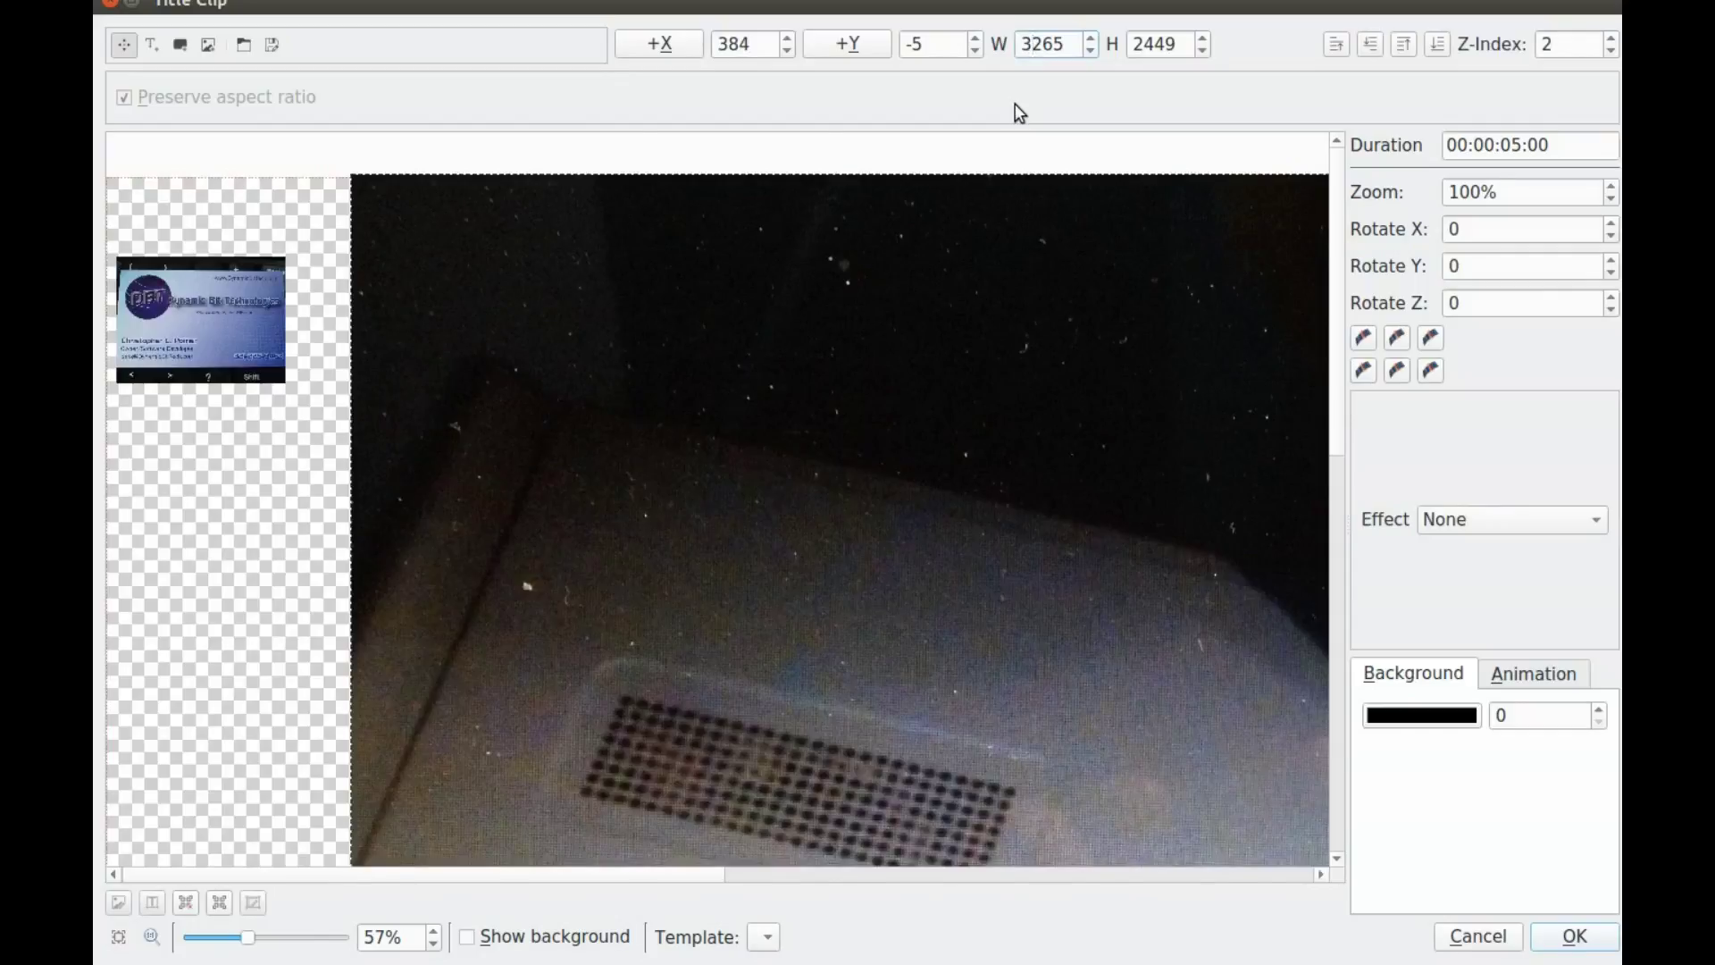
pyautogui.press('BackSpace')
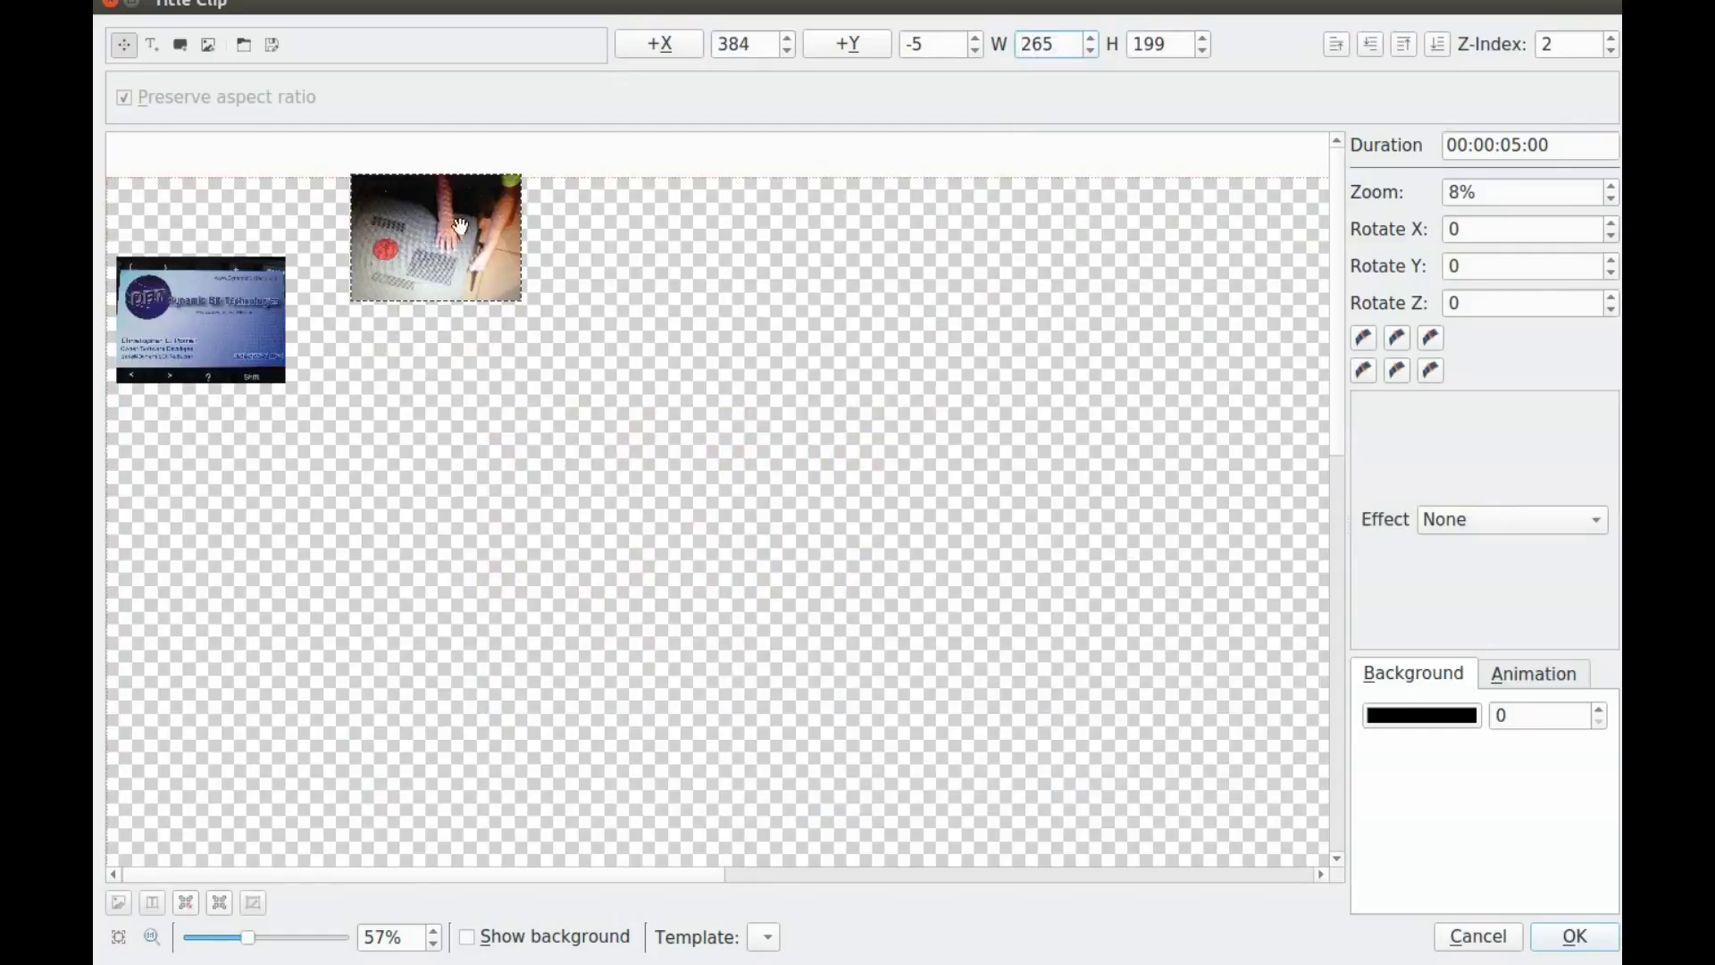
pyautogui.moveTo(449, 241); pyautogui.dragTo(703, 454)
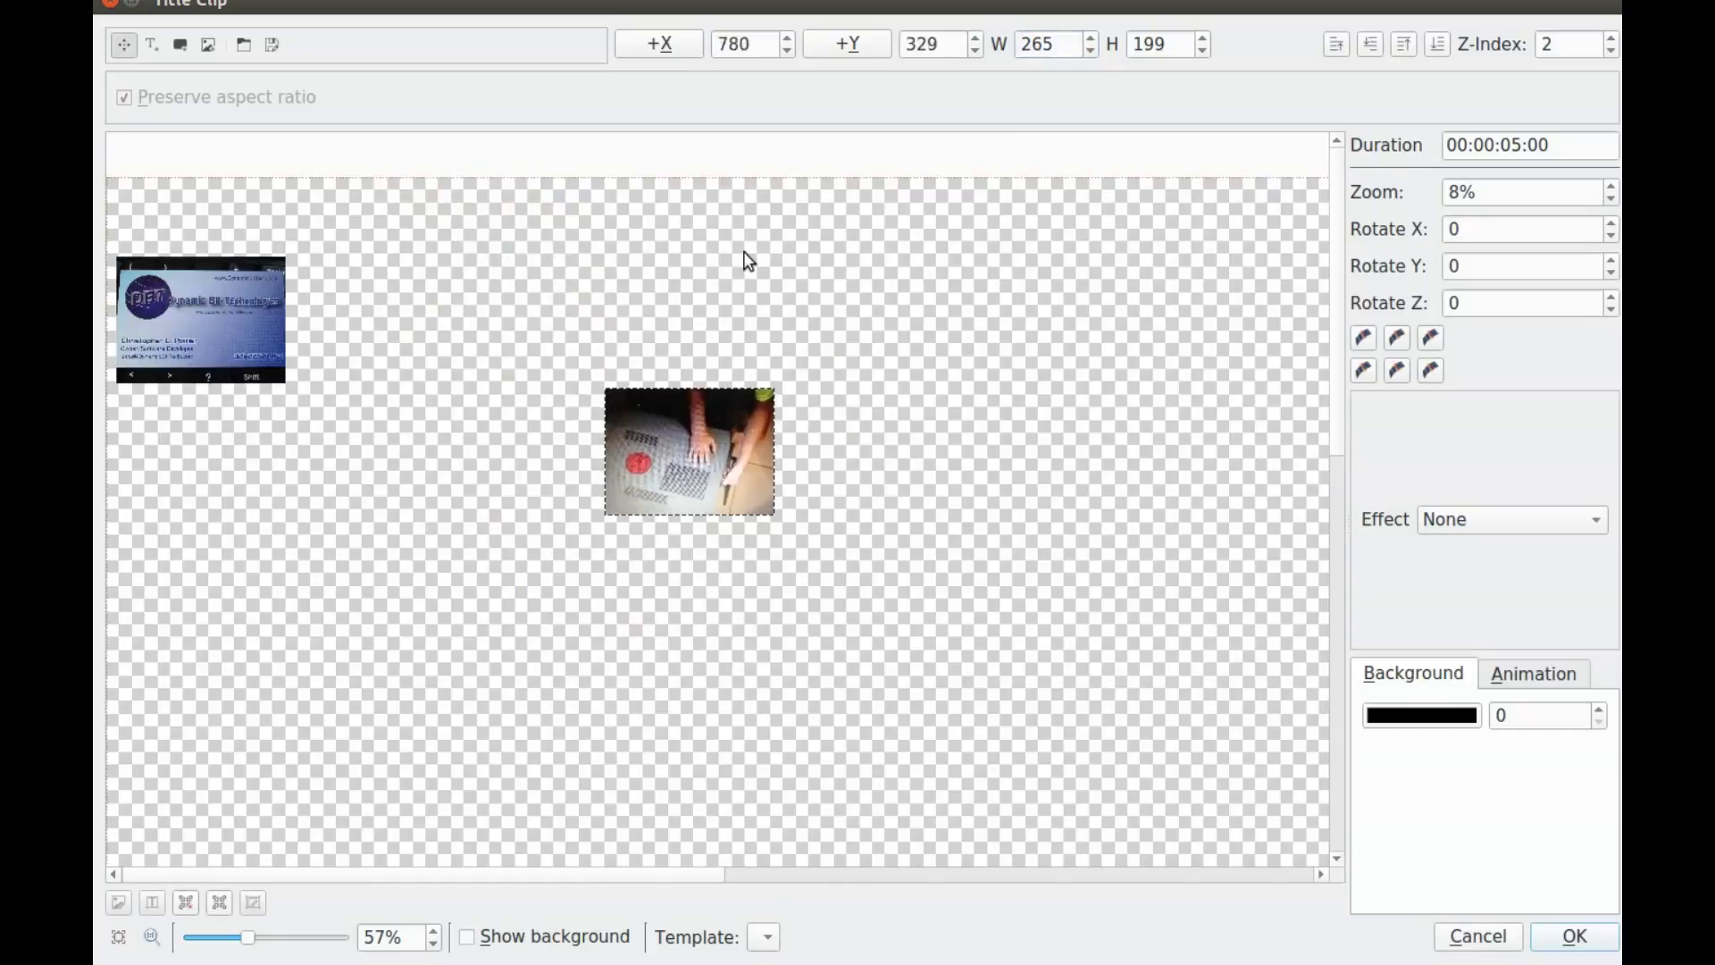
# - Add IMG_1760.JPG and place it lower right at X 682, Y 505
pyautogui.click(207, 44)
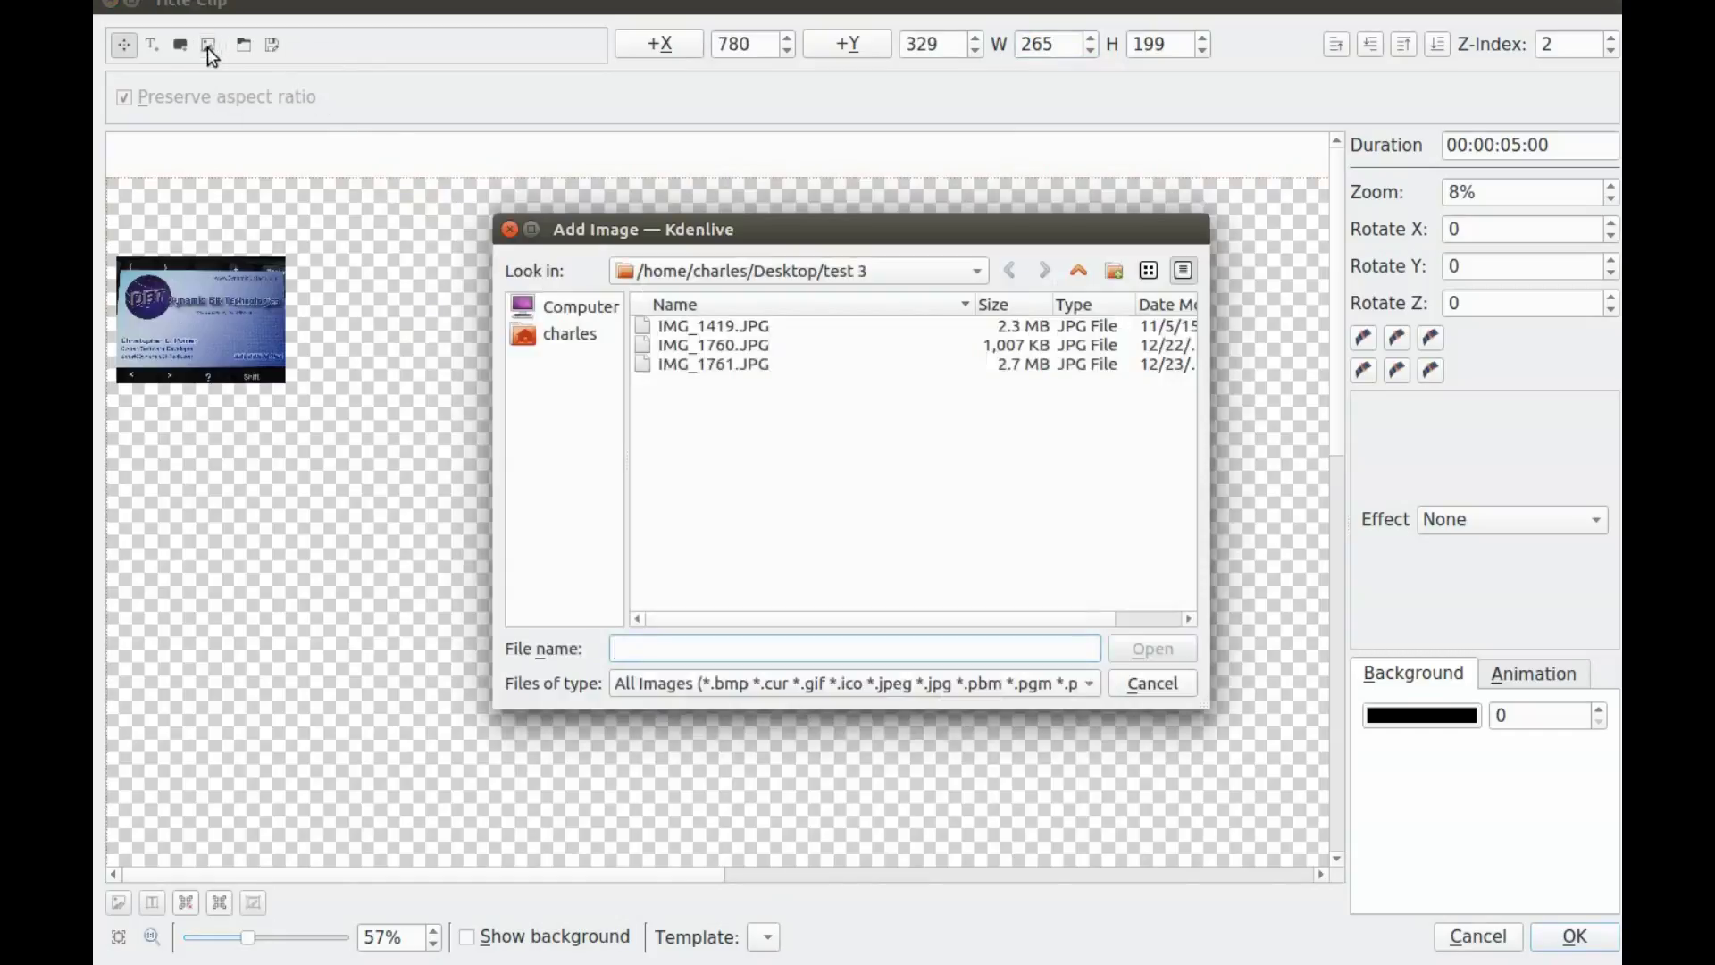
pyautogui.click(680, 351)
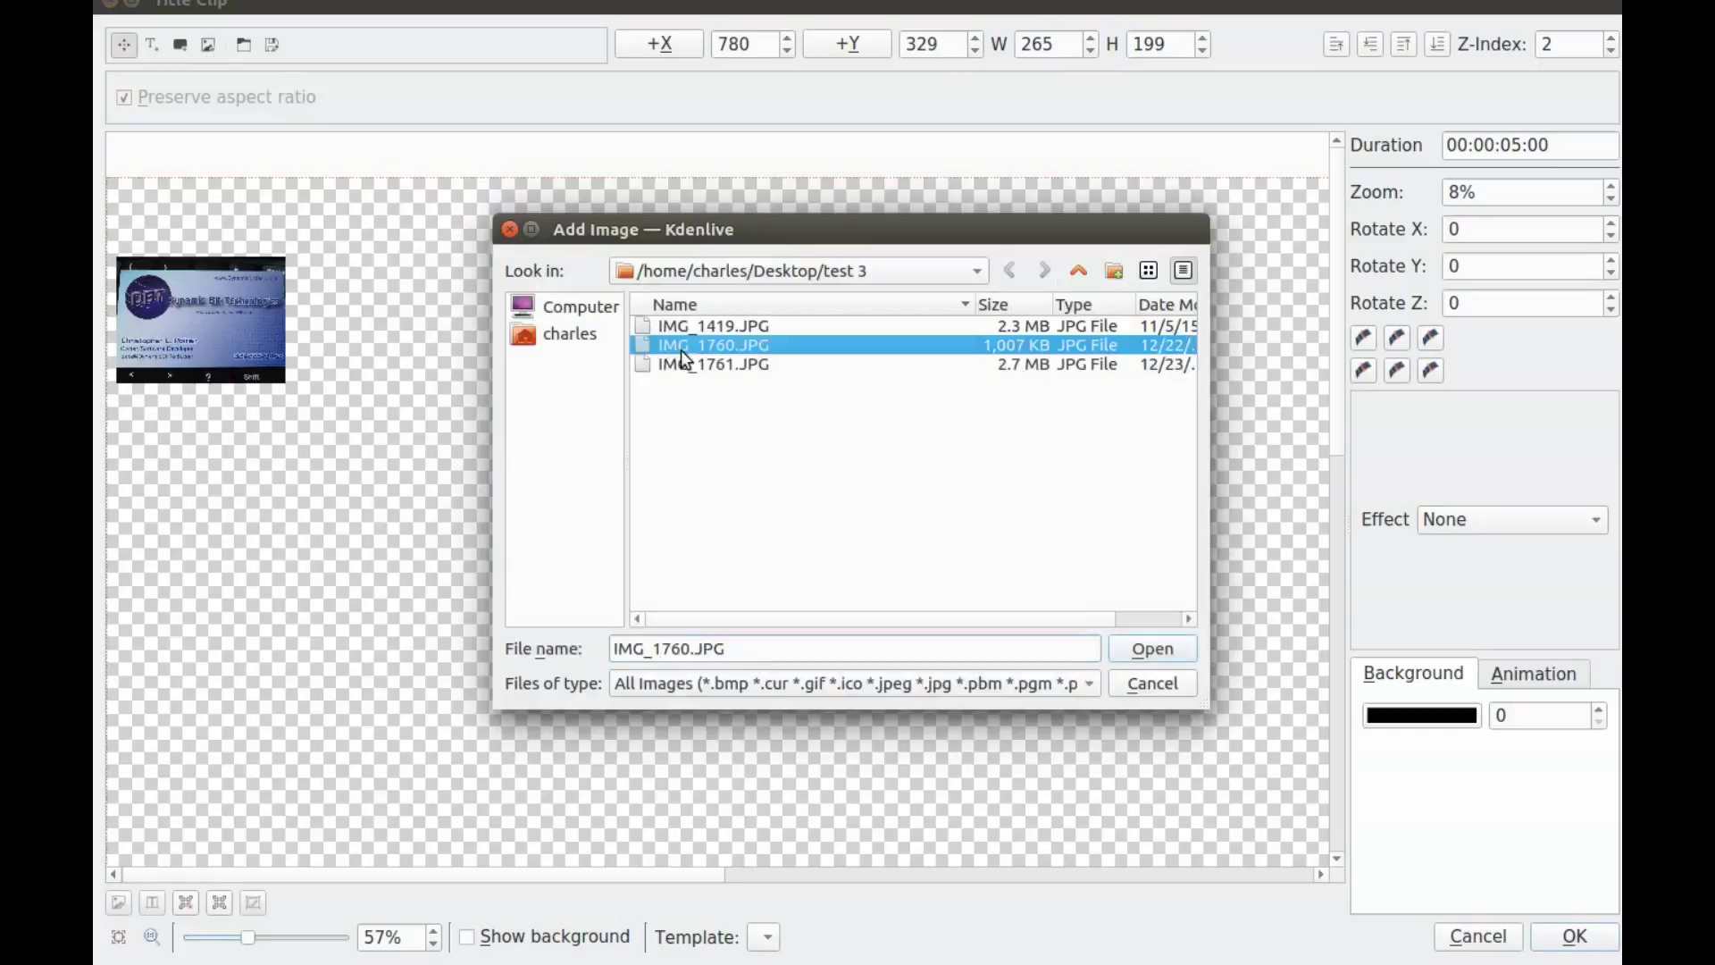
pyautogui.click(1184, 654)
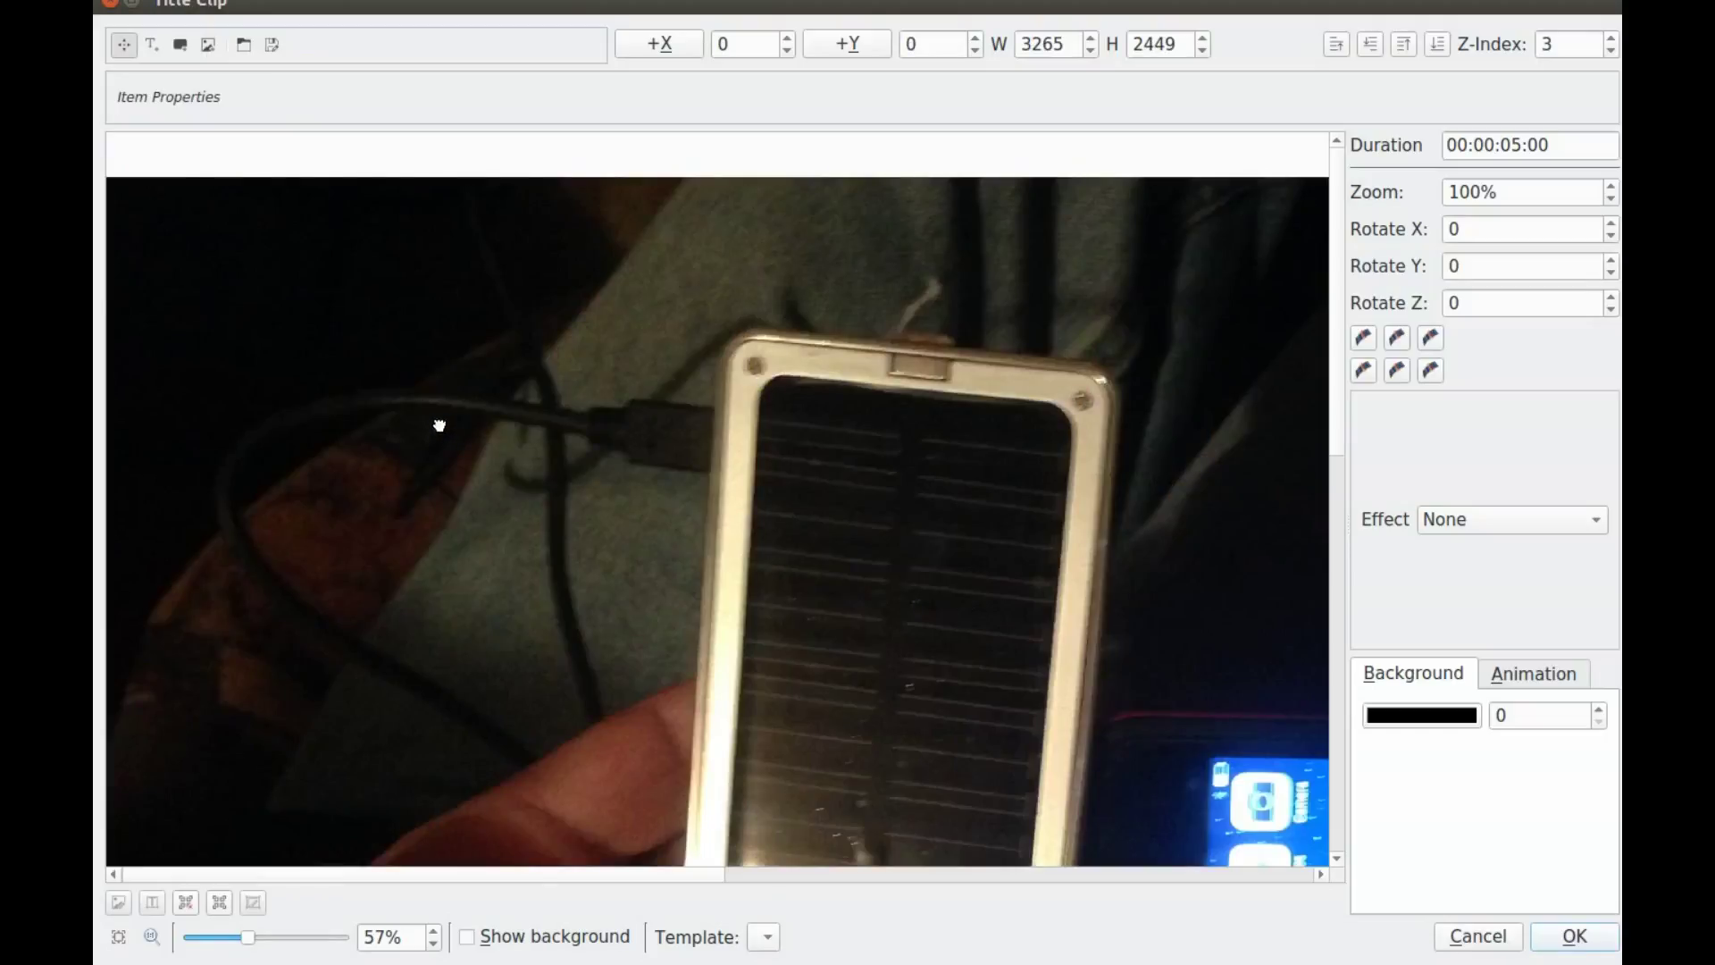
pyautogui.moveTo(440, 425); pyautogui.dragTo(936, 774)
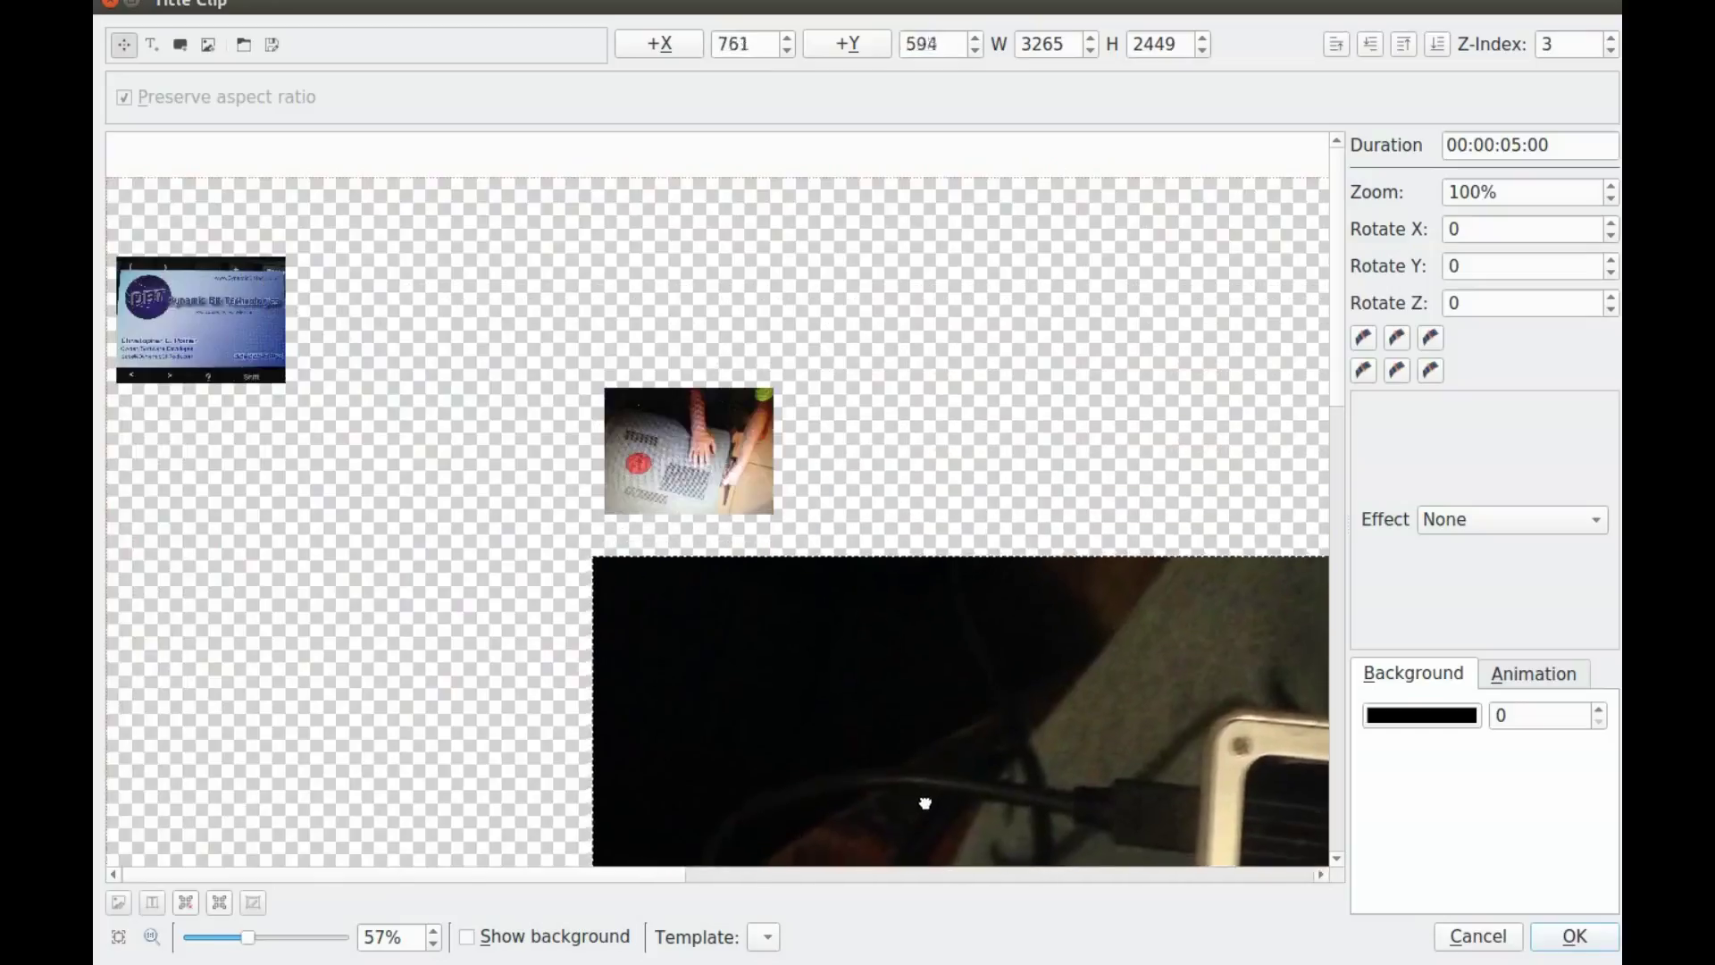
pyautogui.moveTo(926, 803); pyautogui.dragTo(874, 747)
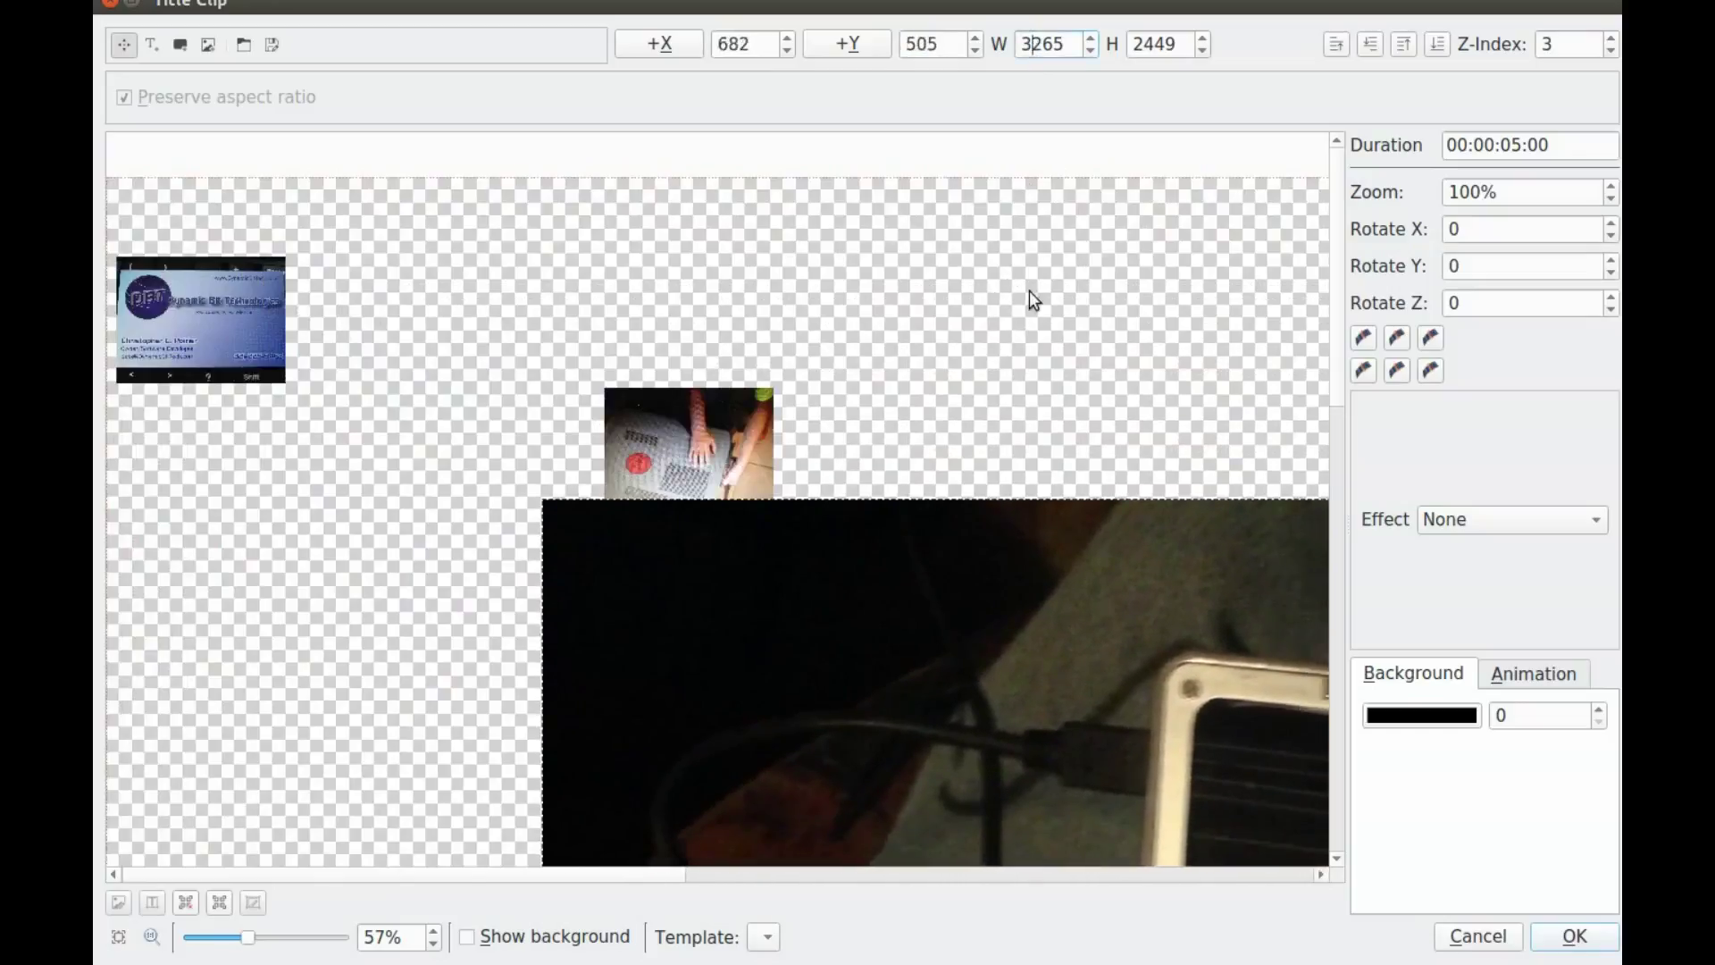
# - Set the solar-charger photo to 265 wide and the card to 665, then arrange all three in a row
pyautogui.press('BackSpace')
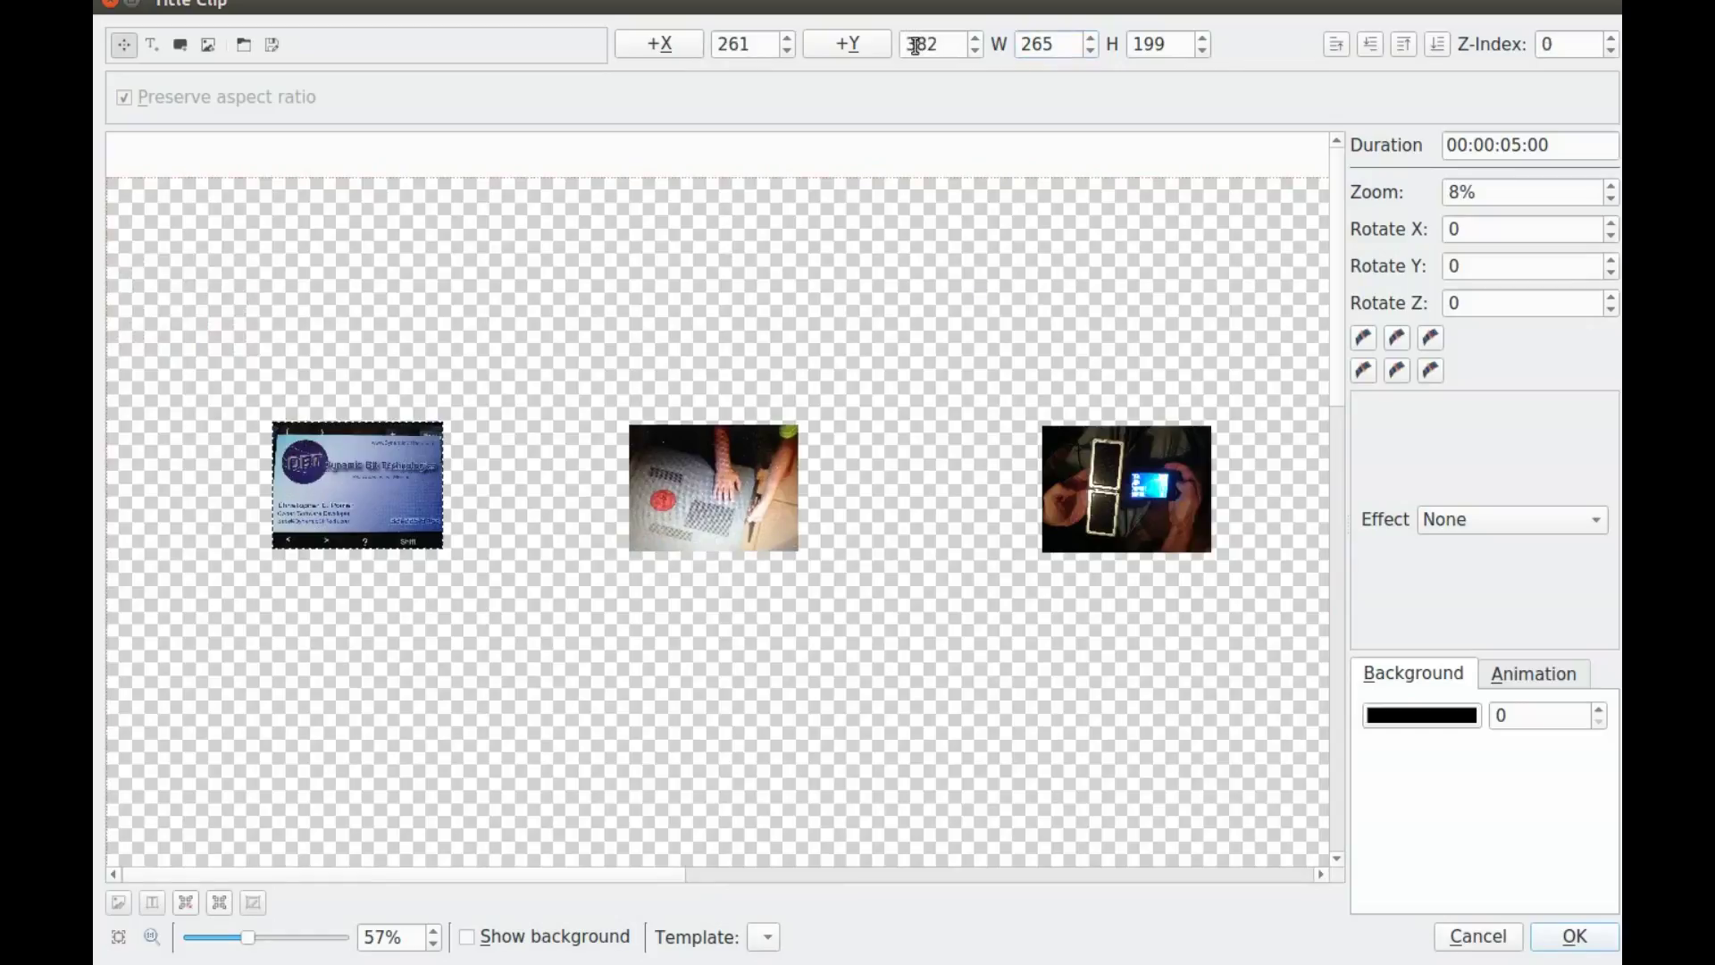
pyautogui.click(1027, 43)
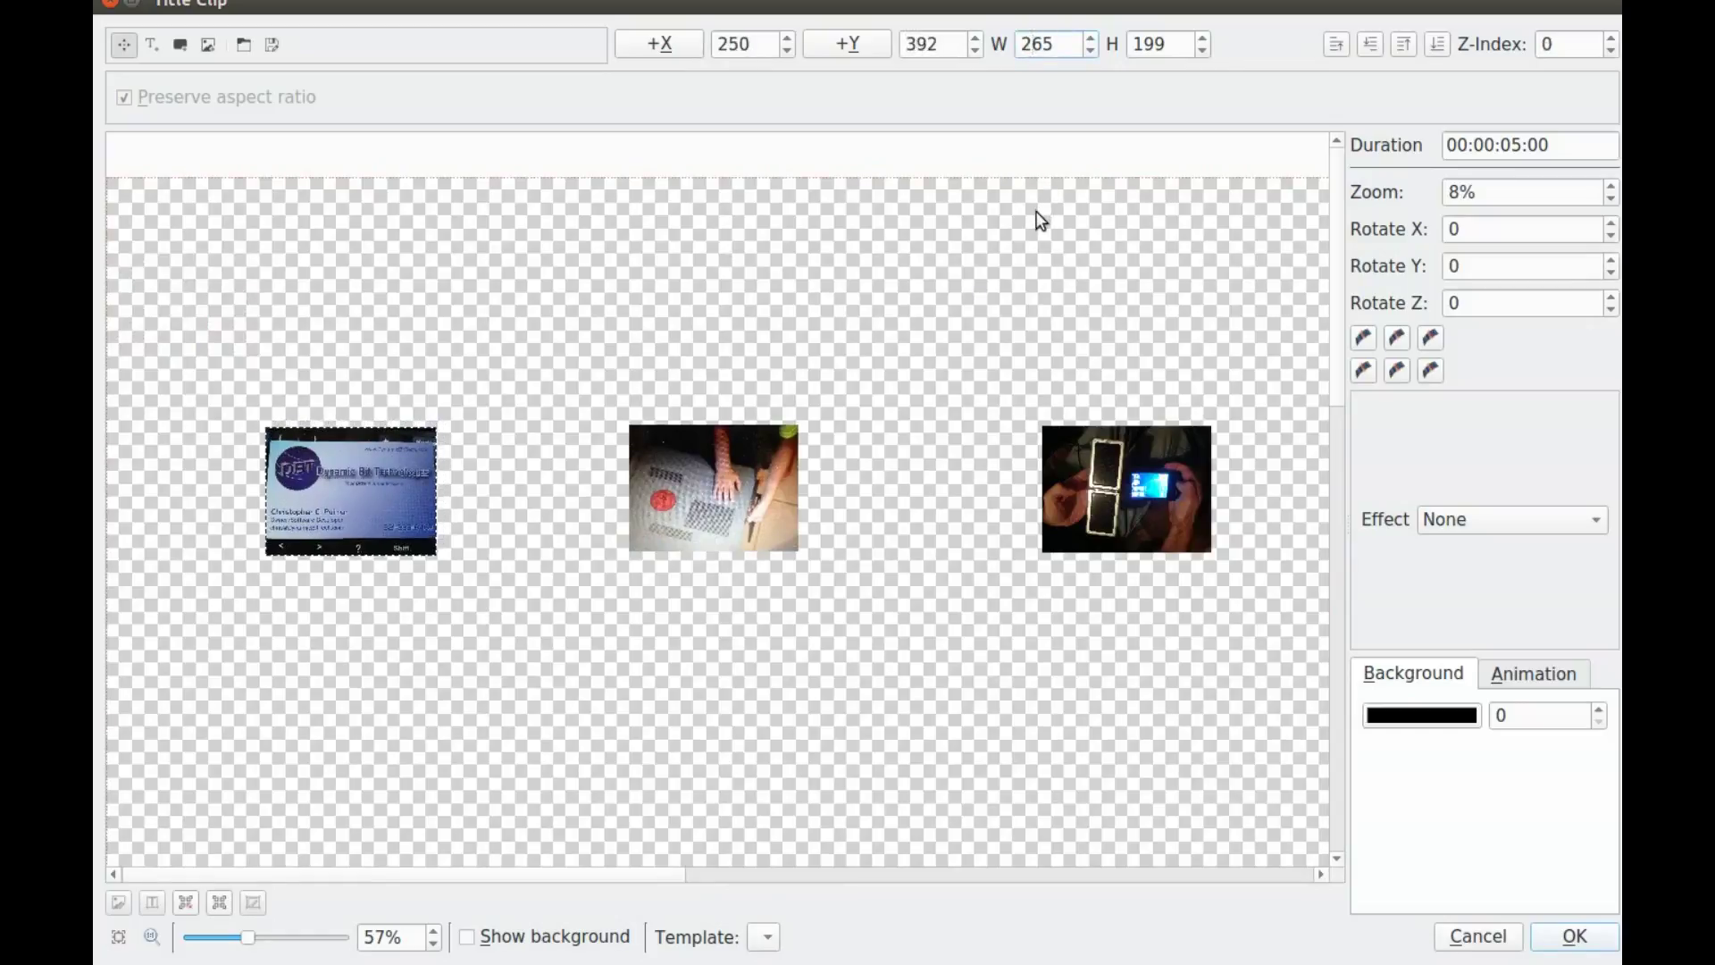
pyautogui.press('BackSpace')
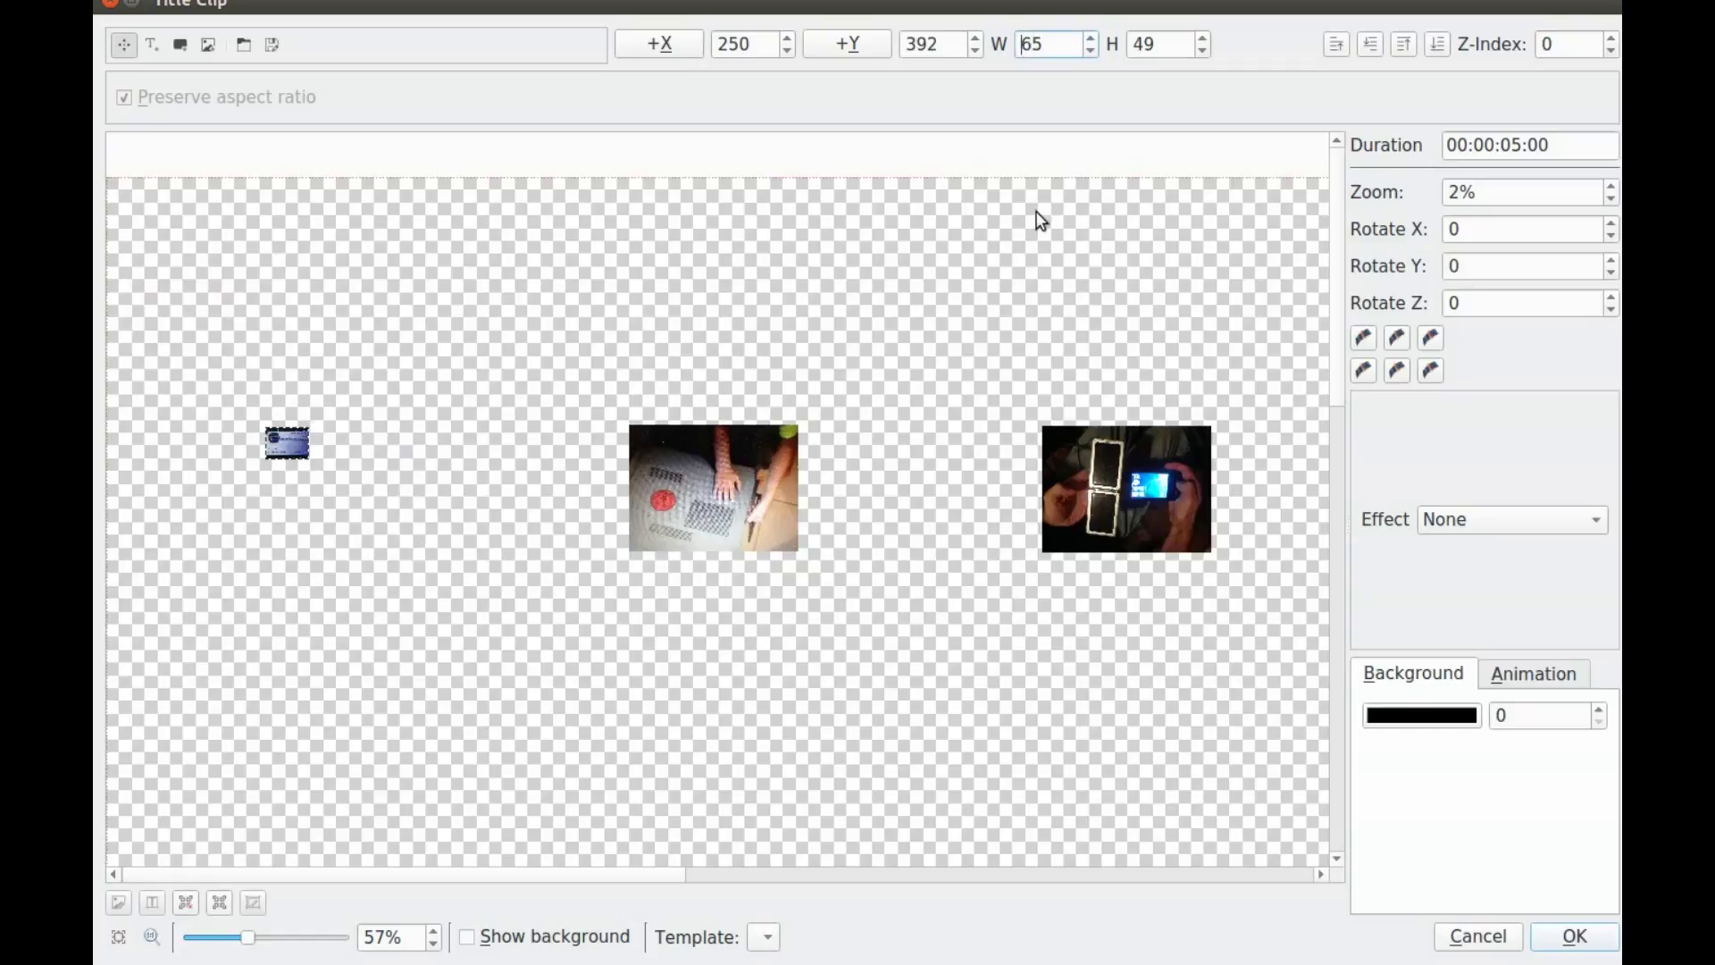
pyautogui.write('8')
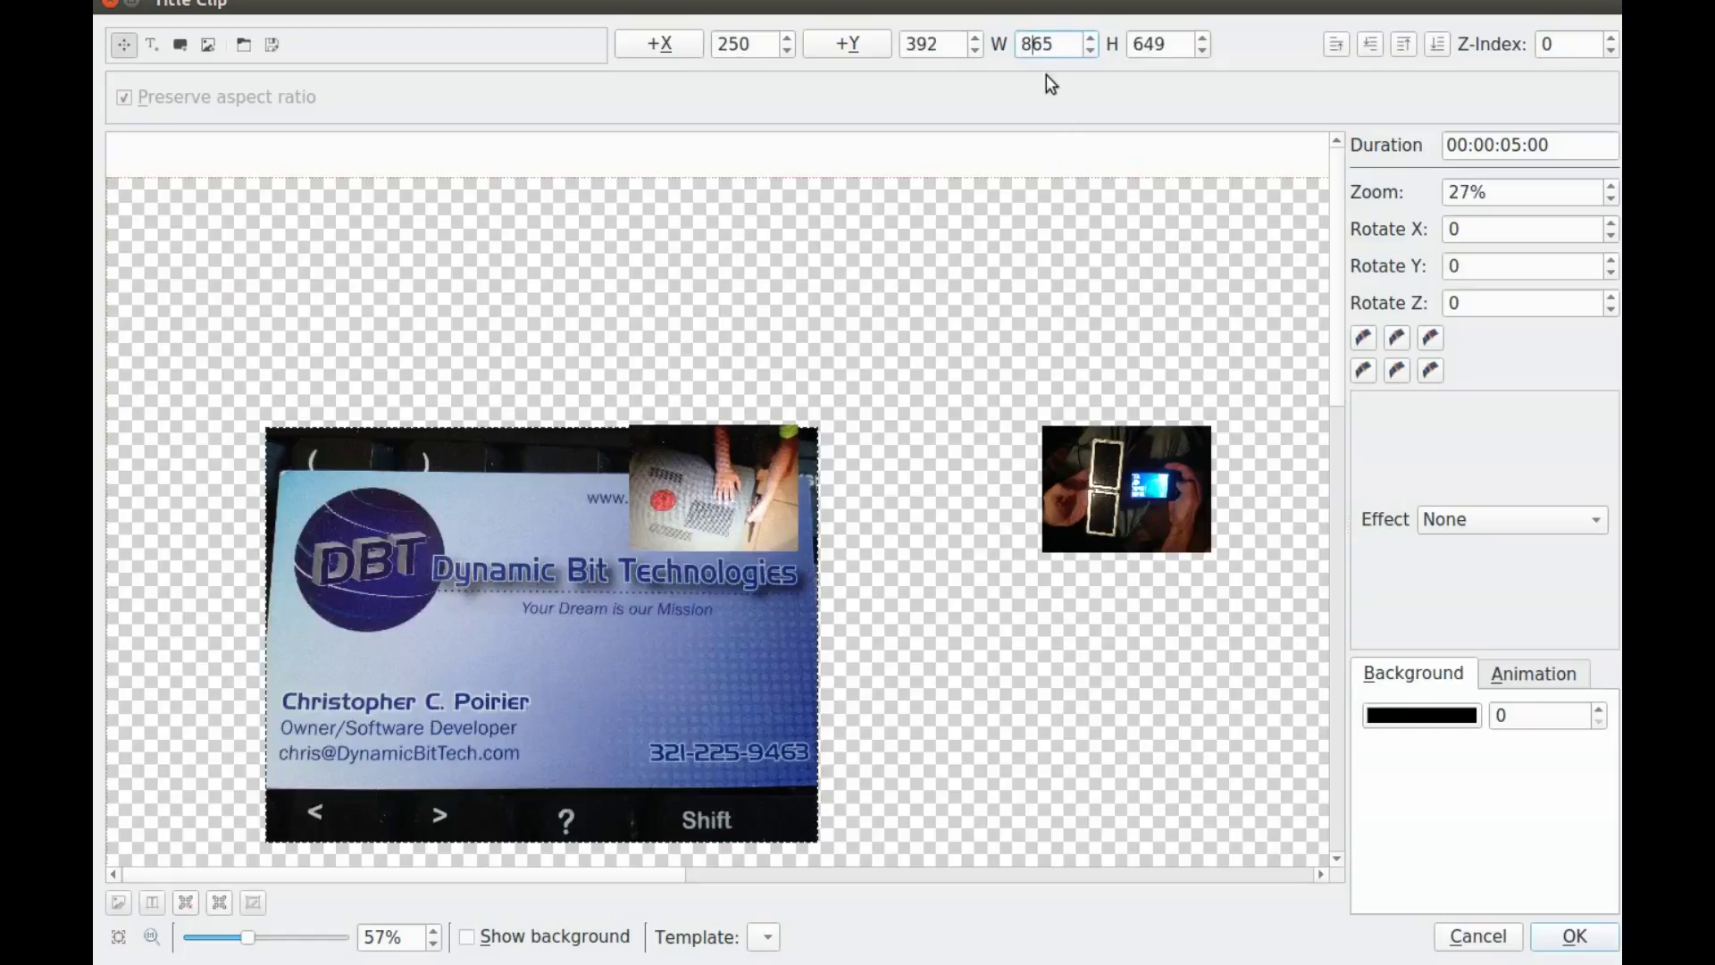
pyautogui.press('BackSpace')
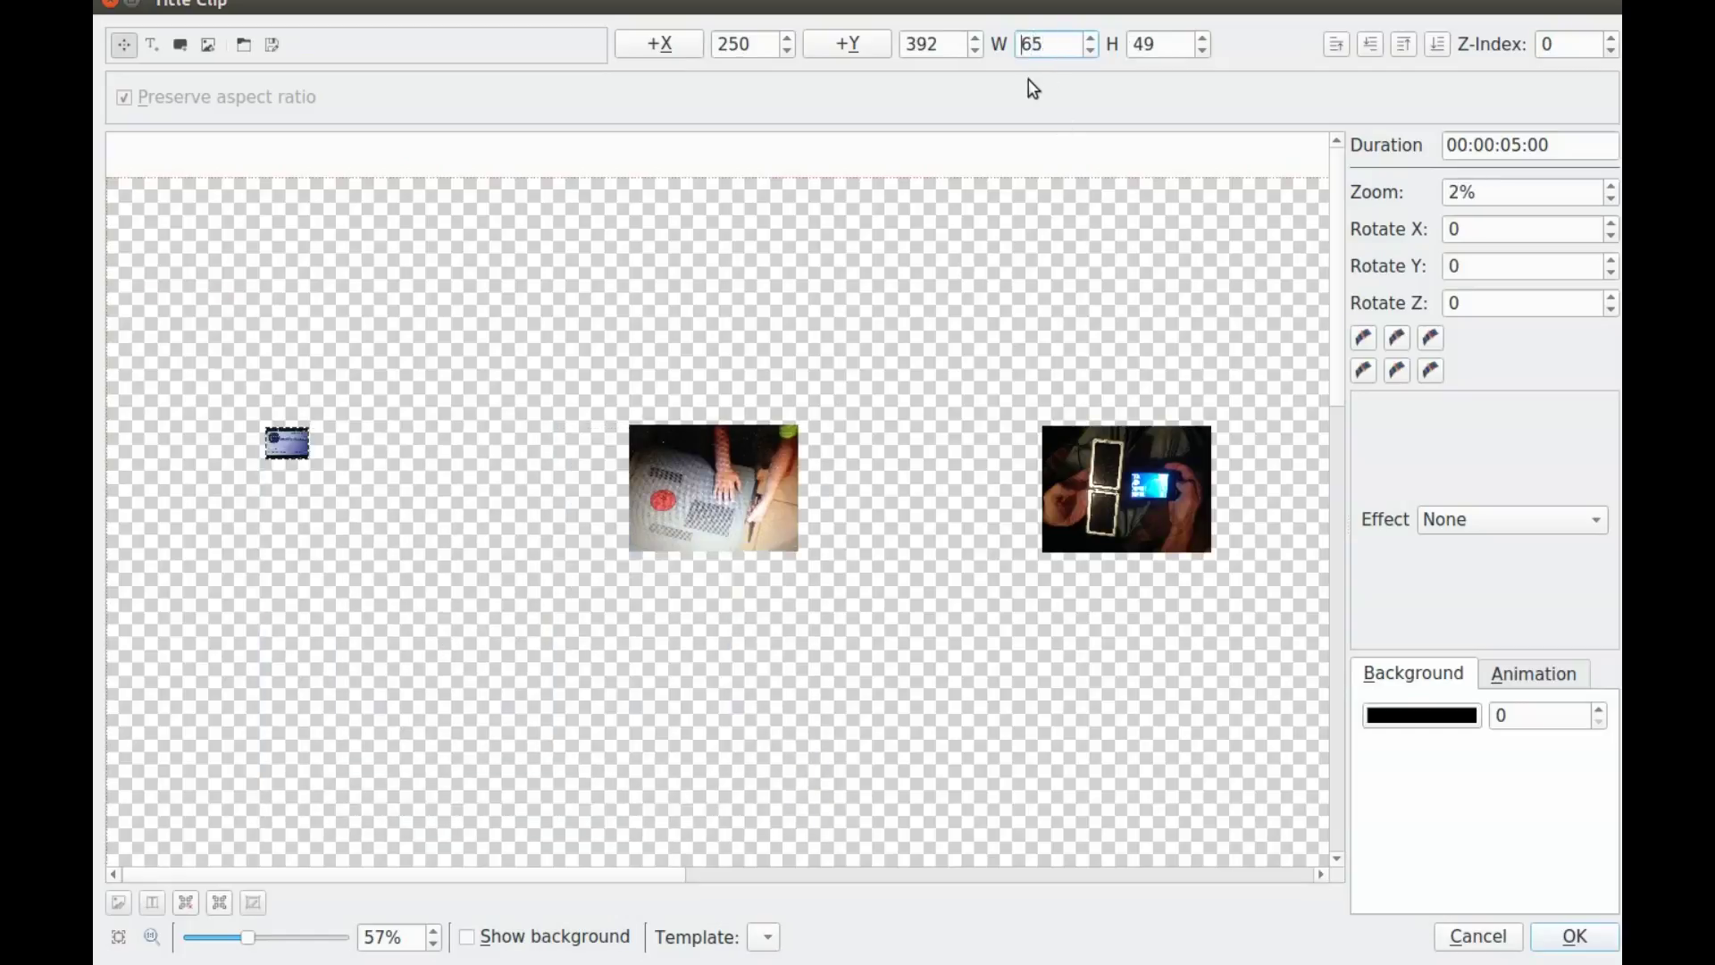
pyautogui.write('7')
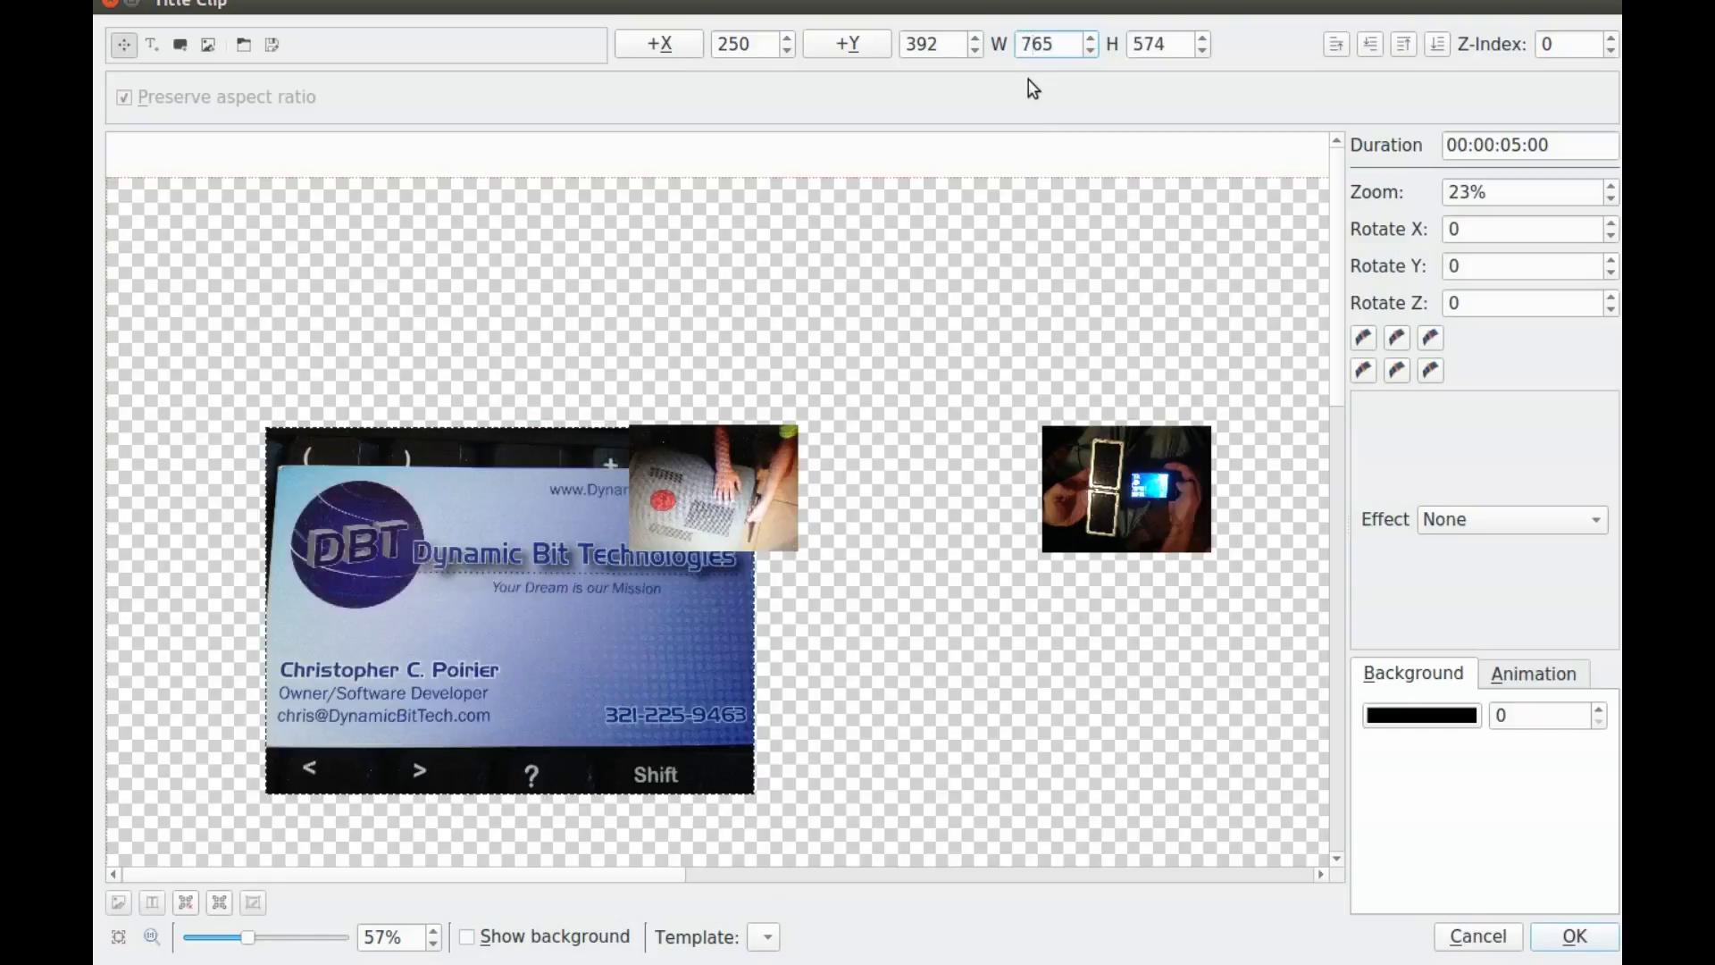
pyautogui.press('BackSpace')
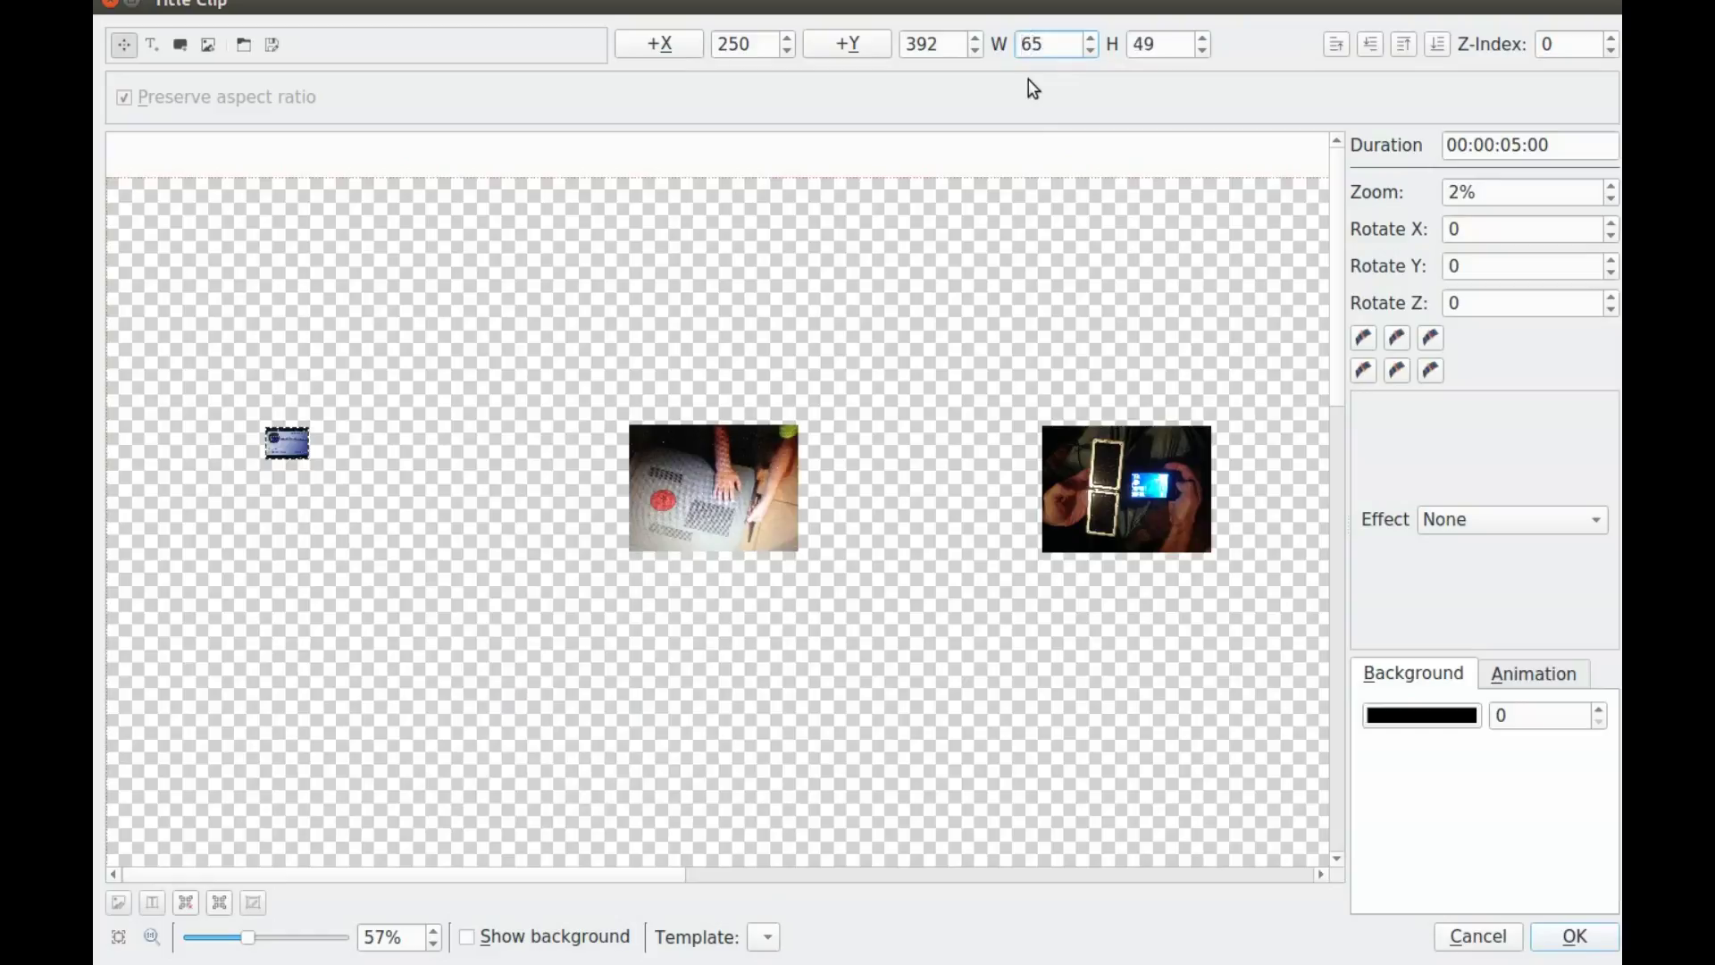
pyautogui.write('6')
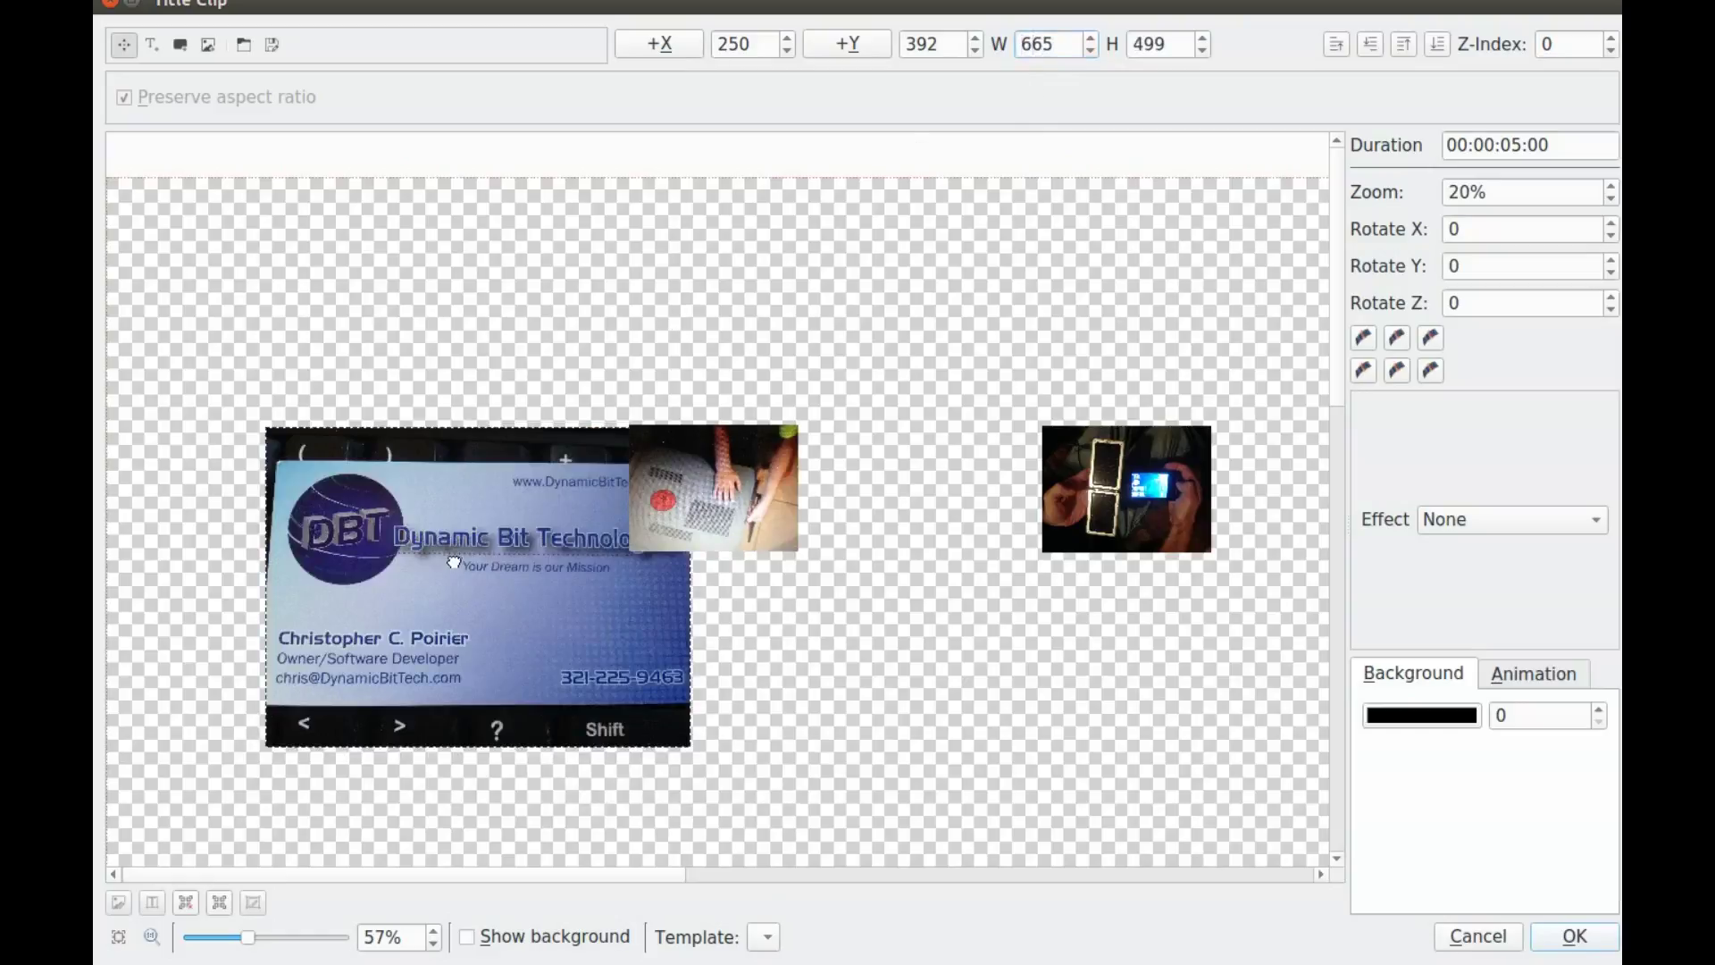
pyautogui.moveTo(431, 555); pyautogui.dragTo(319, 504)
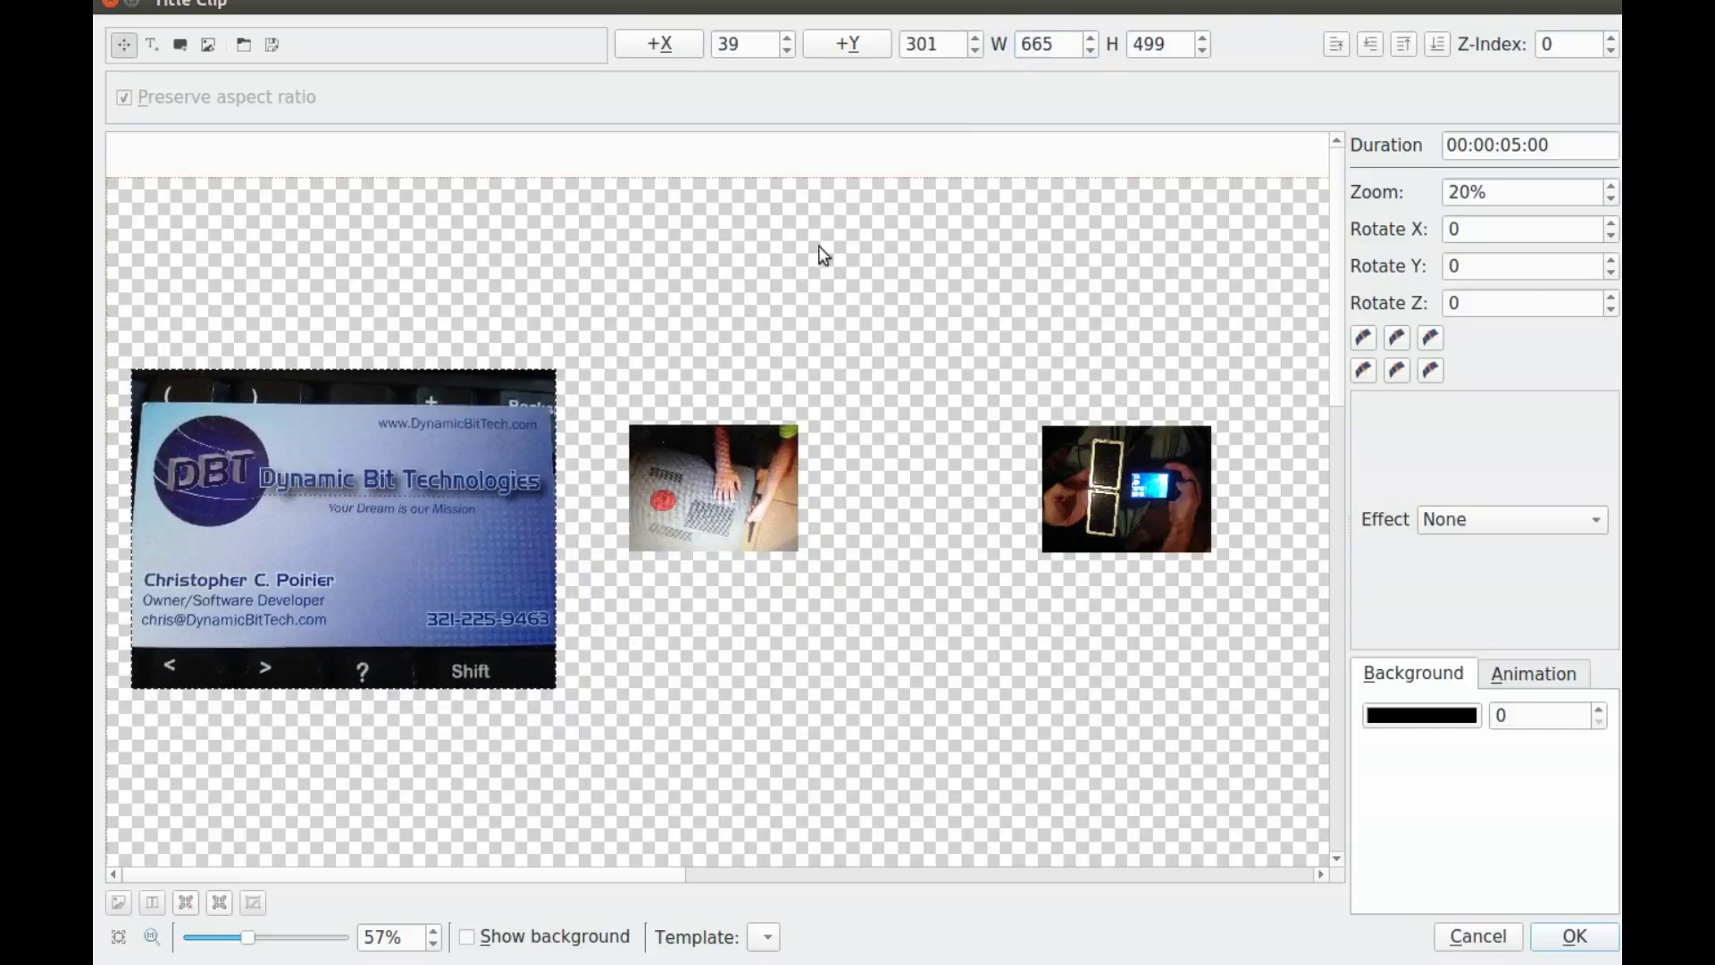
pyautogui.moveTo(745, 471); pyautogui.dragTo(844, 476)
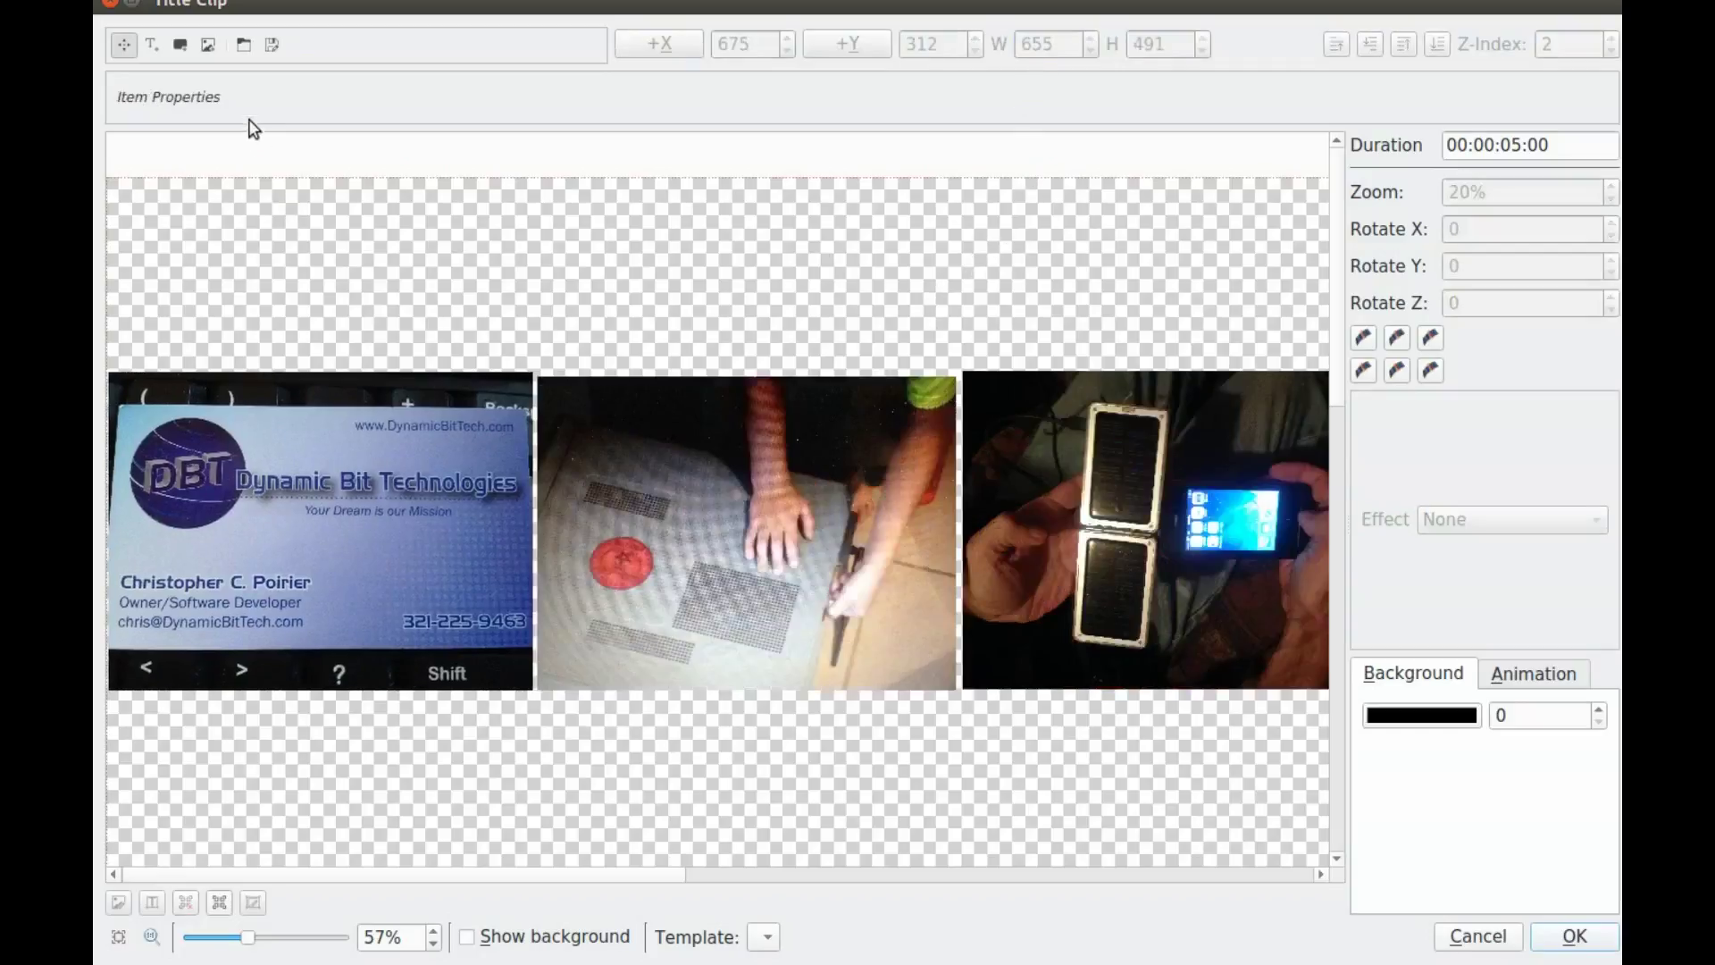
# - Type the red caption 'Maybe you need to add more than one photo' above the photos, fixing a typo
pyautogui.click(151, 47)
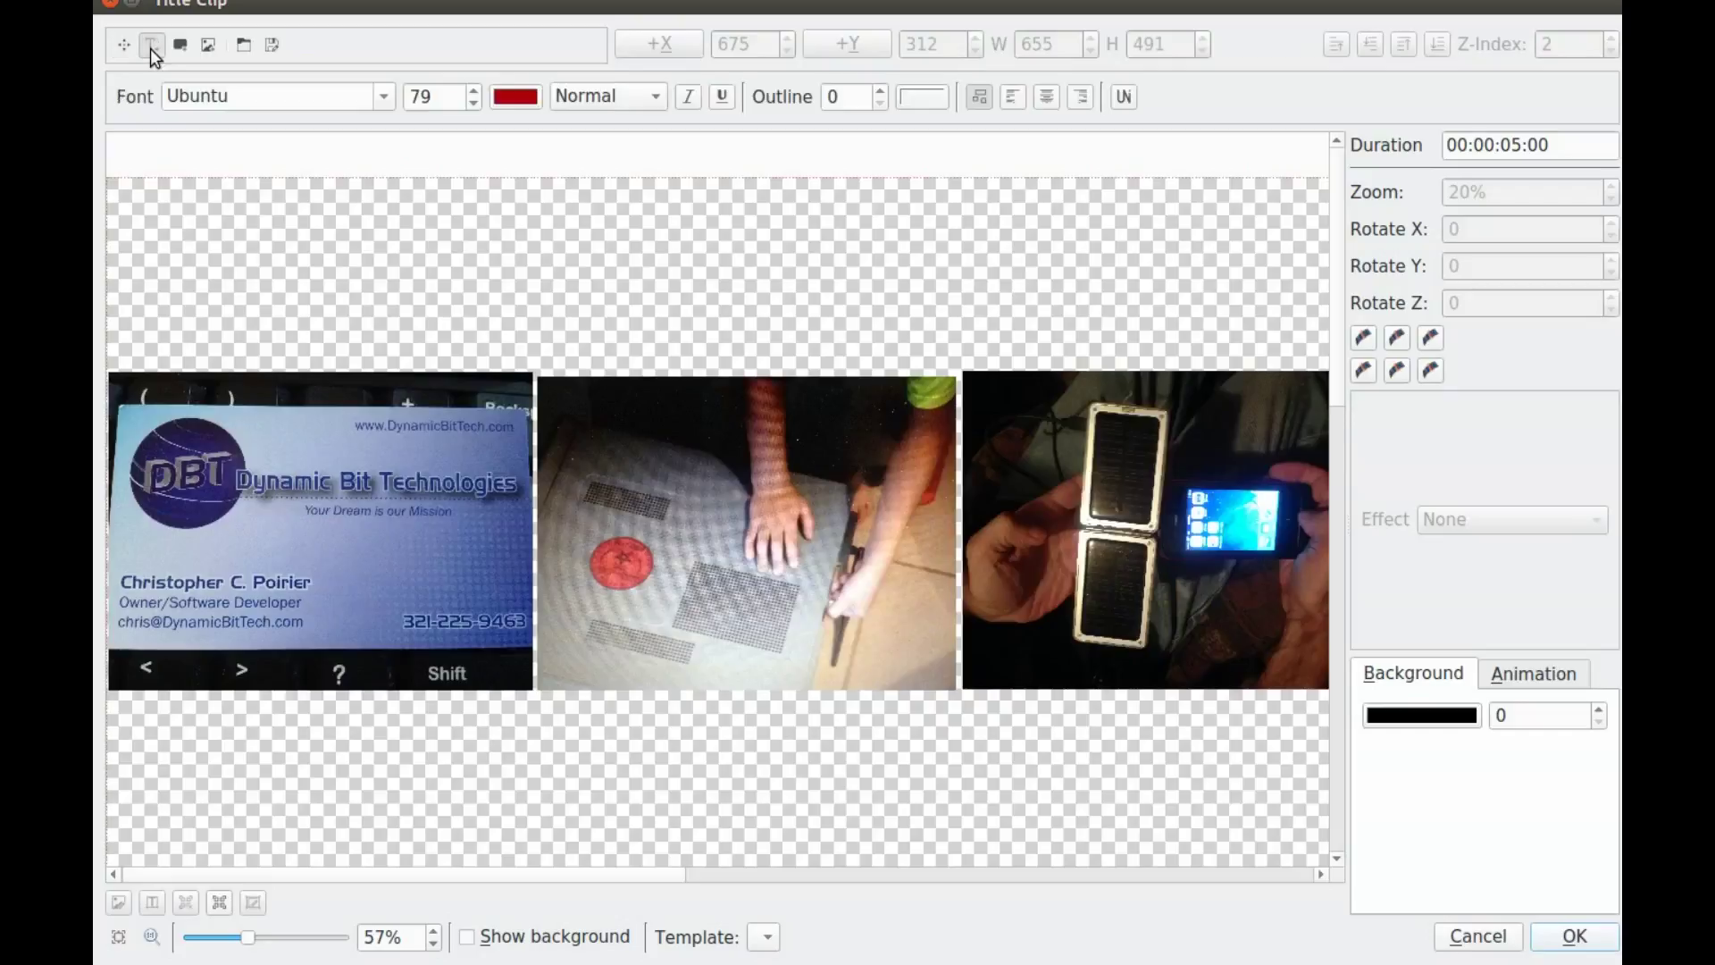
pyautogui.click(225, 194)
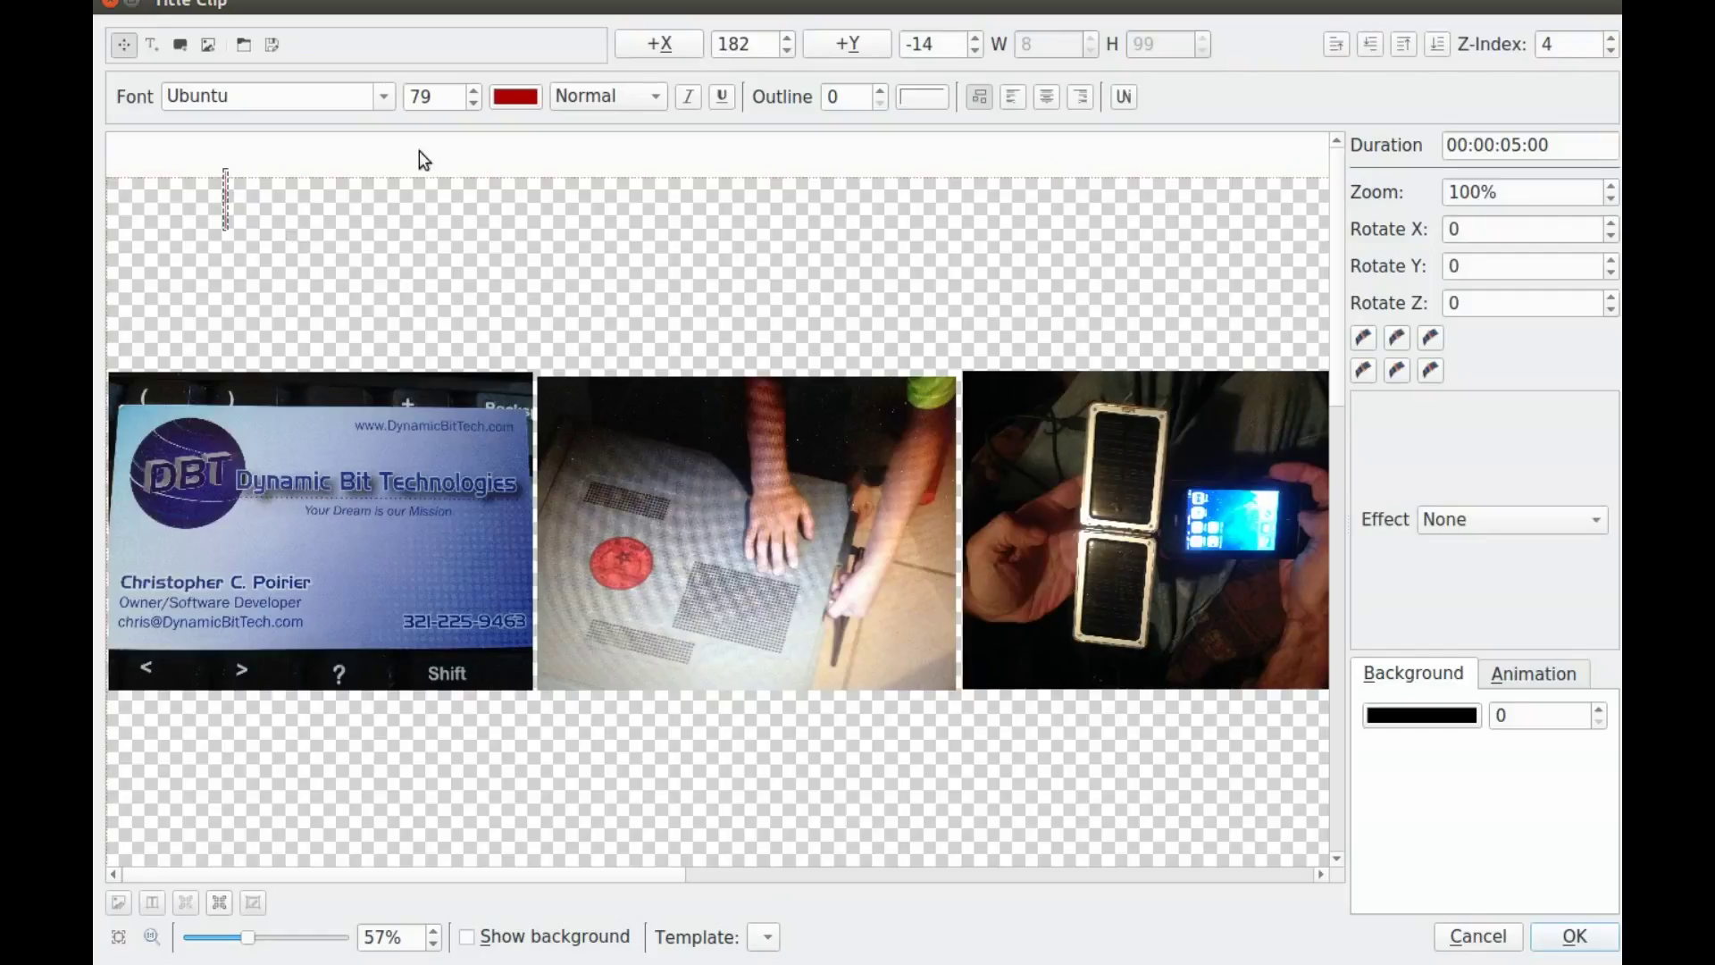
pyautogui.write('May')
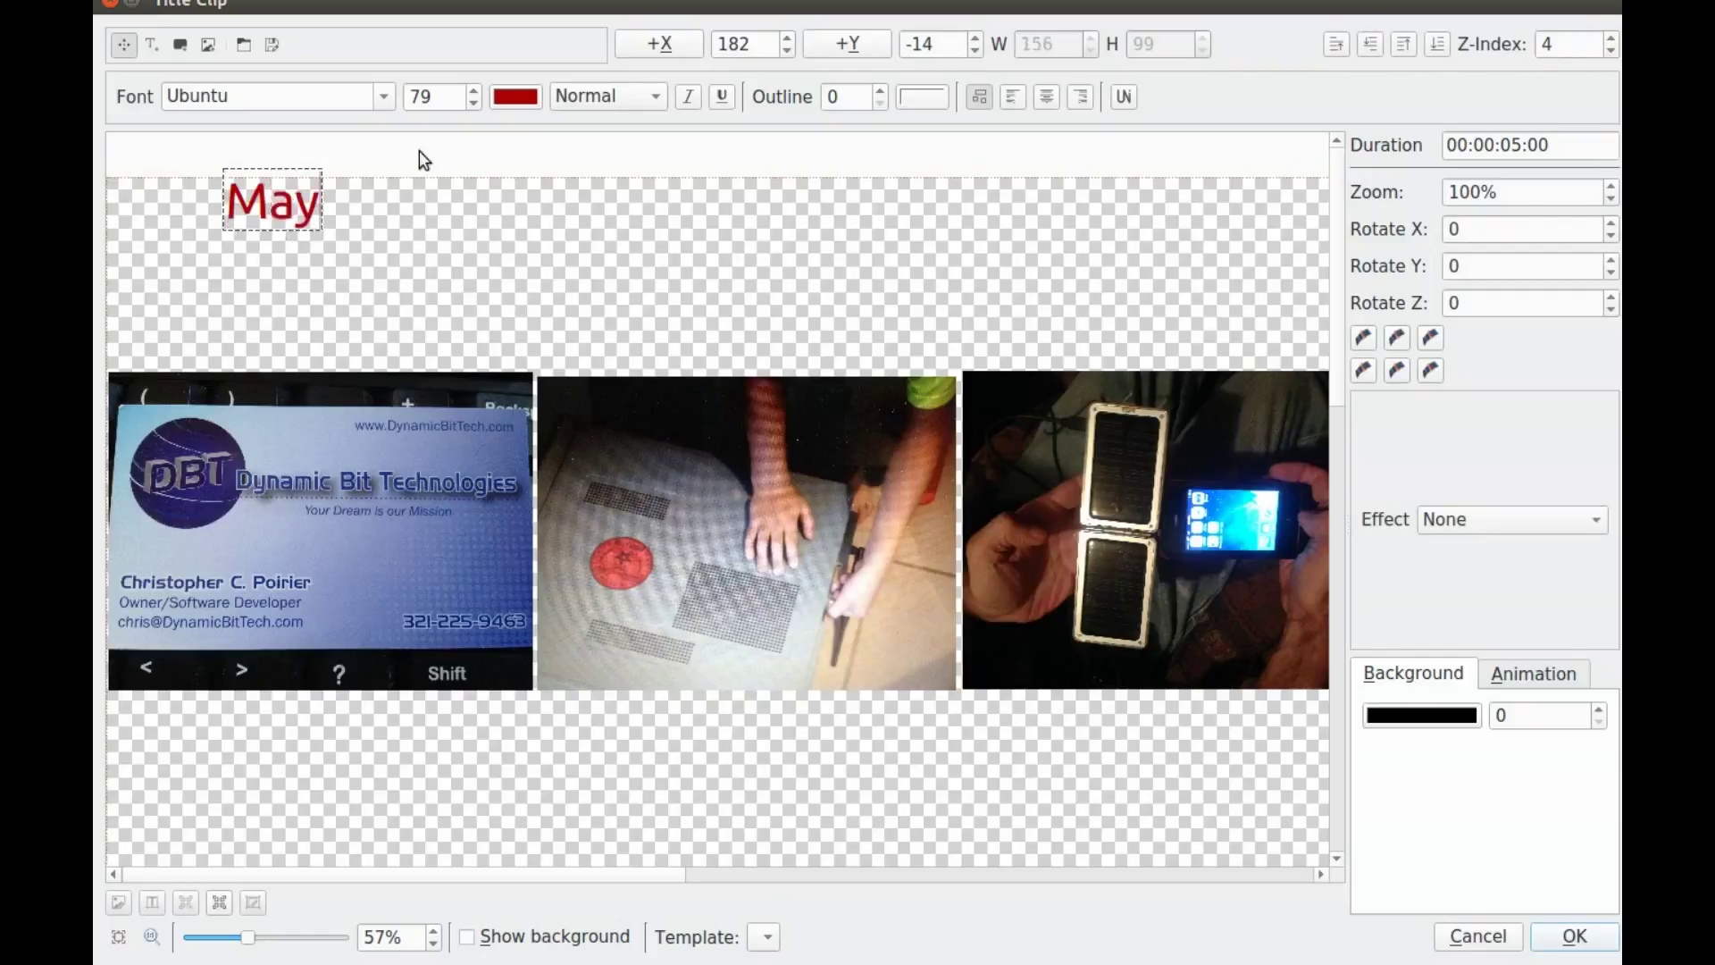
pyautogui.write('be you')
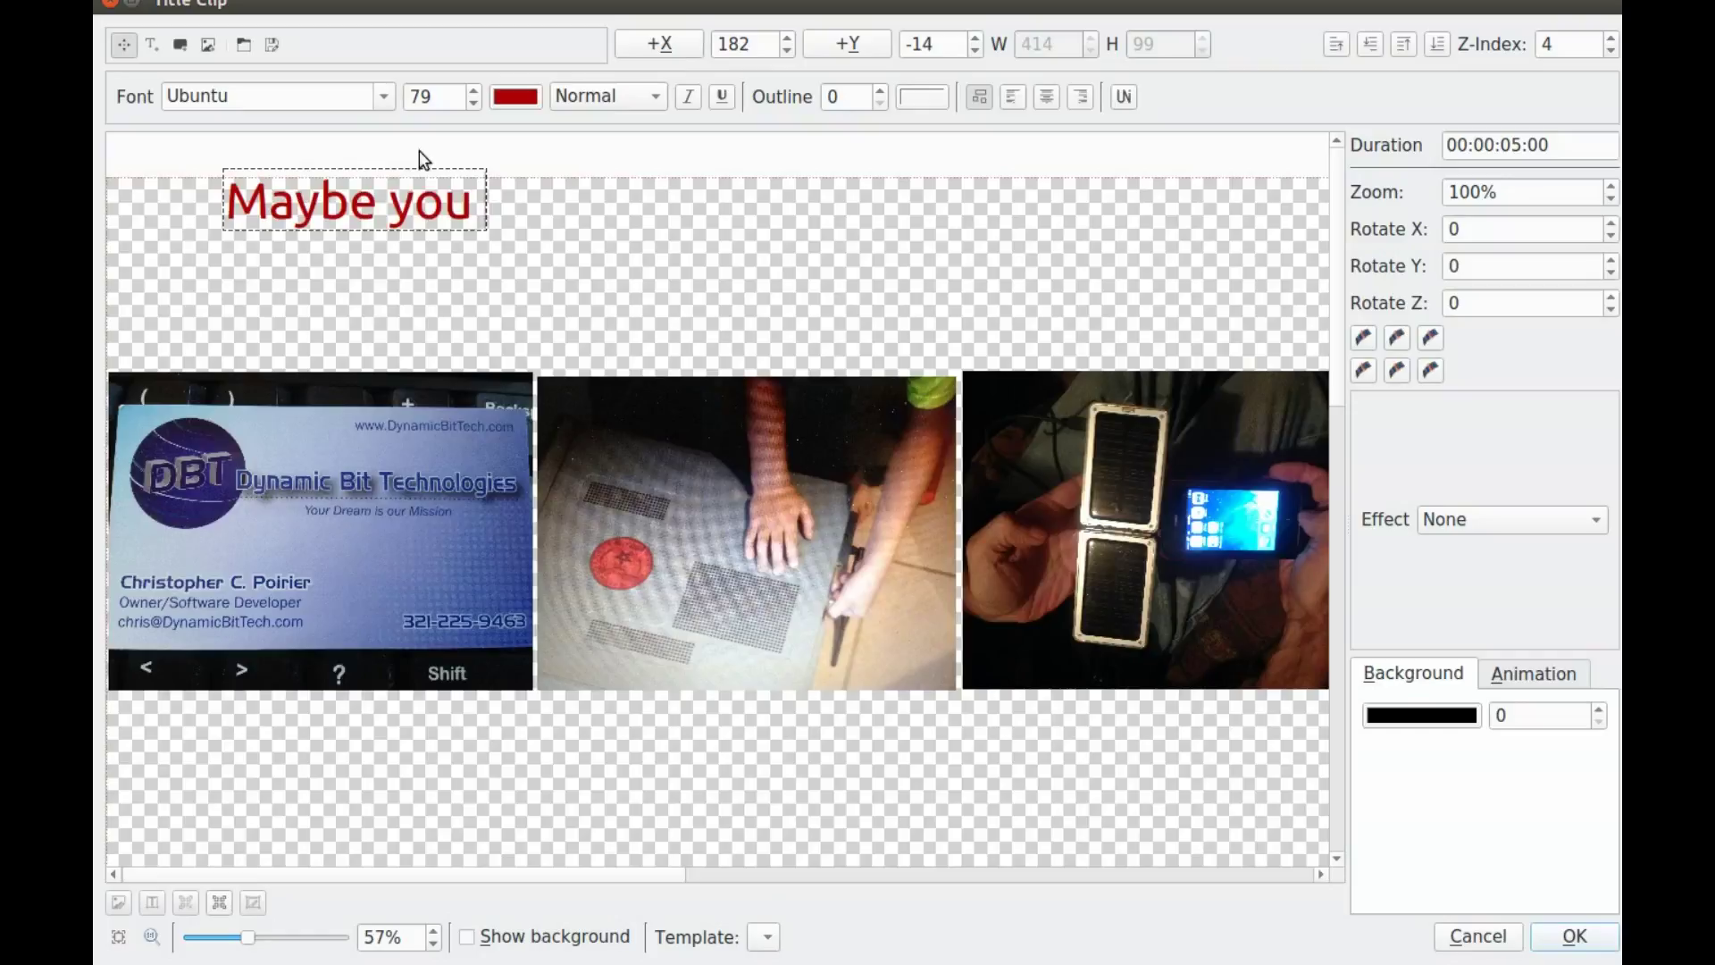
pyautogui.write(' w')
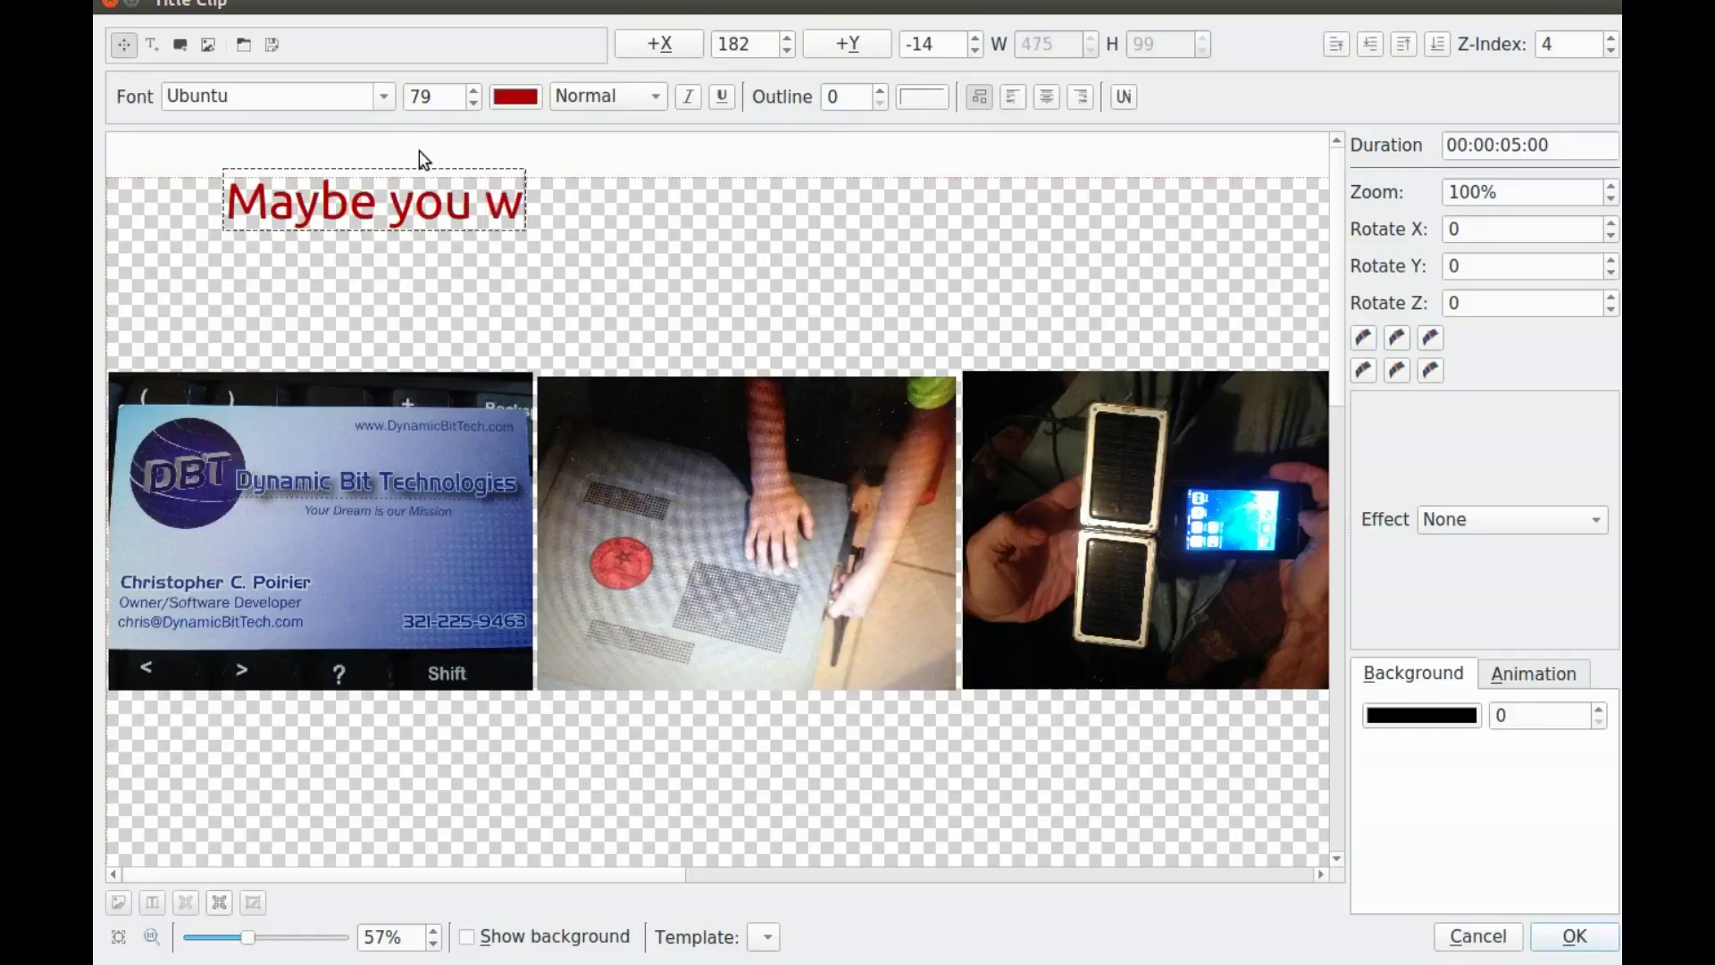
pyautogui.press('BackSpace')
pyautogui.press('BackSpace')
pyautogui.write('need to')
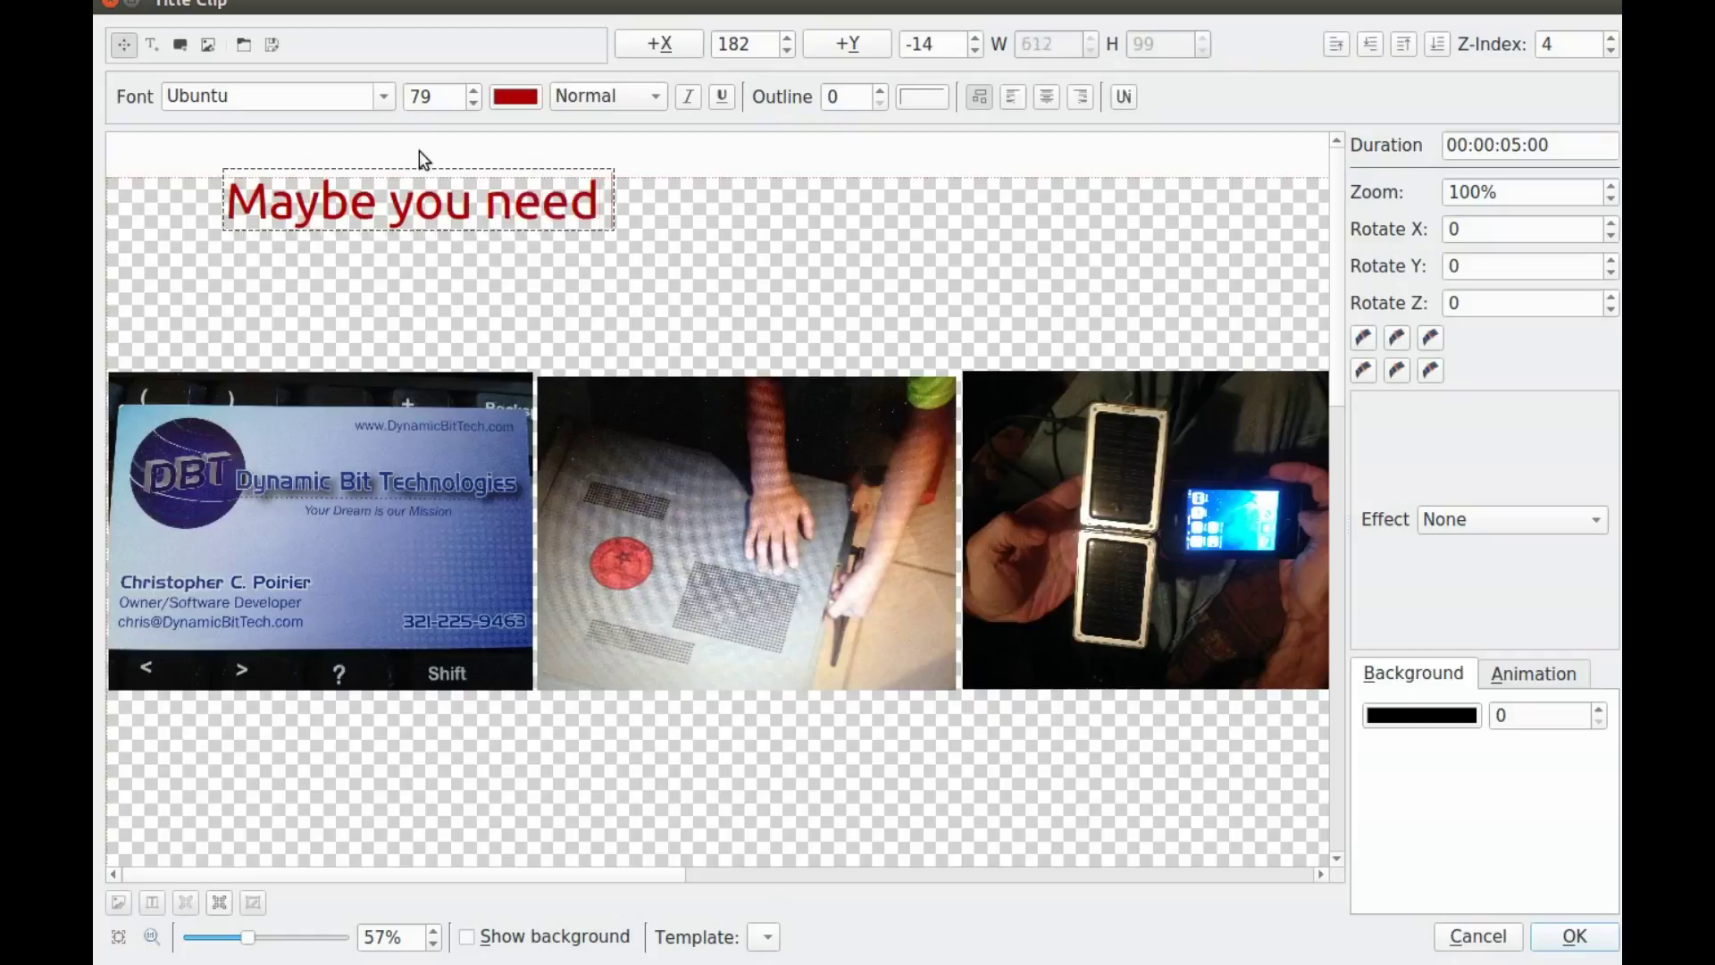
pyautogui.write(' a')
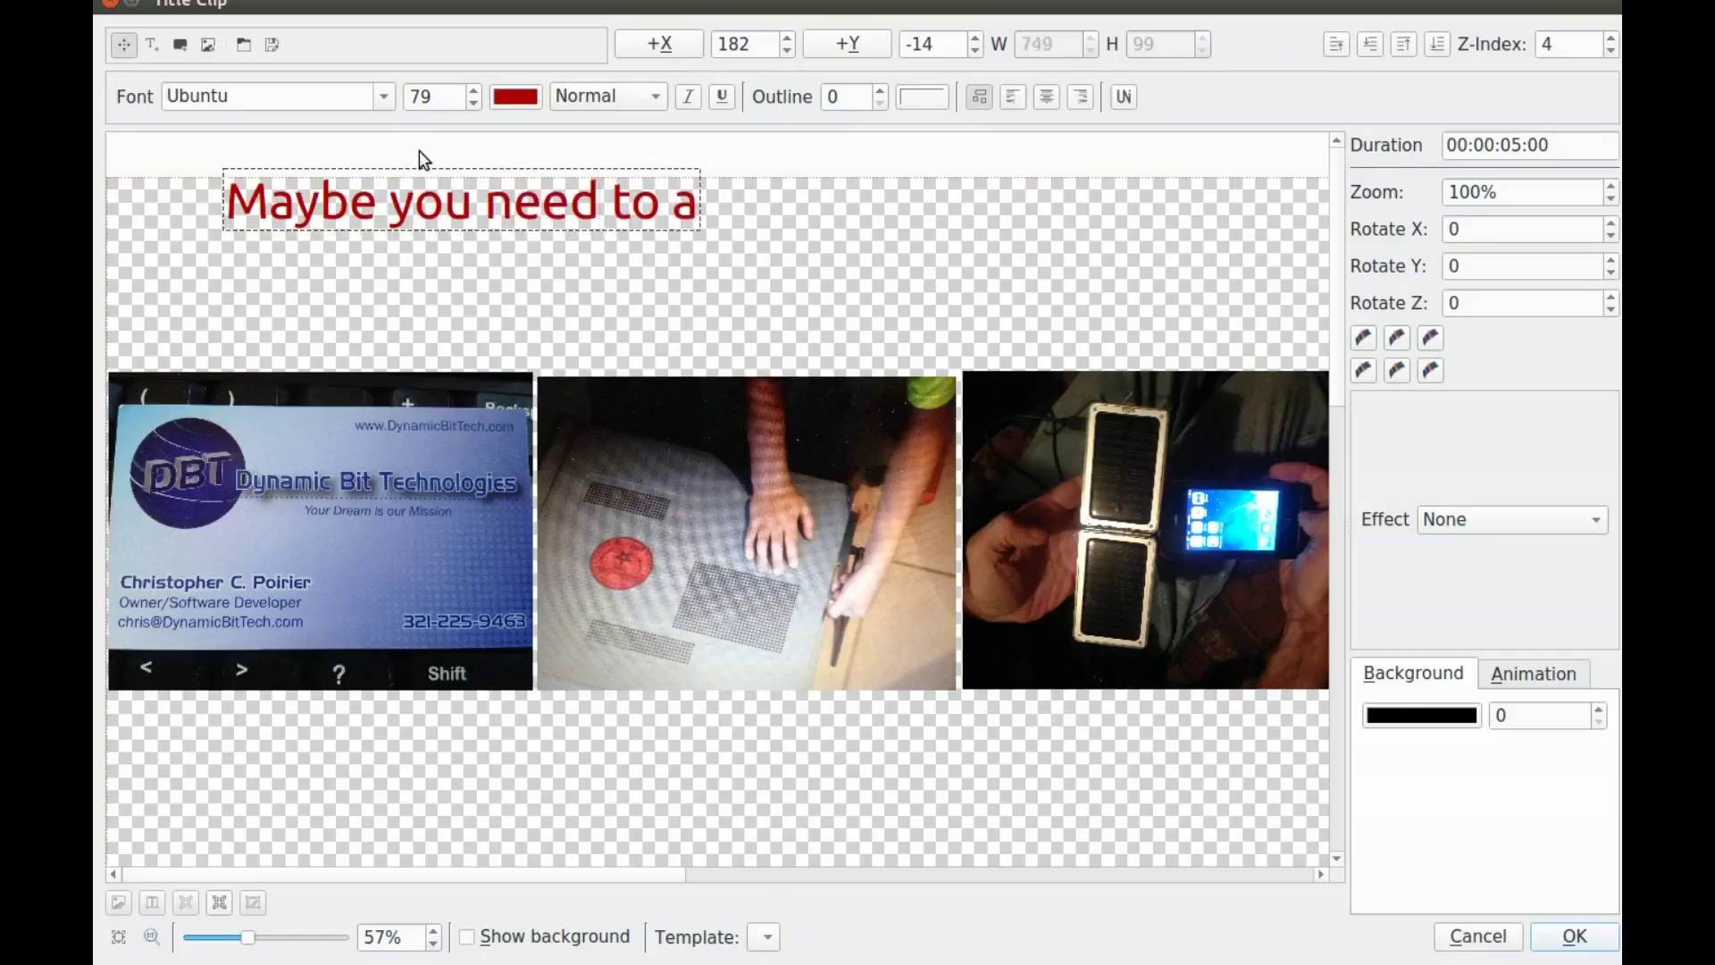
pyautogui.write('dd')
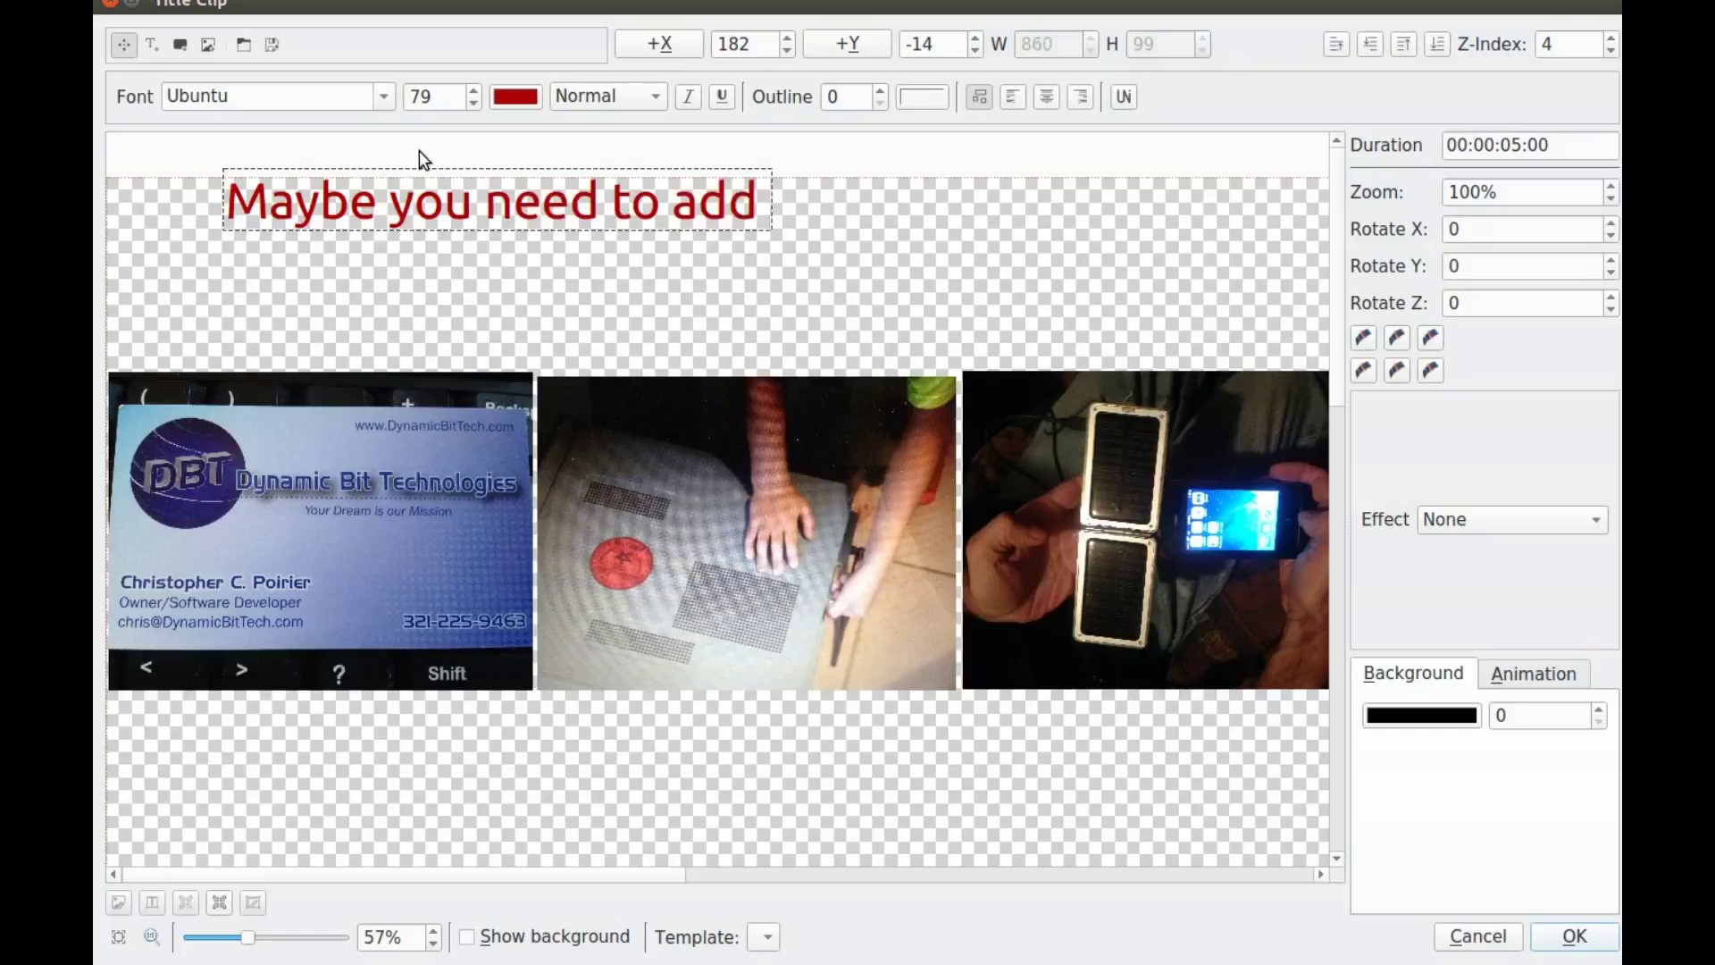
pyautogui.write(' more th')
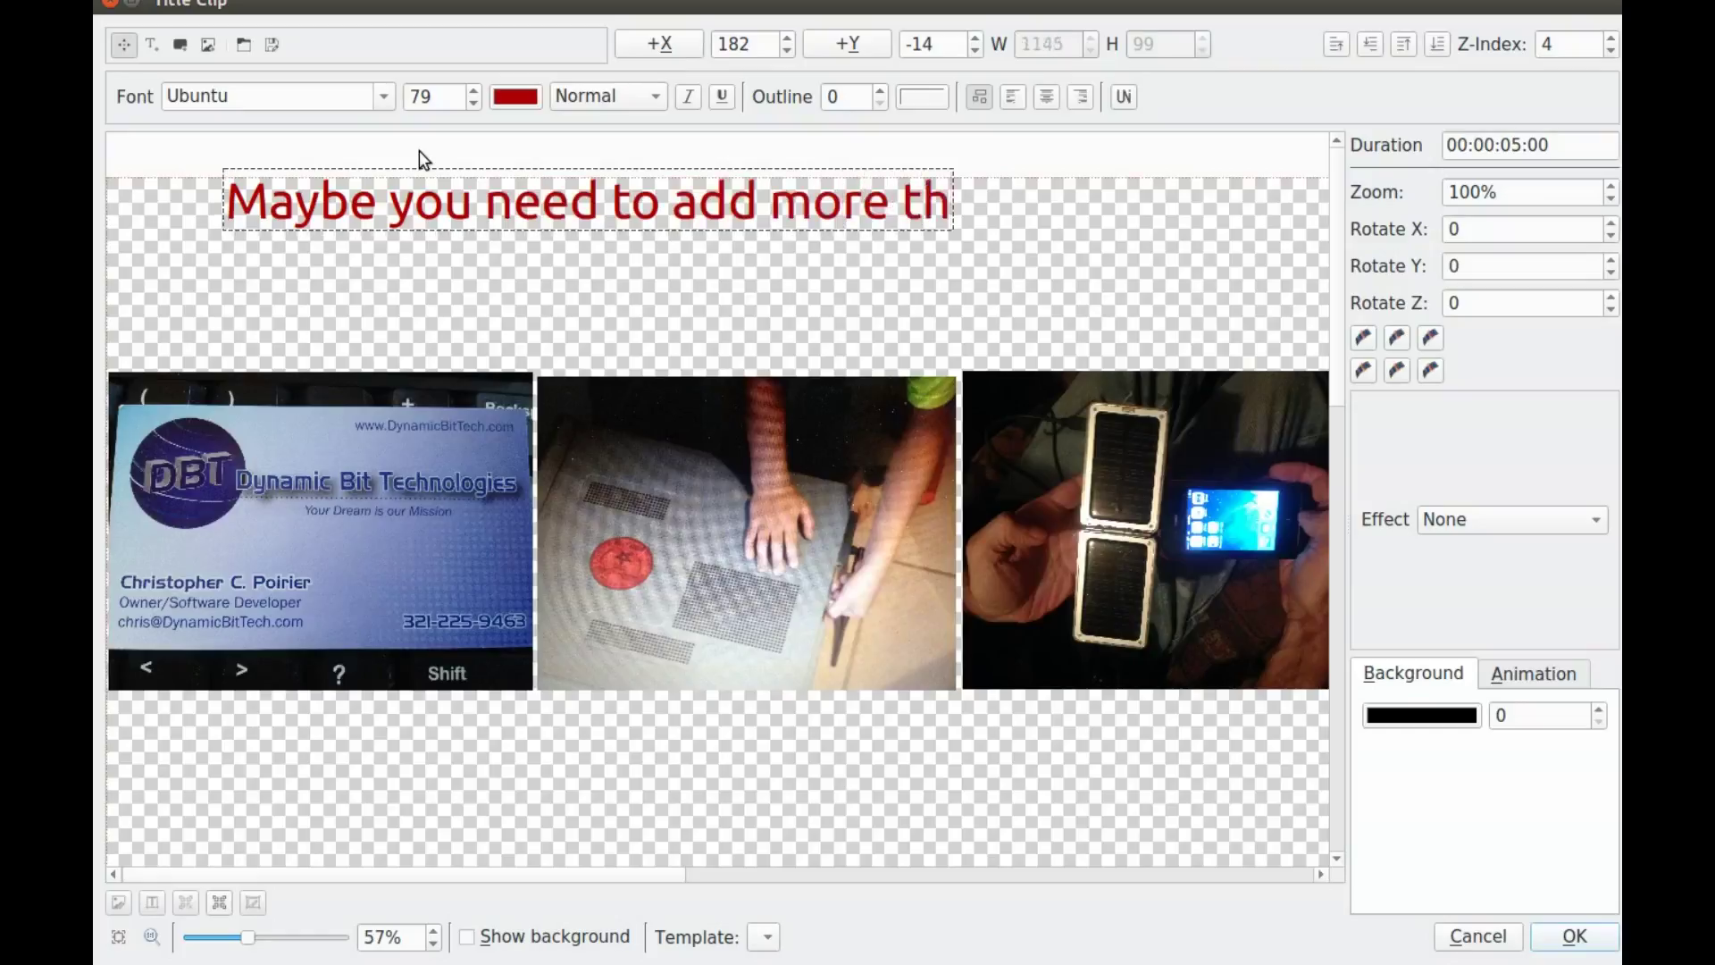
pyautogui.write('an o')
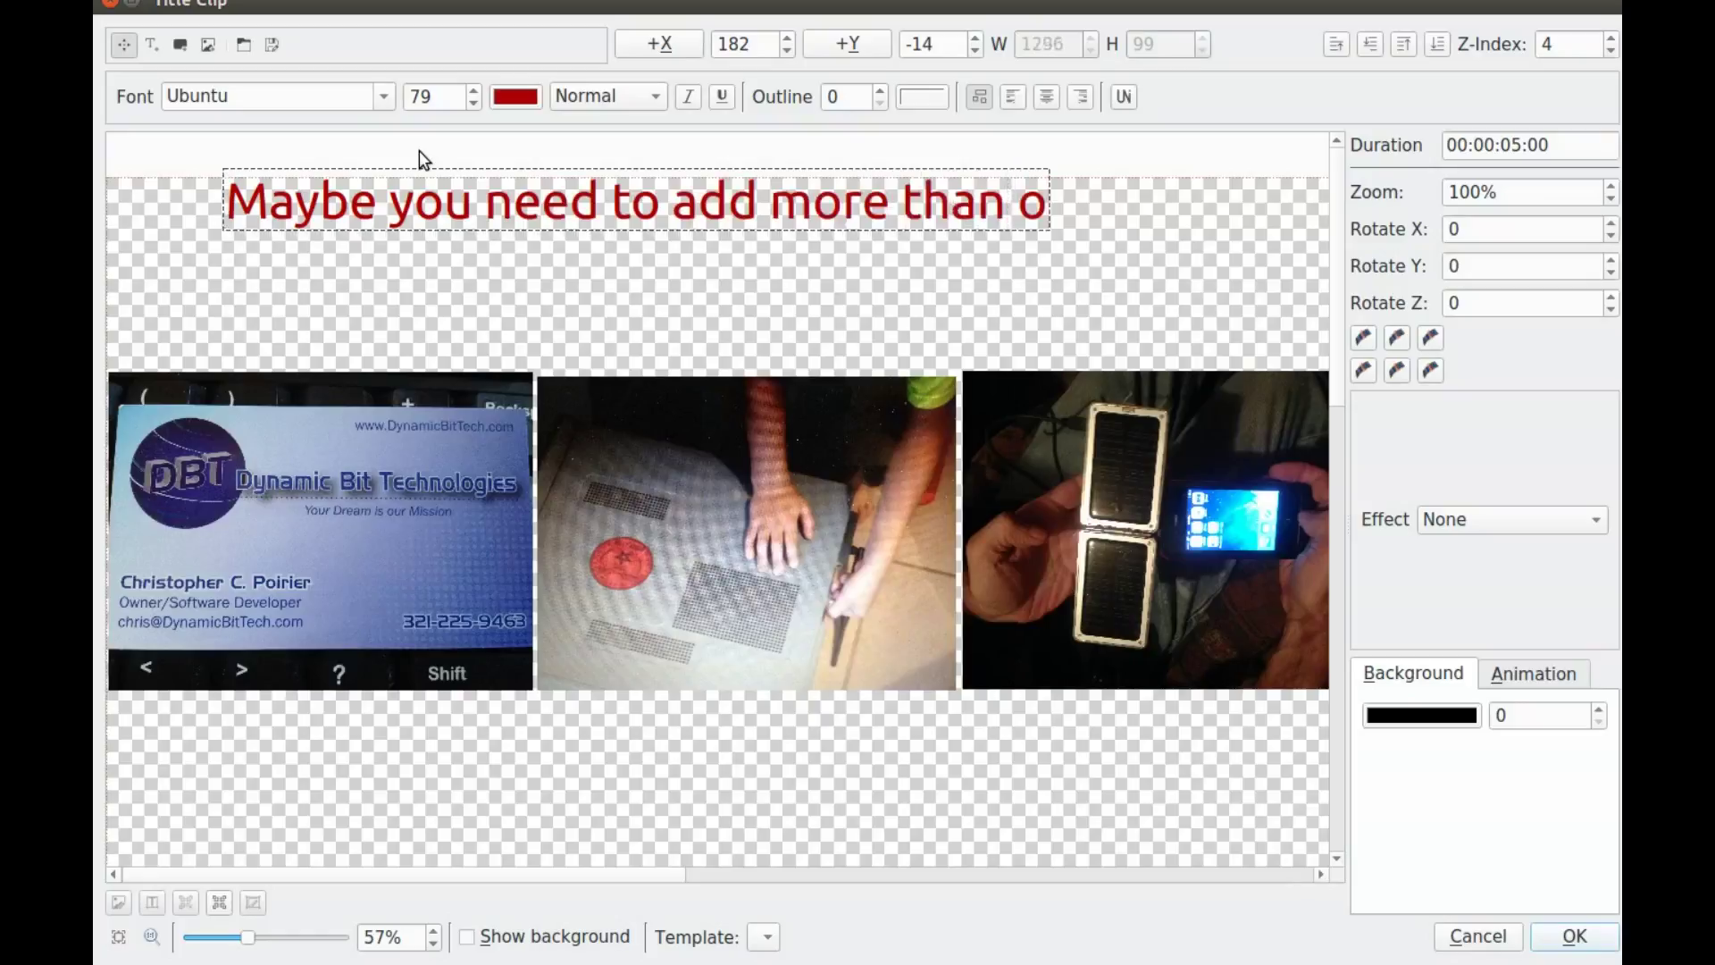
pyautogui.write('ne ')
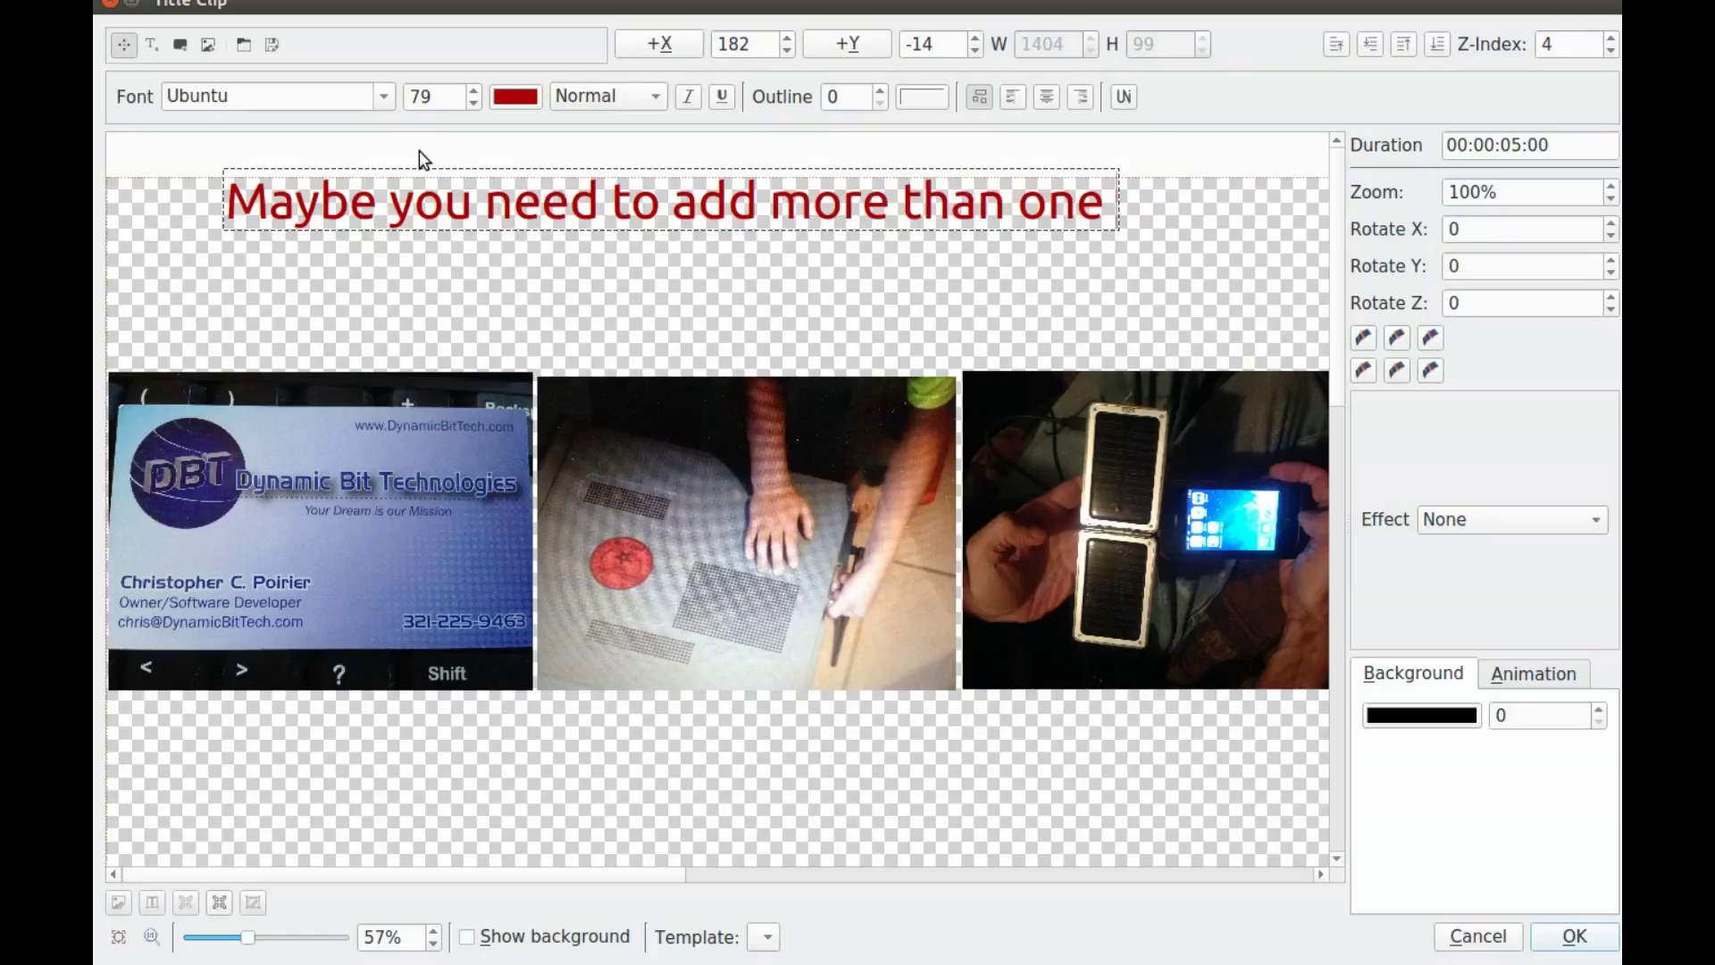
pyautogui.write('ph')
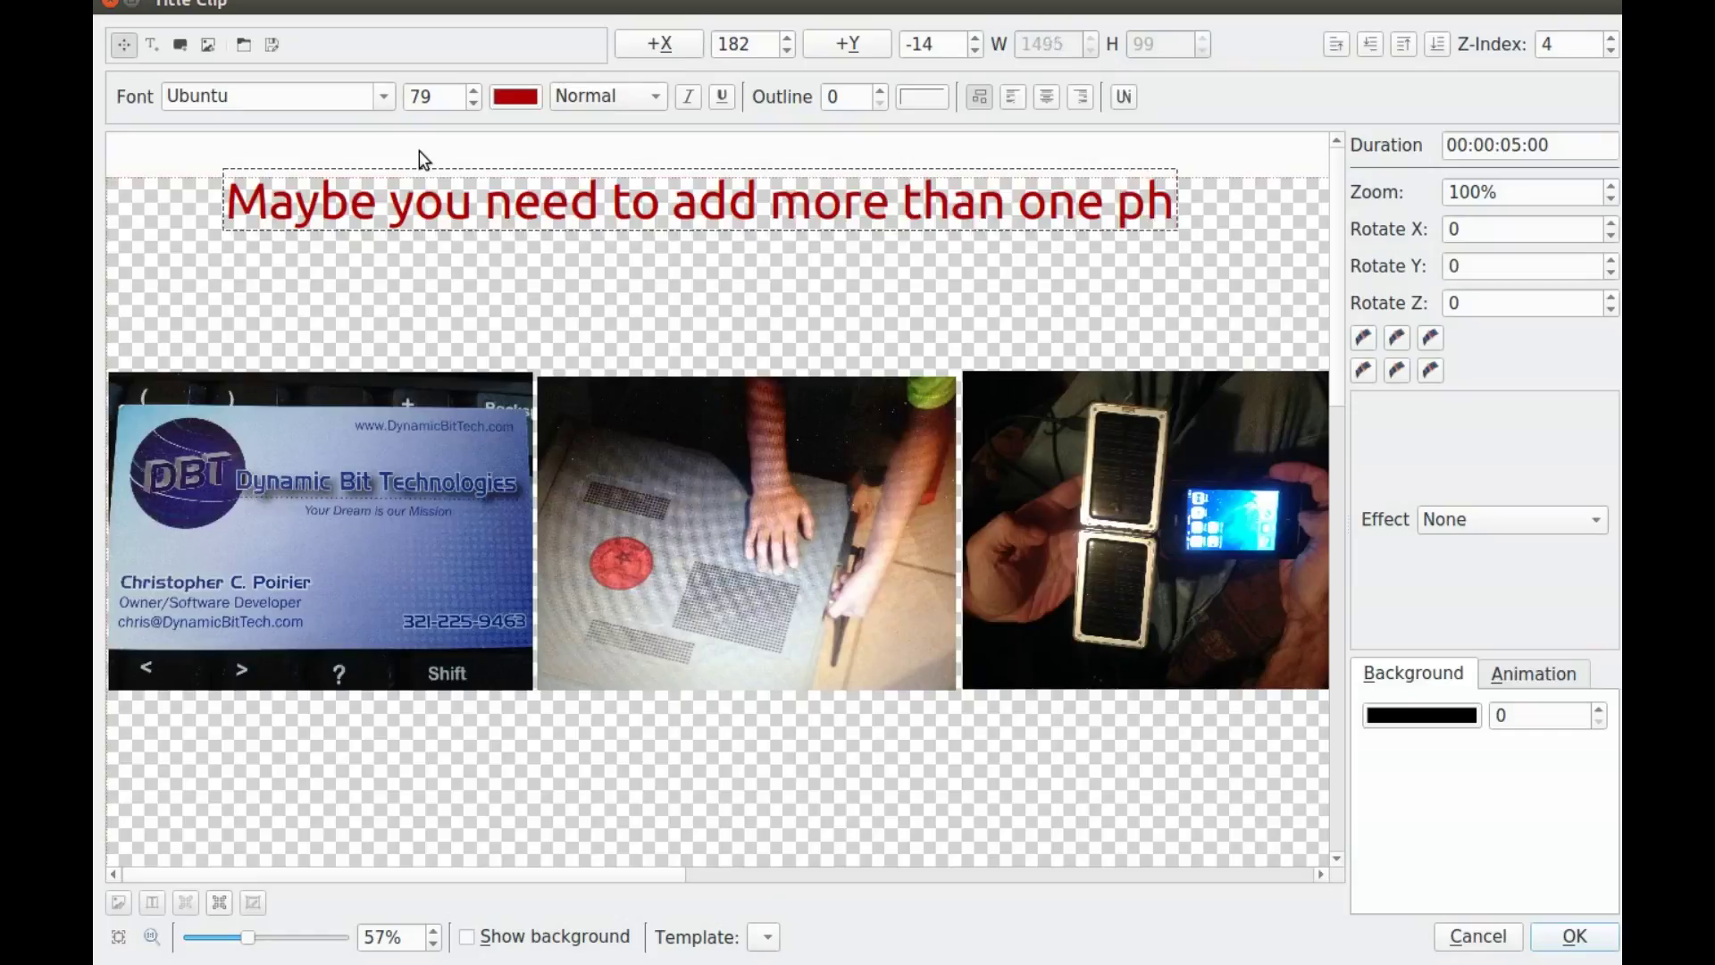
pyautogui.write('oto')
pyautogui.click(152, 45)
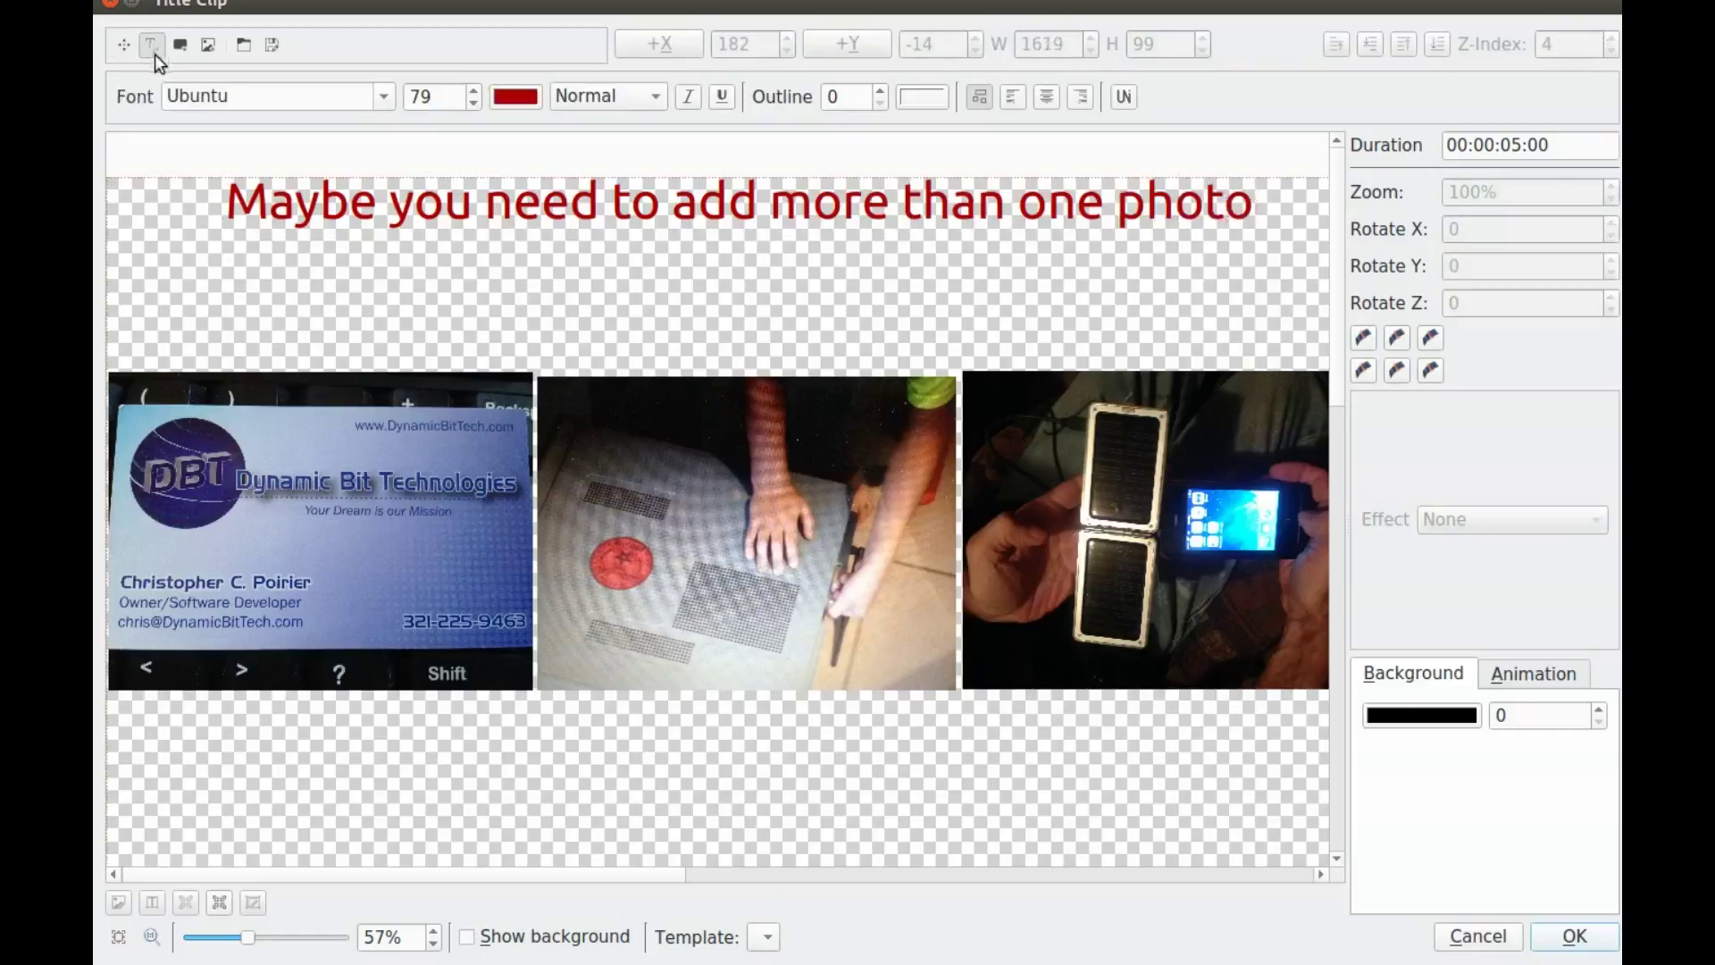
# - Switch the font colour to blue and type 'Advertising and showing creative ideas' below the red line
pyautogui.click(512, 94)
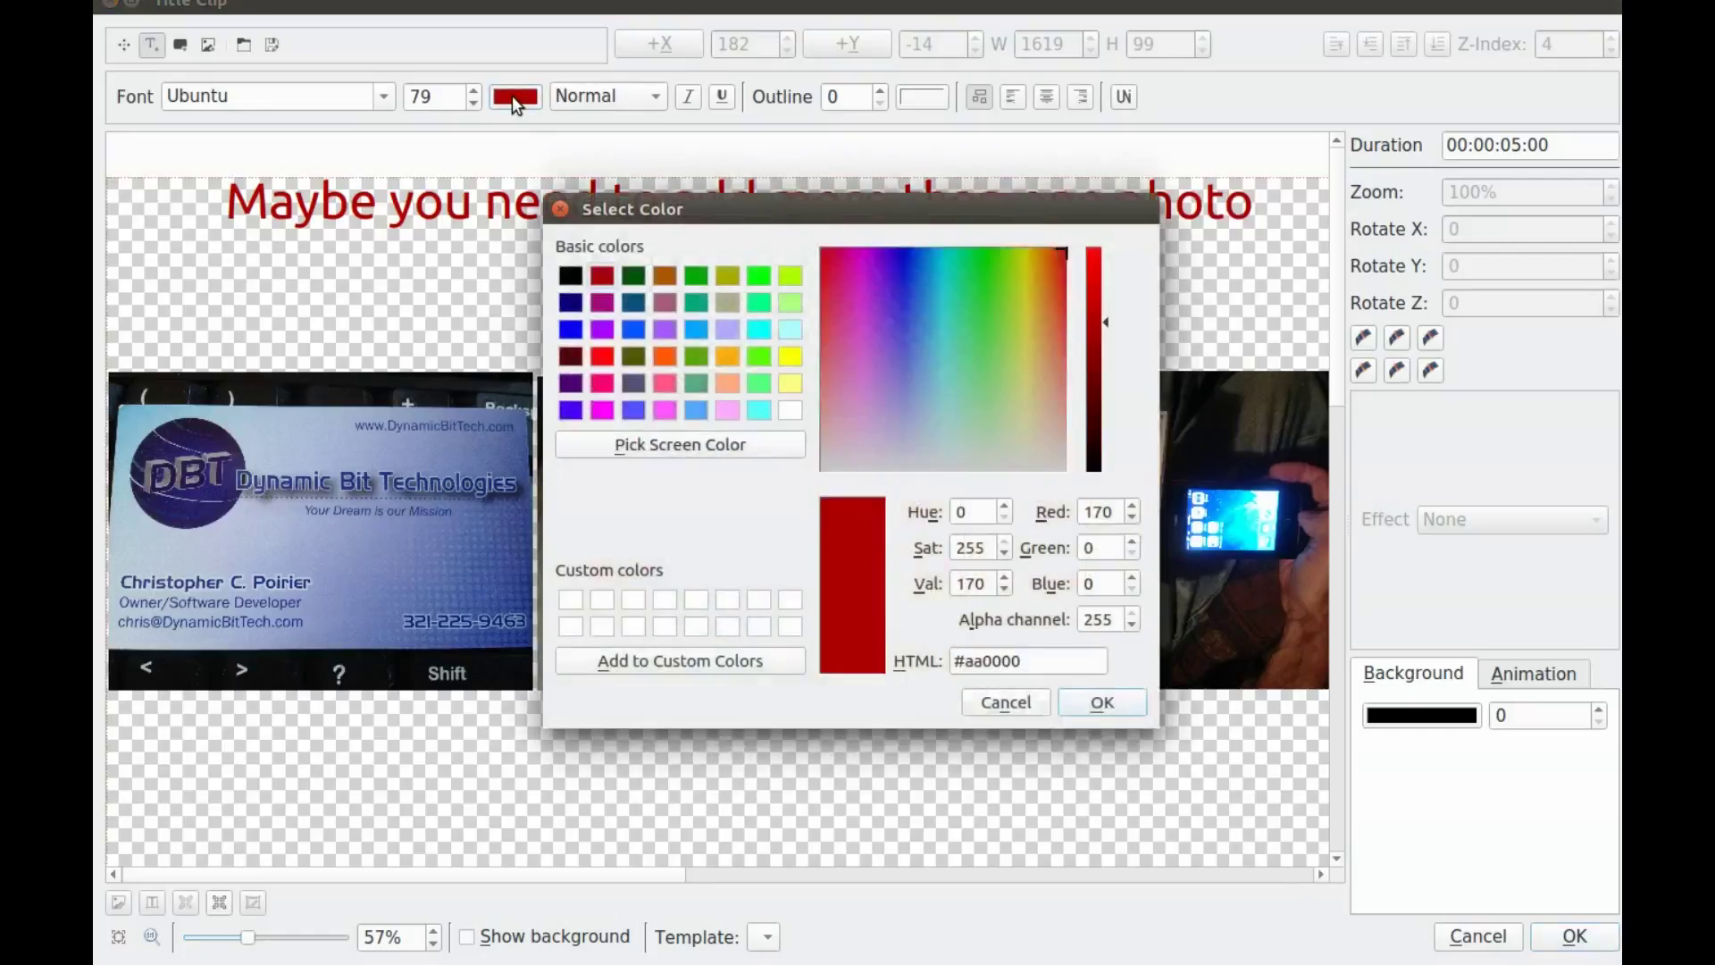
pyautogui.click(570, 329)
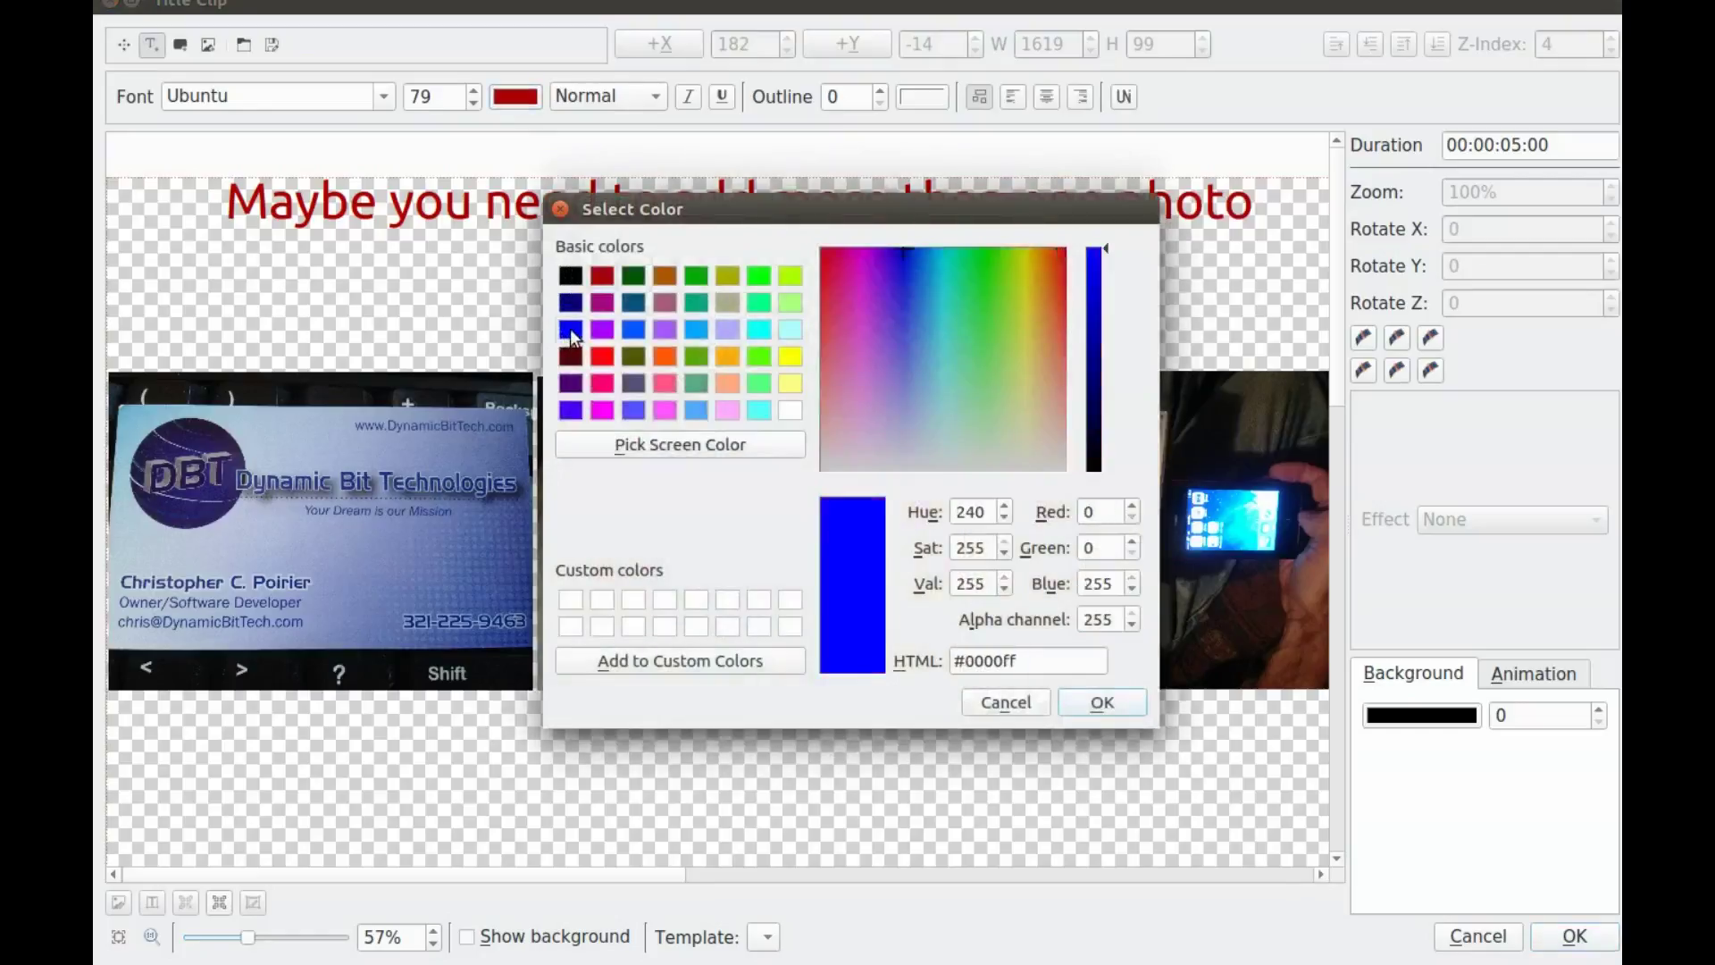
pyautogui.click(1103, 704)
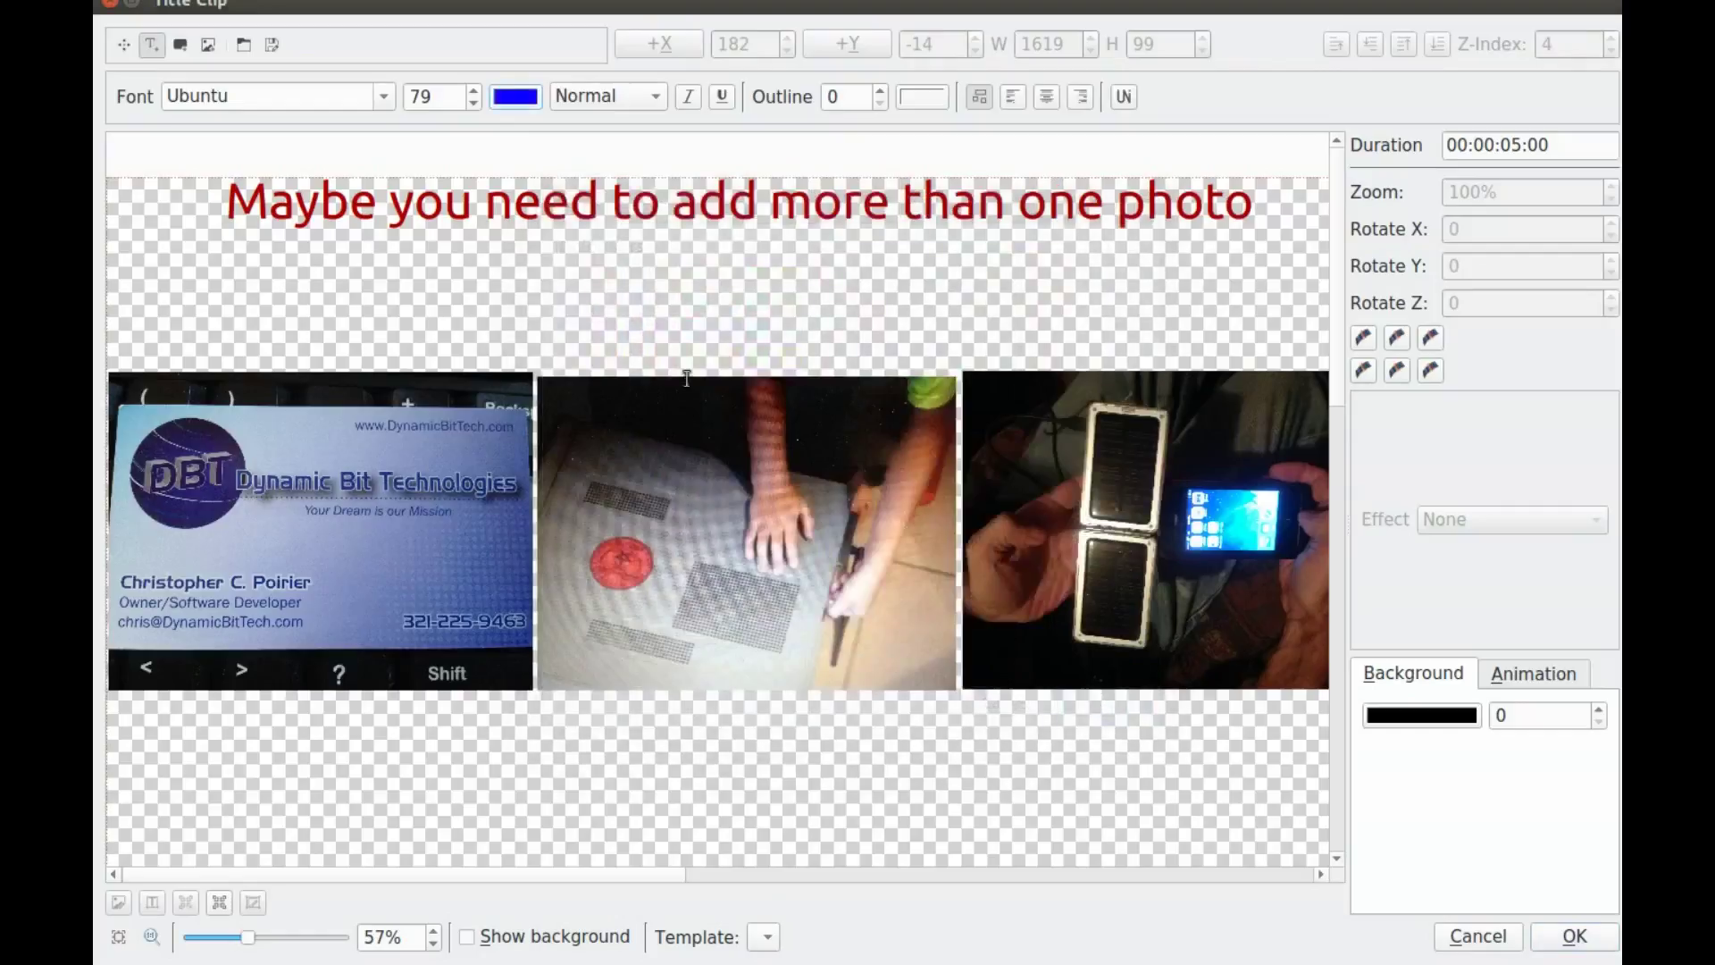
pyautogui.click(282, 286)
pyautogui.write('A')
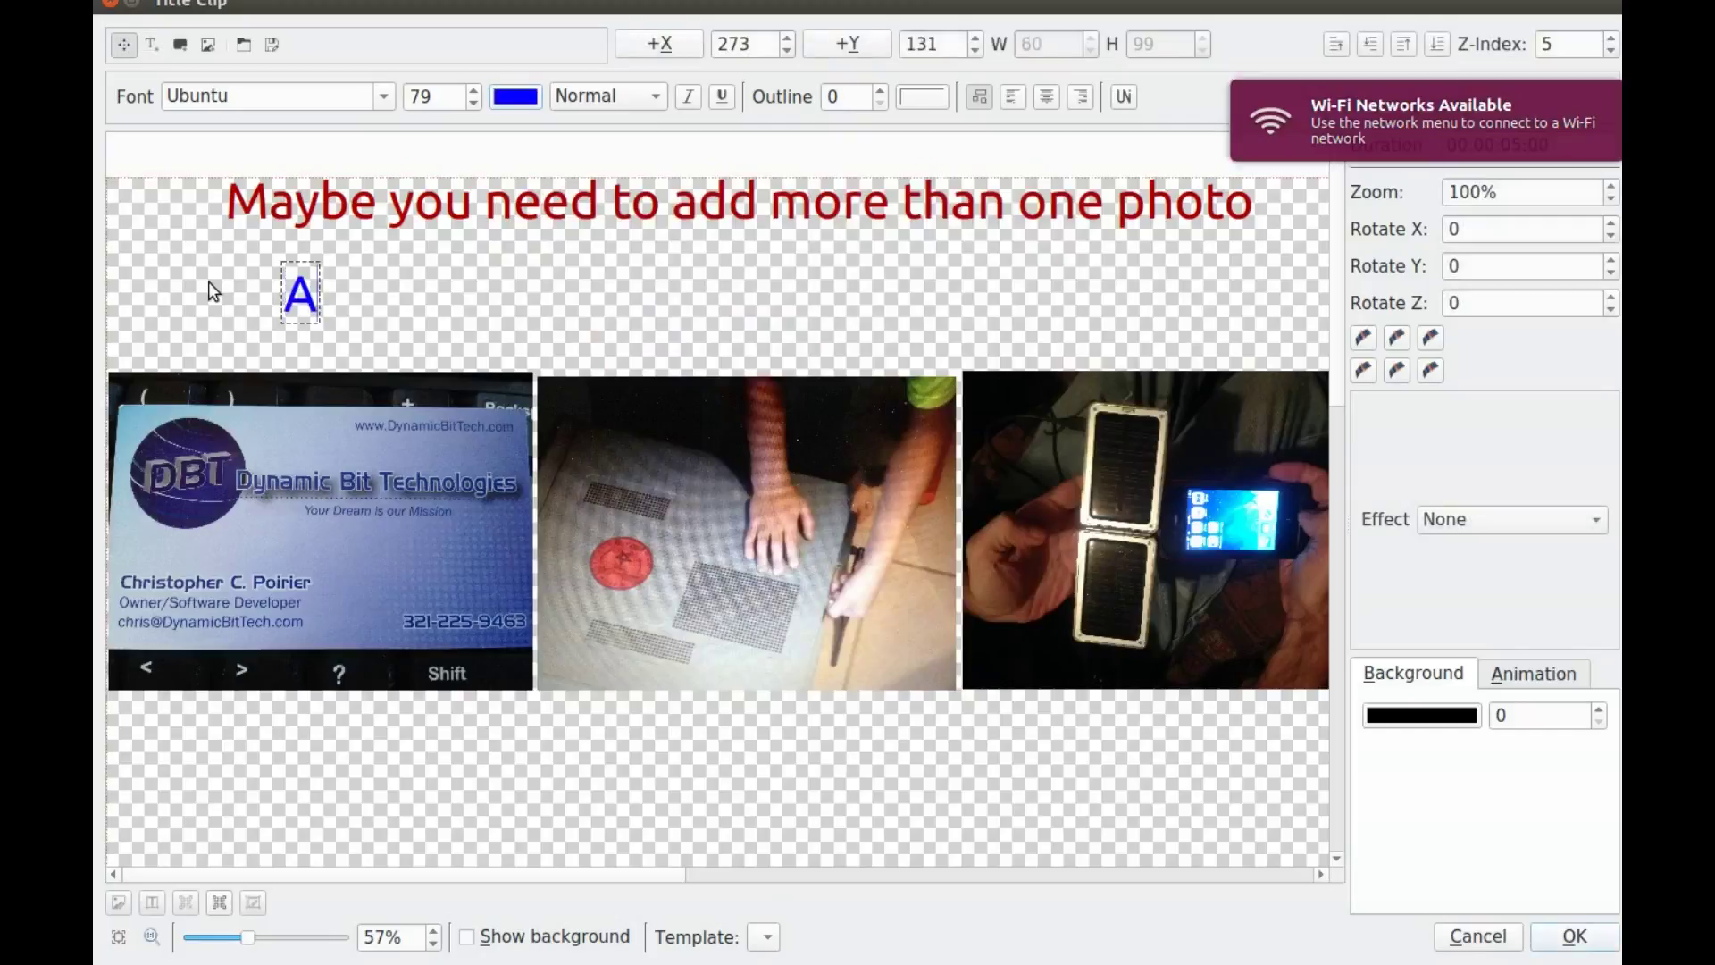
pyautogui.write('dver')
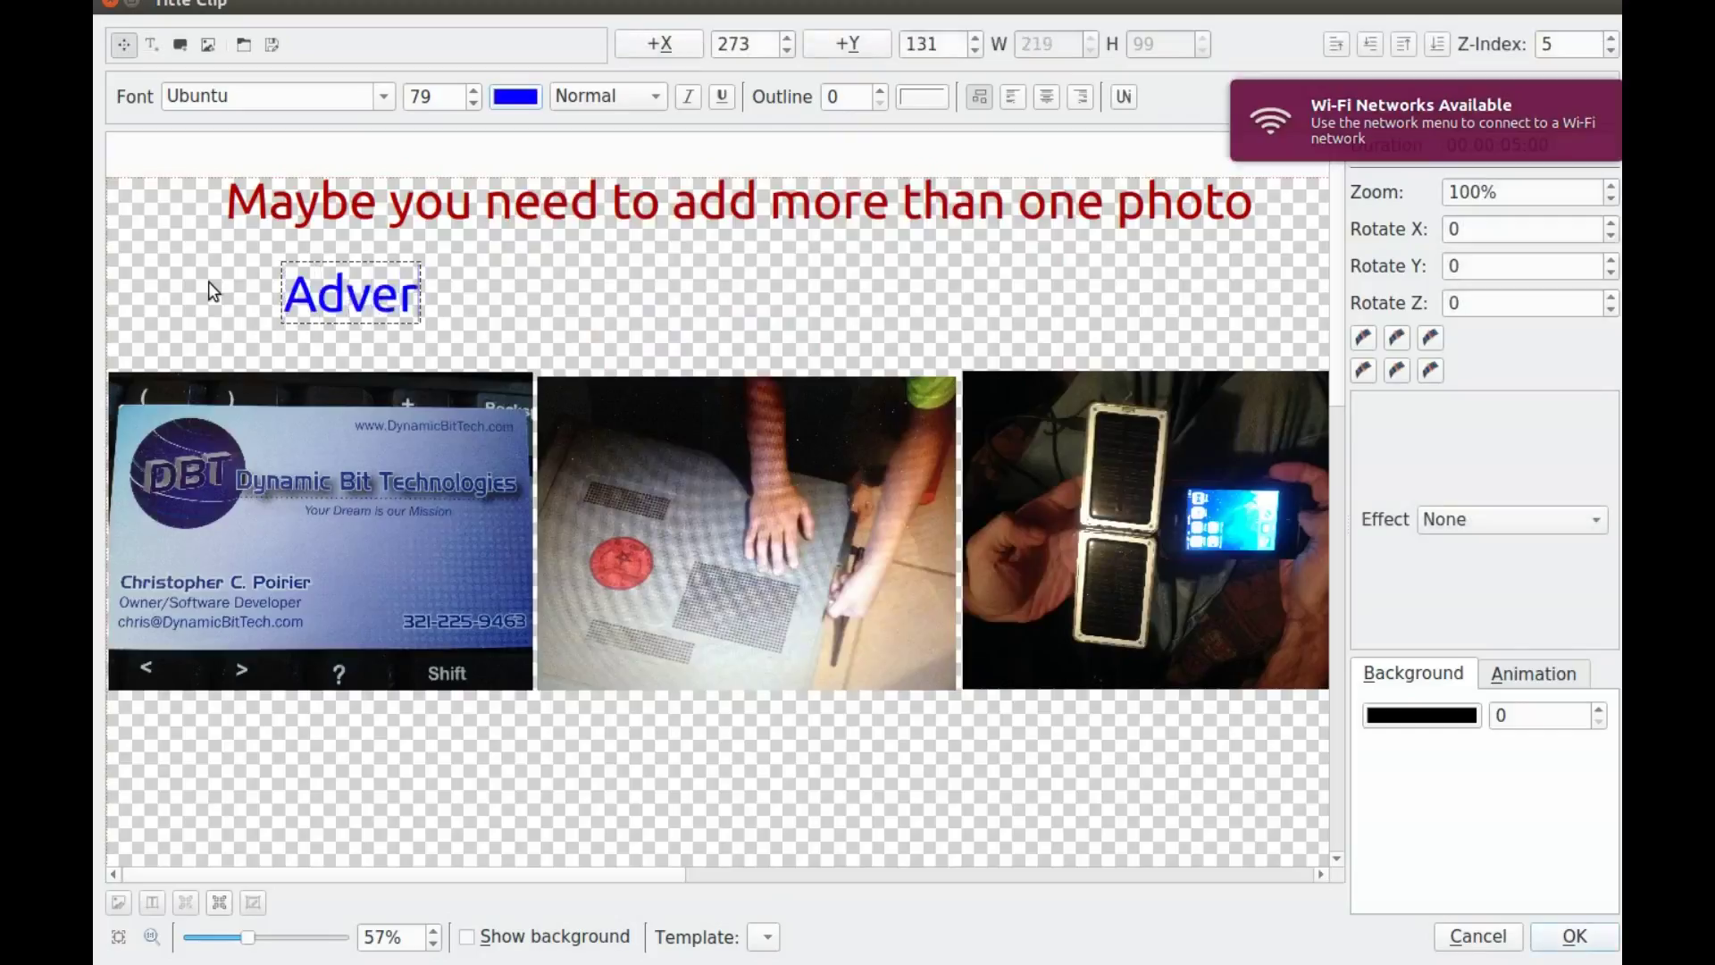
pyautogui.write('tisi')
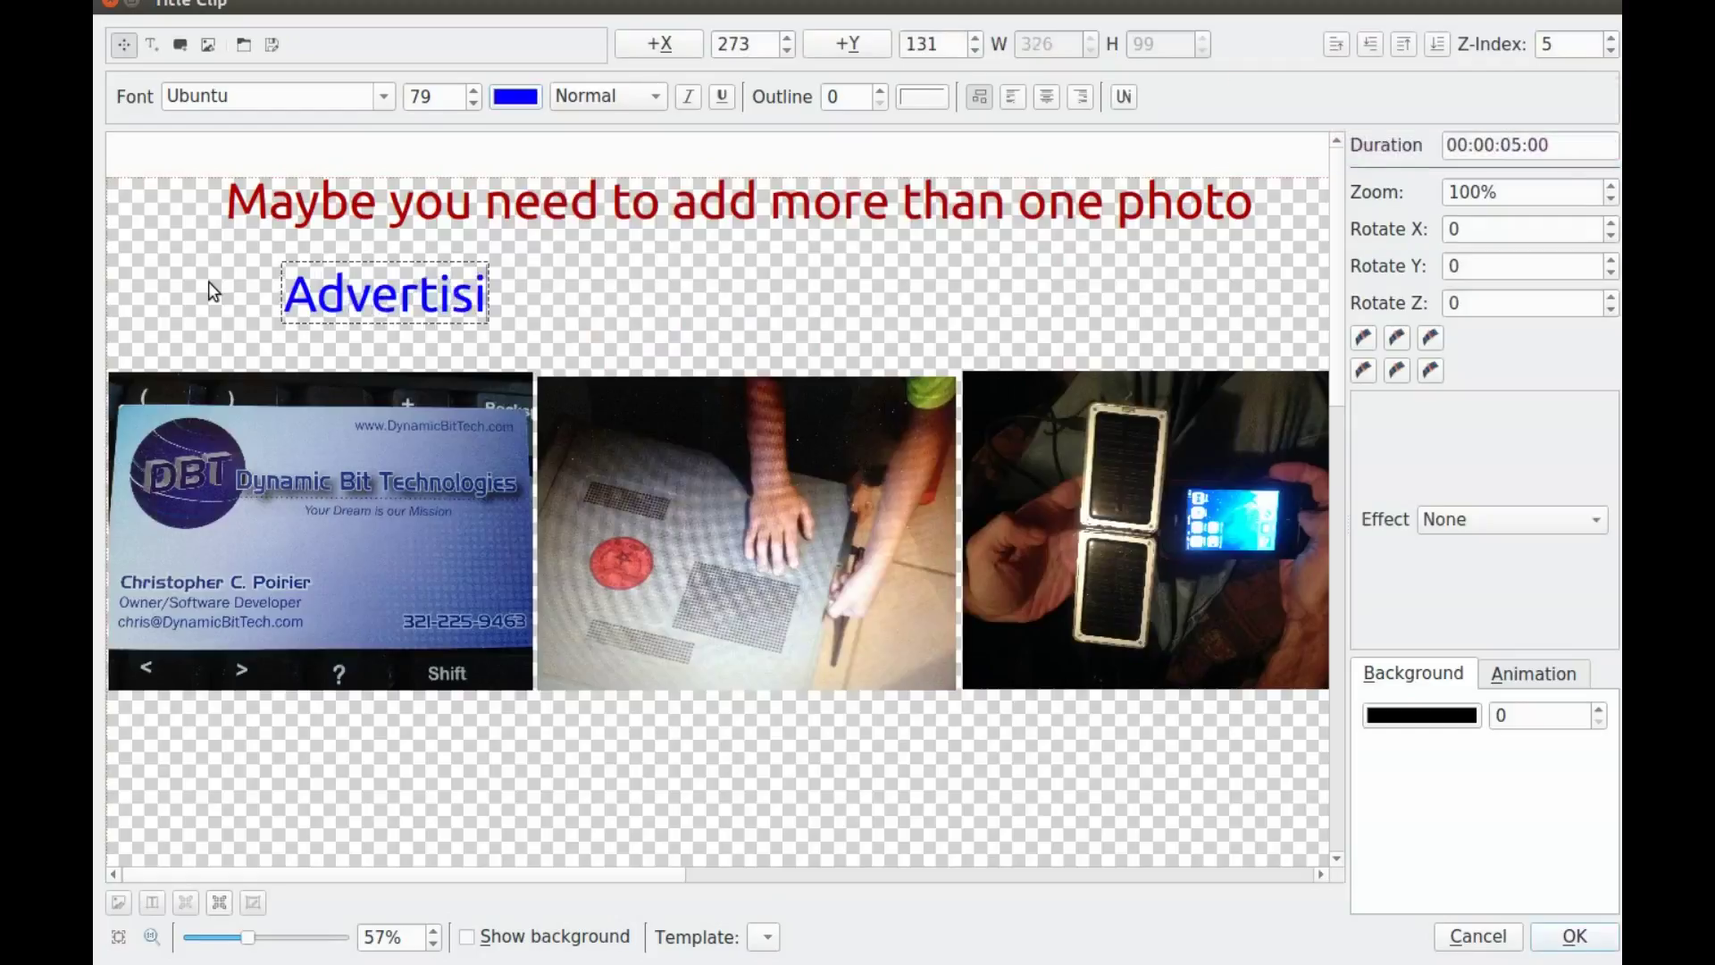
pyautogui.write('ng')
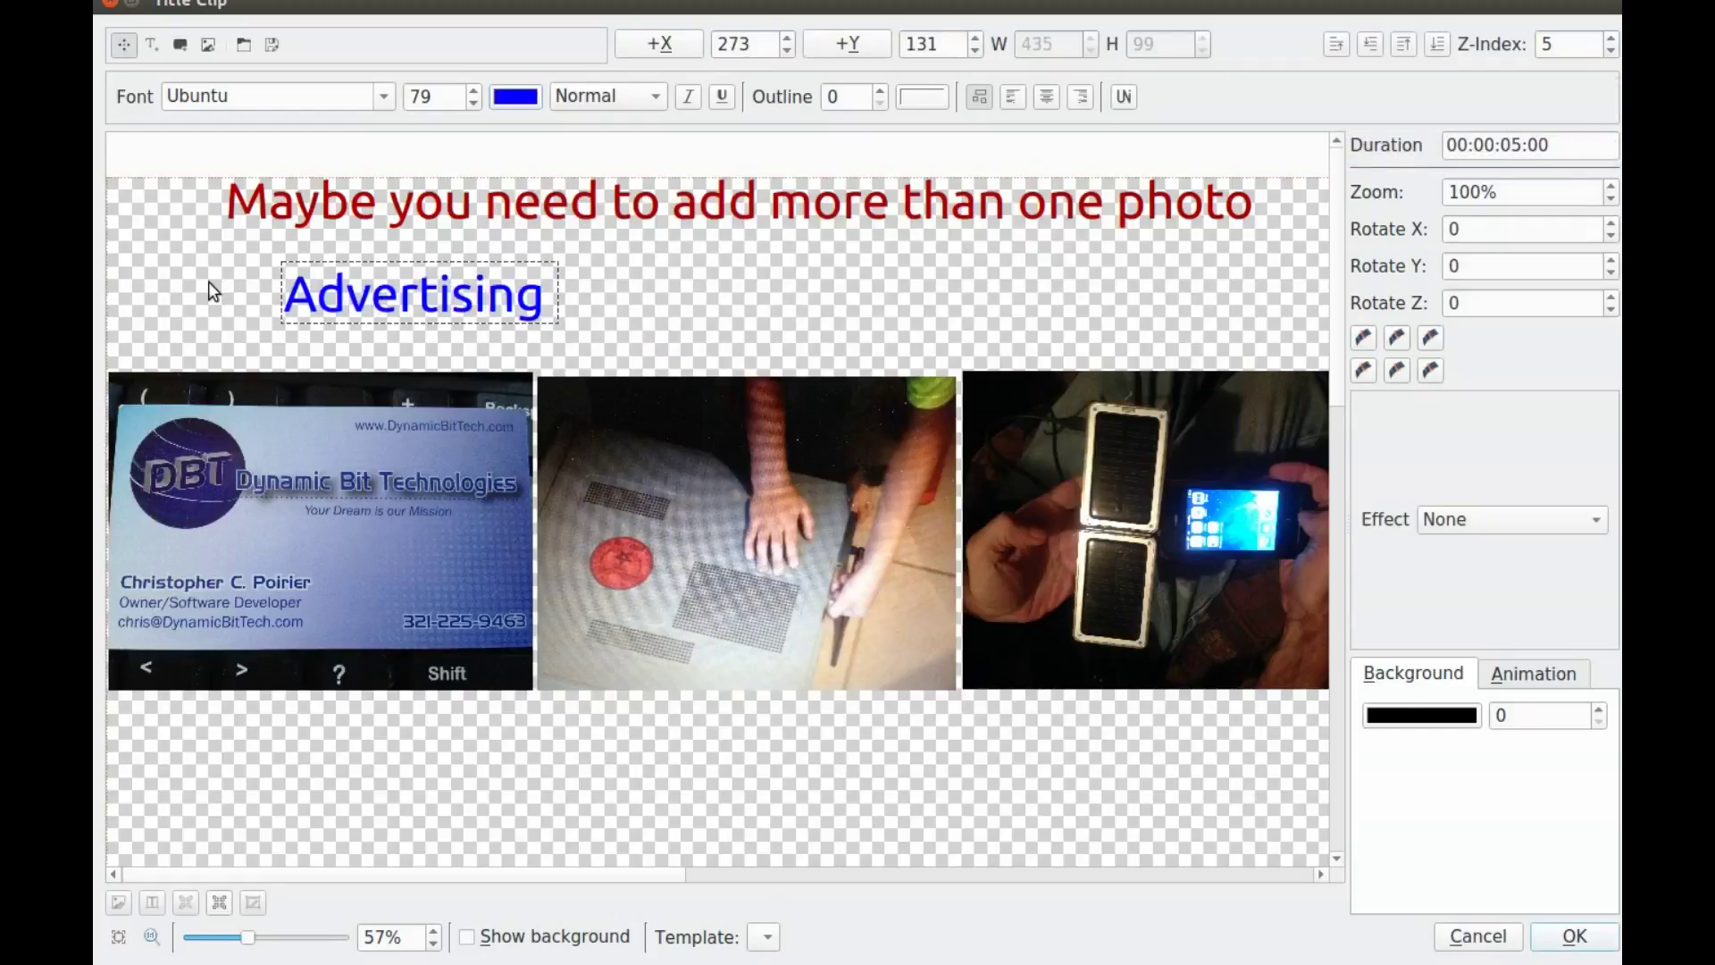
pyautogui.write(' and')
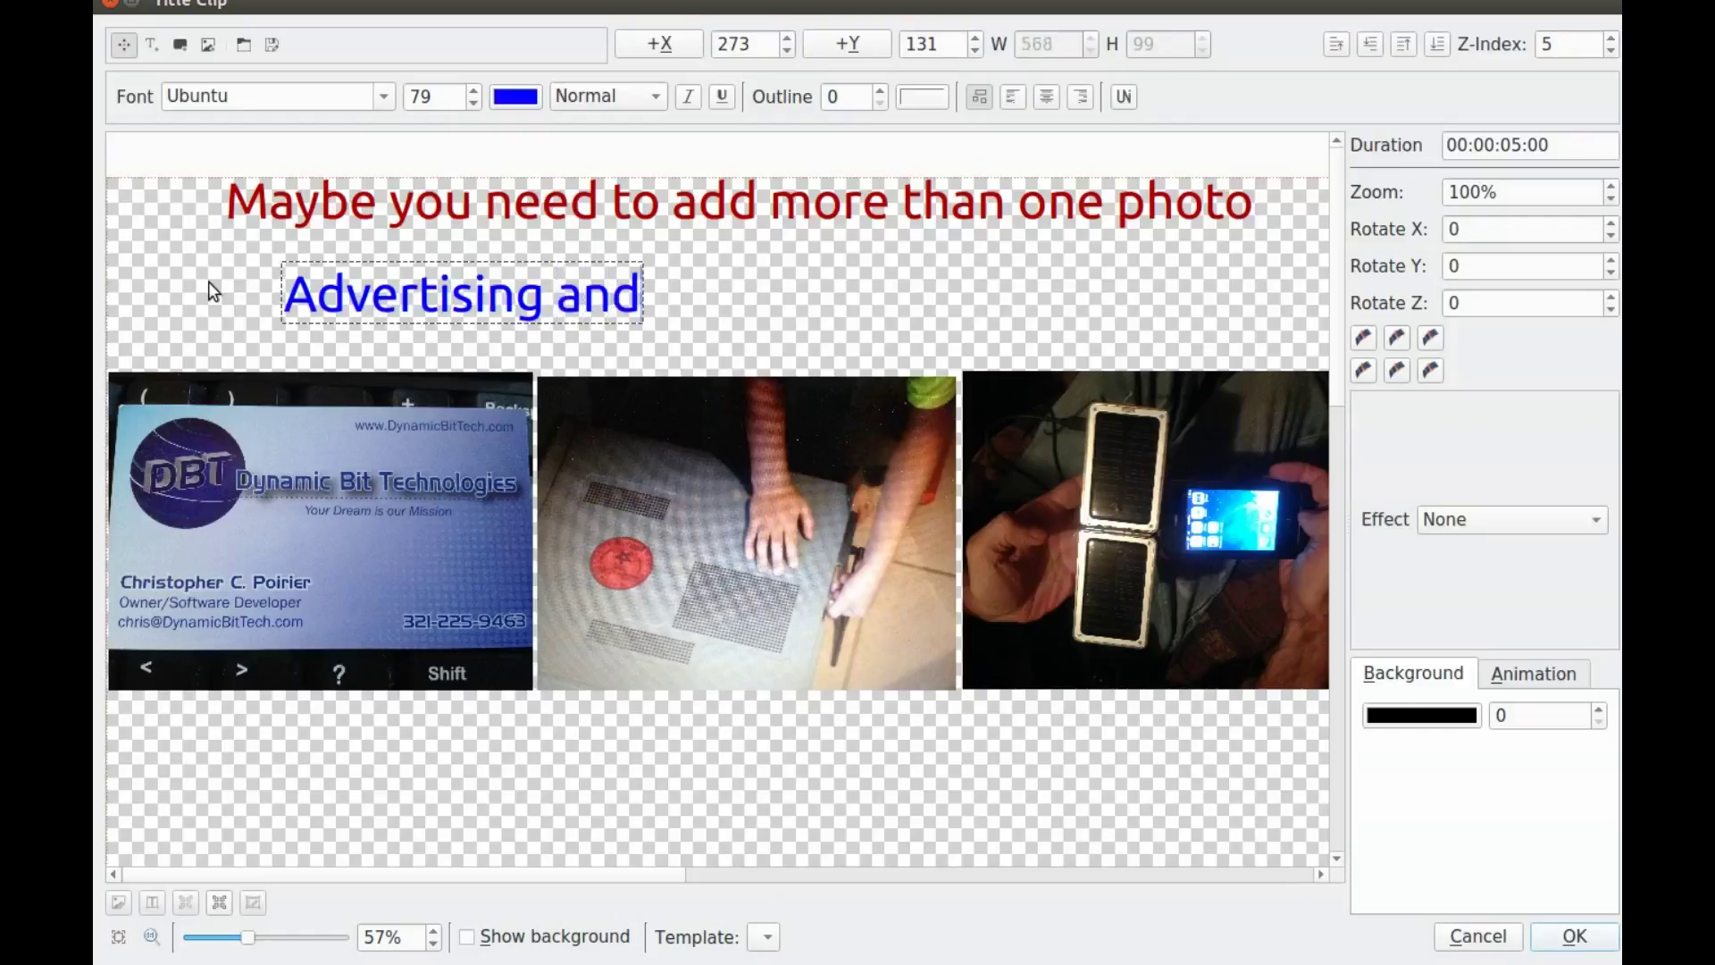
pyautogui.write(' s')
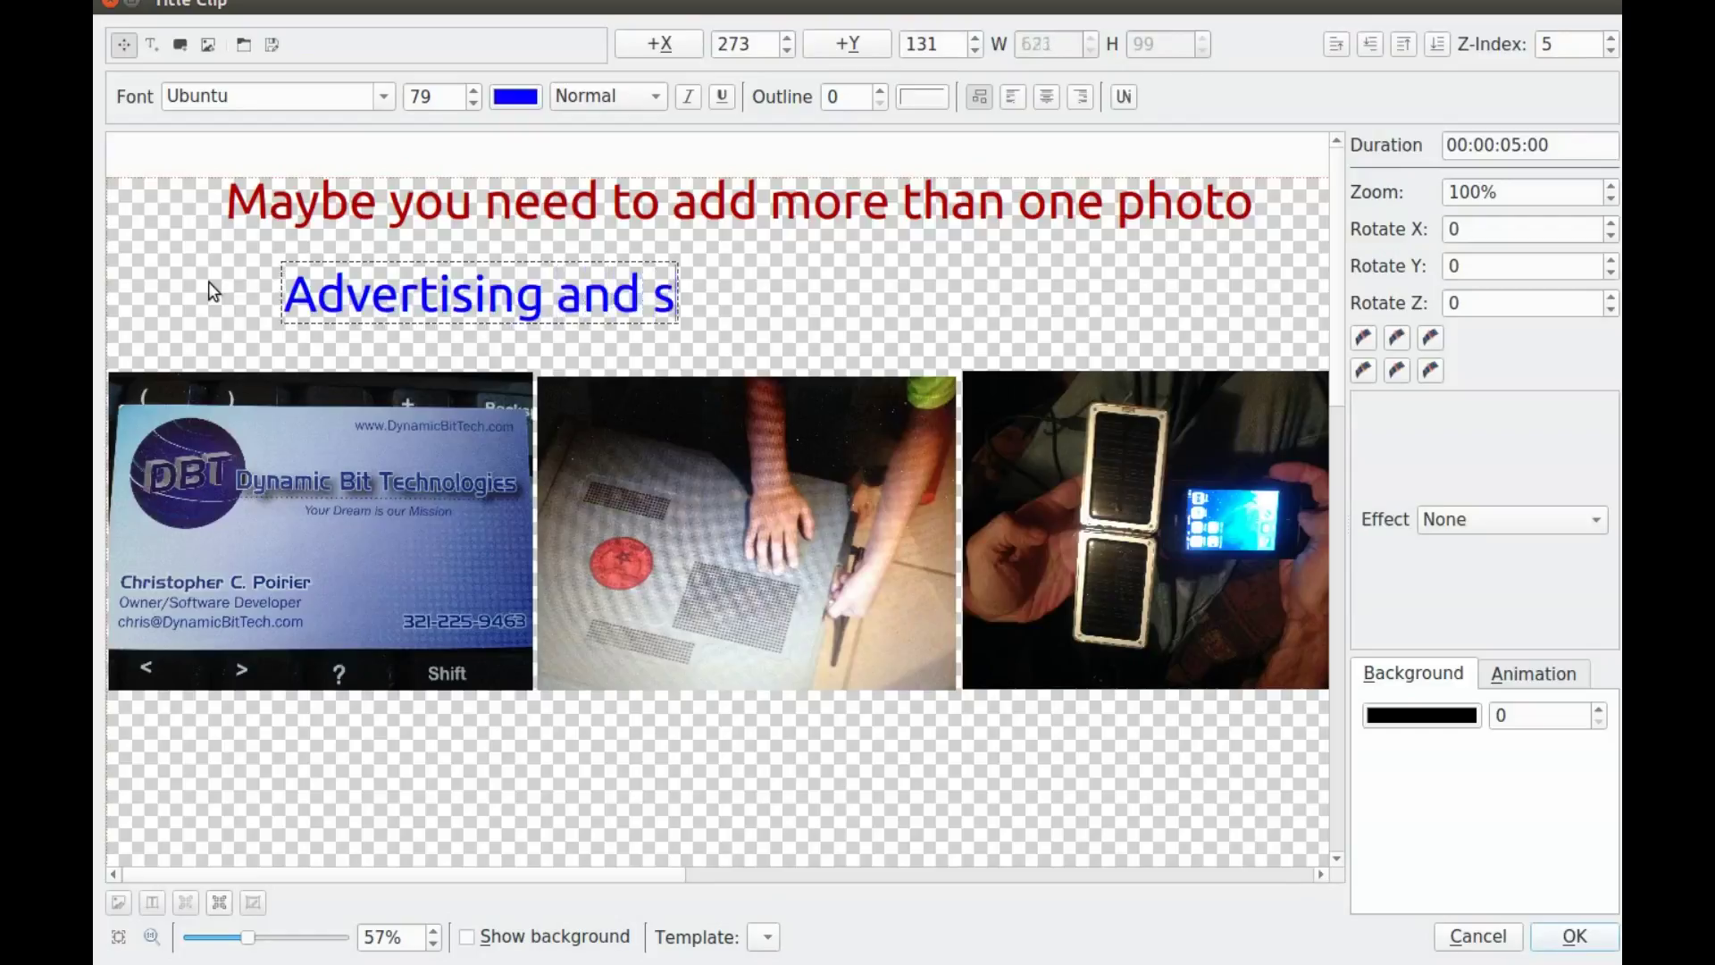
pyautogui.write('howi')
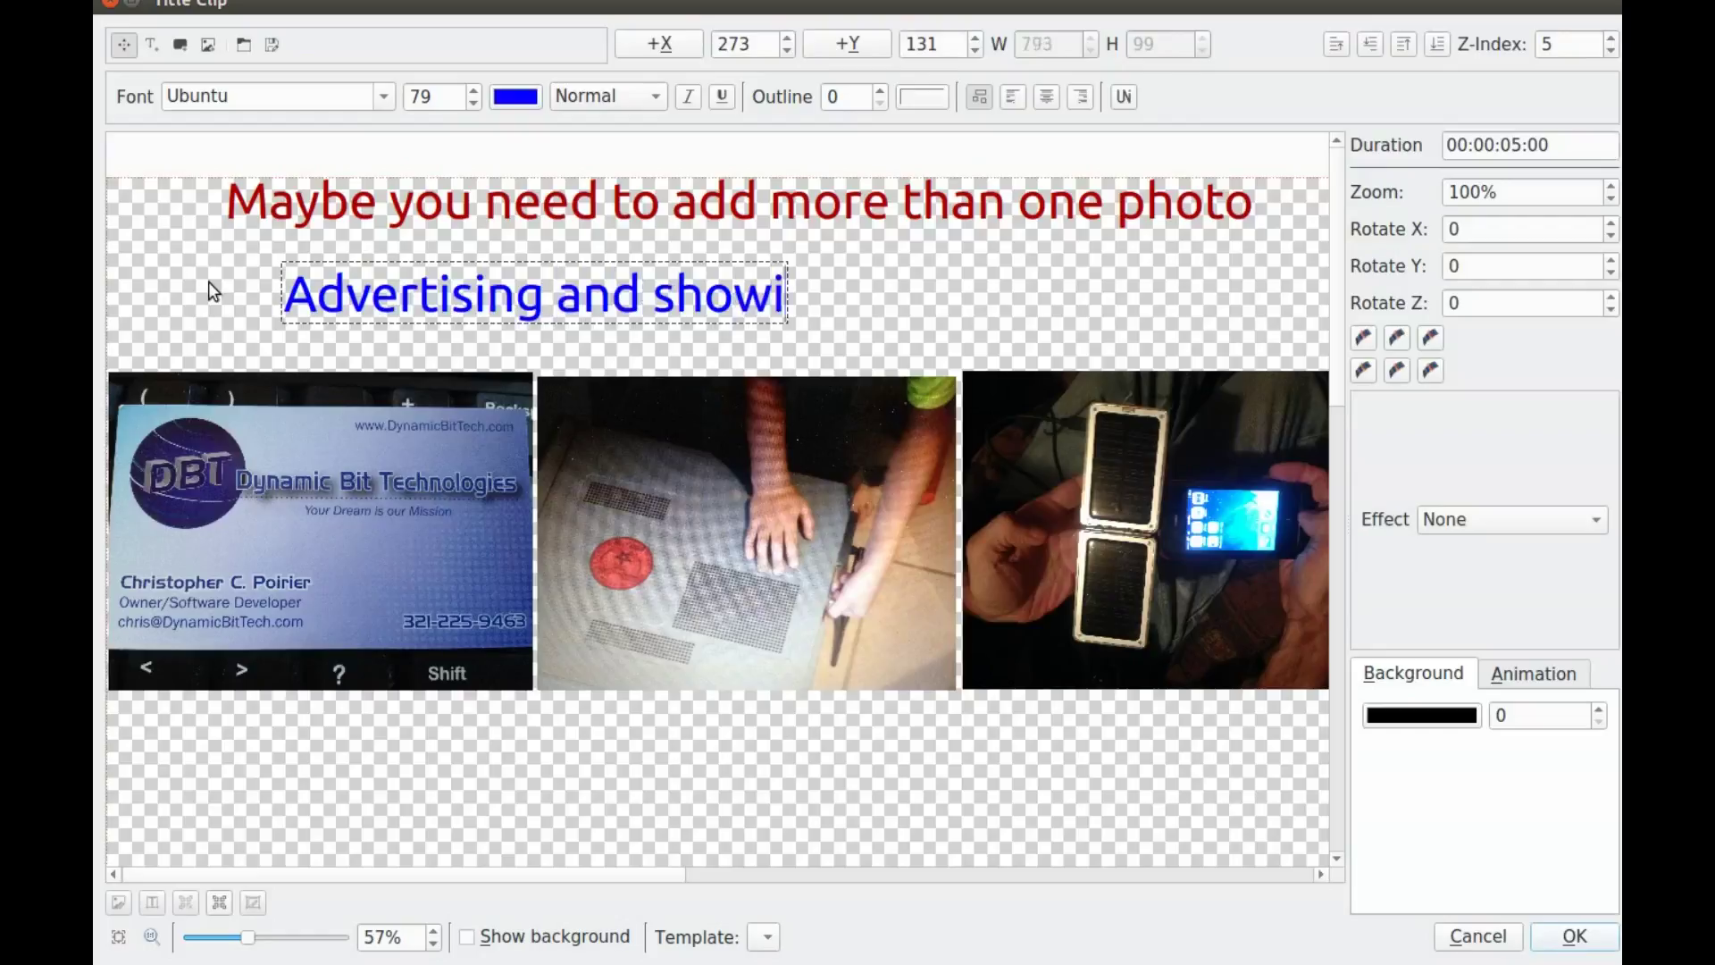
pyautogui.write('ng ')
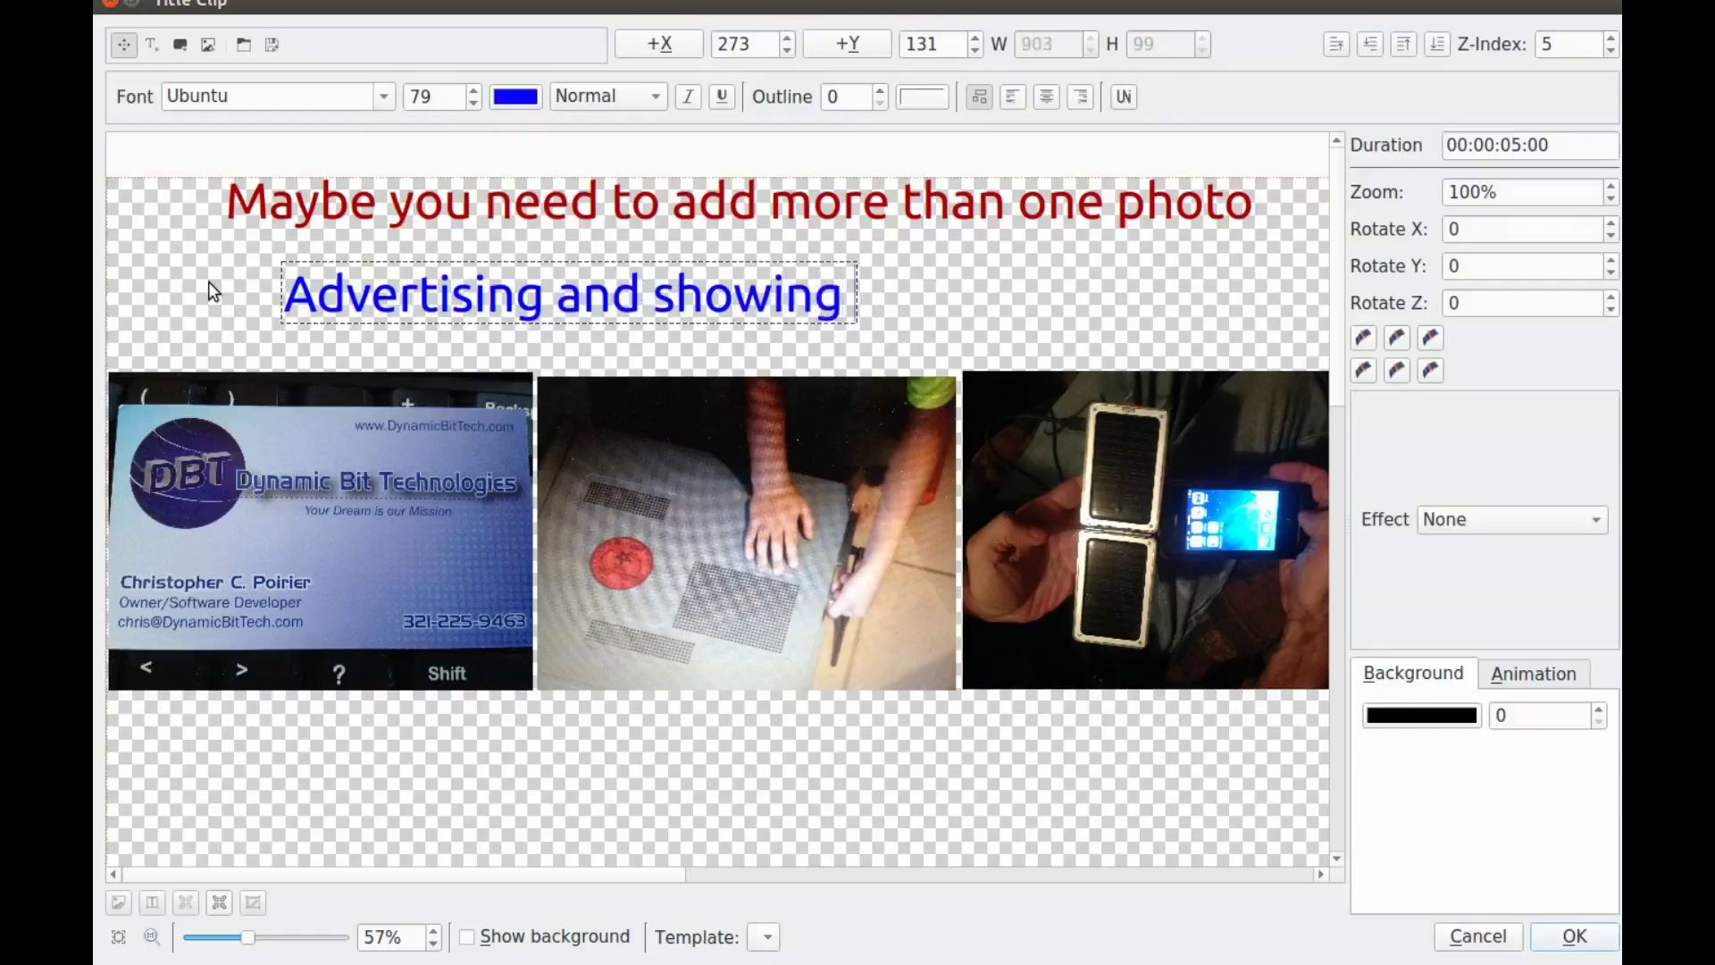
pyautogui.write('creat')
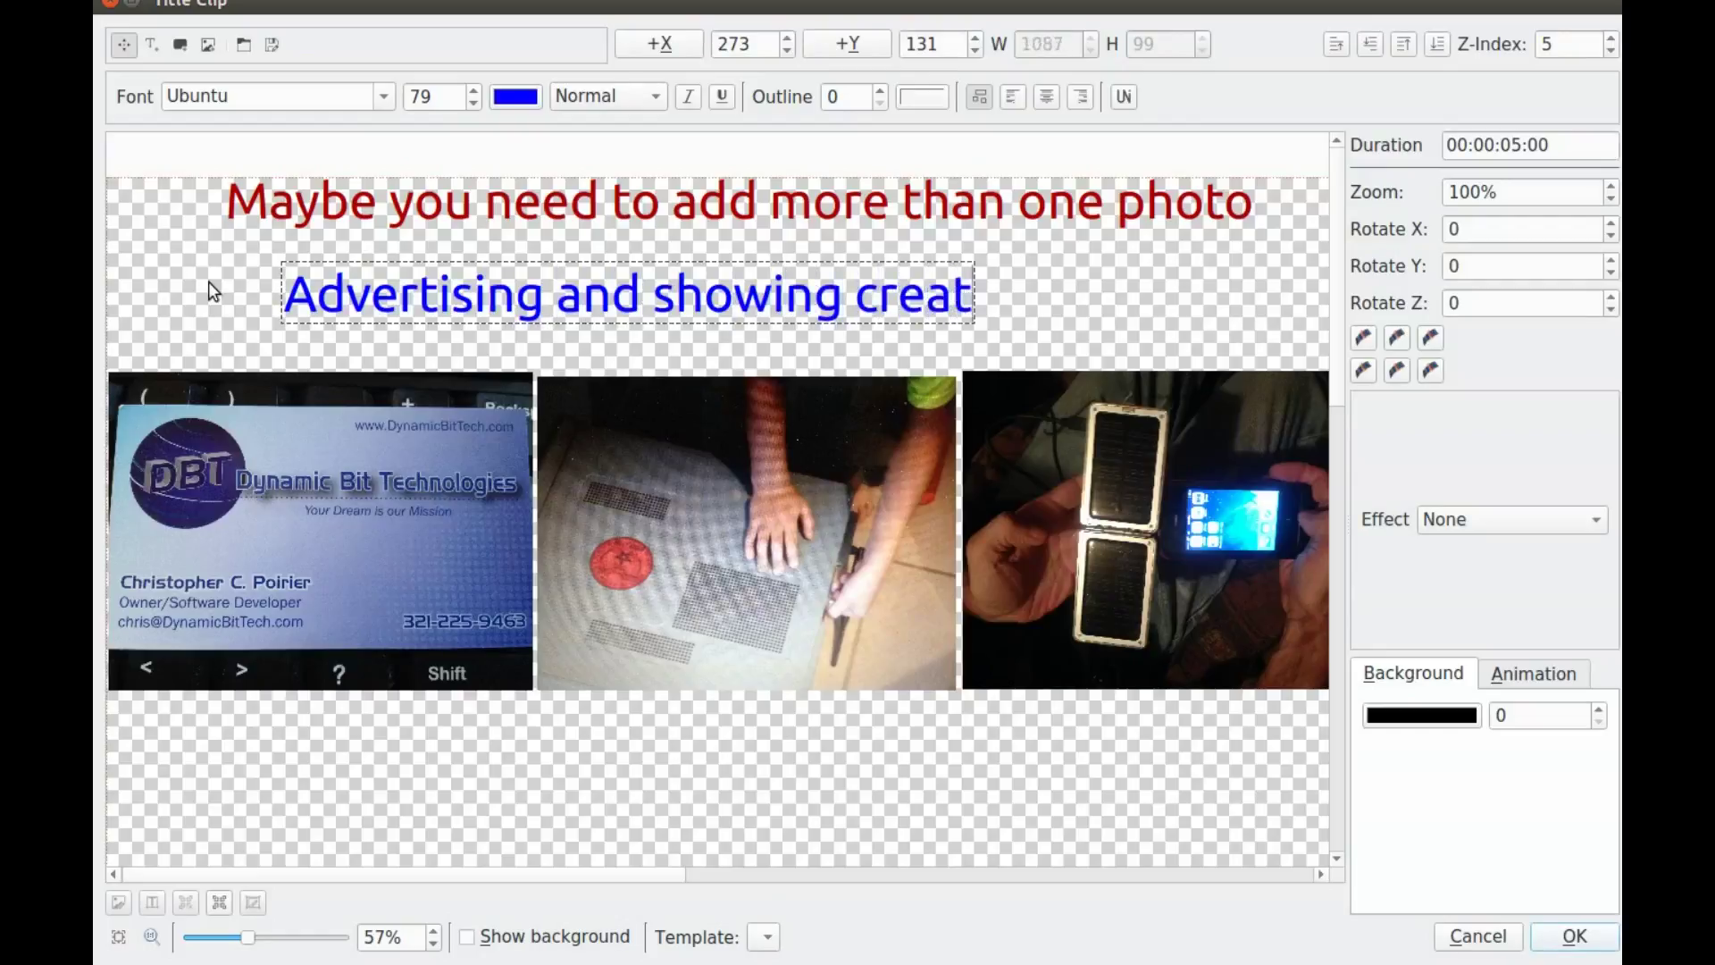
pyautogui.write('ive ')
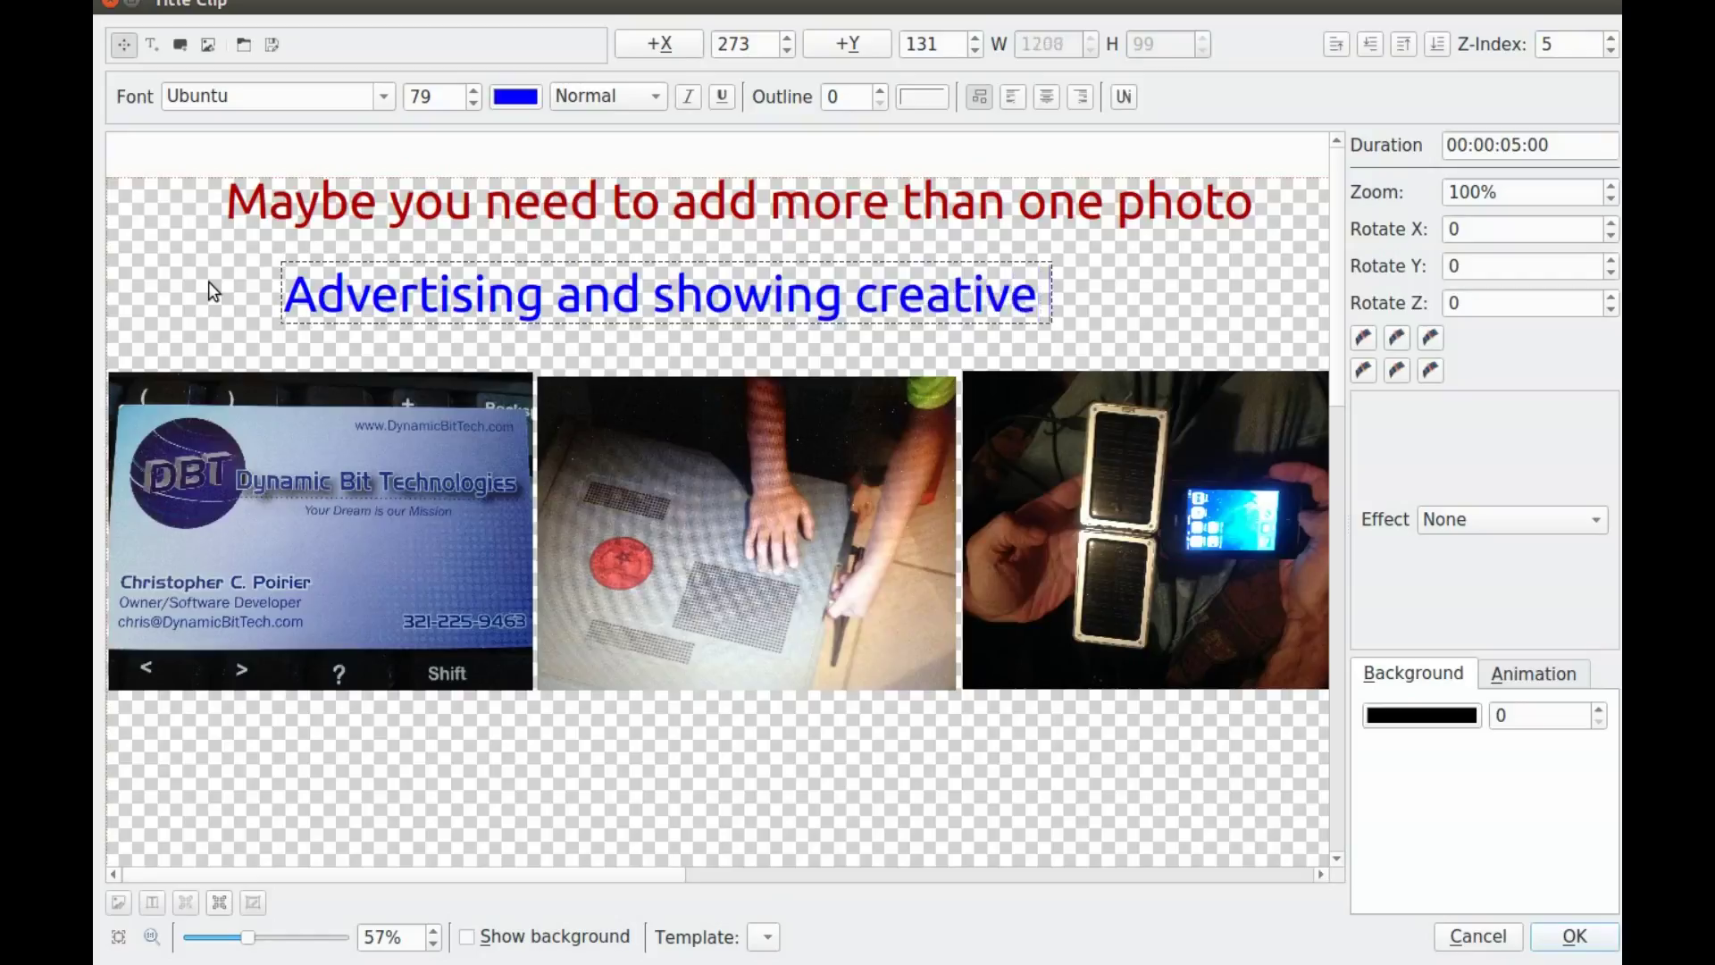
pyautogui.write('i')
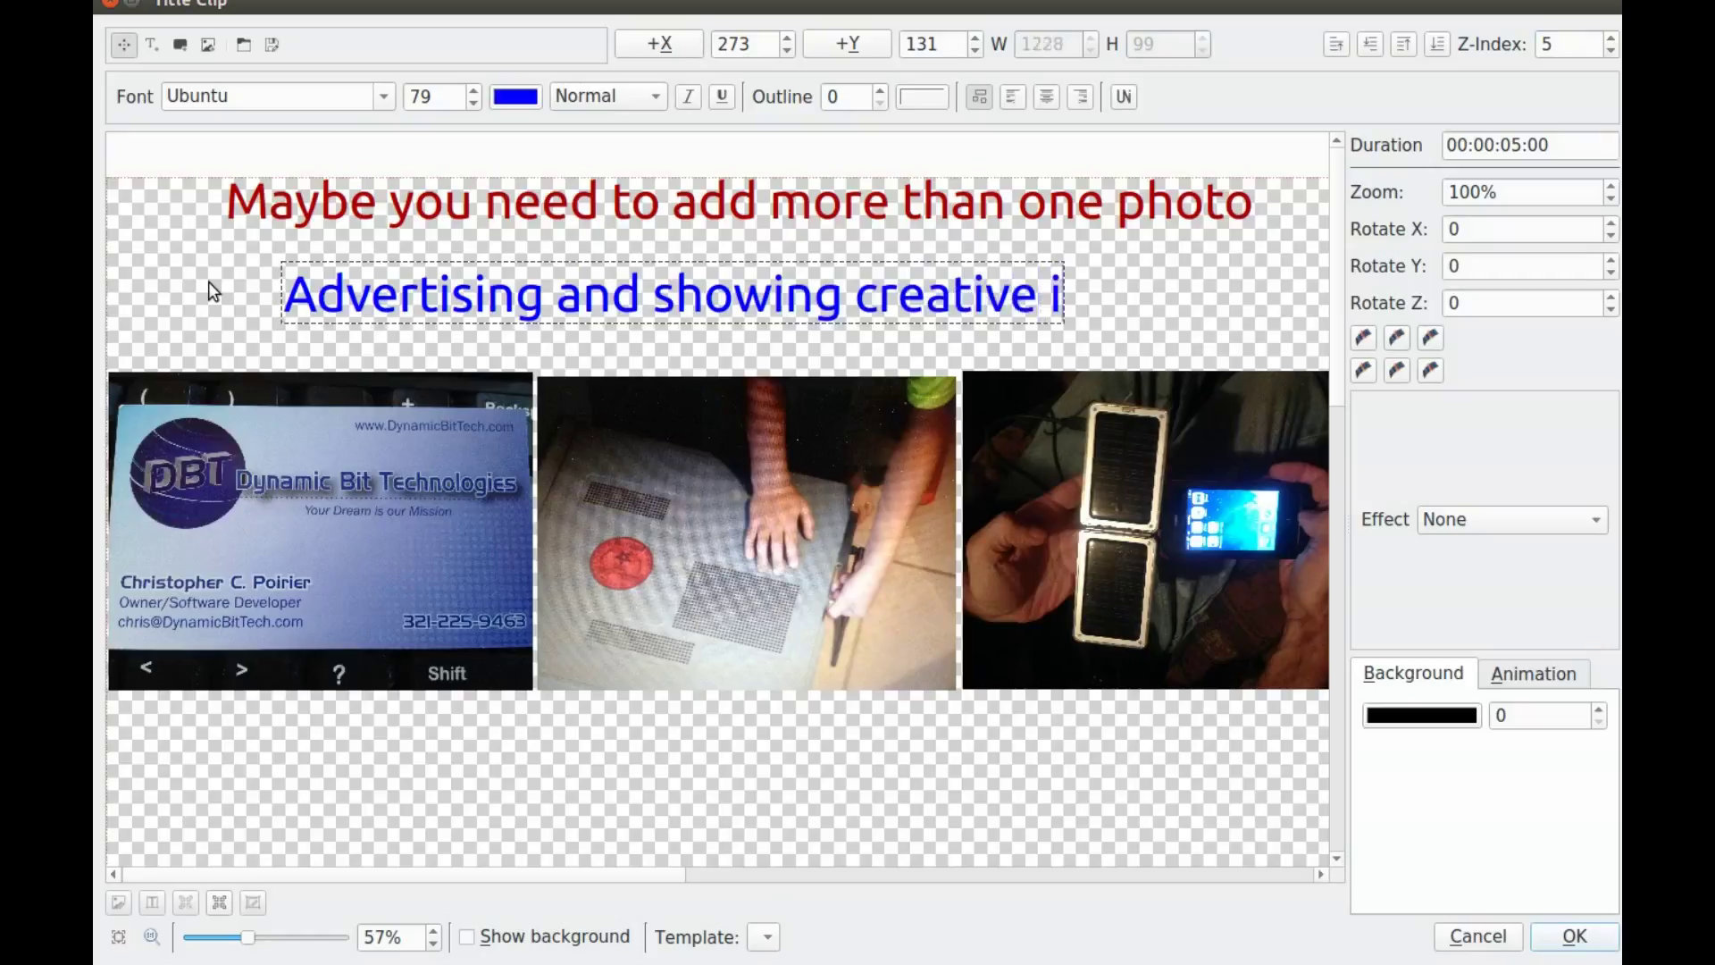
pyautogui.write('deas')
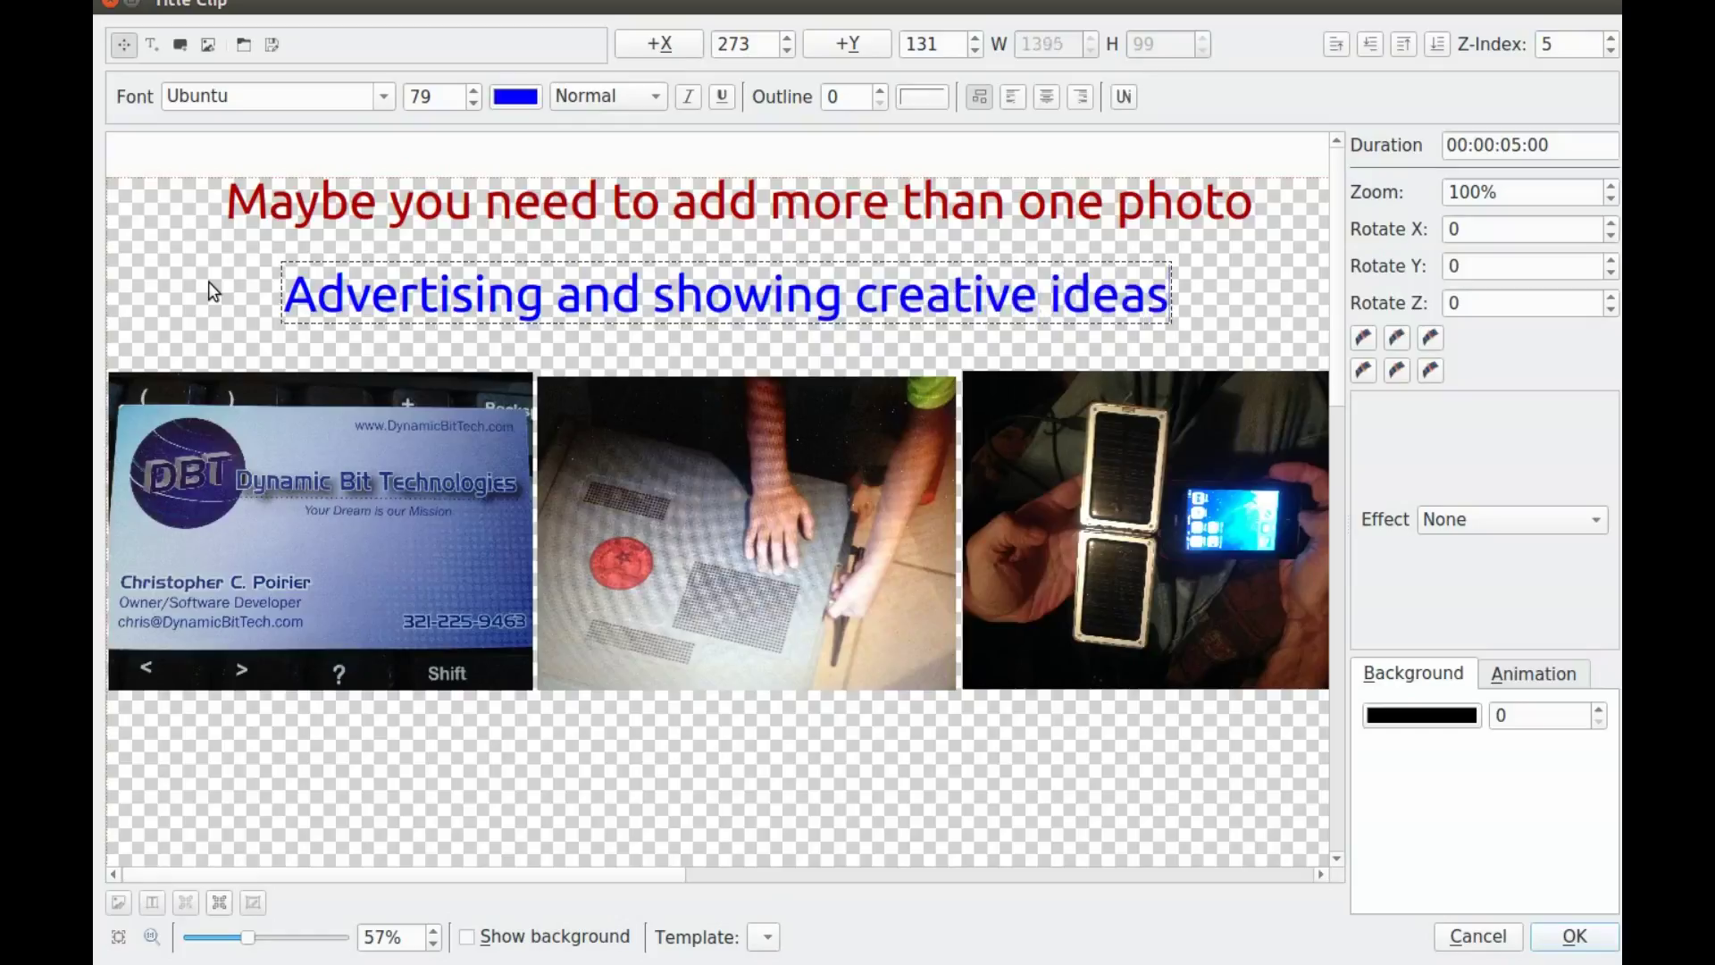
# - Set the font colour to dark green and type 'Notice i have change the color of the Text' below the photos
pyautogui.click(207, 281)
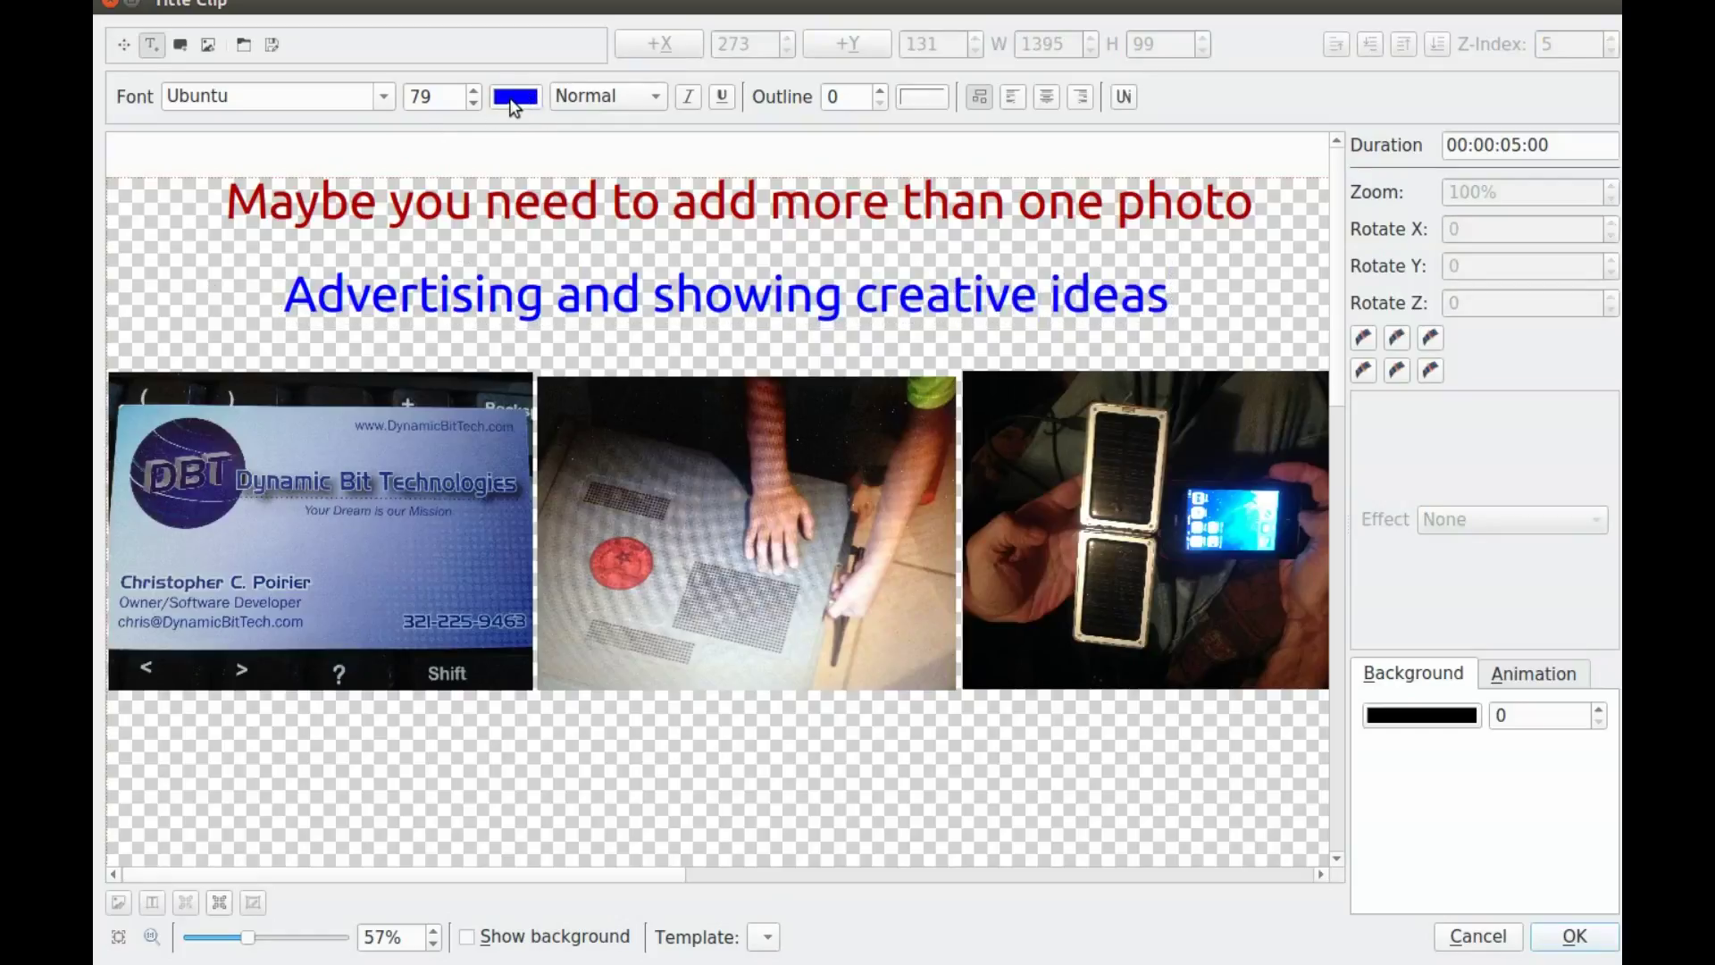
pyautogui.click(515, 97)
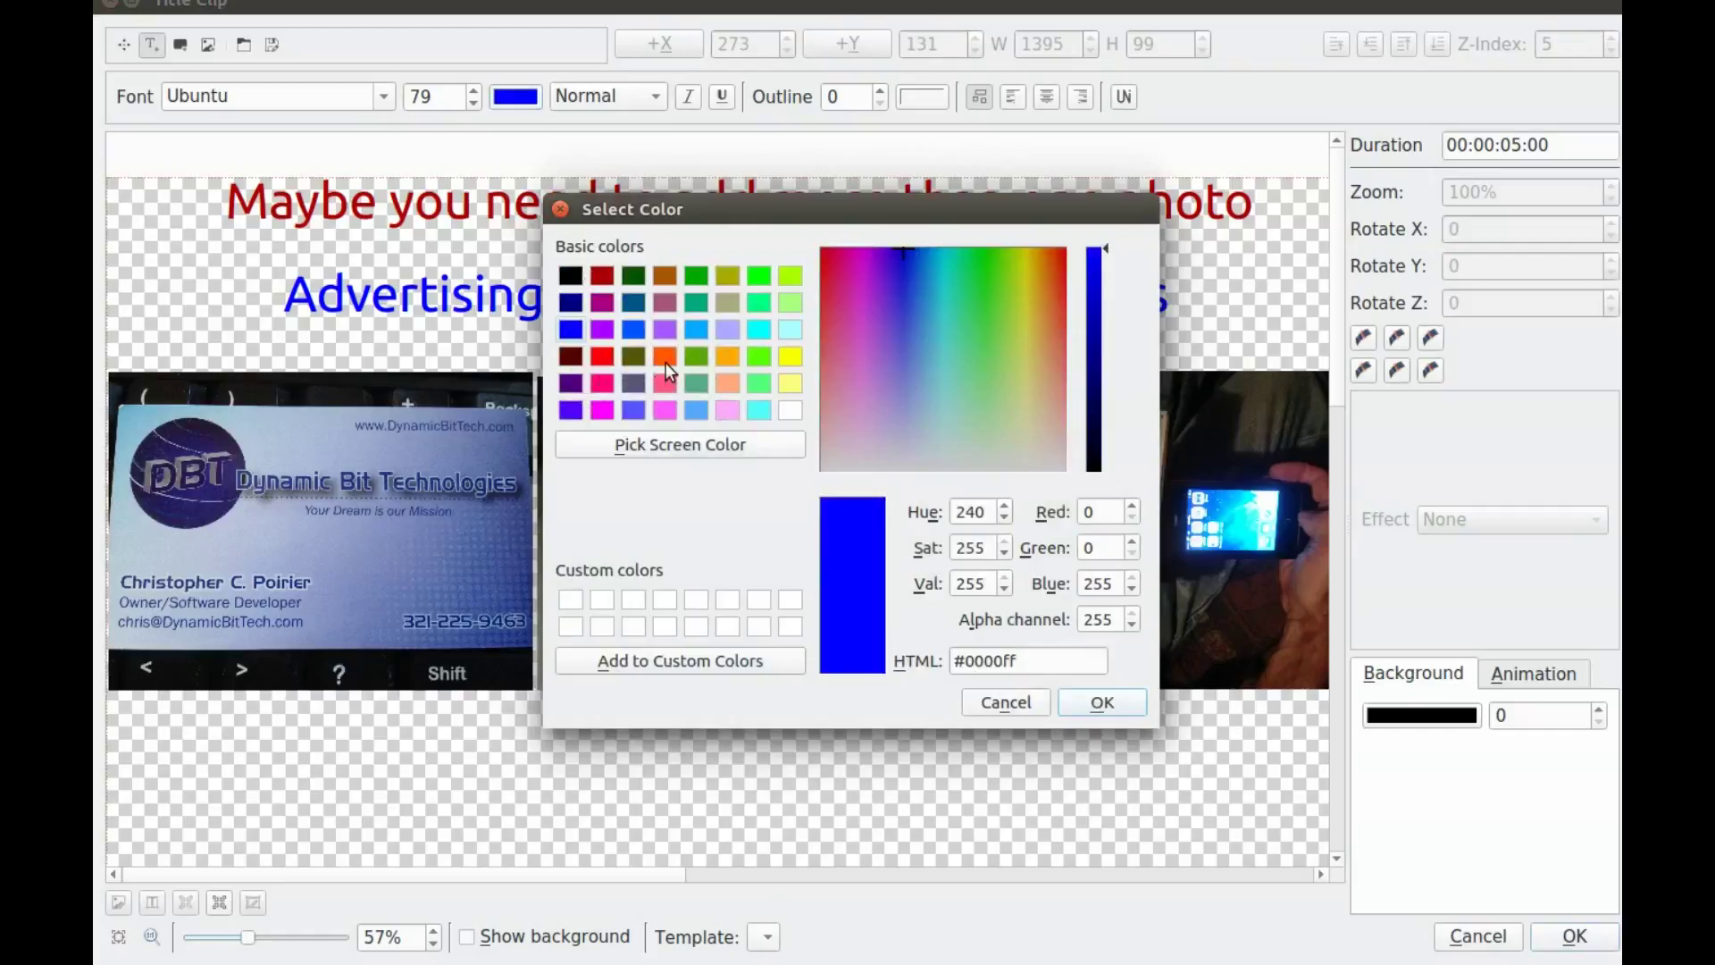
pyautogui.click(696, 277)
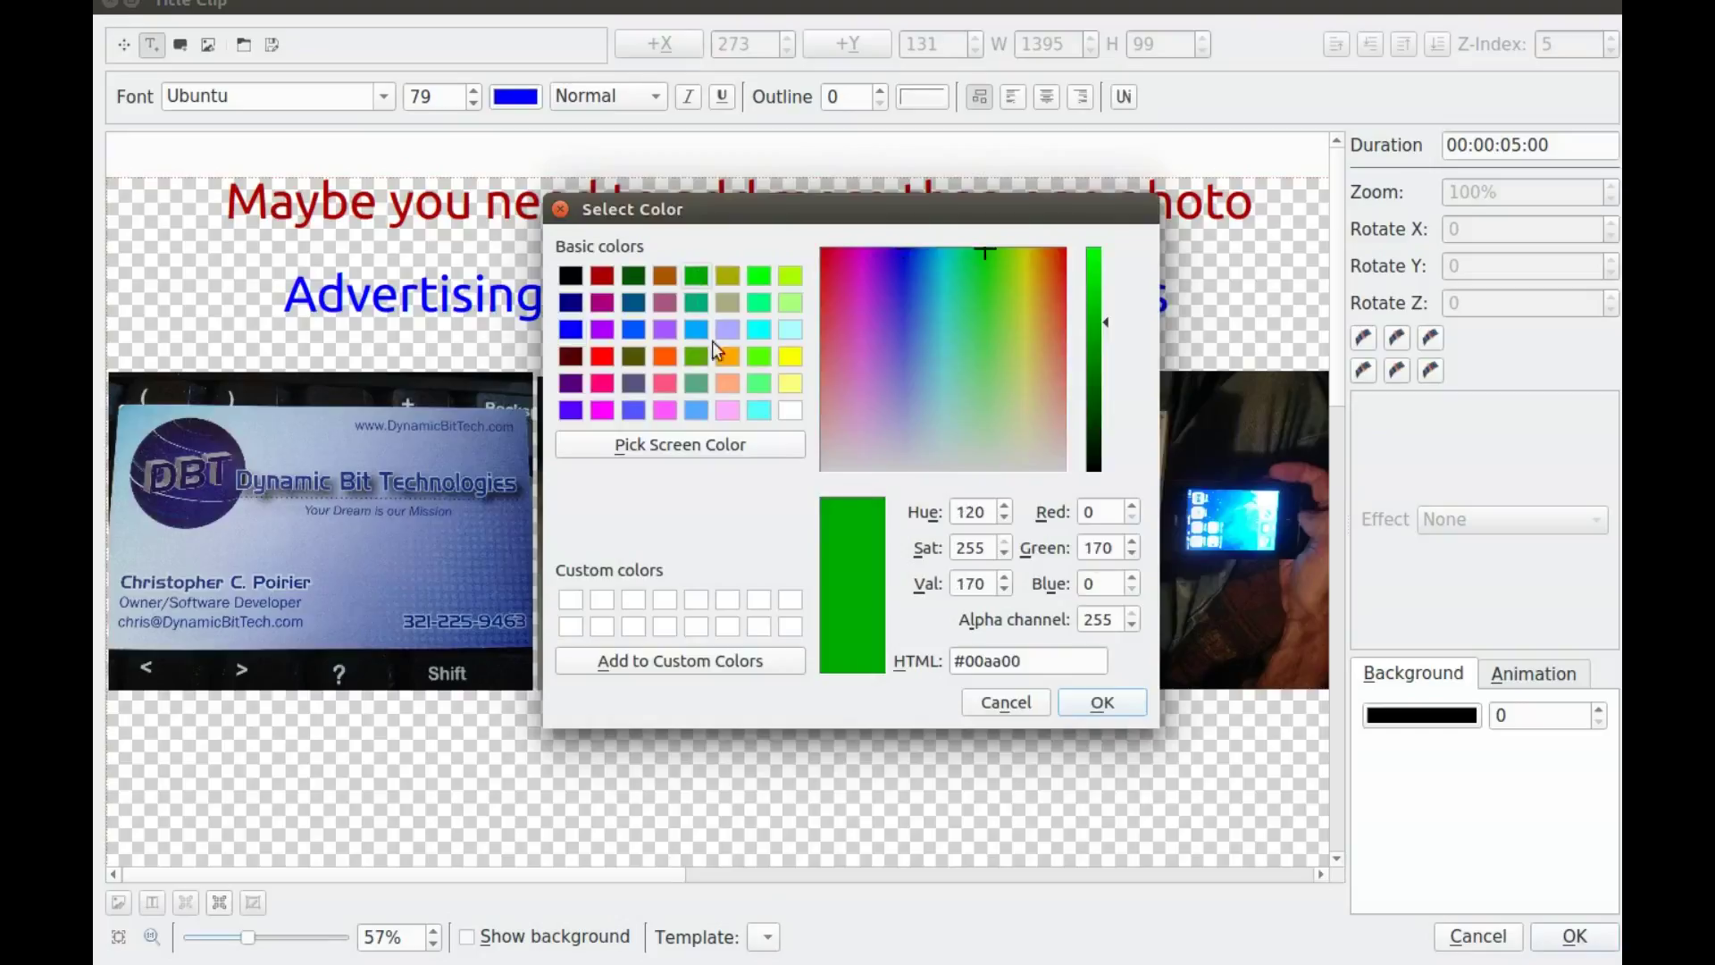
pyautogui.click(1103, 703)
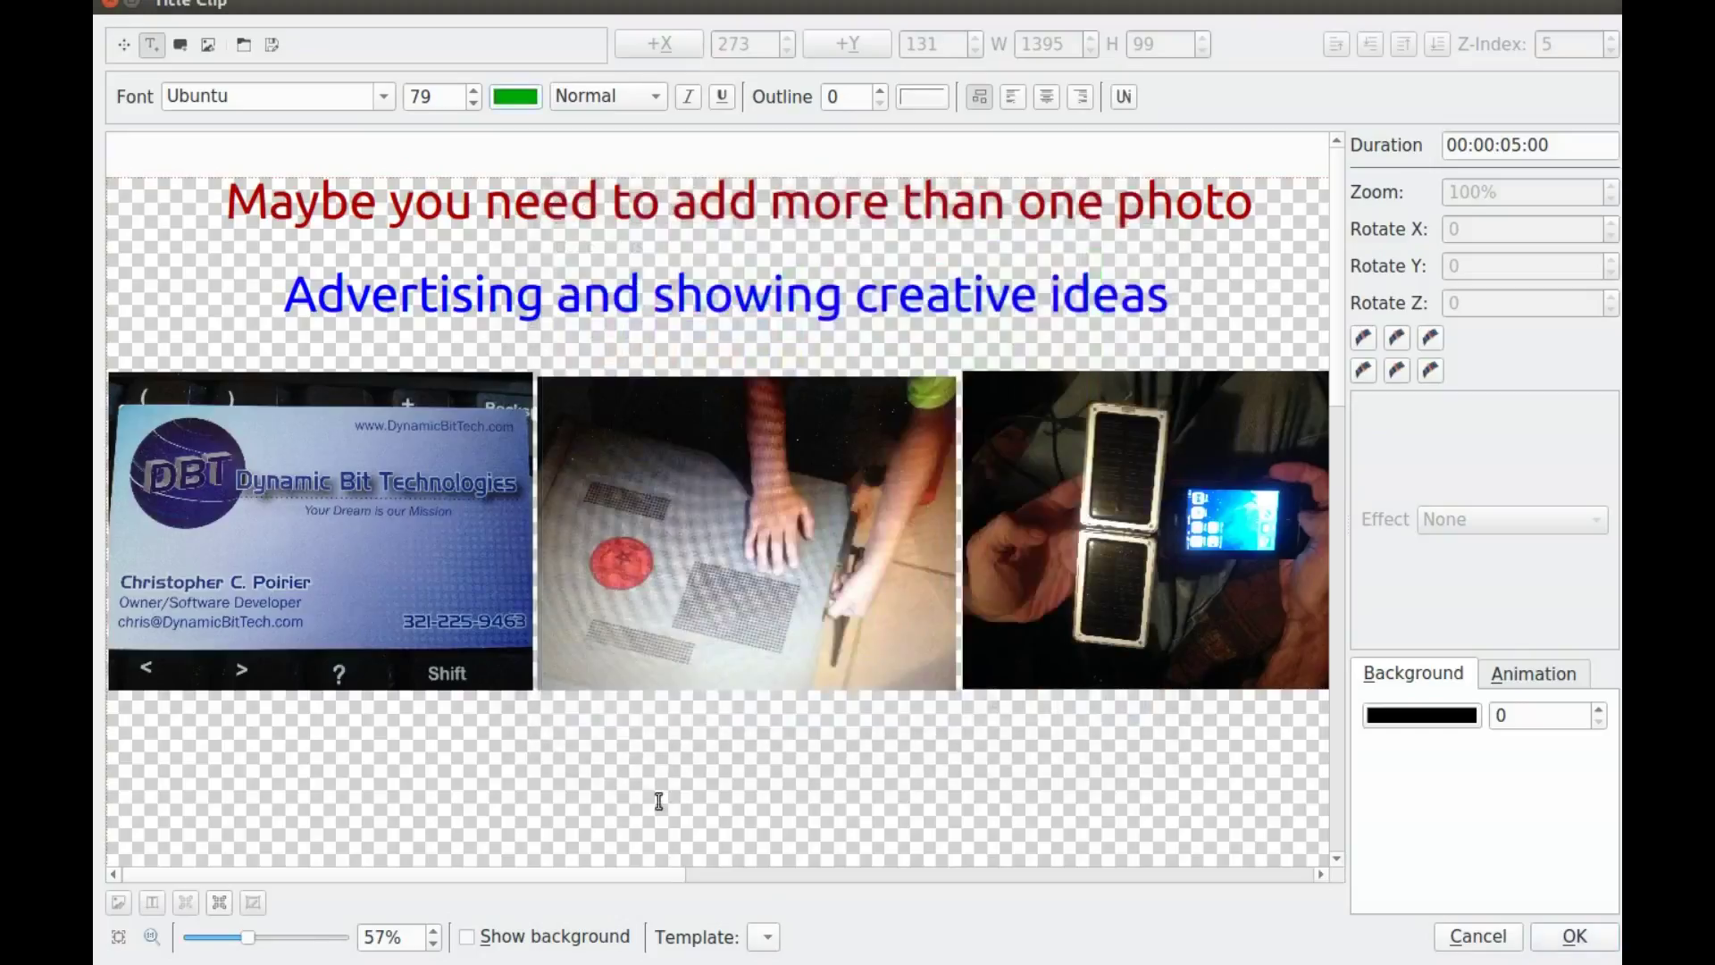
pyautogui.click(205, 760)
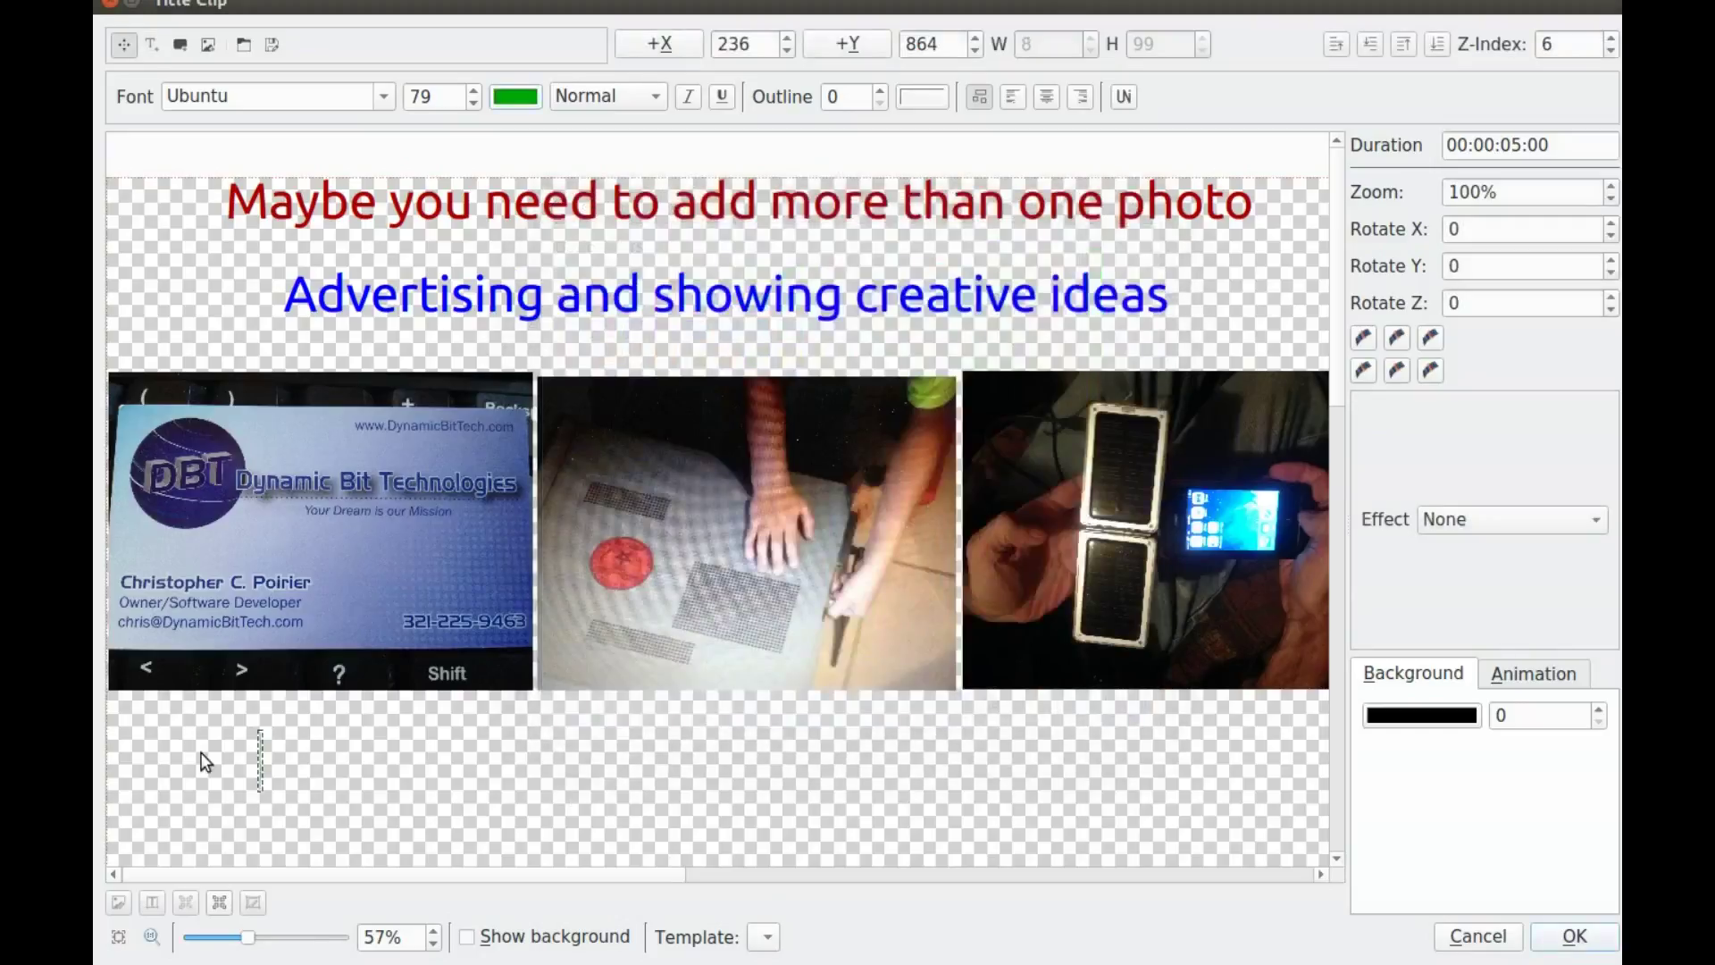
pyautogui.write('Notice')
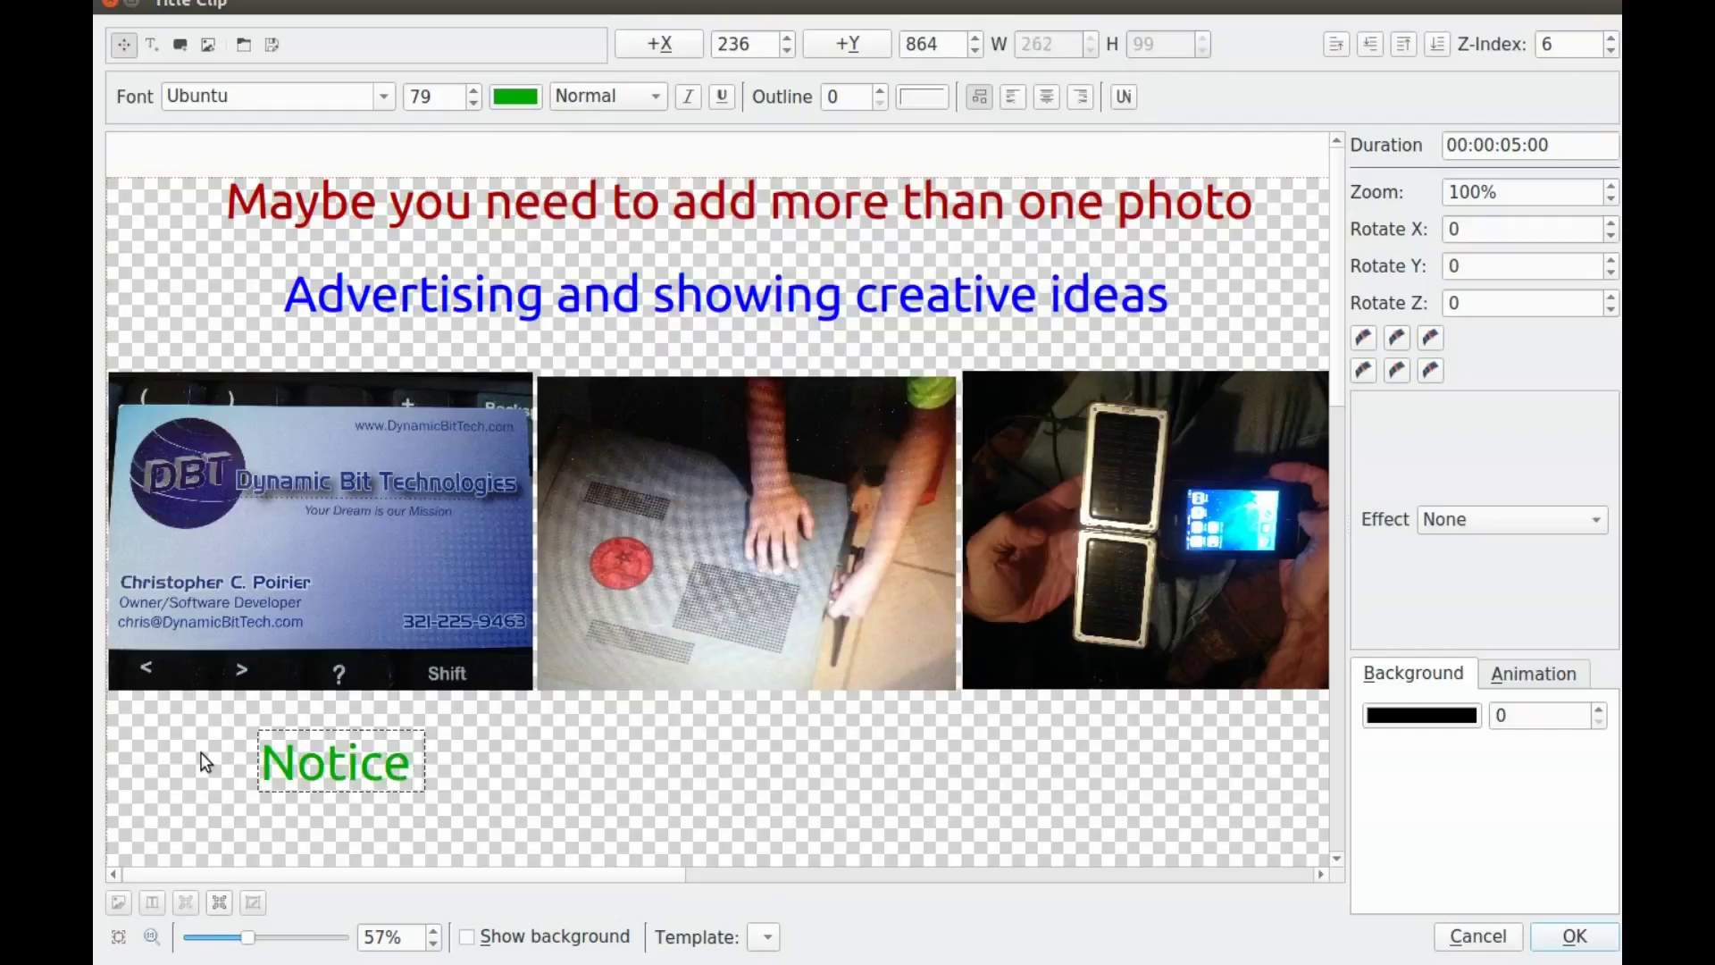
pyautogui.write(' i have')
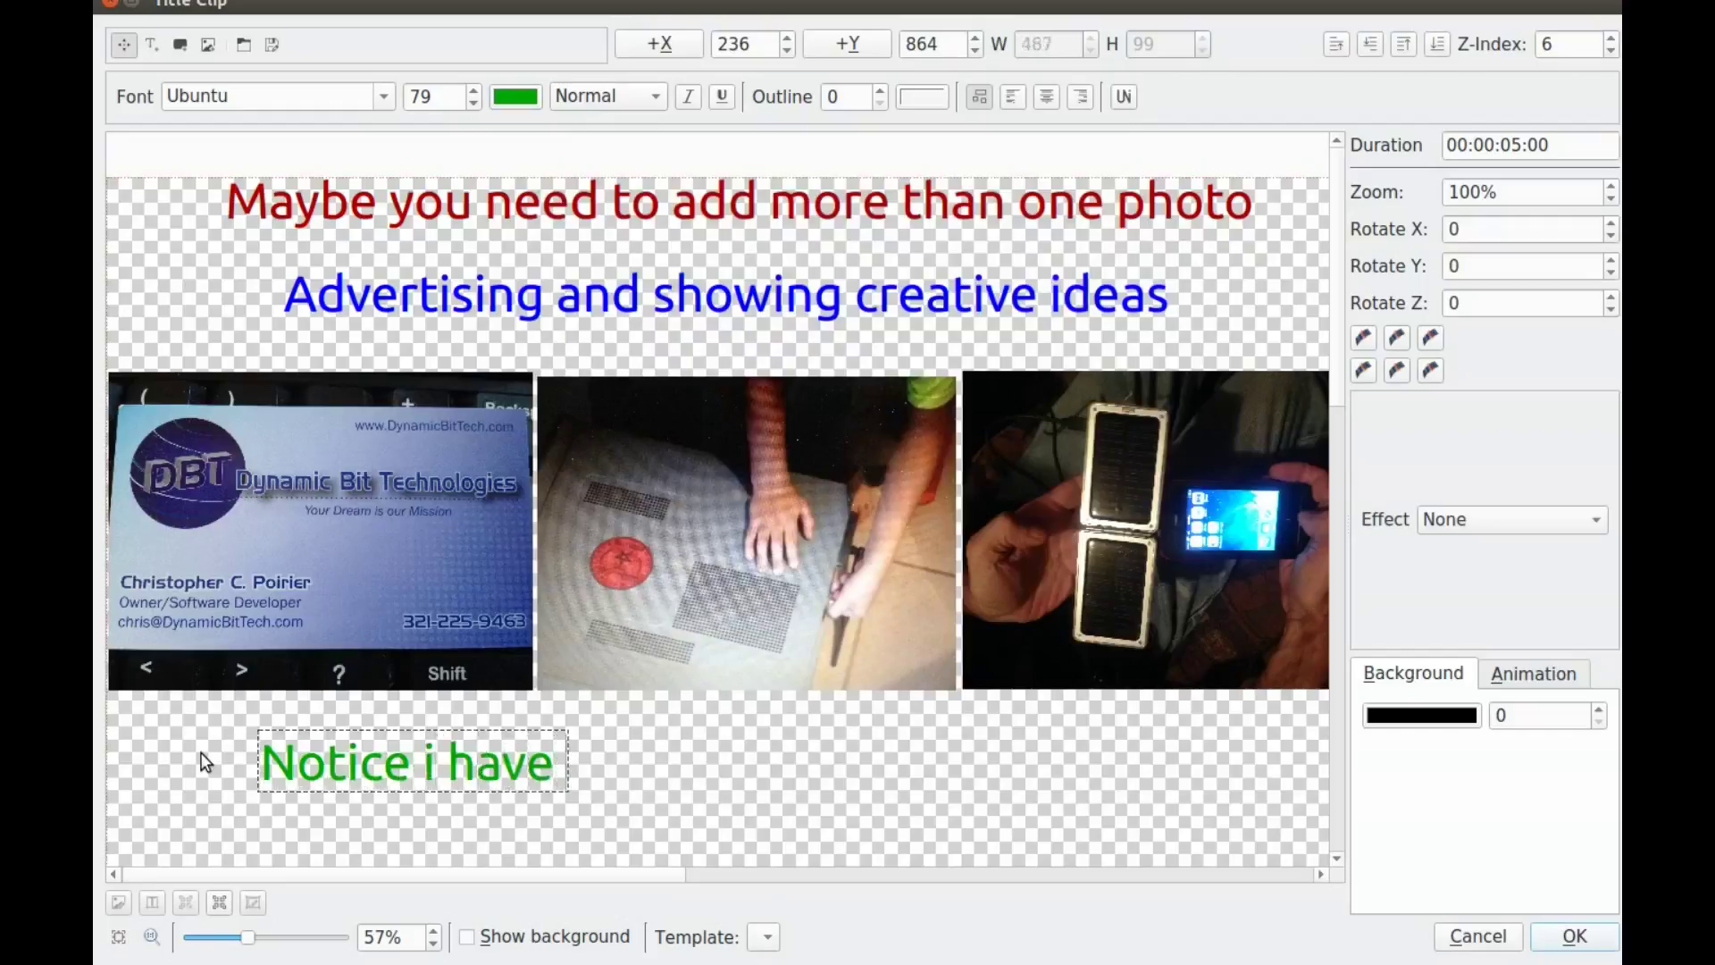
pyautogui.write(' chan')
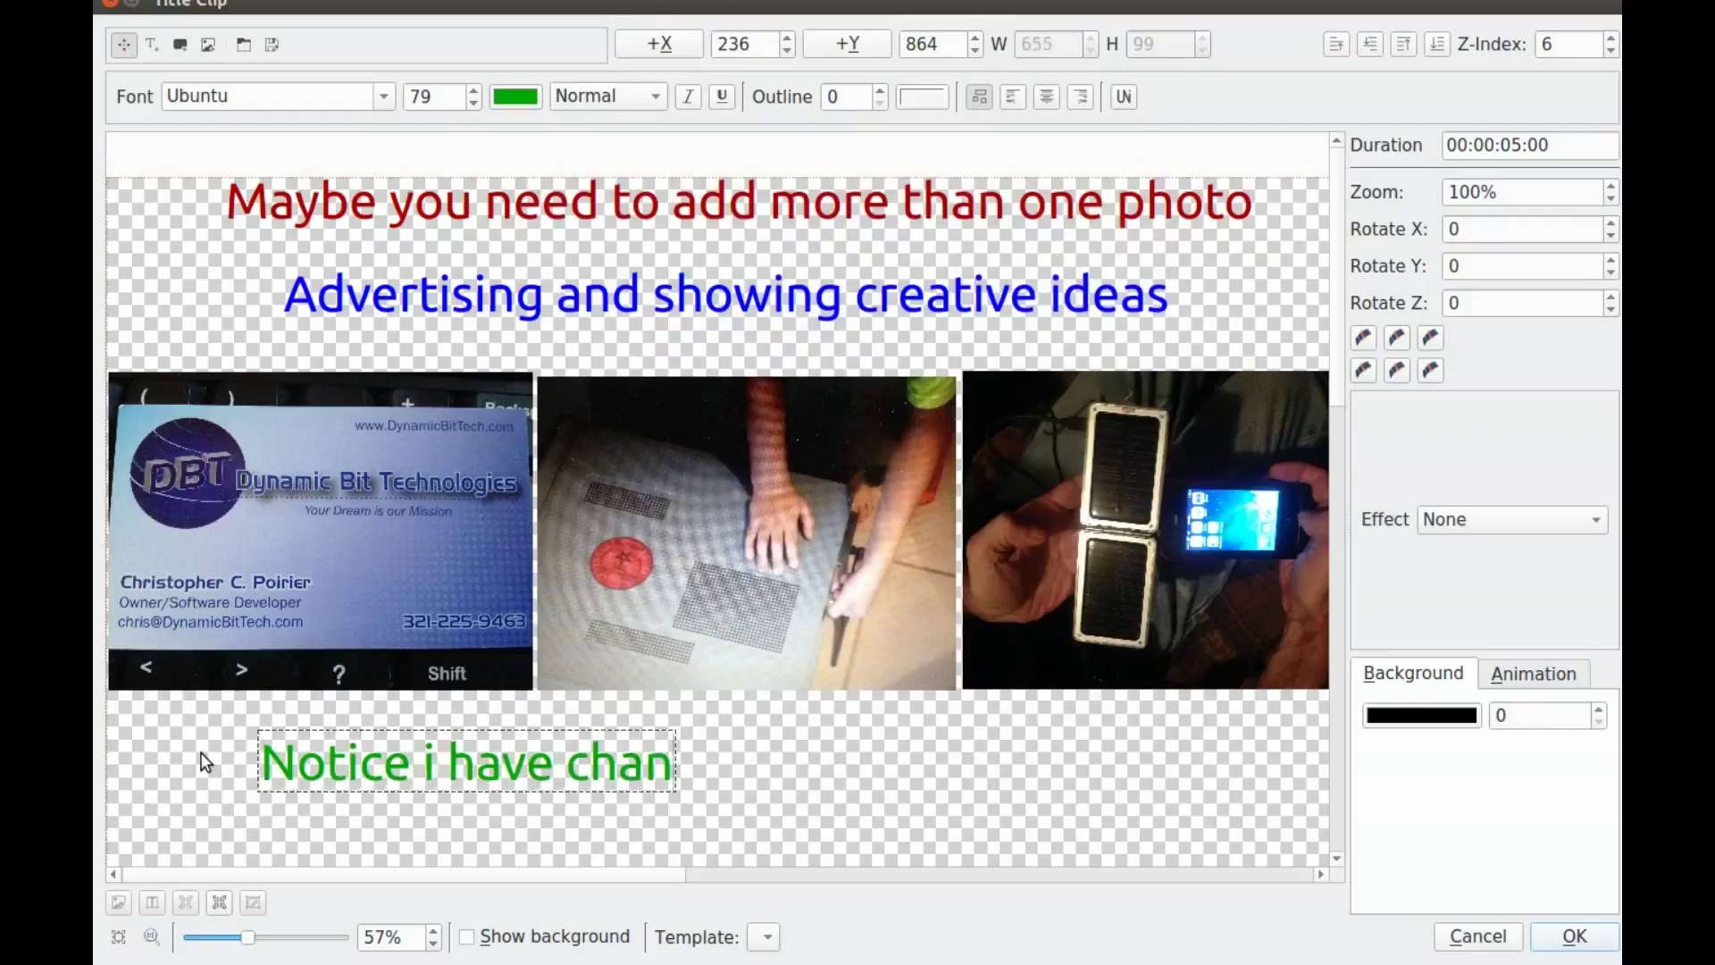
pyautogui.write('ge')
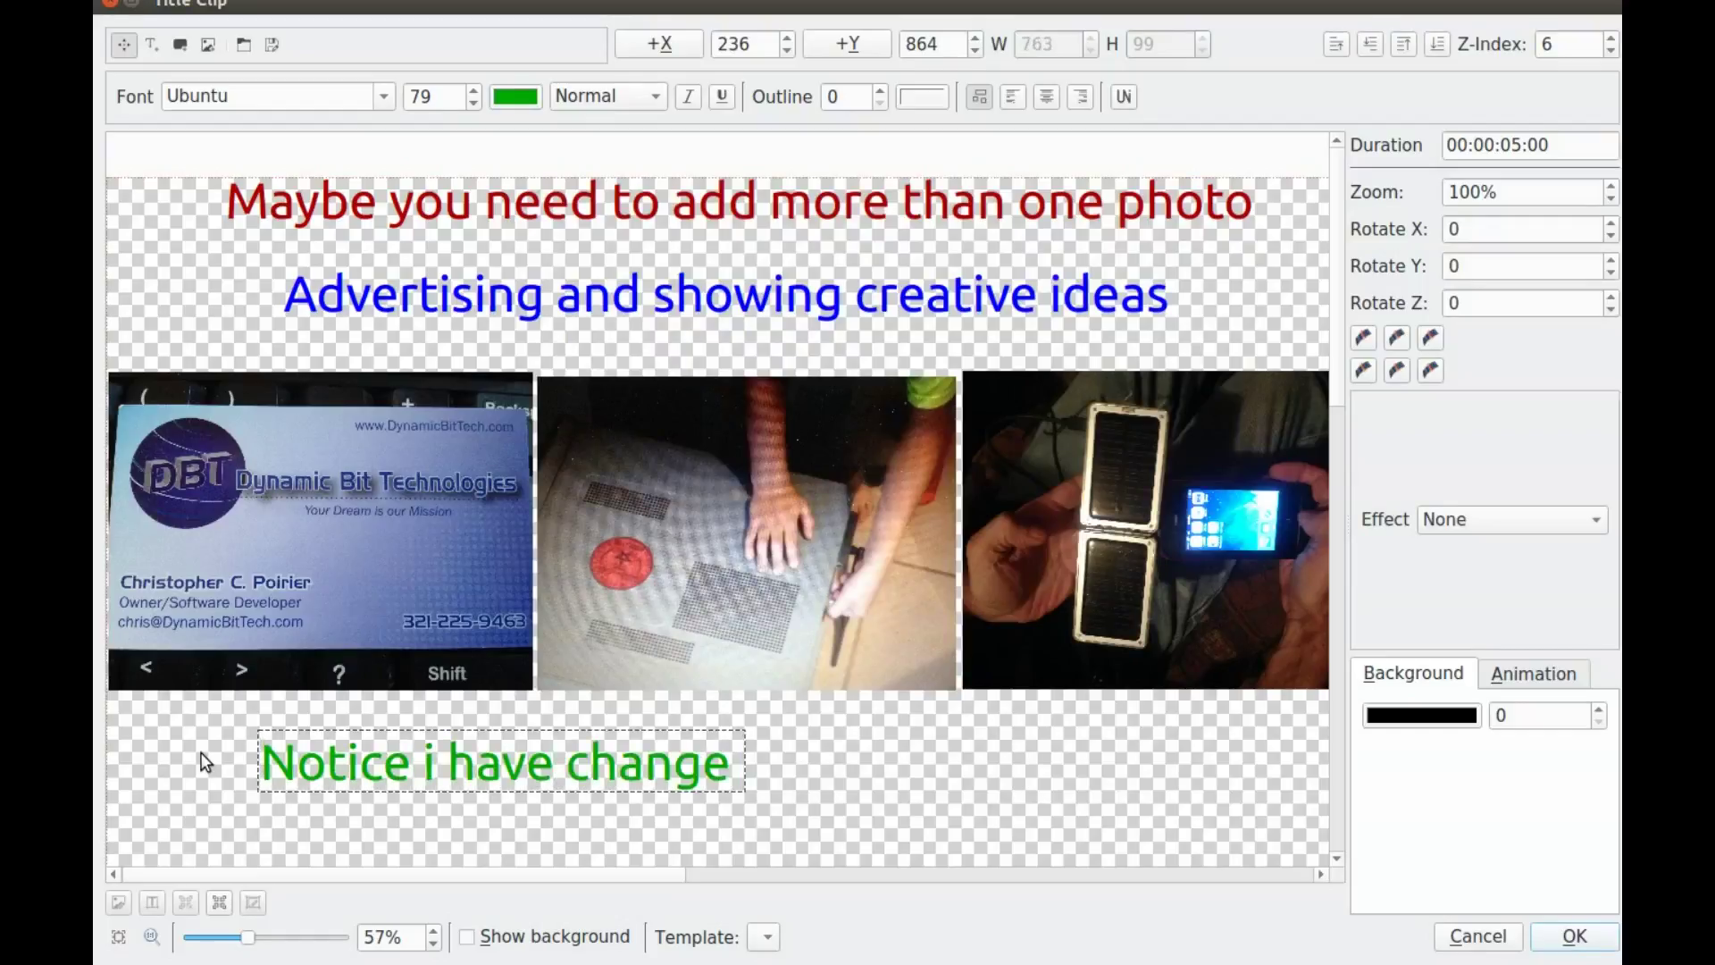
pyautogui.write(' the')
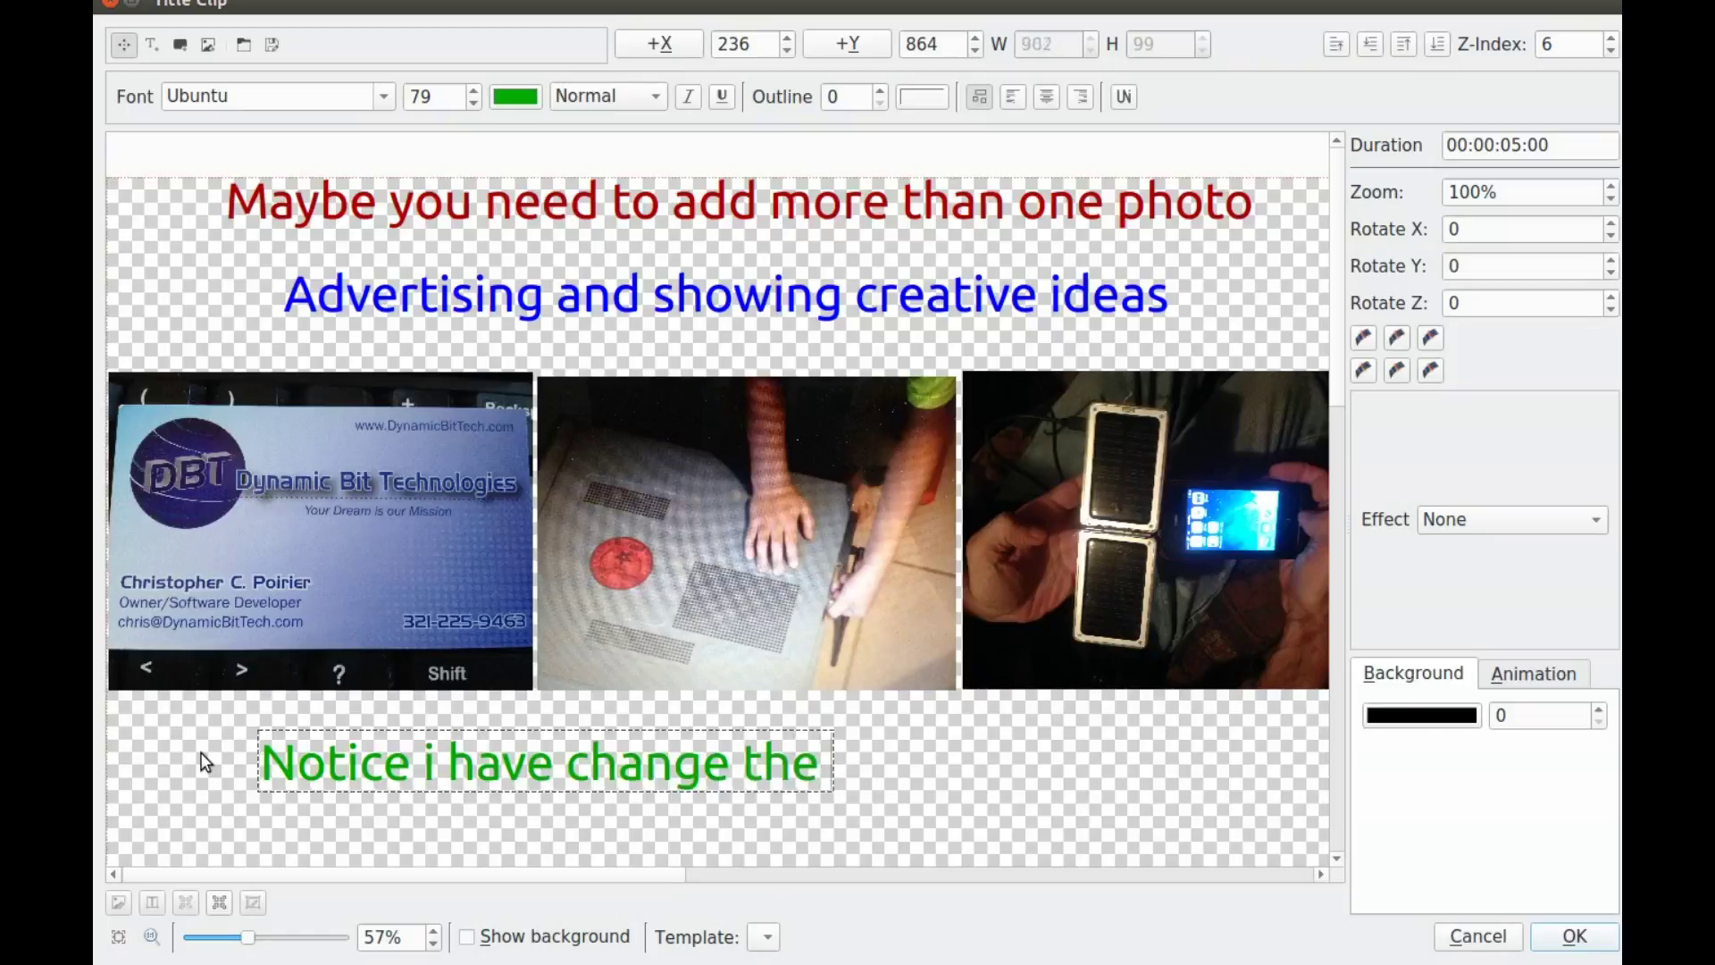
pyautogui.write(' colo')
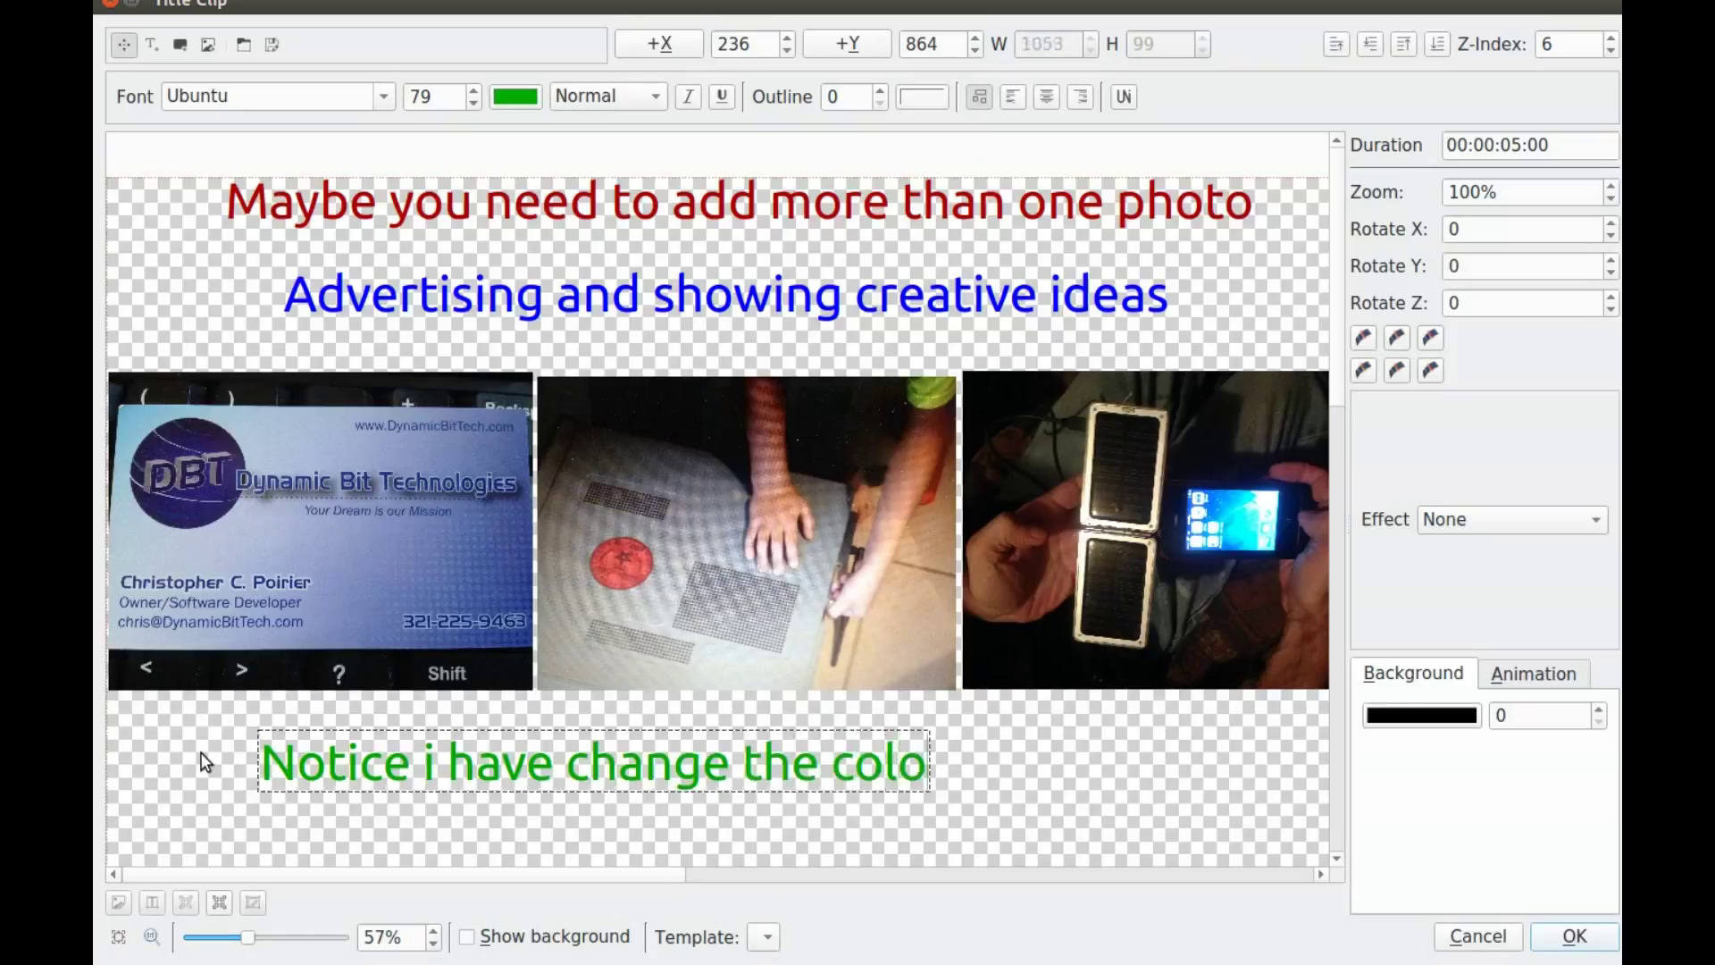
pyautogui.write('r of')
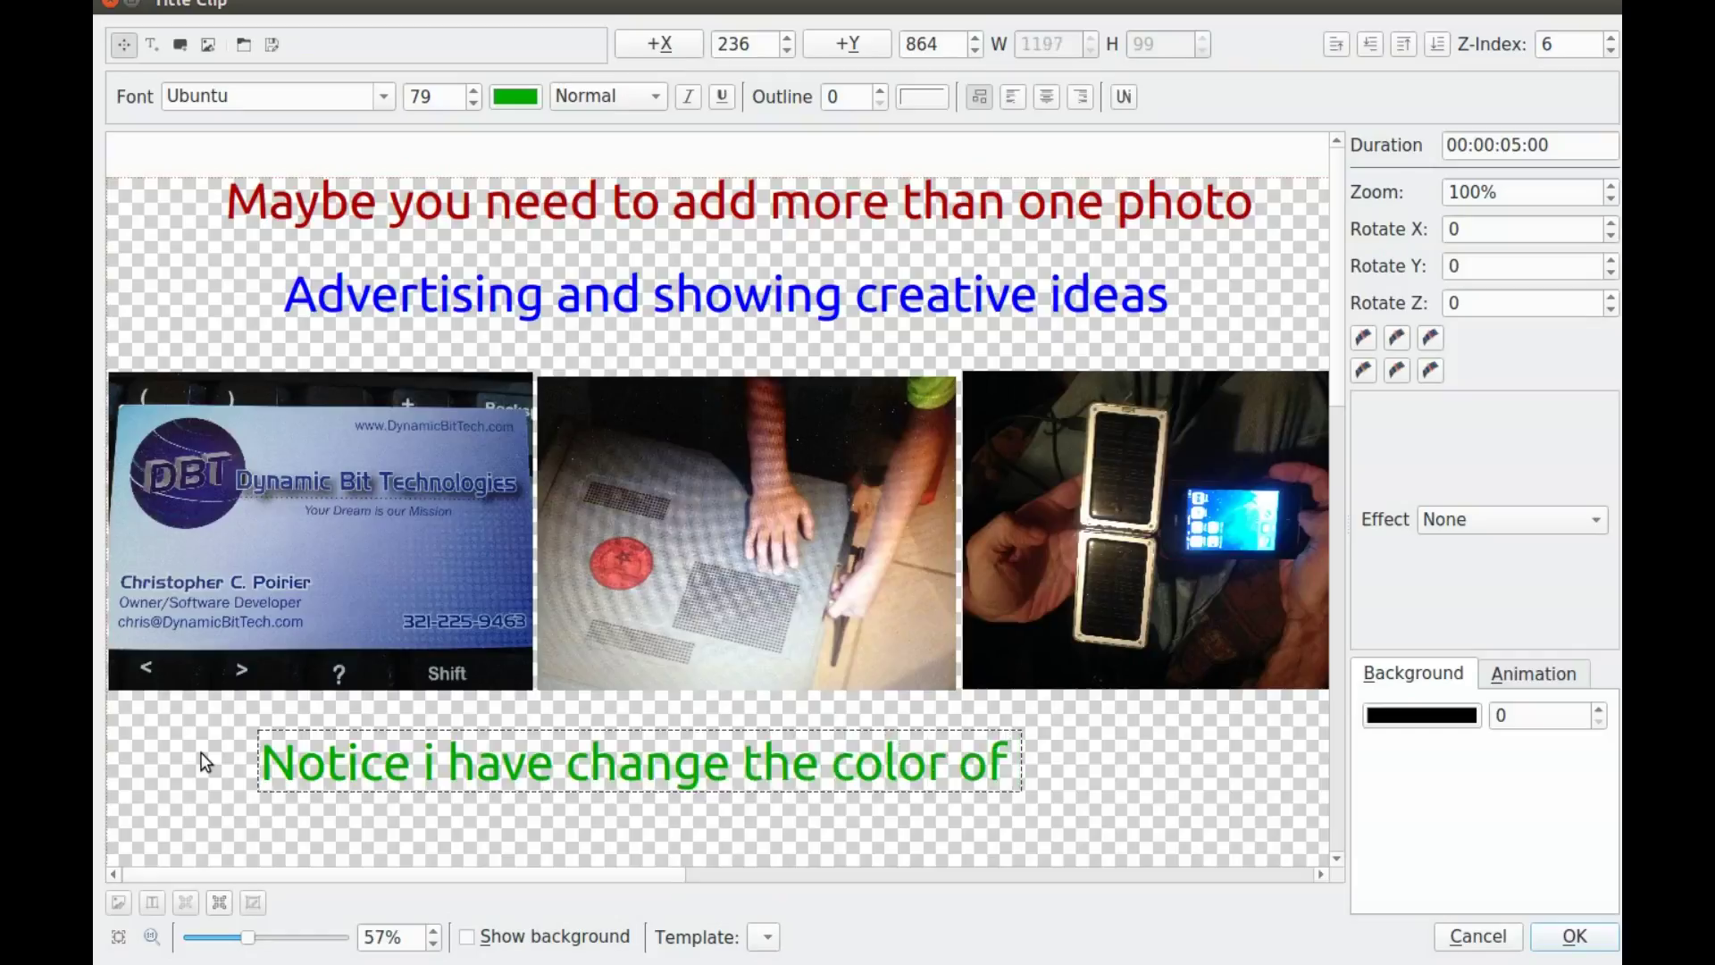
pyautogui.write(' th')
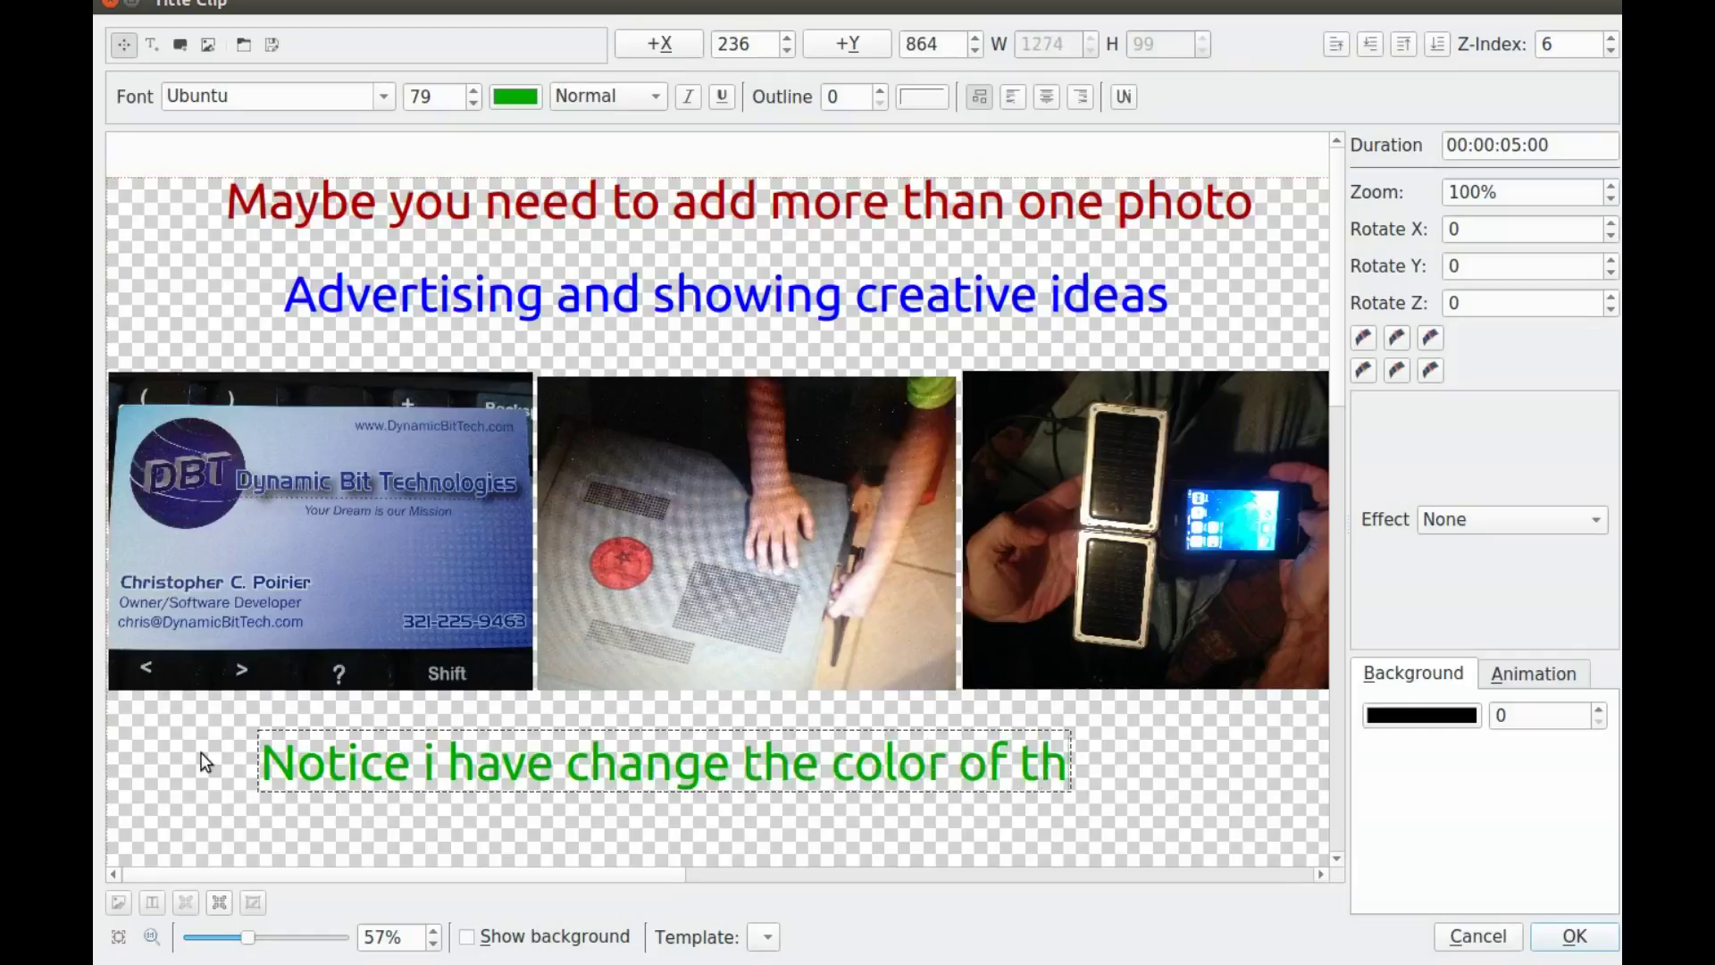
pyautogui.write('e ')
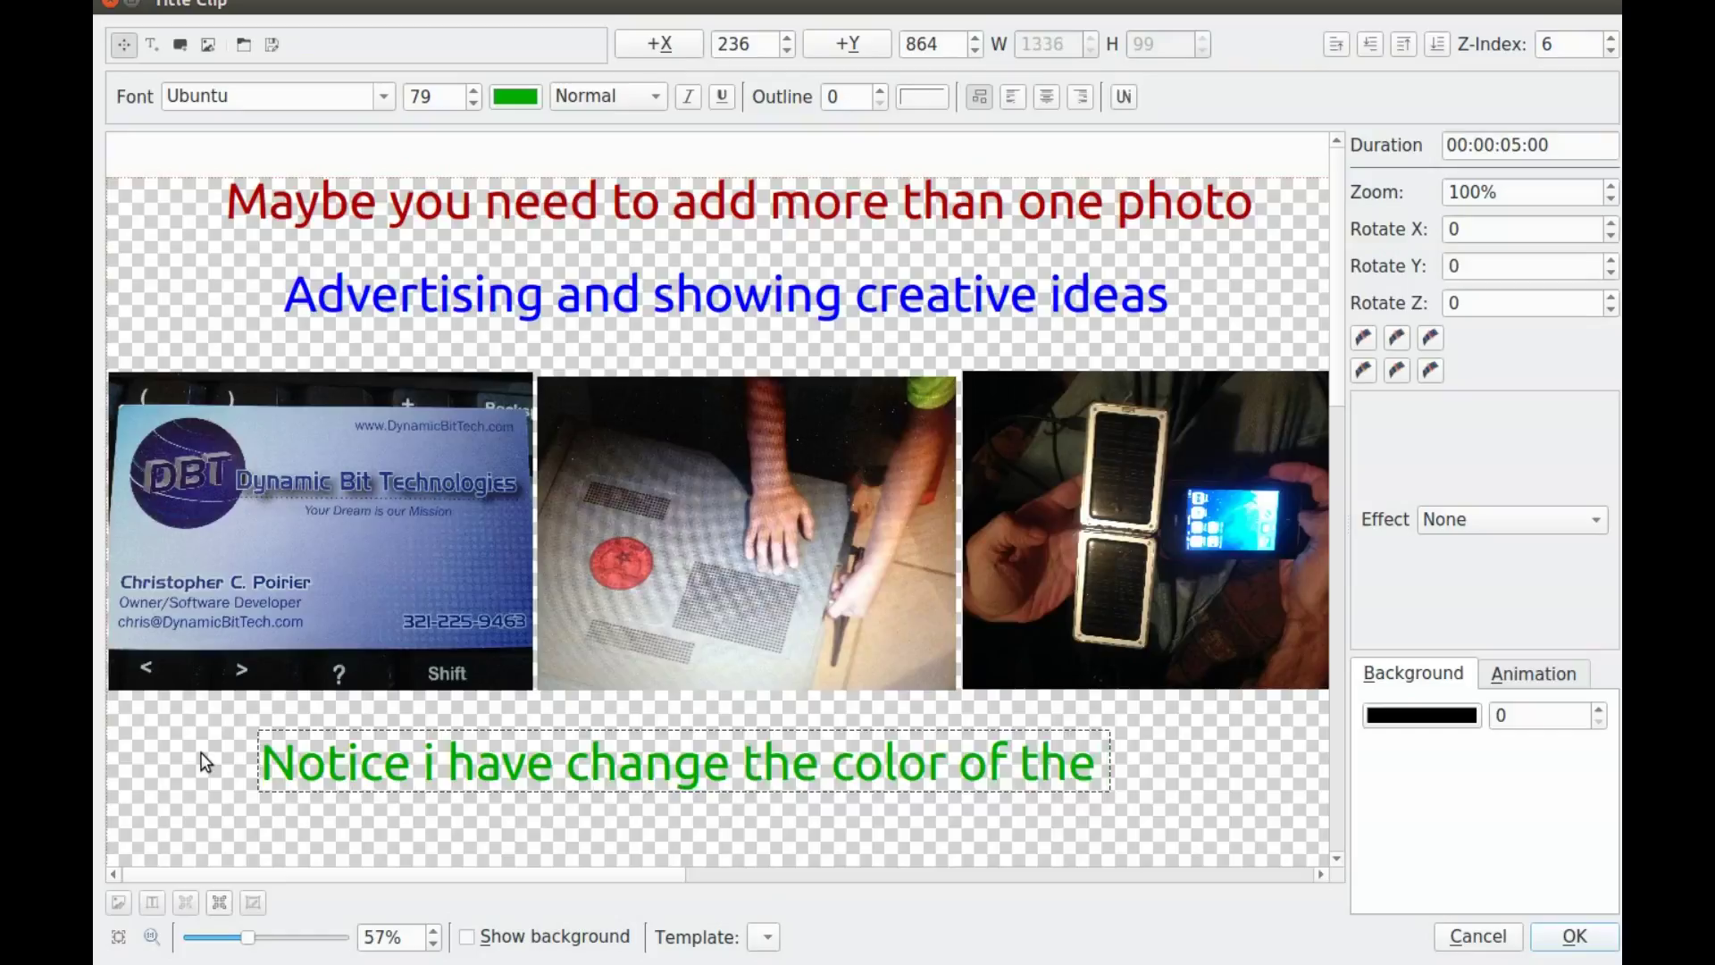
pyautogui.write('Te')
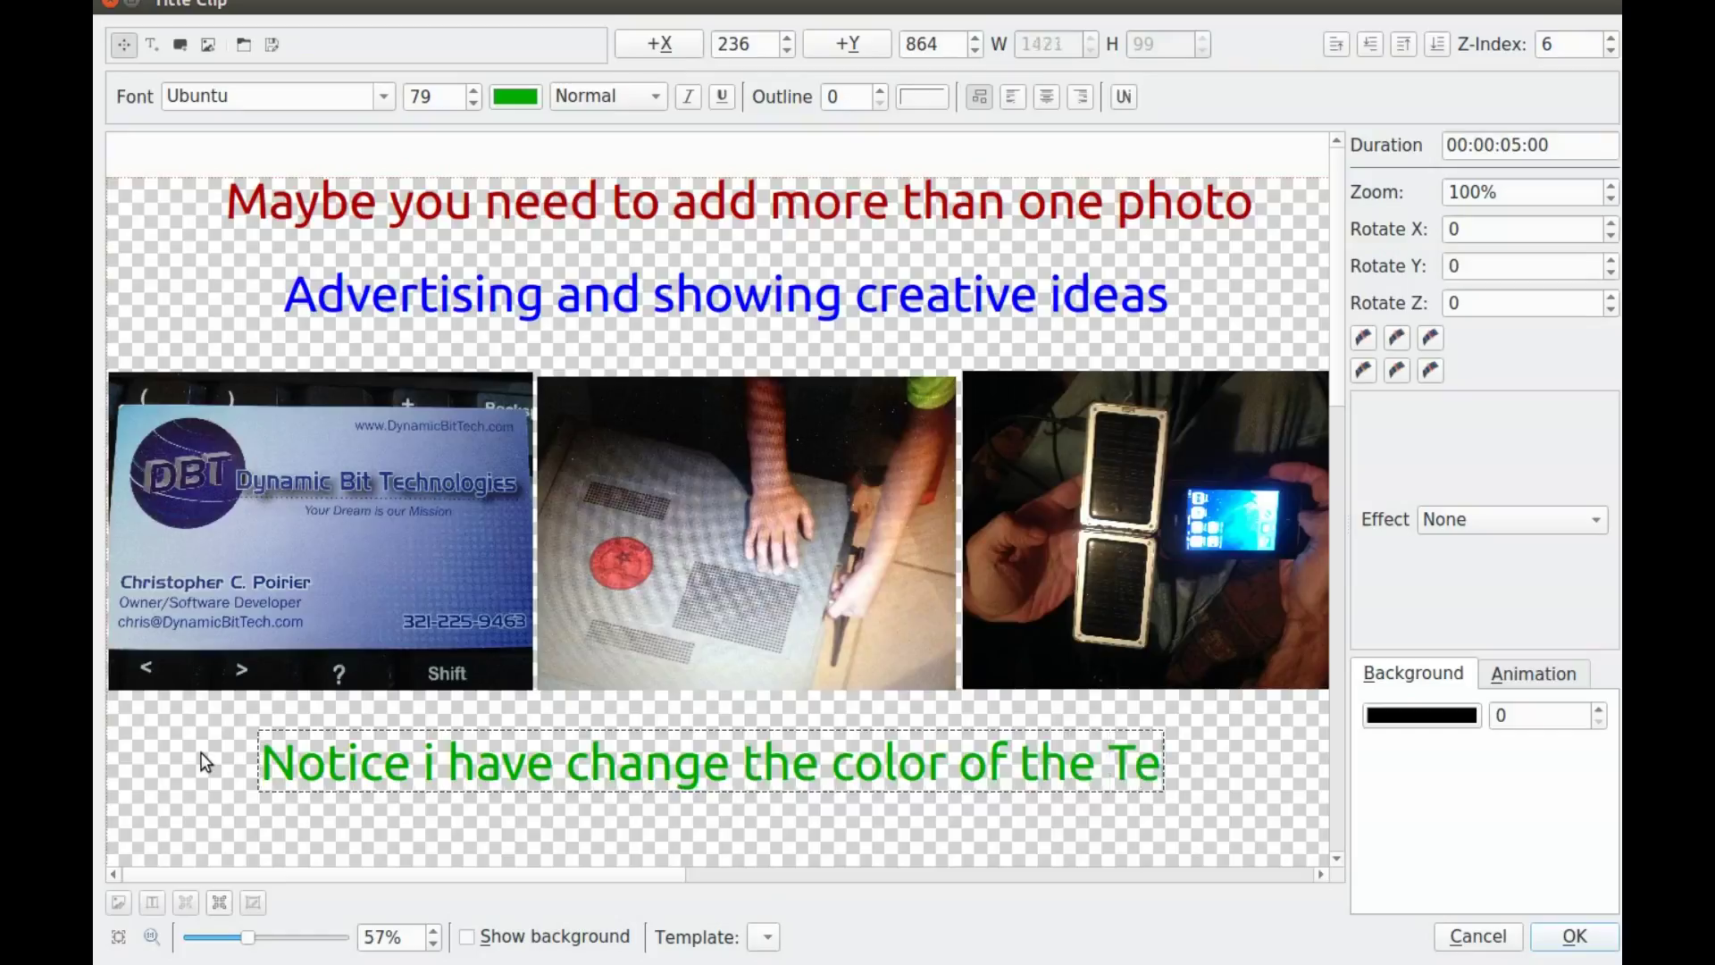
pyautogui.write('xt')
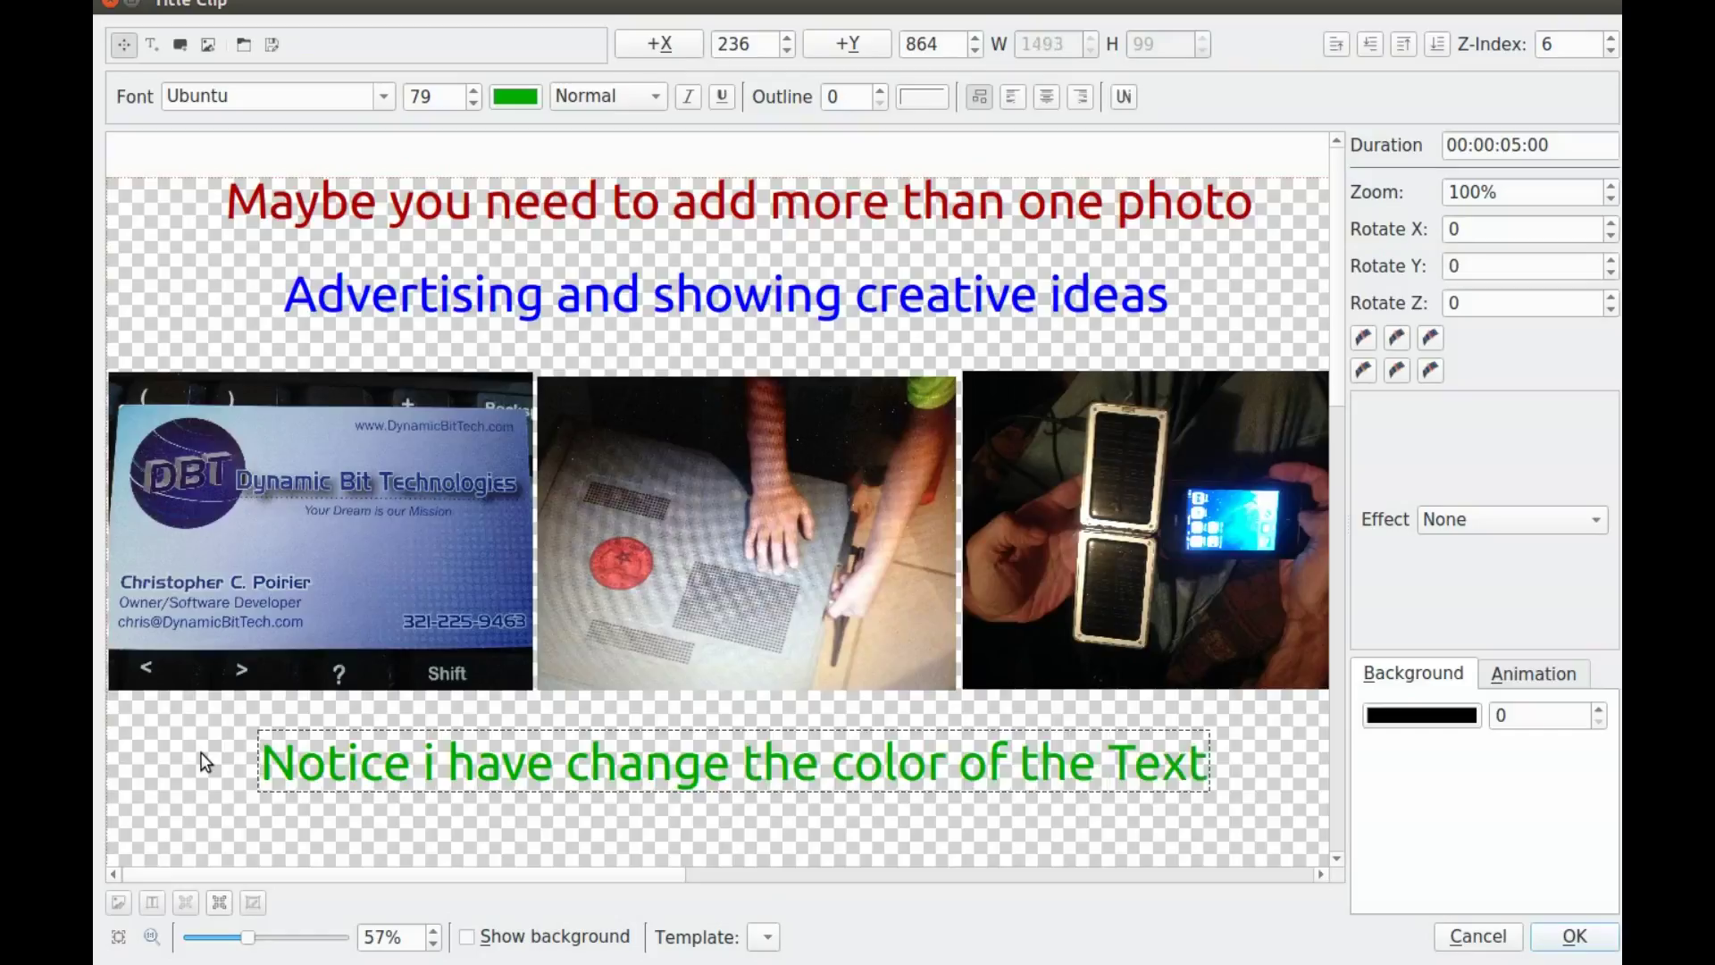
# - Type the red line 'The colors can bring an eye opening point' beneath the green caption
pyautogui.click(193, 773)
pyautogui.write('The')
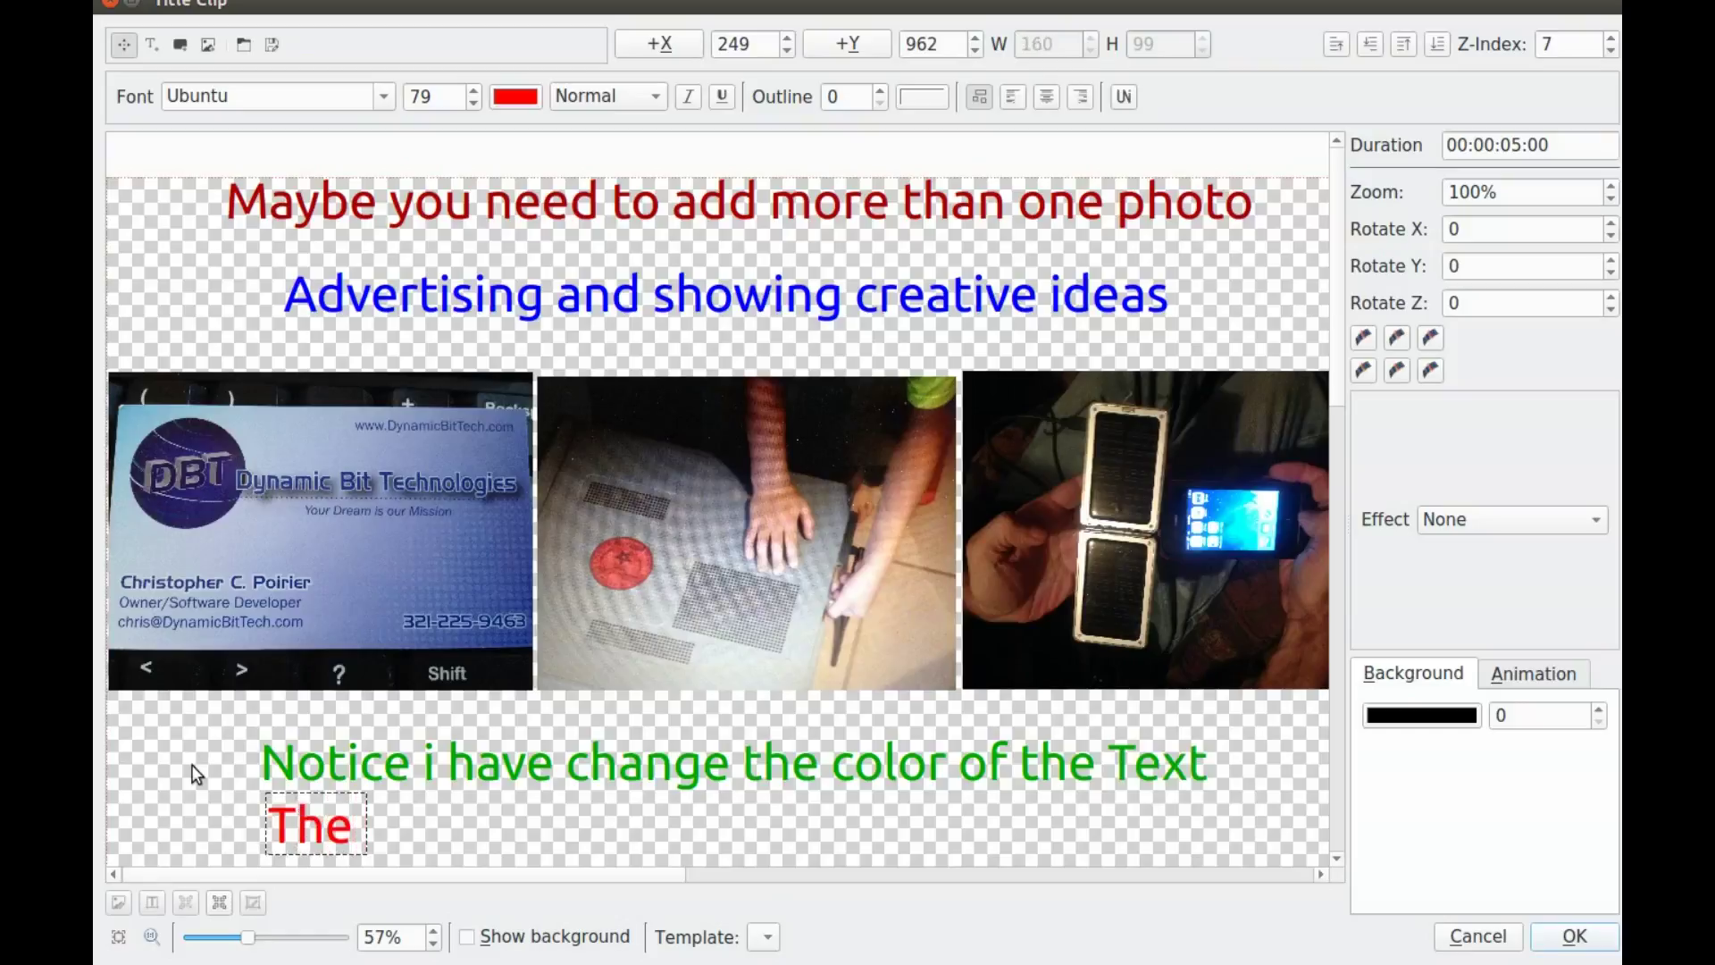
pyautogui.write('colo')
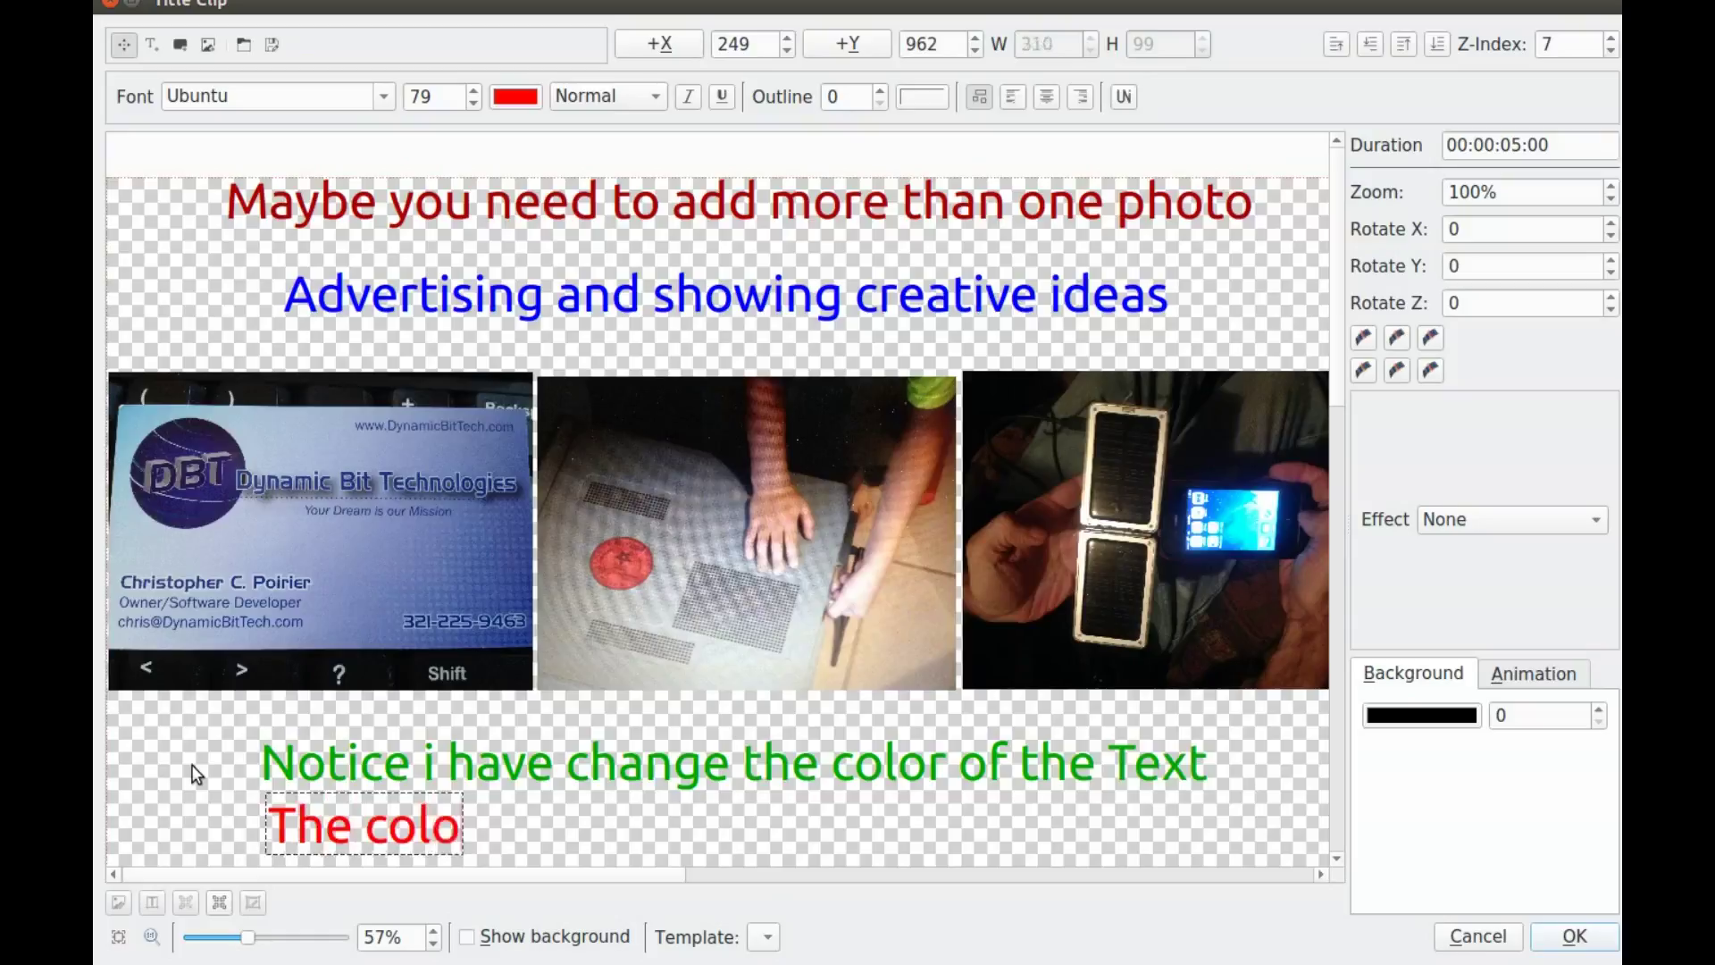
pyautogui.write('rs')
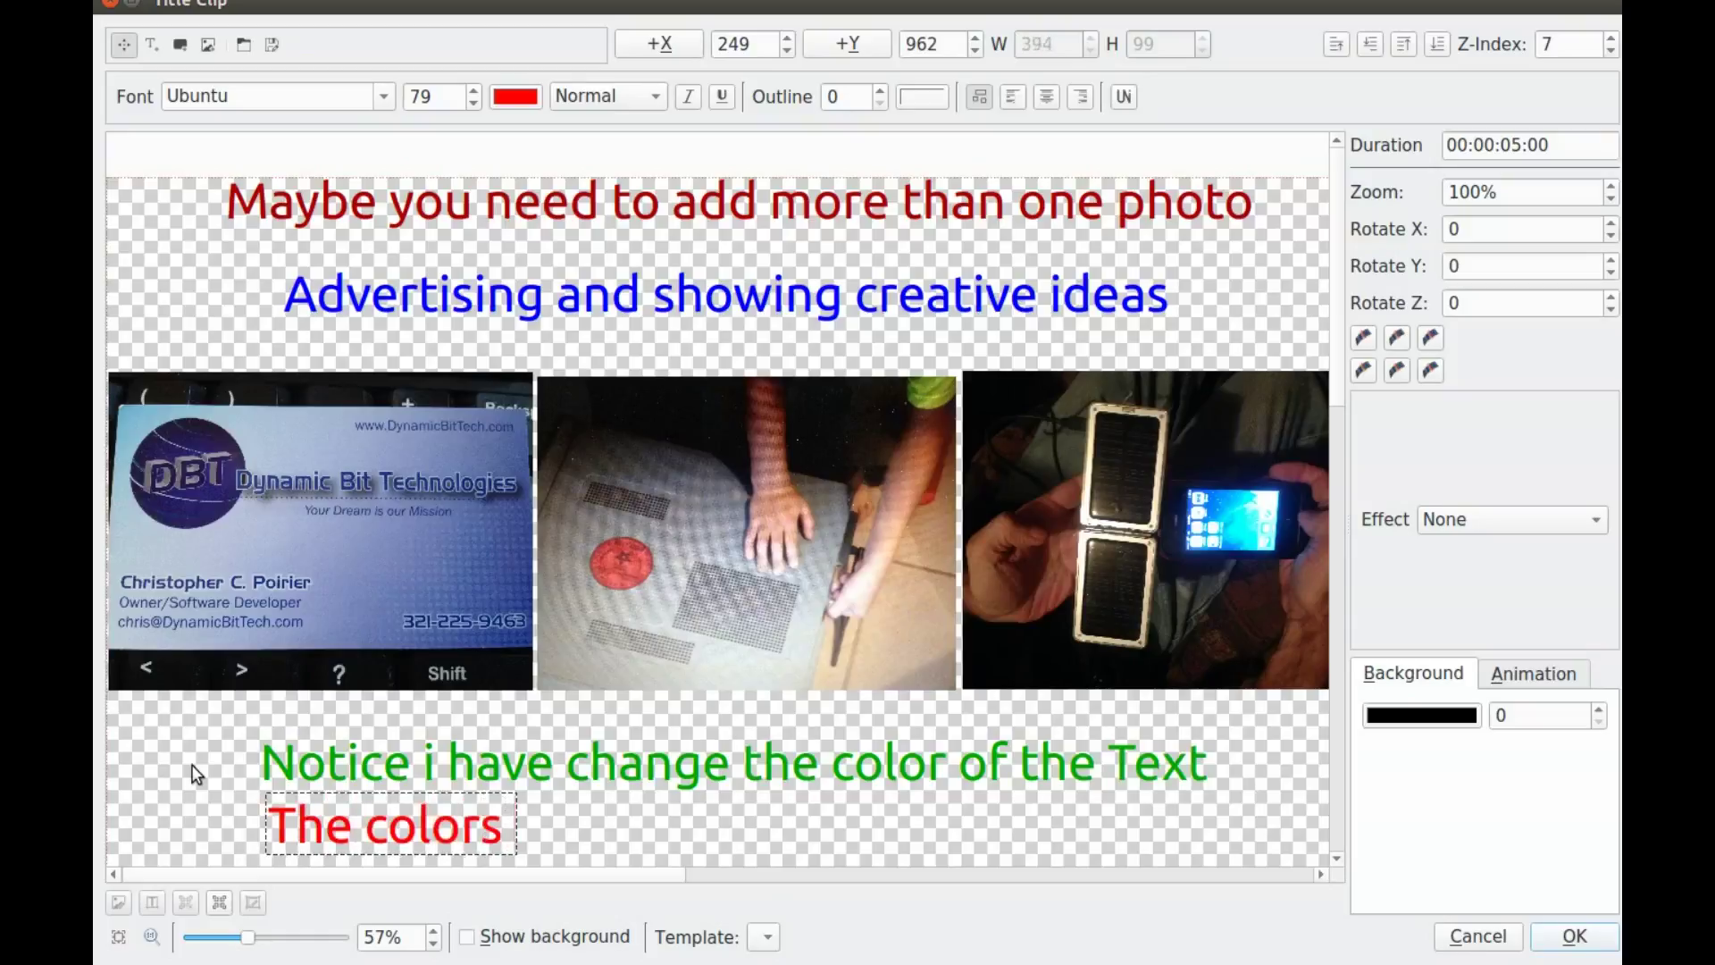
pyautogui.write(' can')
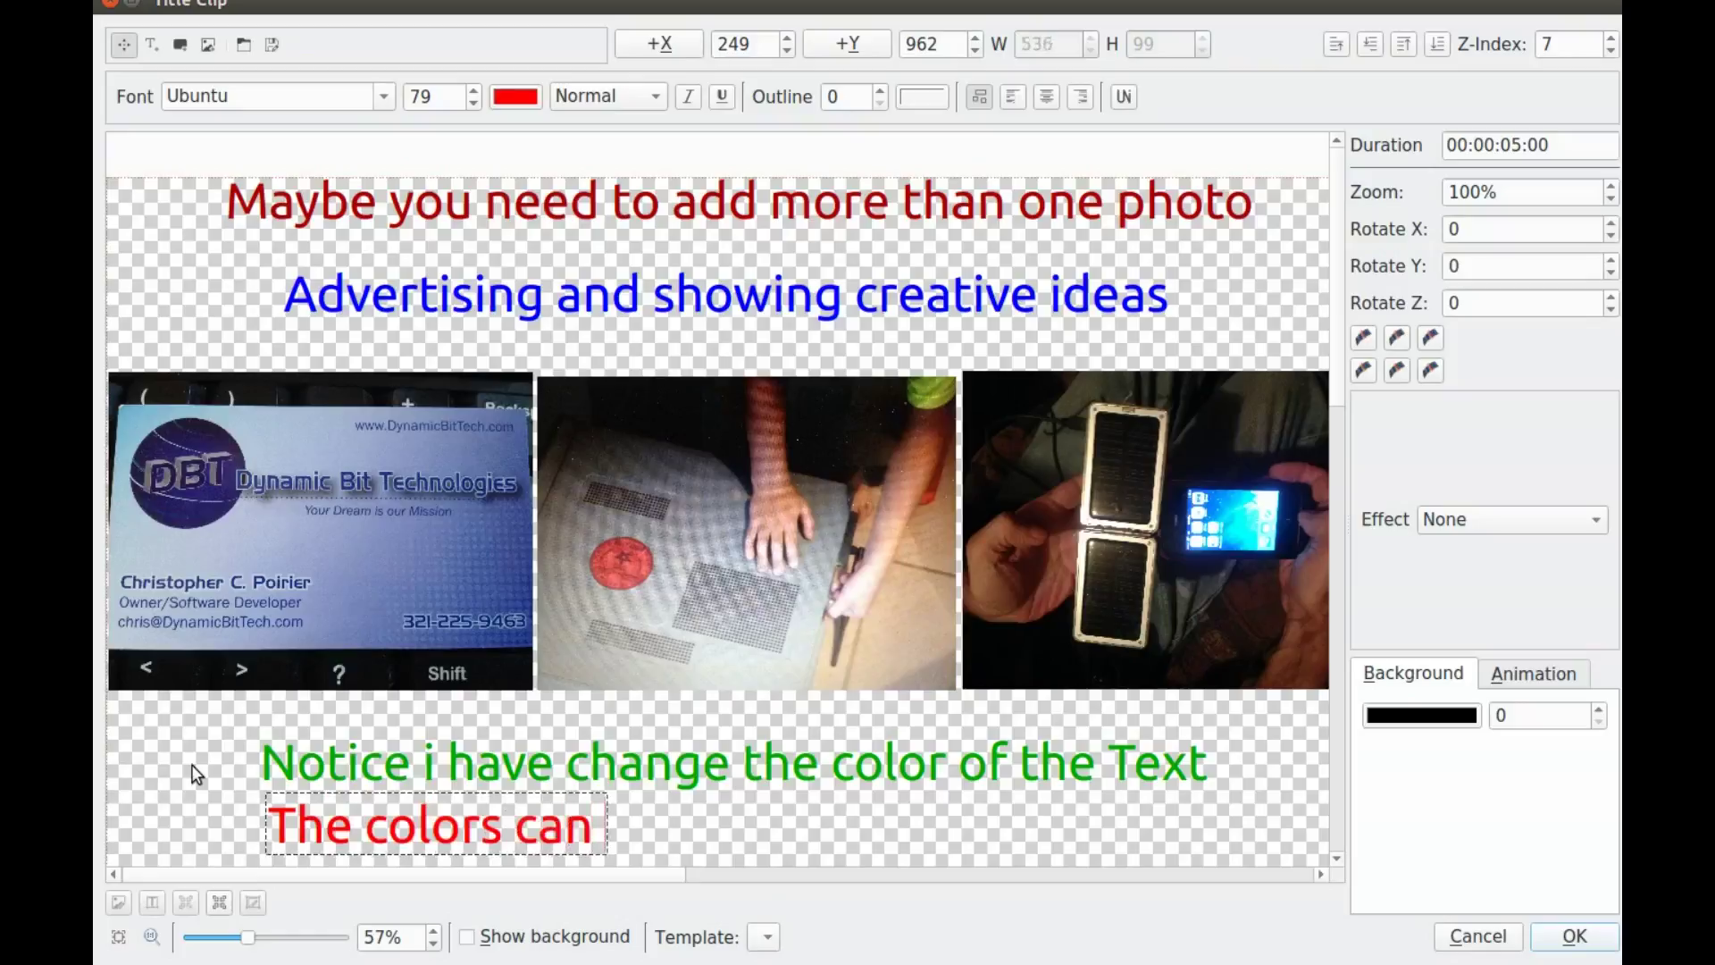
pyautogui.write(' bring')
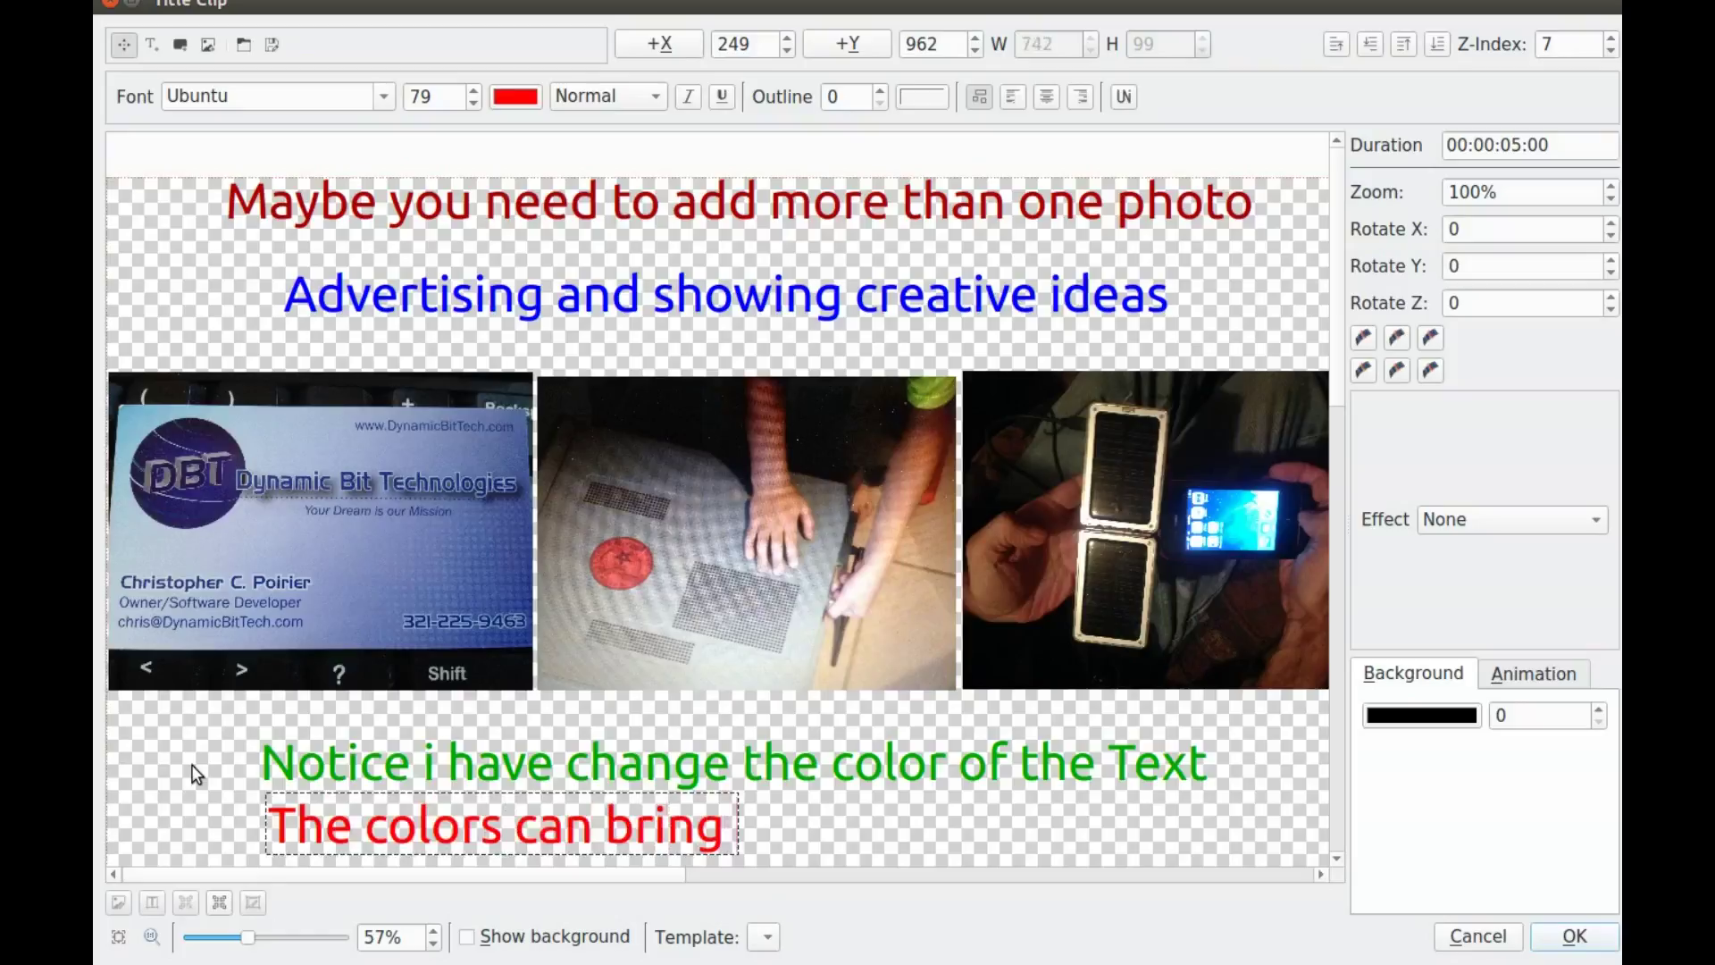
pyautogui.write(' an')
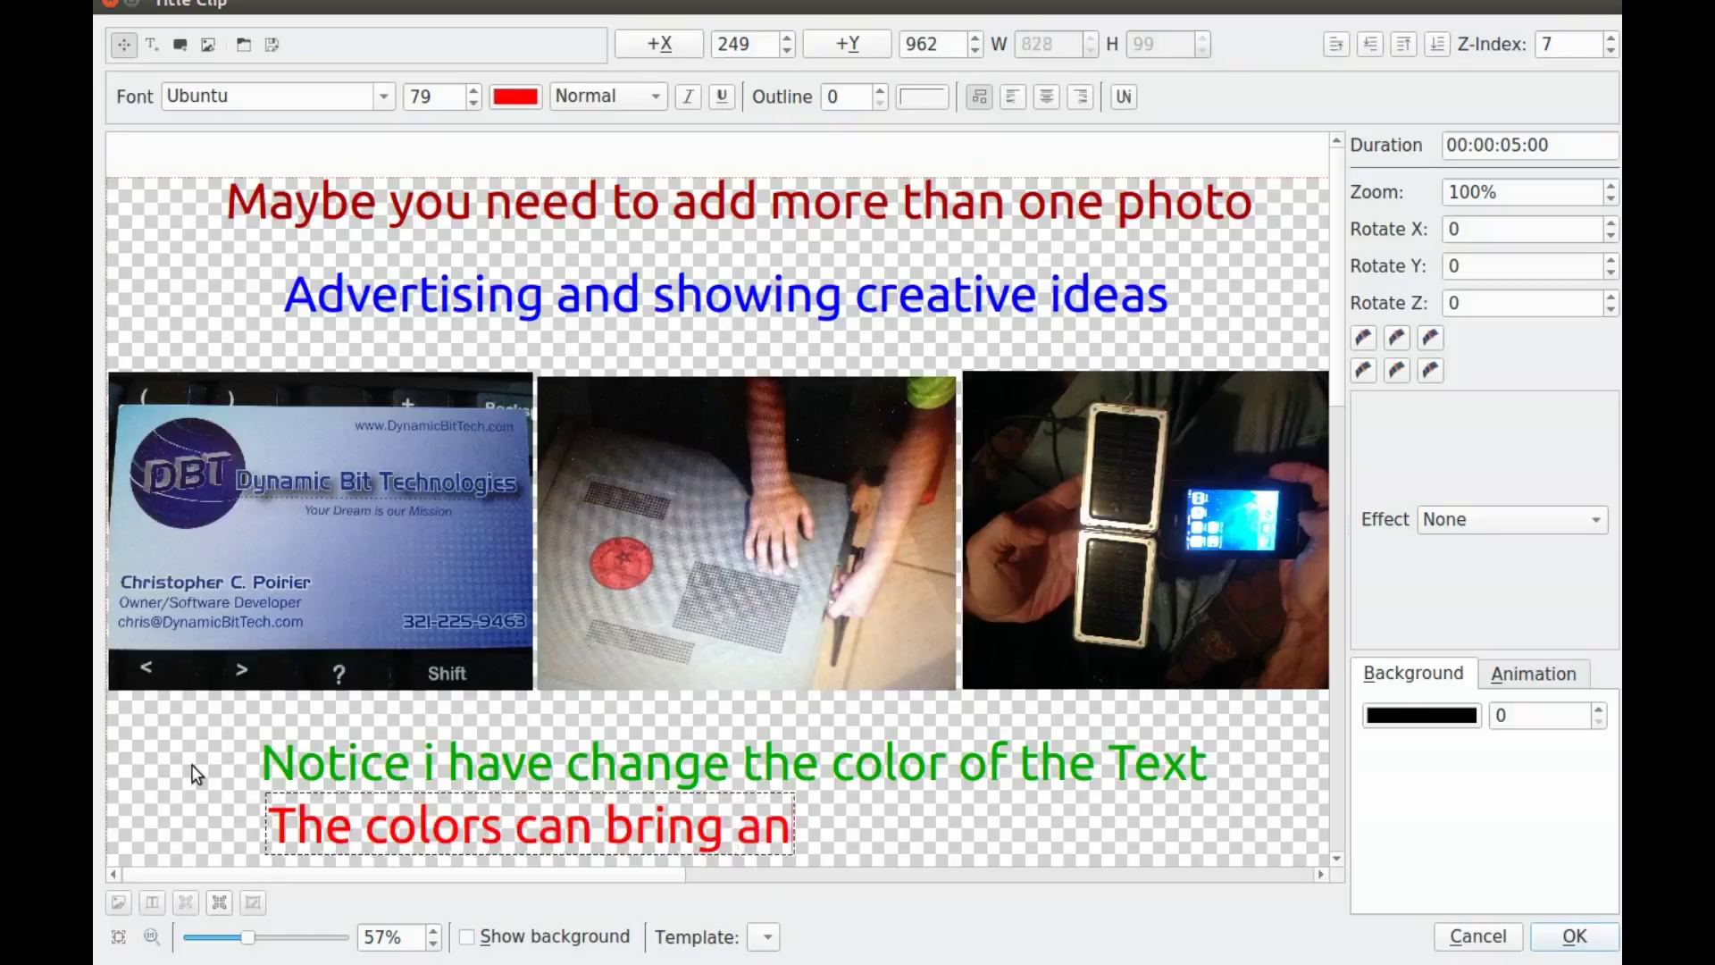
pyautogui.write(' eye')
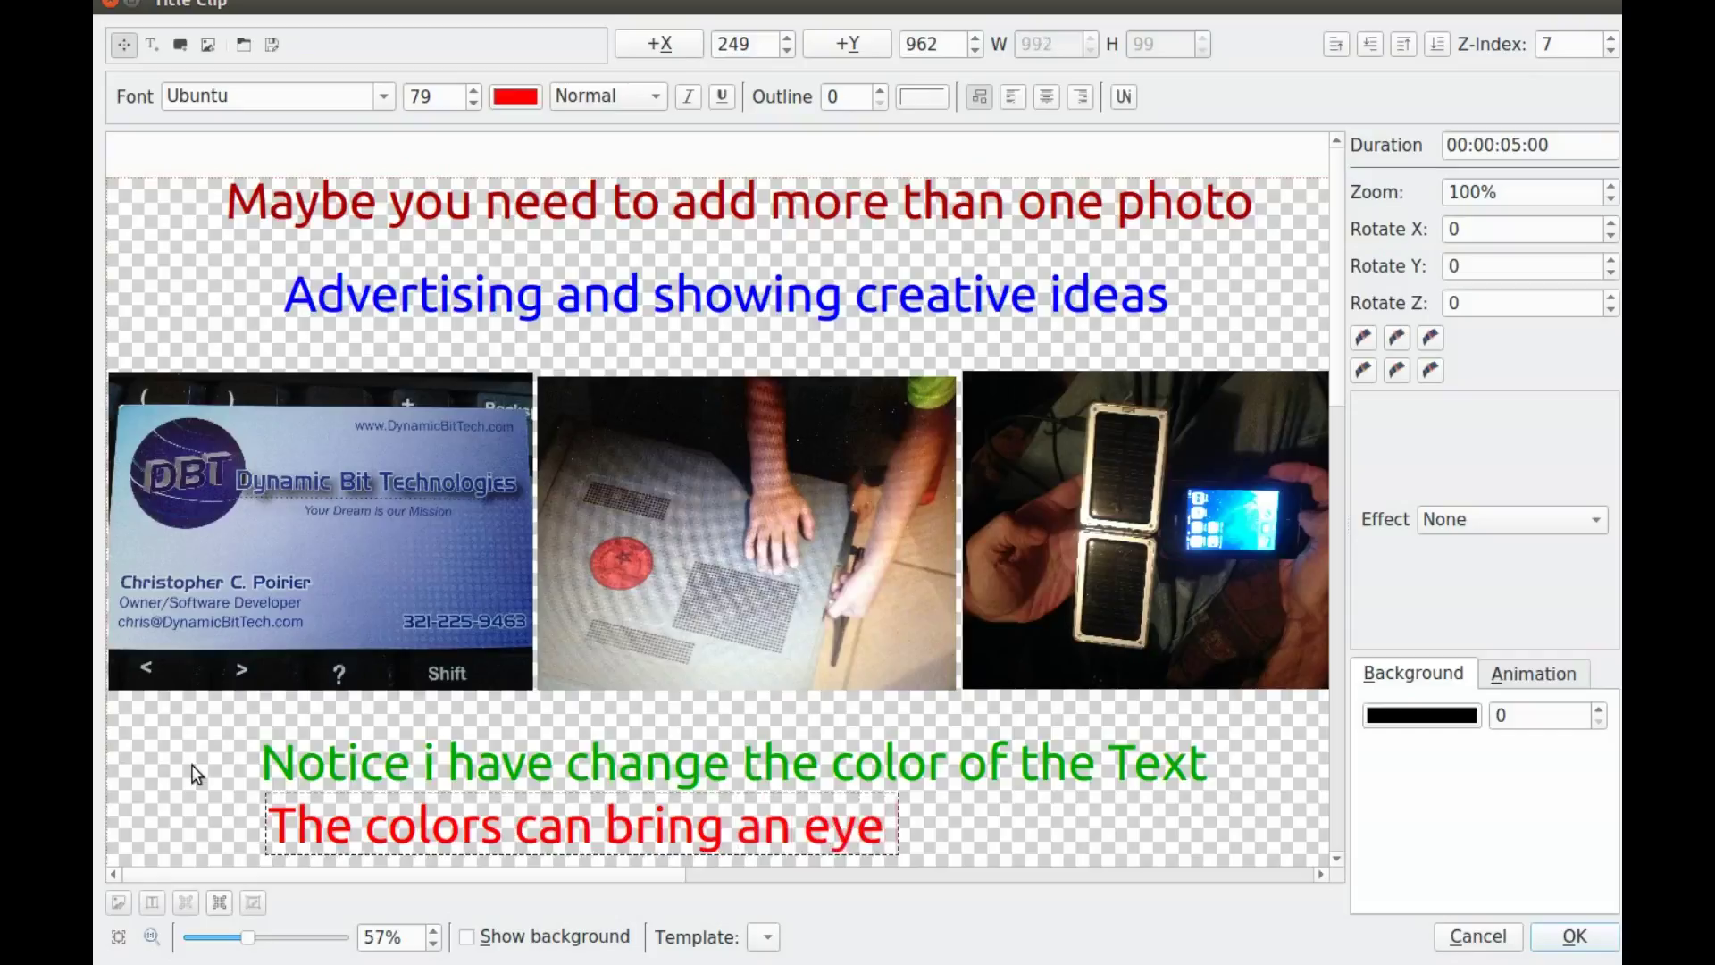
pyautogui.write(' op')
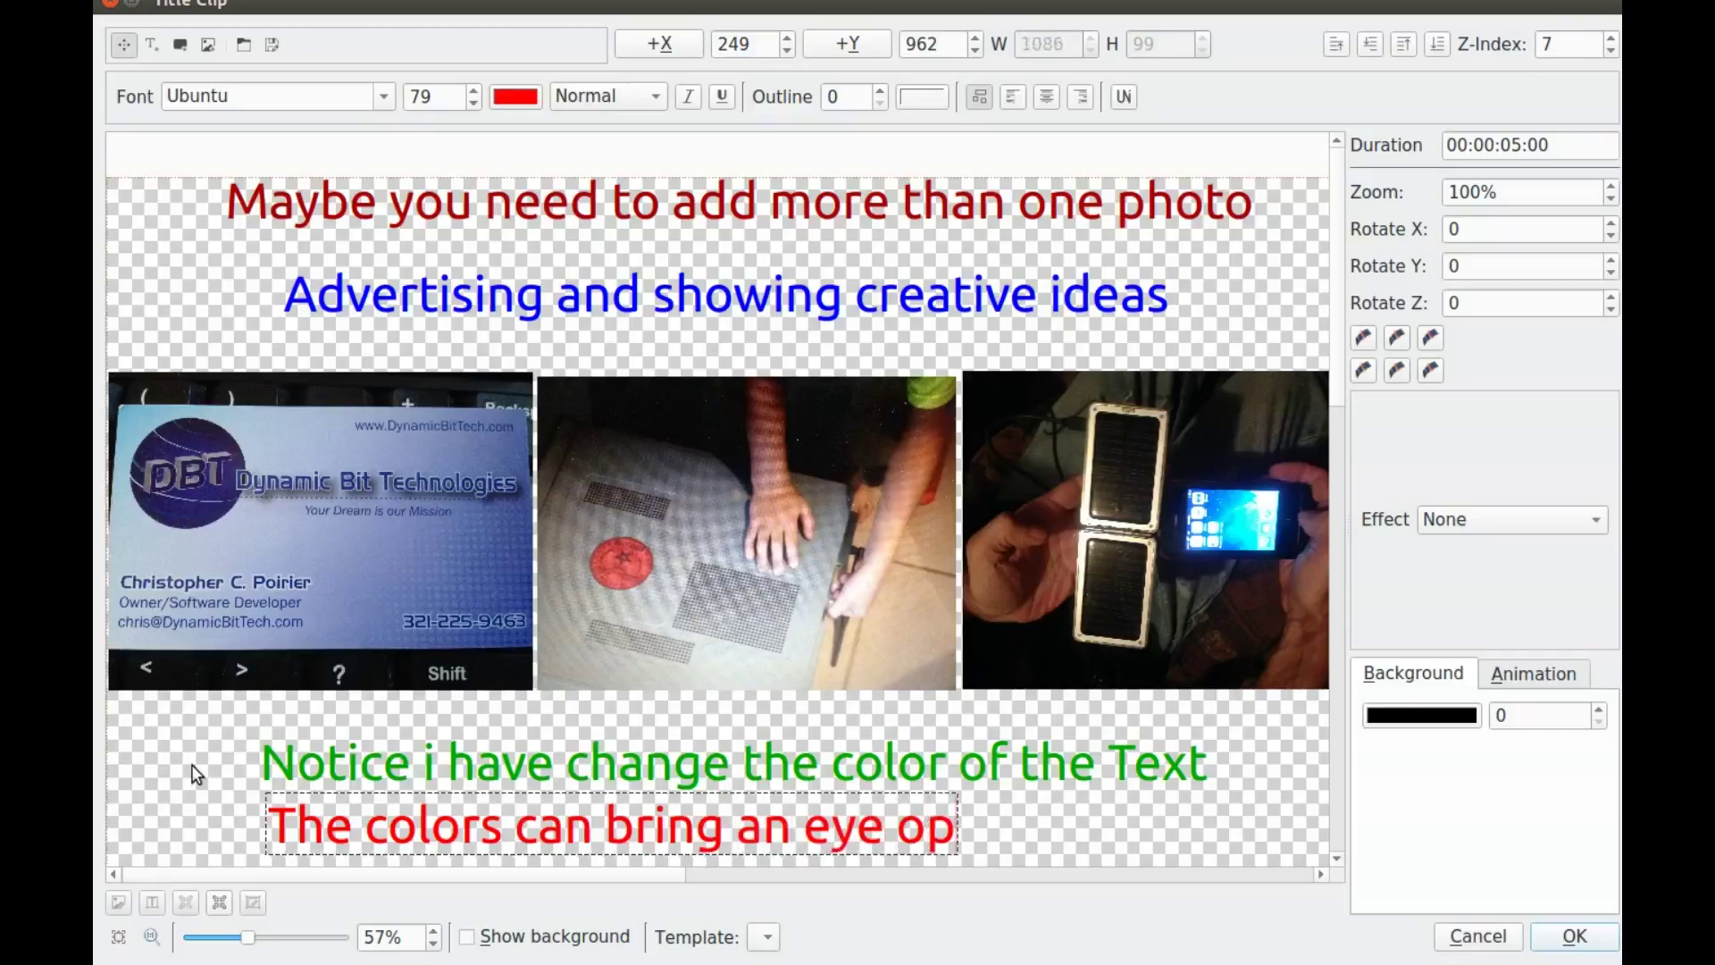
pyautogui.write('ening')
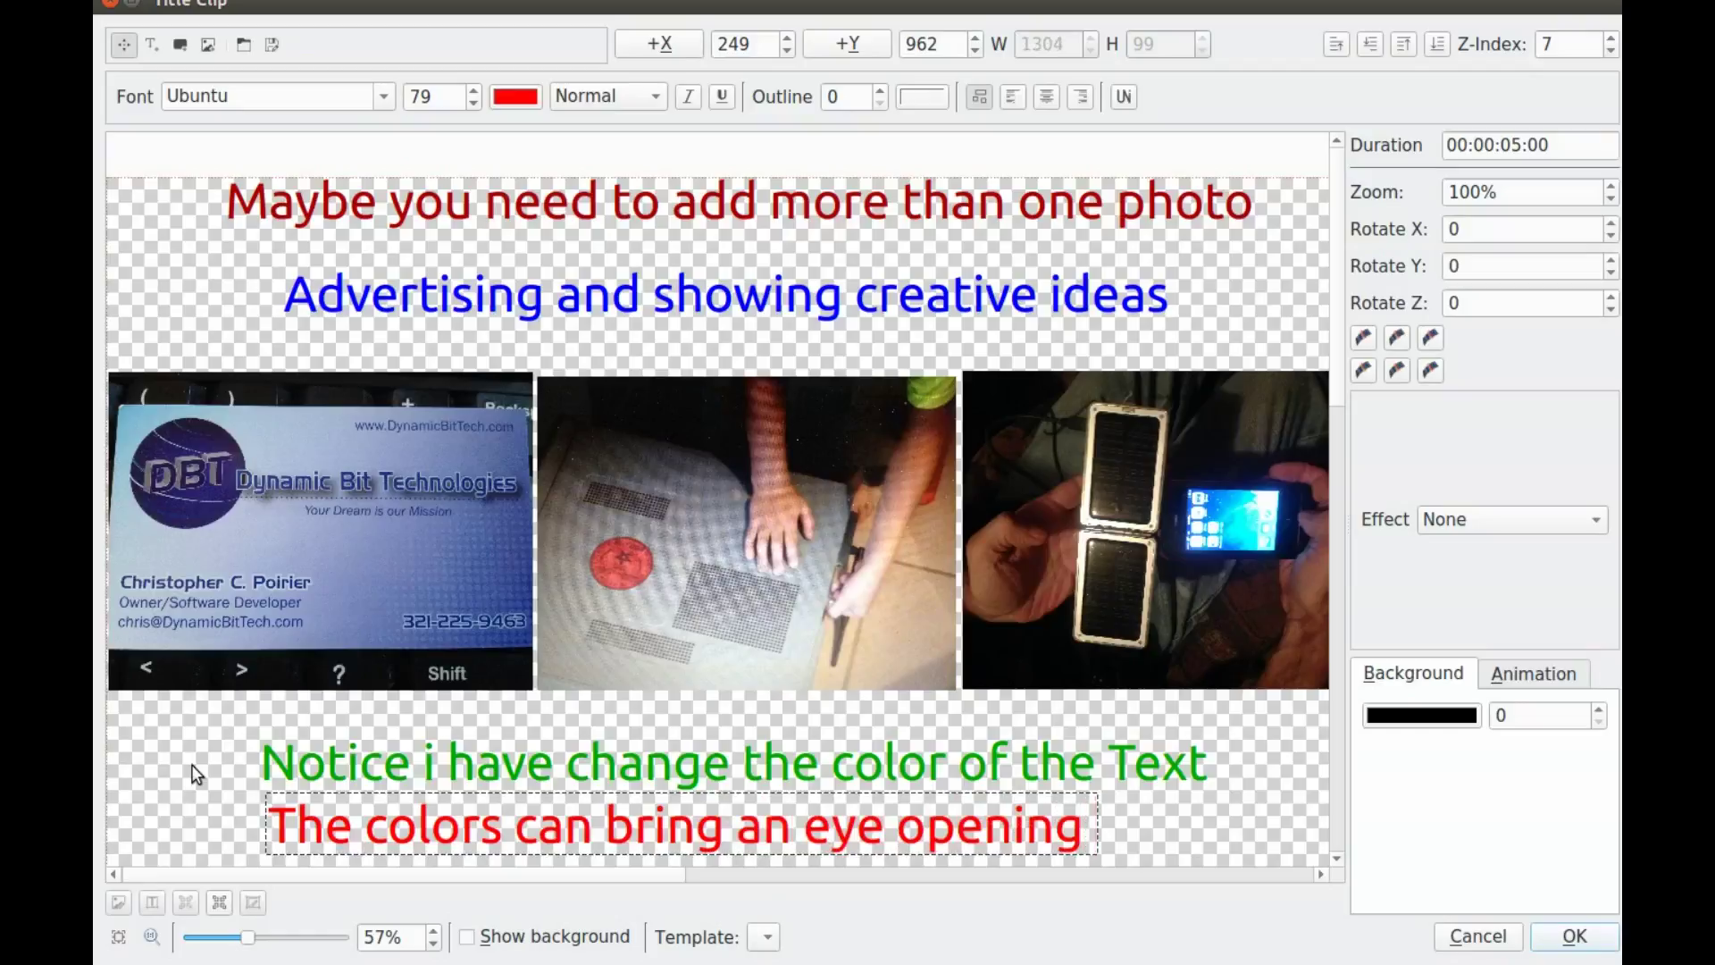
pyautogui.write(' poi')
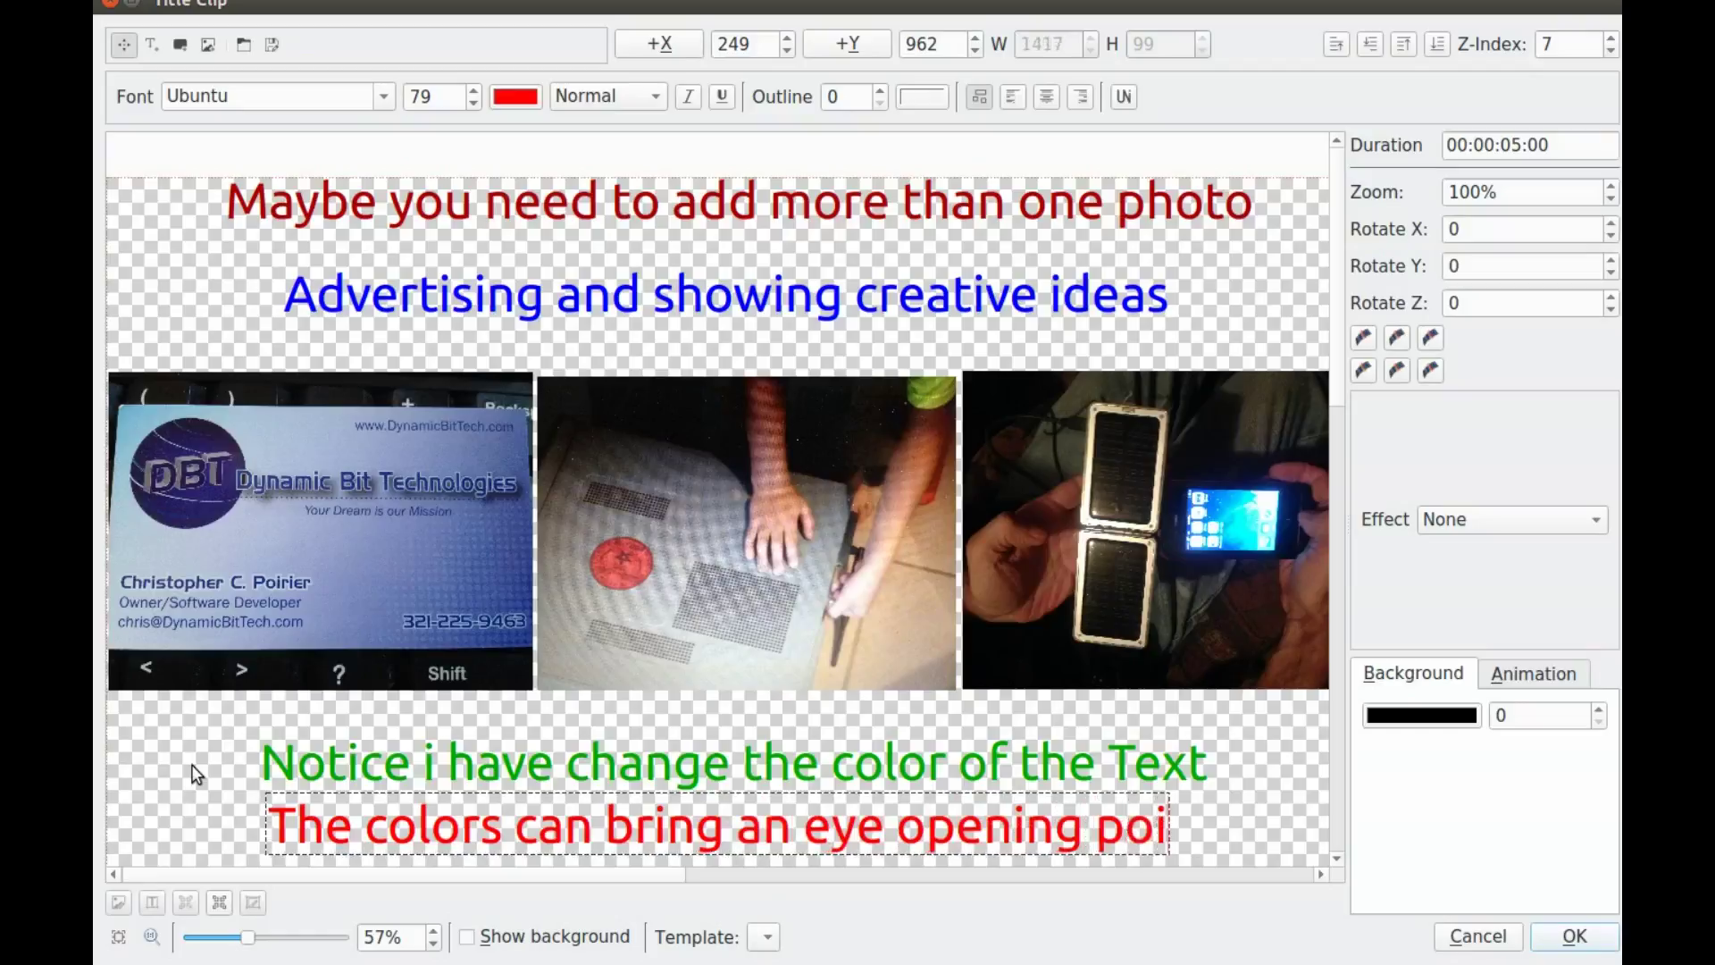
pyautogui.write('nt')
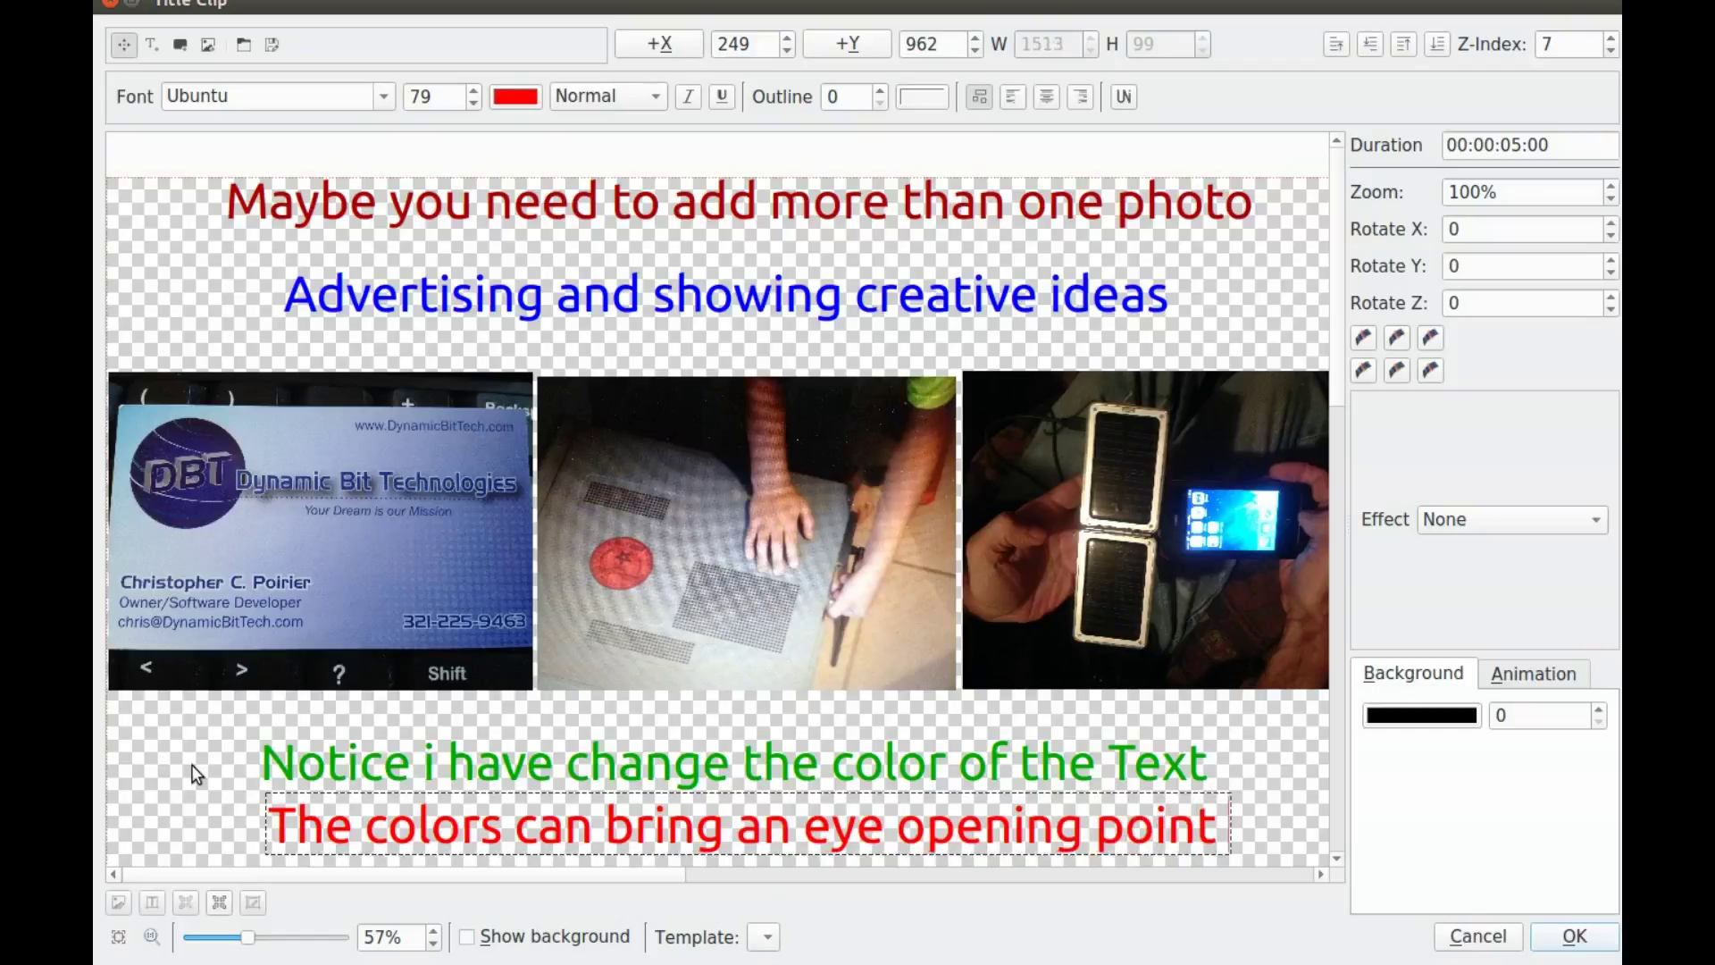
# - Add the closing period to the red line and save the title clip onto Video 2
pyautogui.write('.')
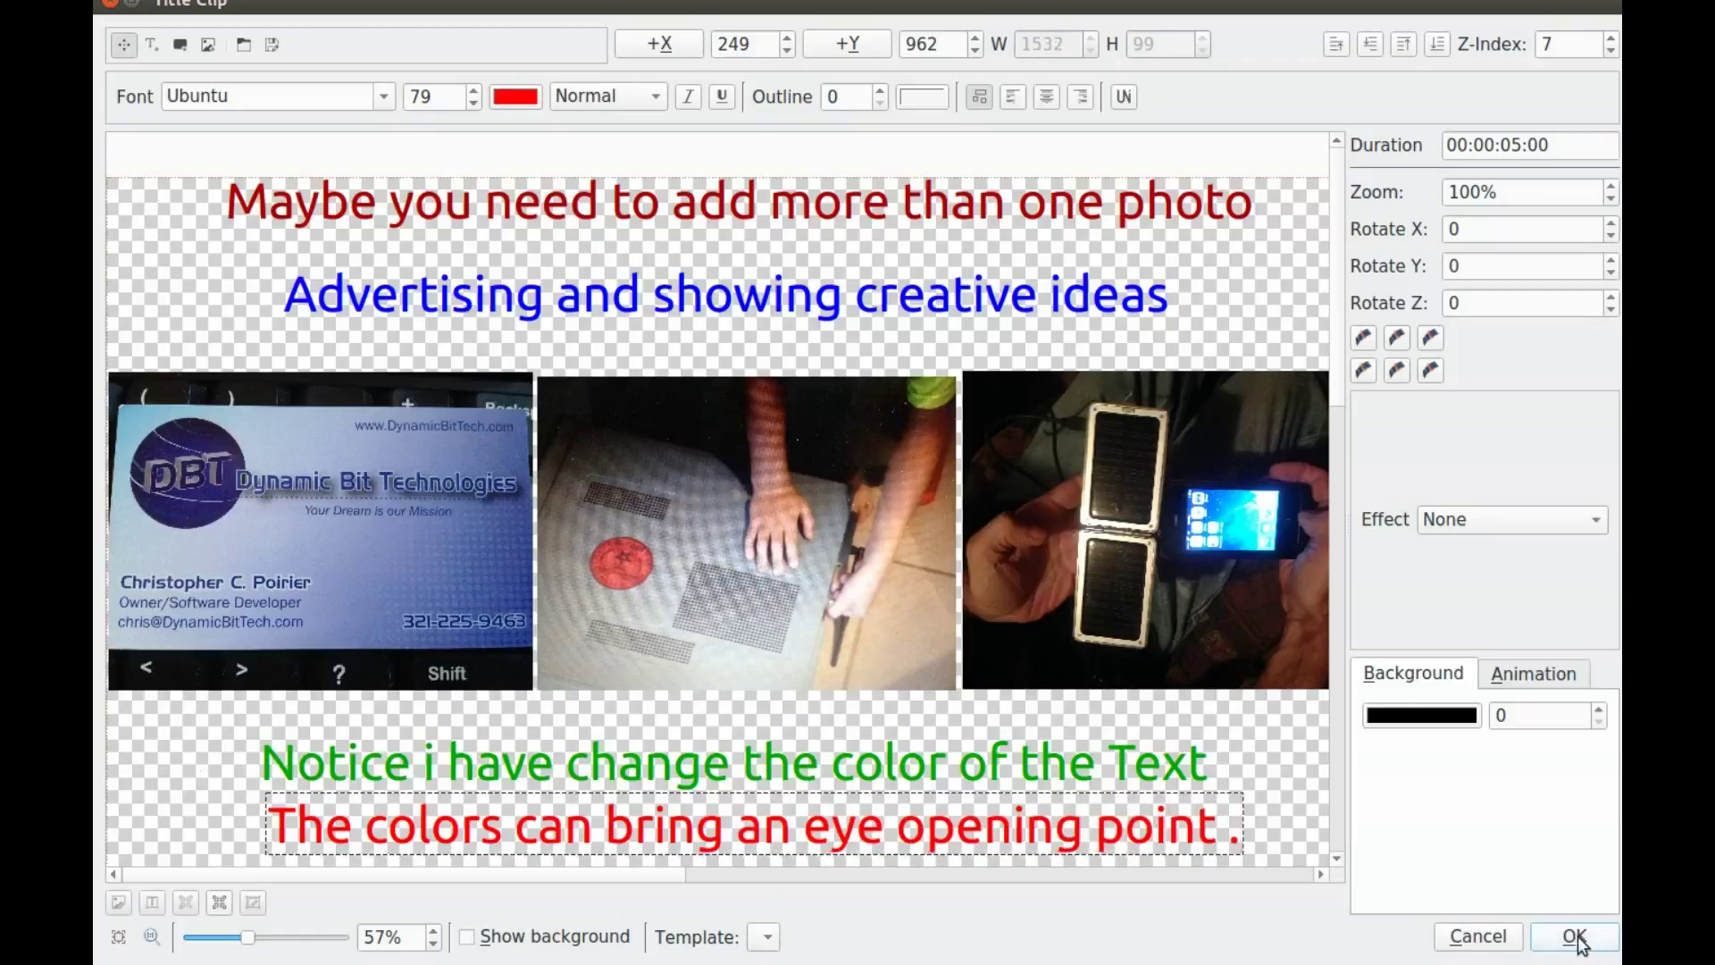
pyautogui.click(1574, 938)
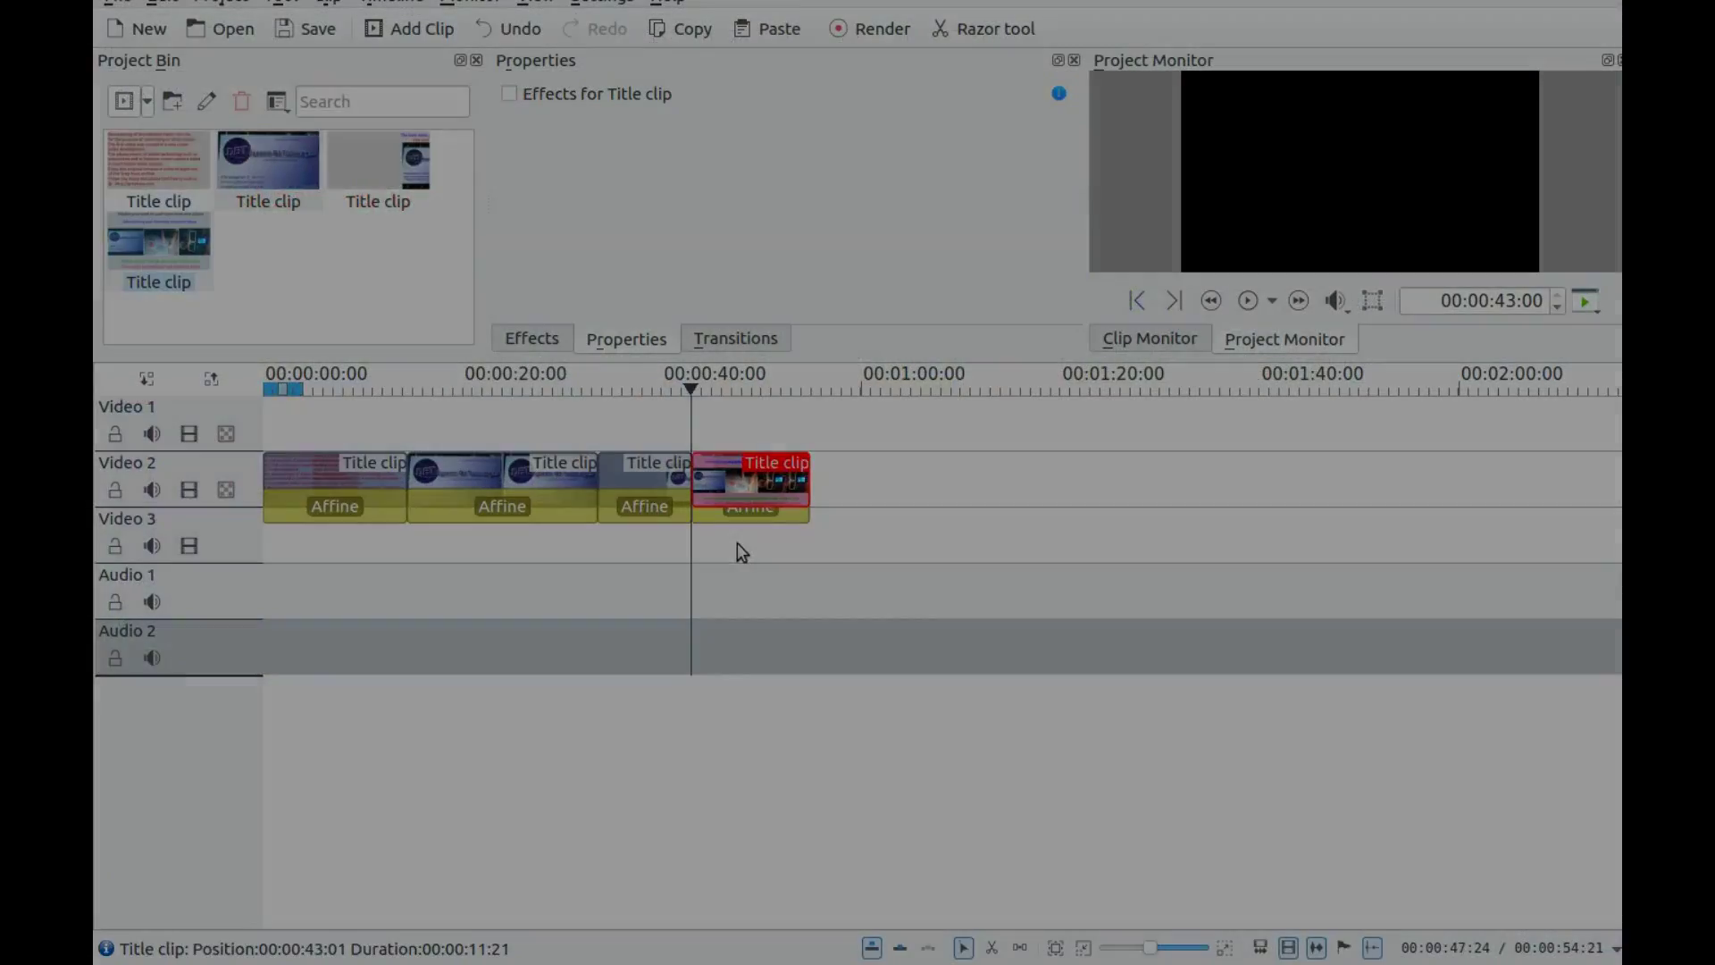